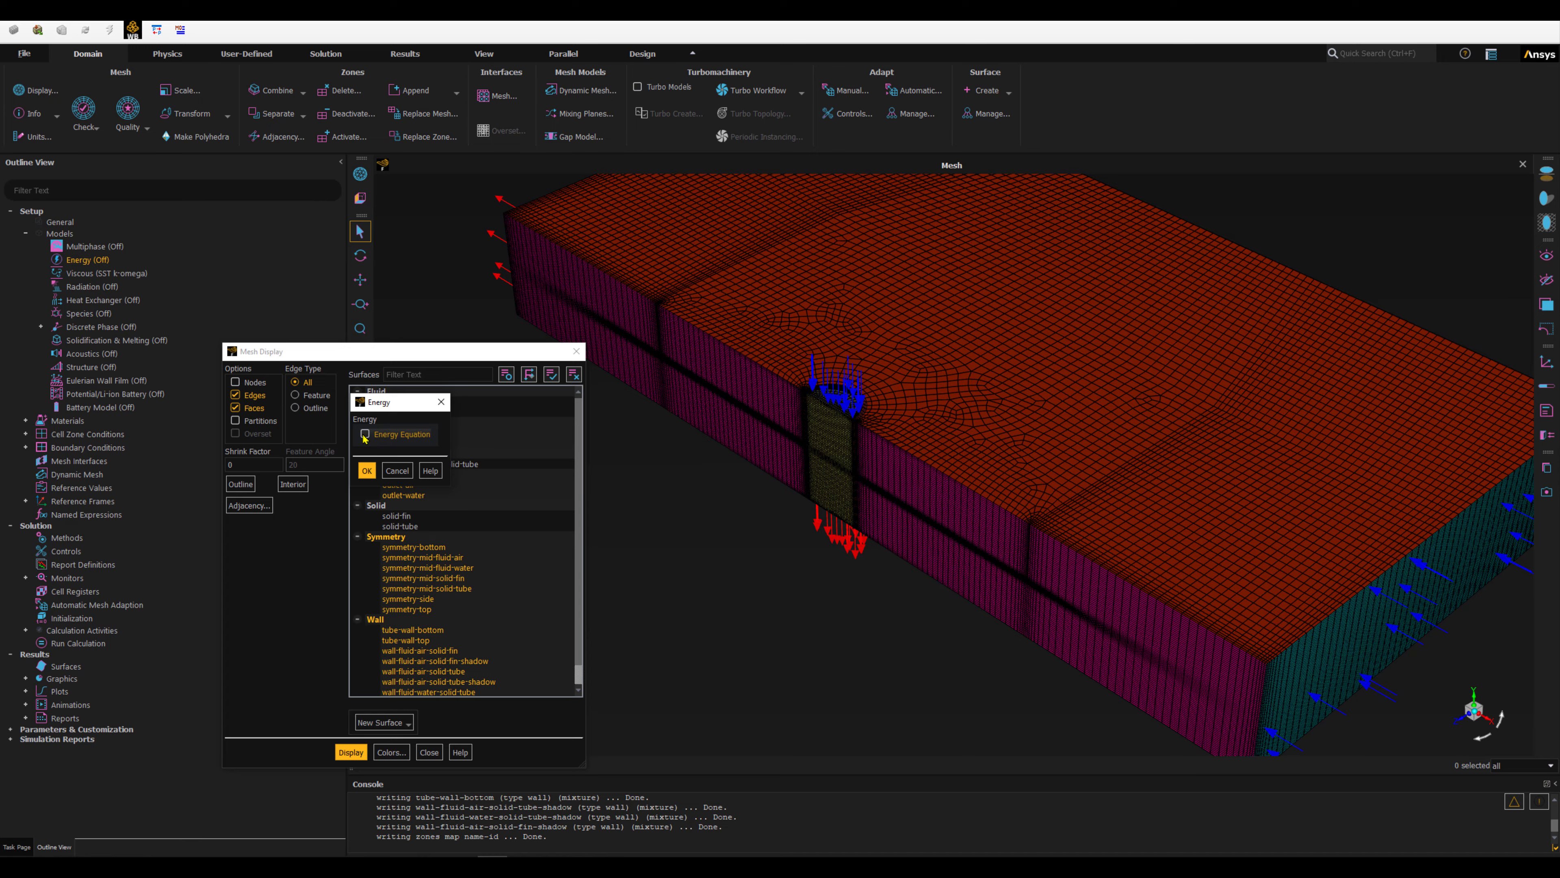
Enable the Energy Equation for the model and close the mesh display settings.
left_click(365, 434)
left_click(367, 471)
left_click(432, 755)
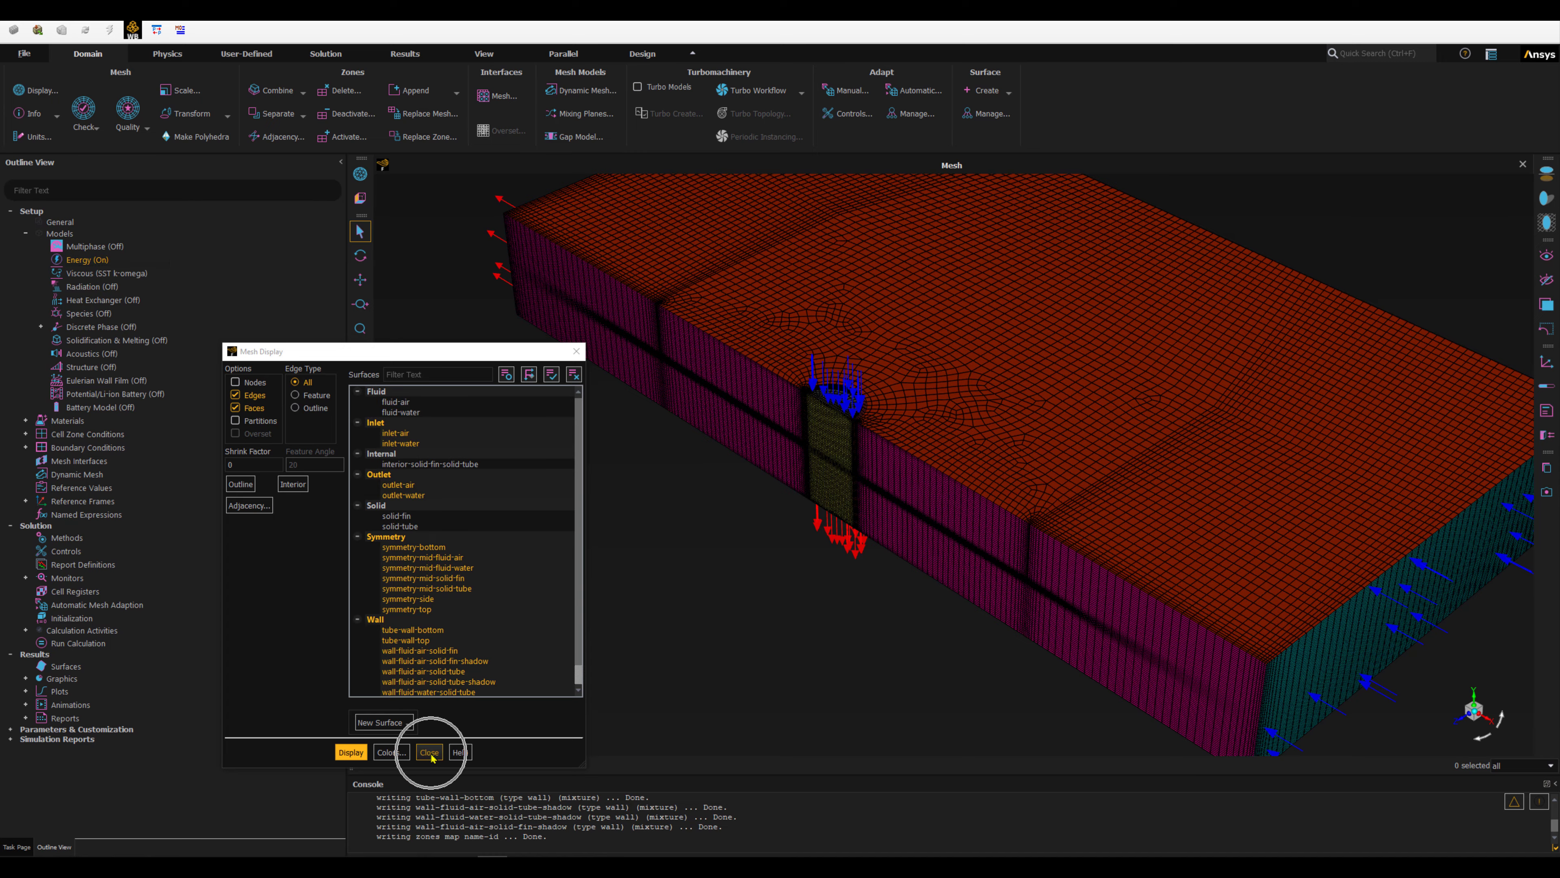
Set the viscous model to Realizable k-epsilon with Standard Wall Functions.
left_click(77, 277)
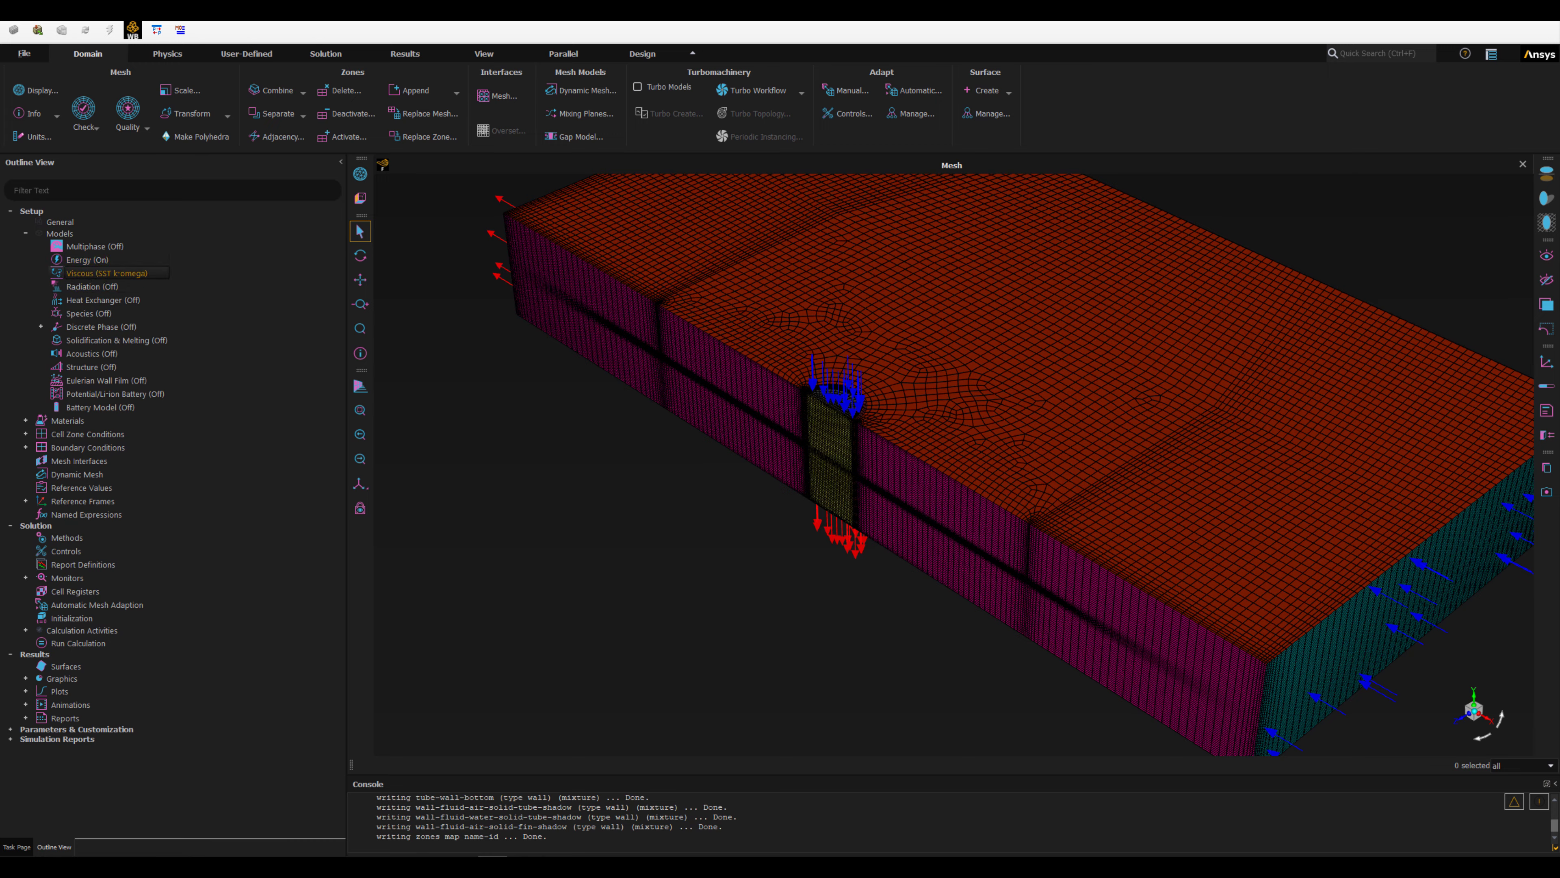
left_click_drag(483, 406, 427, 346)
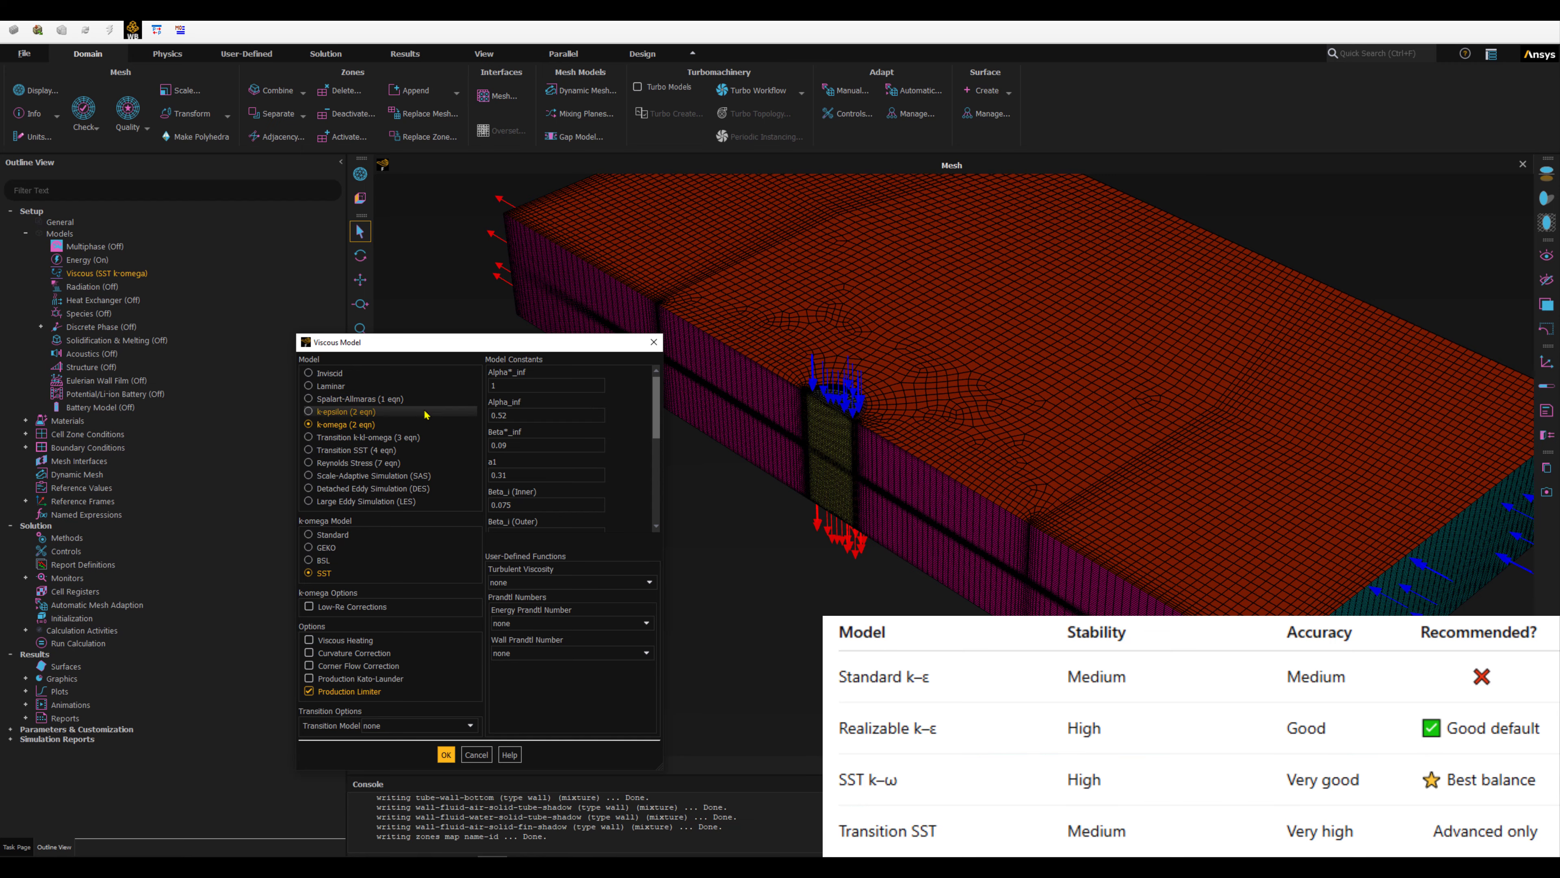
left_click(307, 411)
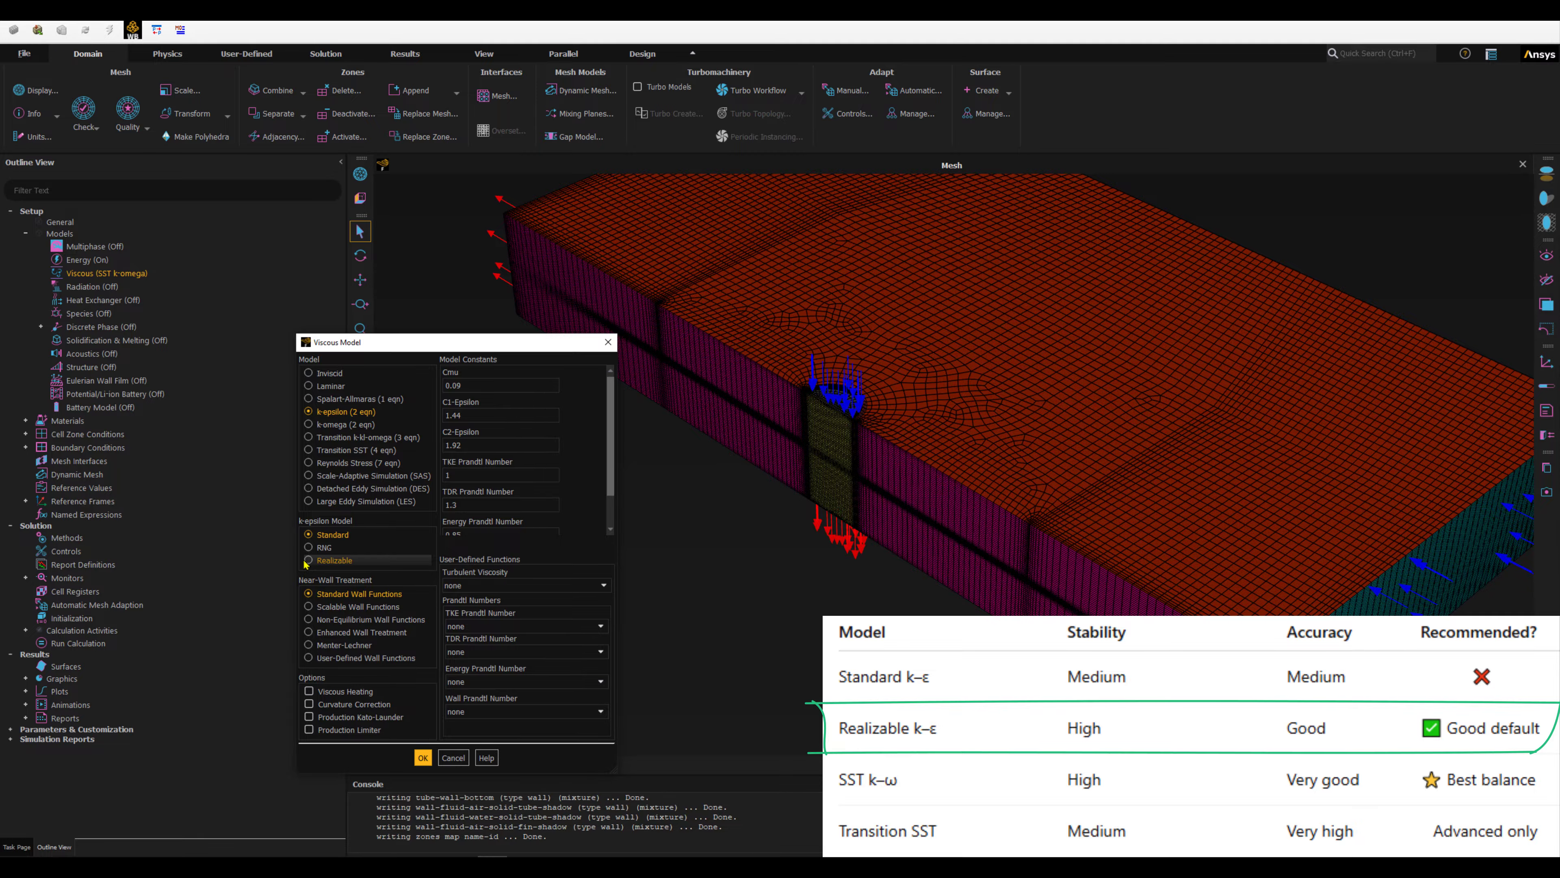
left_click(308, 560)
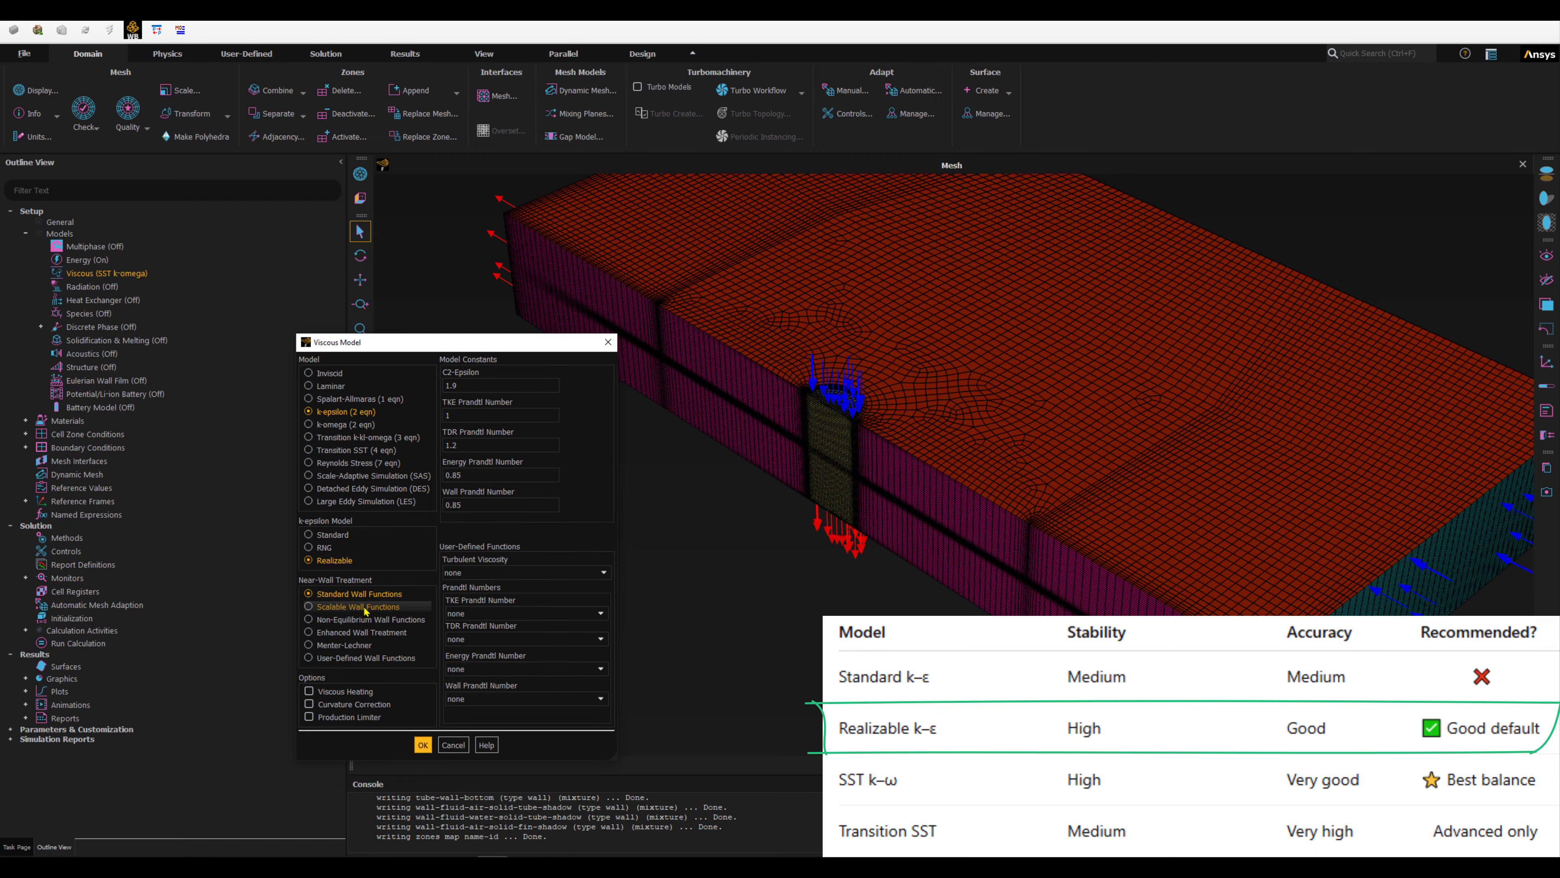
left_click(423, 745)
left_click(423, 745)
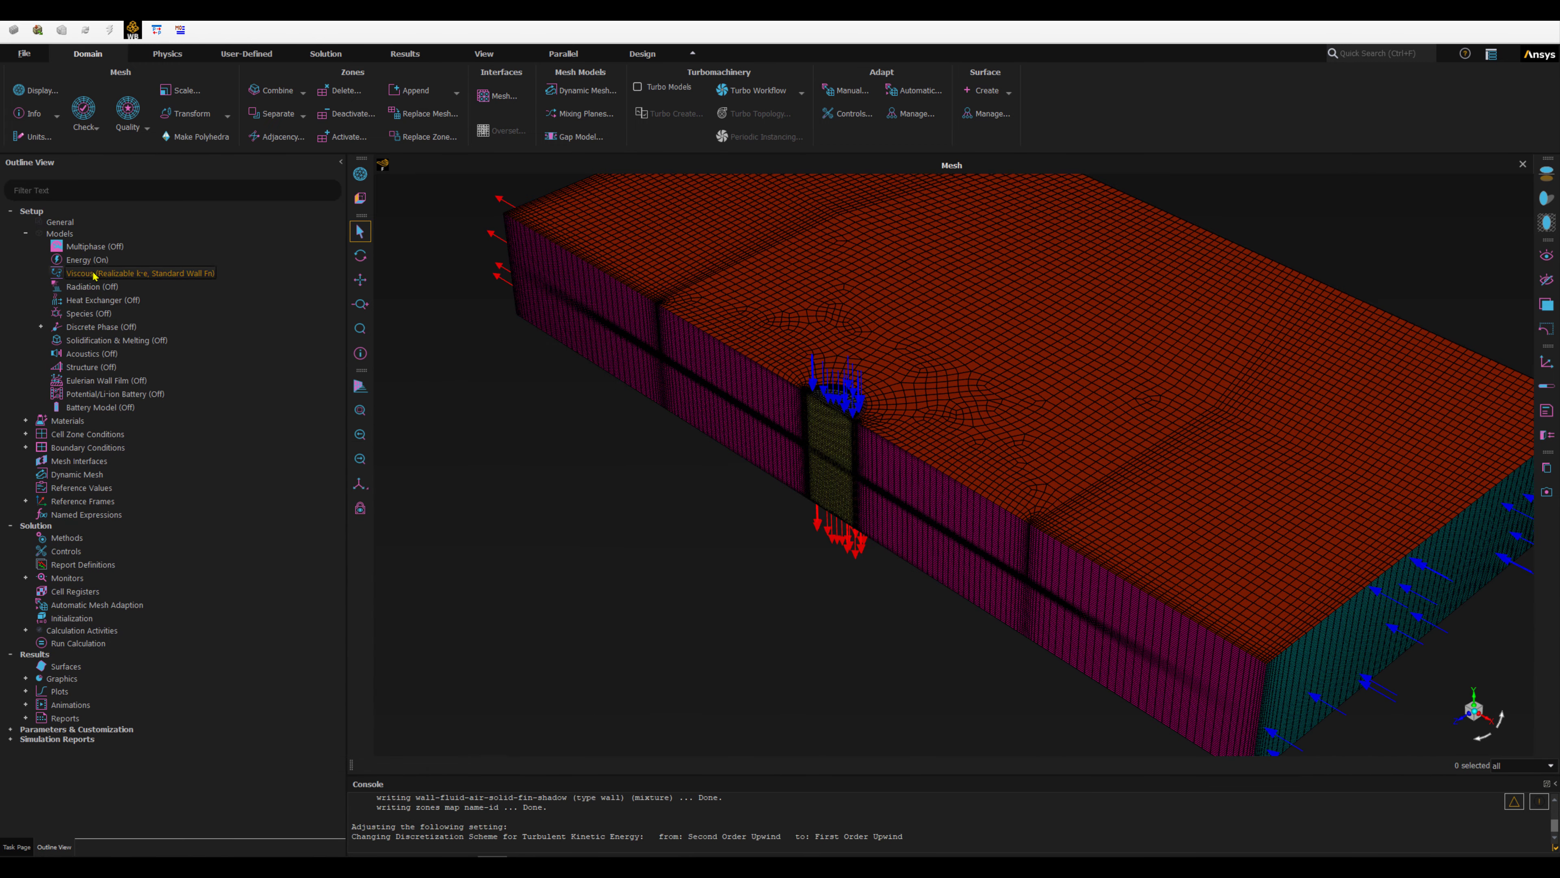
Examine which fluid and solid materials are already defined in the setup.
left_click(27, 234)
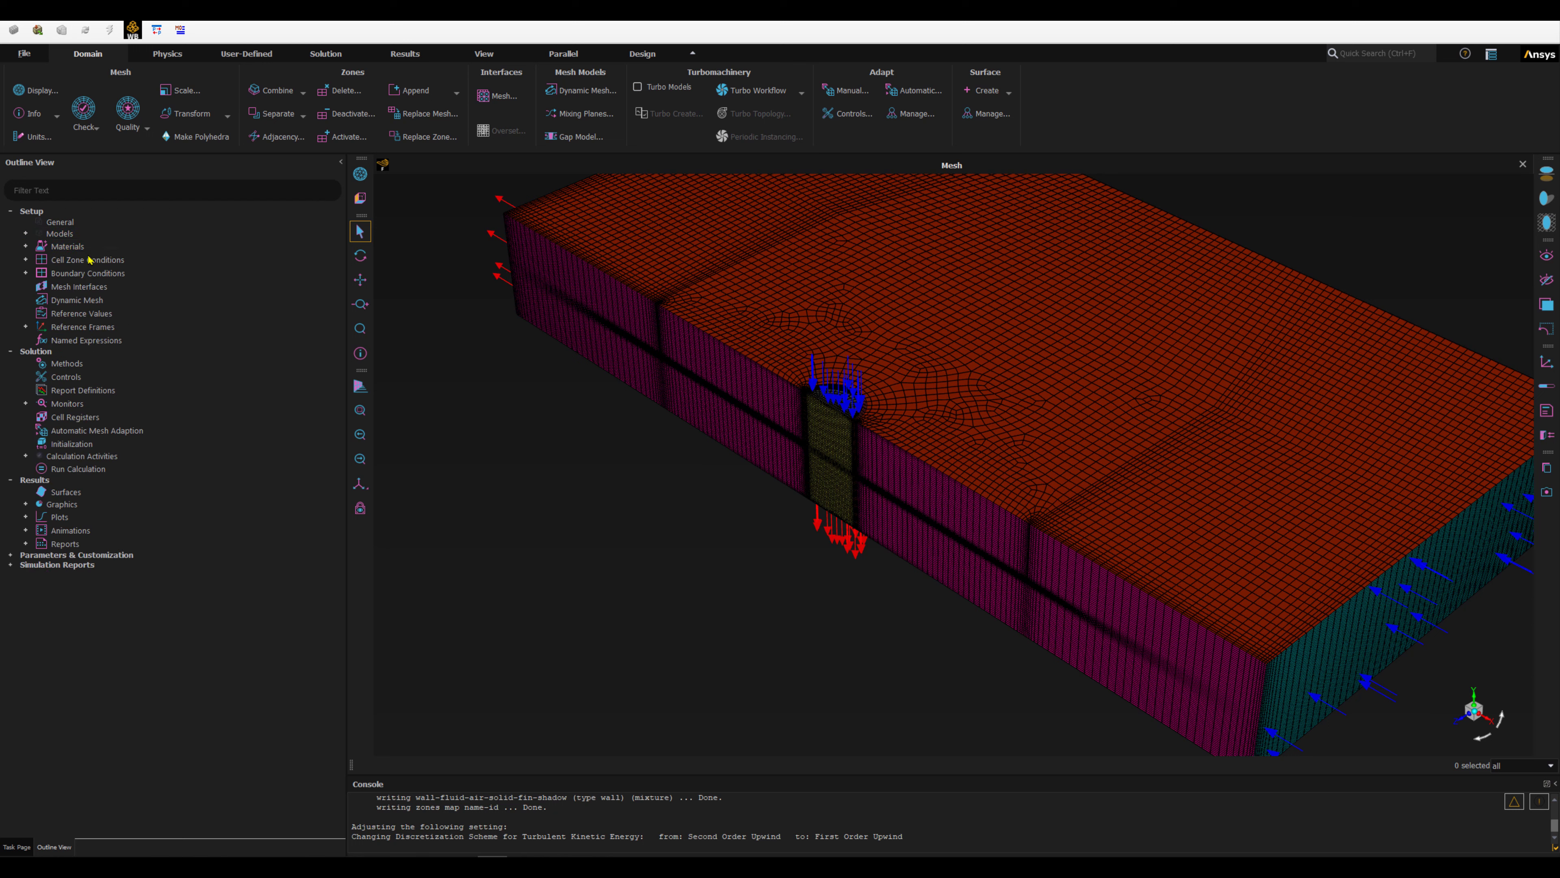
left_click(25, 246)
left_click(41, 273)
left_click(41, 259)
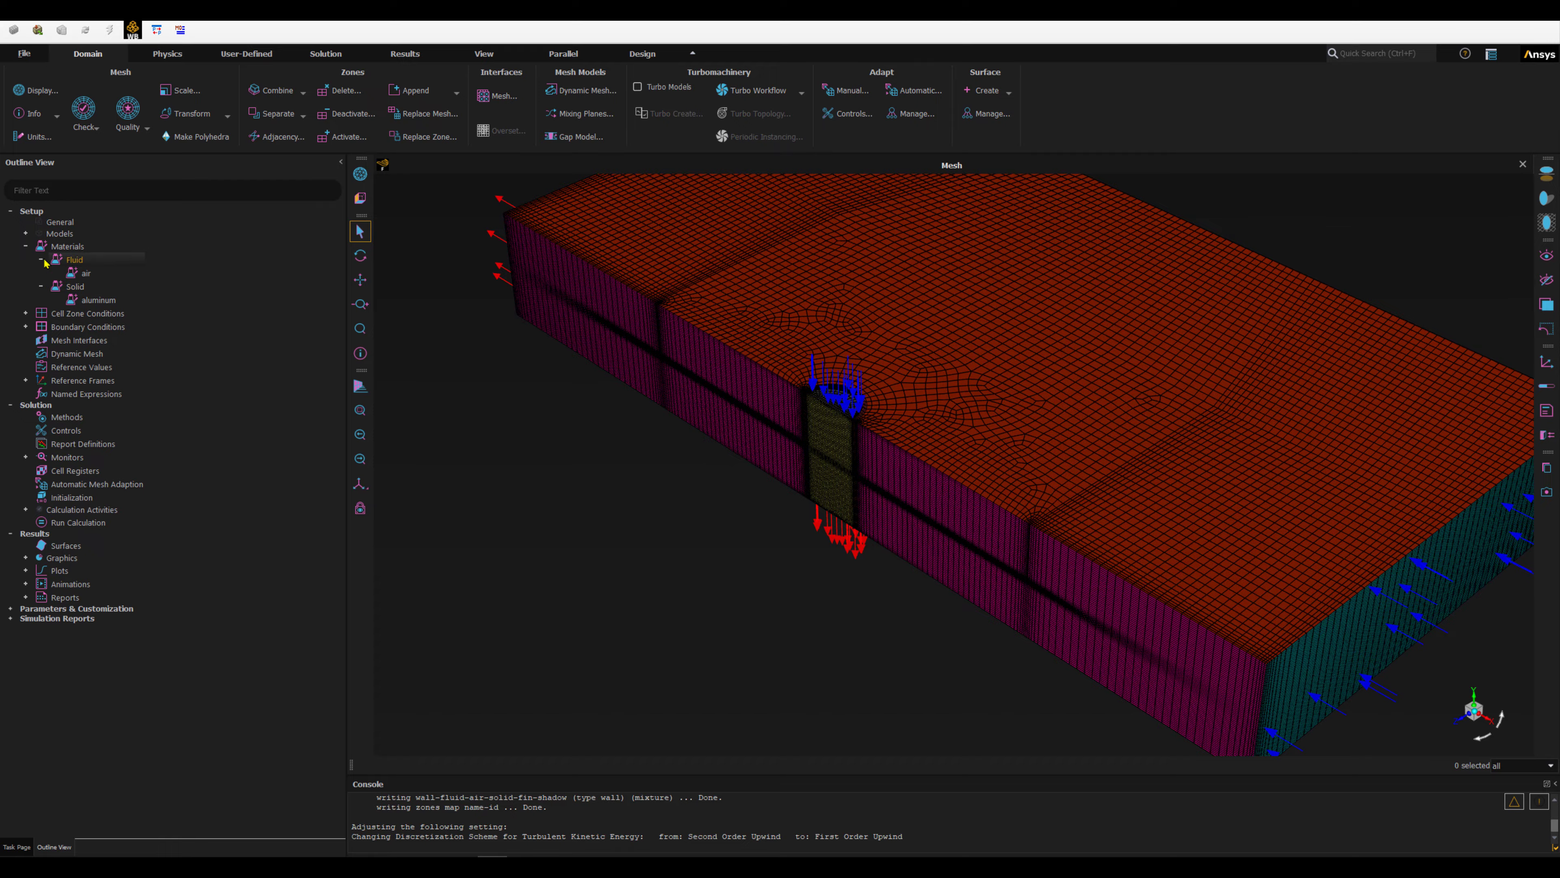
left_click(86, 275)
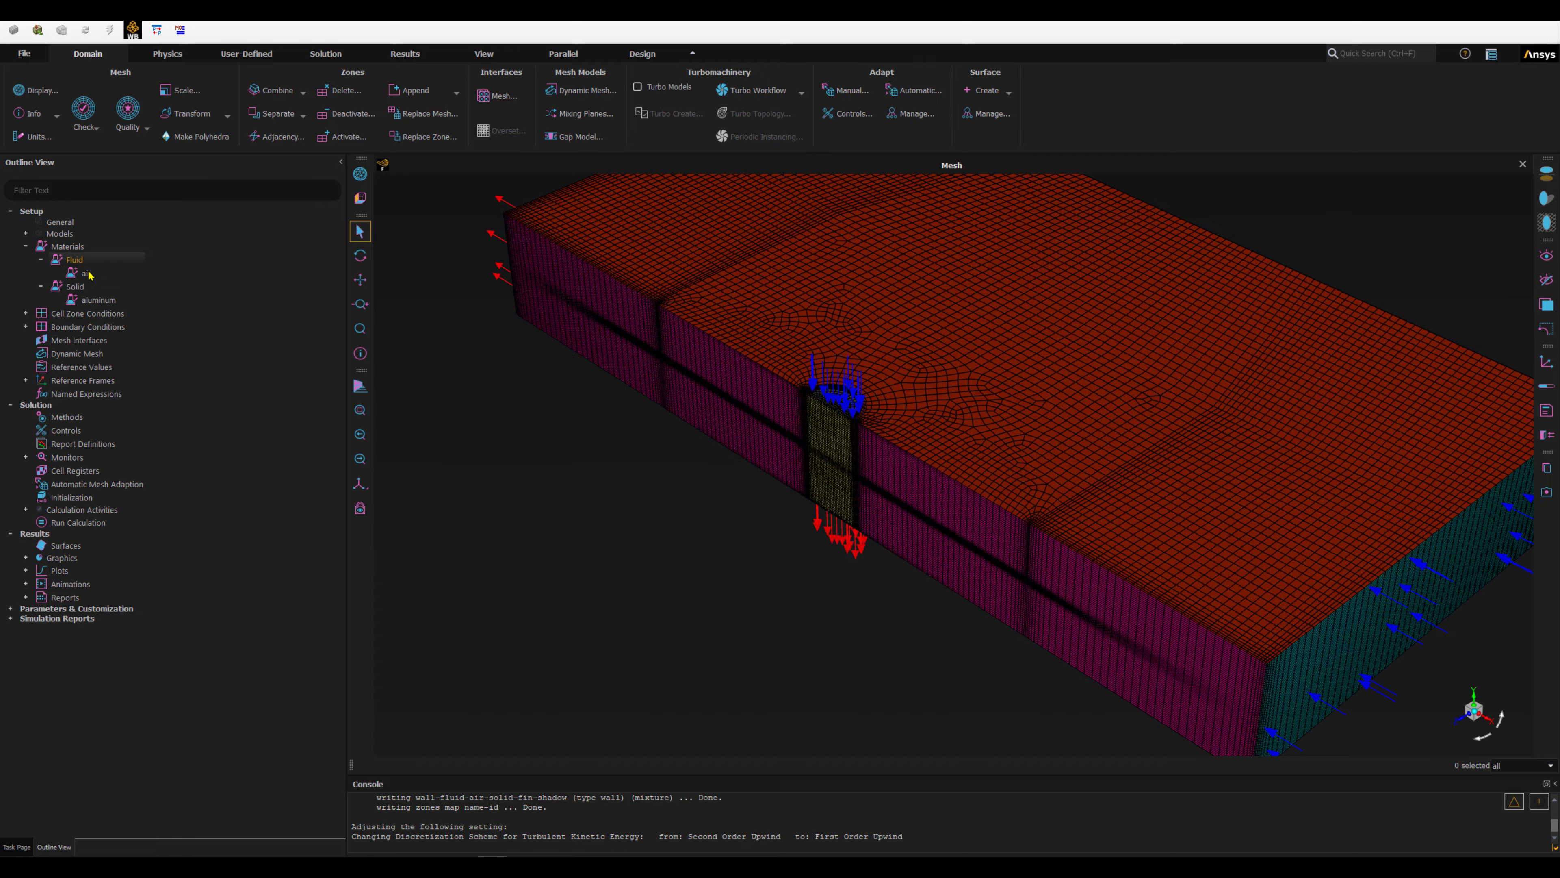
left_click(91, 301)
left_click(91, 301)
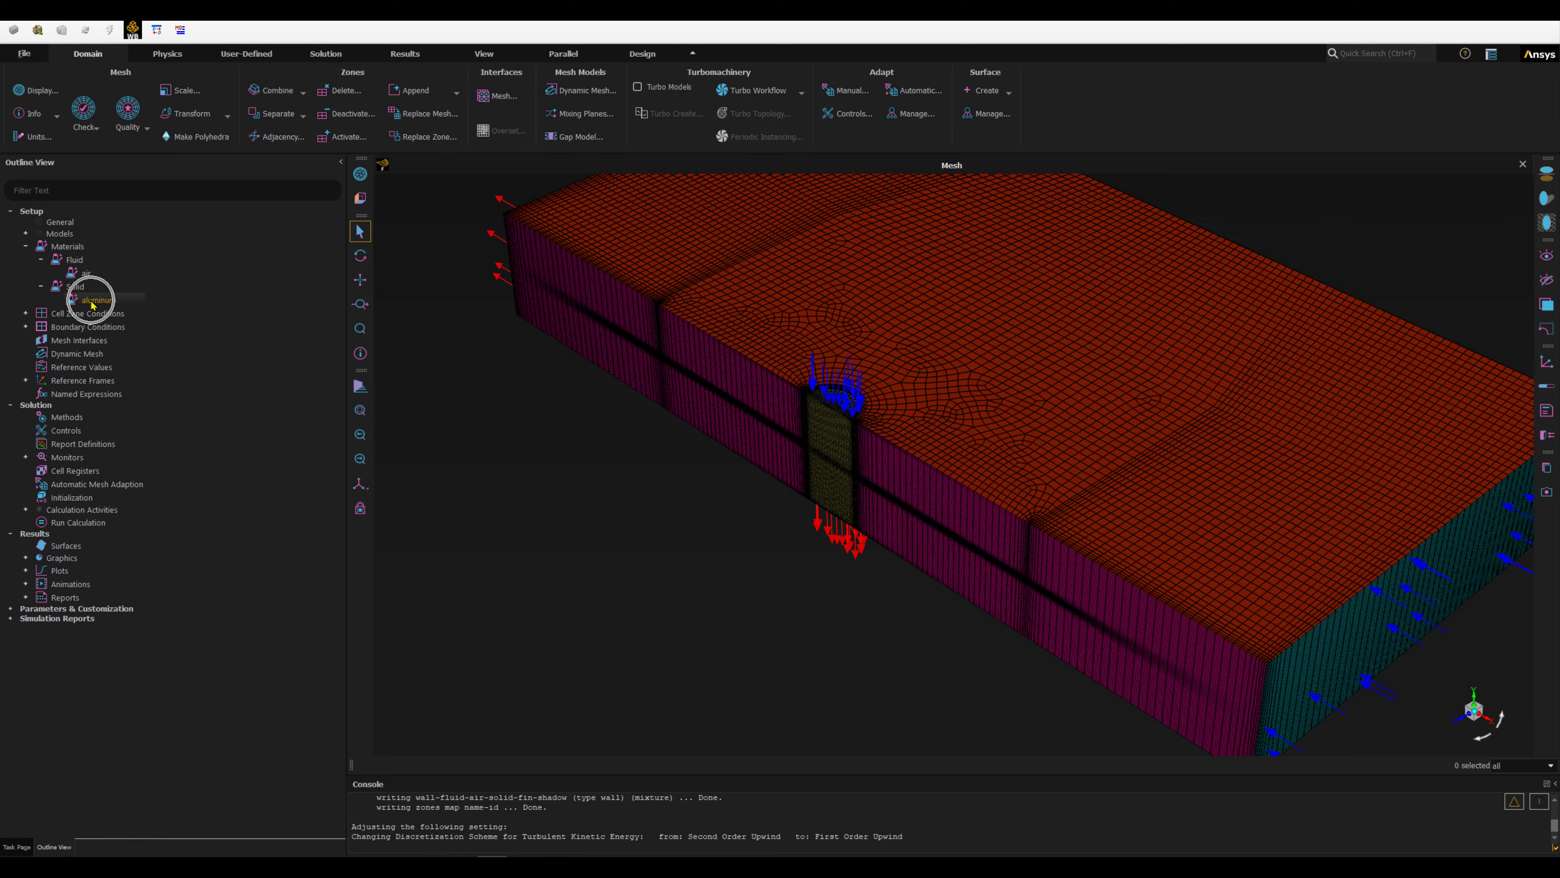
left_click(75, 275)
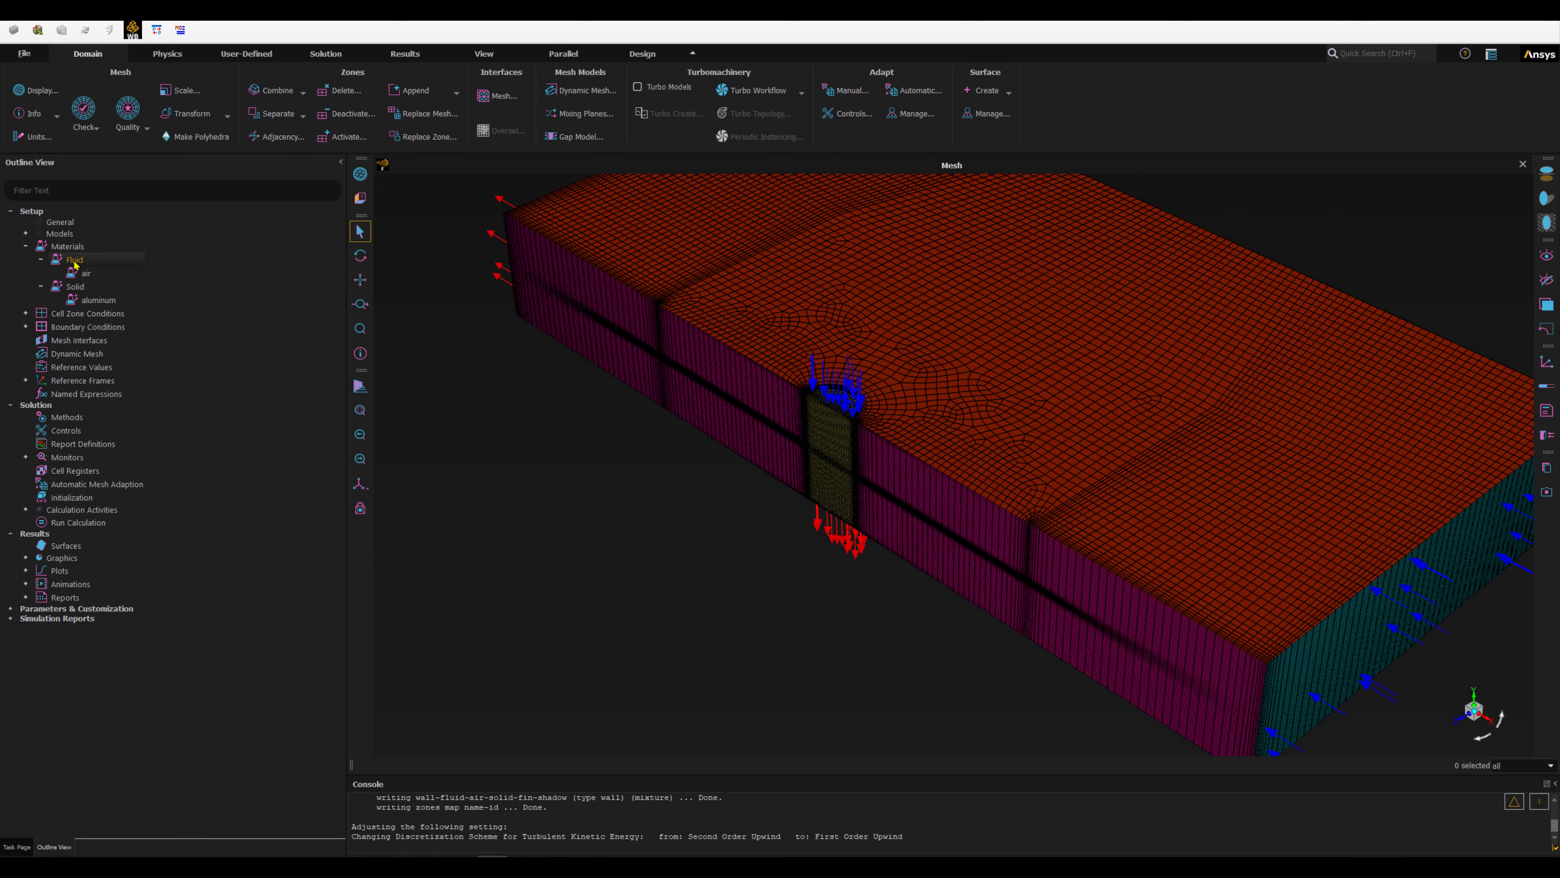
left_click(77, 288)
scroll(839, 444, "up", 6)
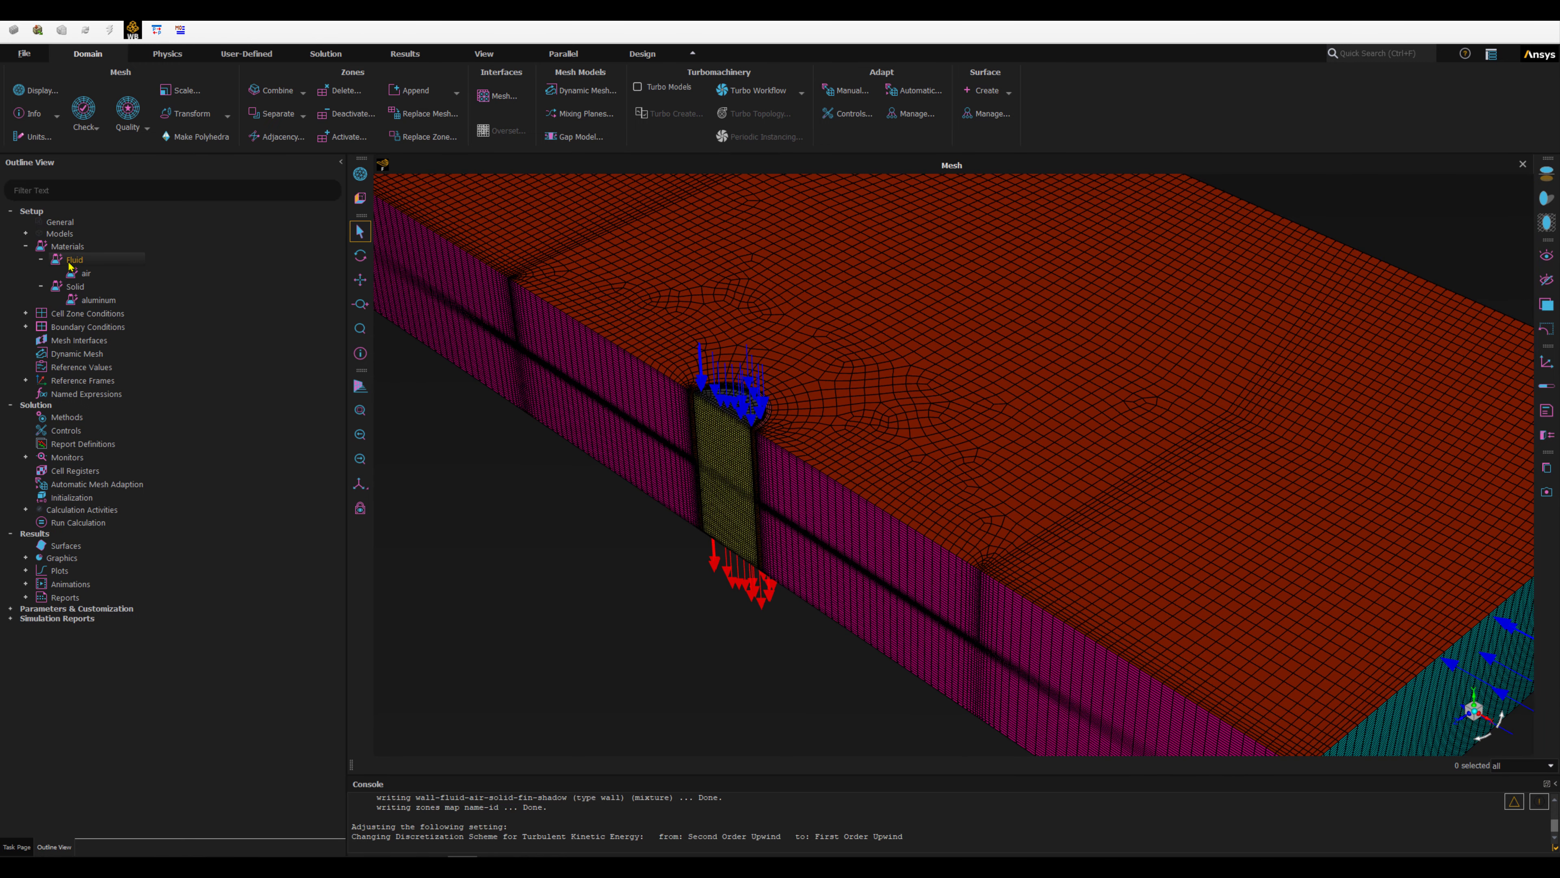
Add water-liquid (h2o<l>) to the case's fluid materials from the Fluent database.
right_click(71, 262)
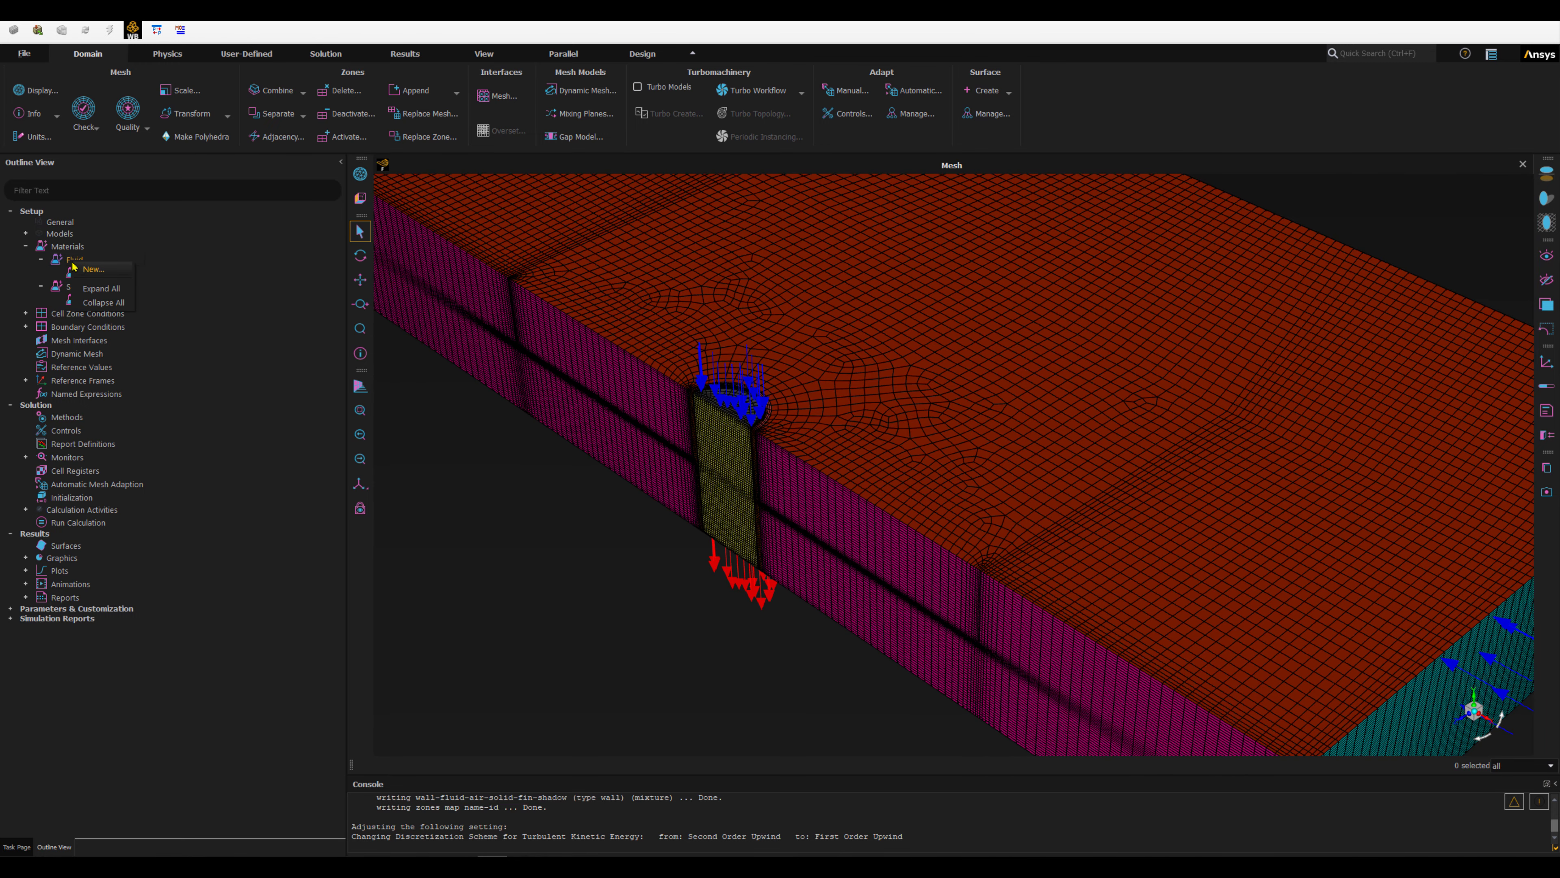
left_click(91, 269)
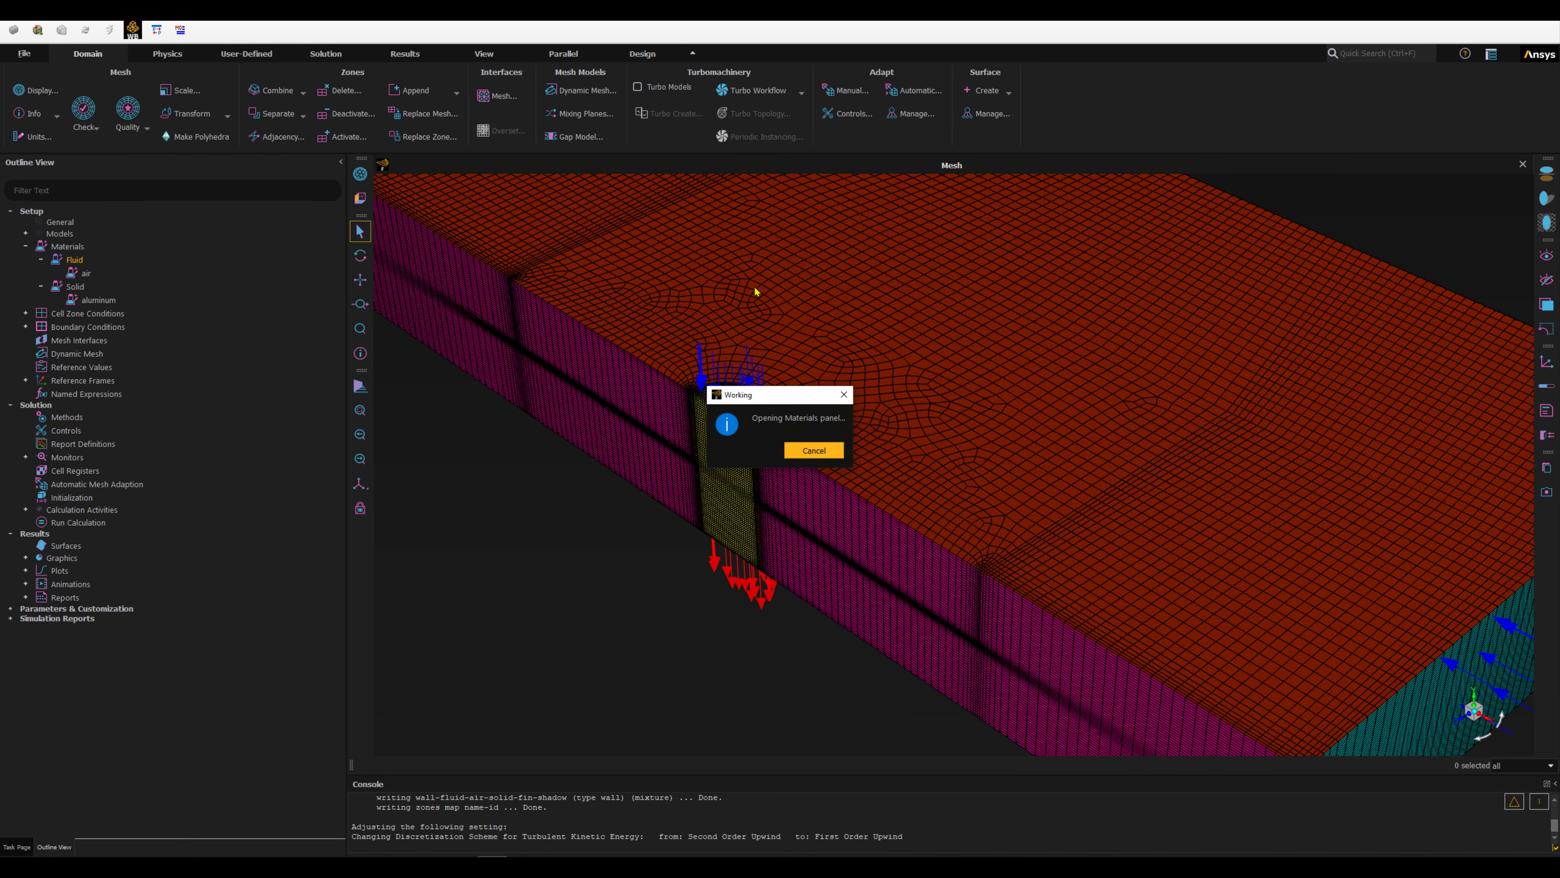
left_click_drag(526, 401, 452, 314)
left_click(774, 380)
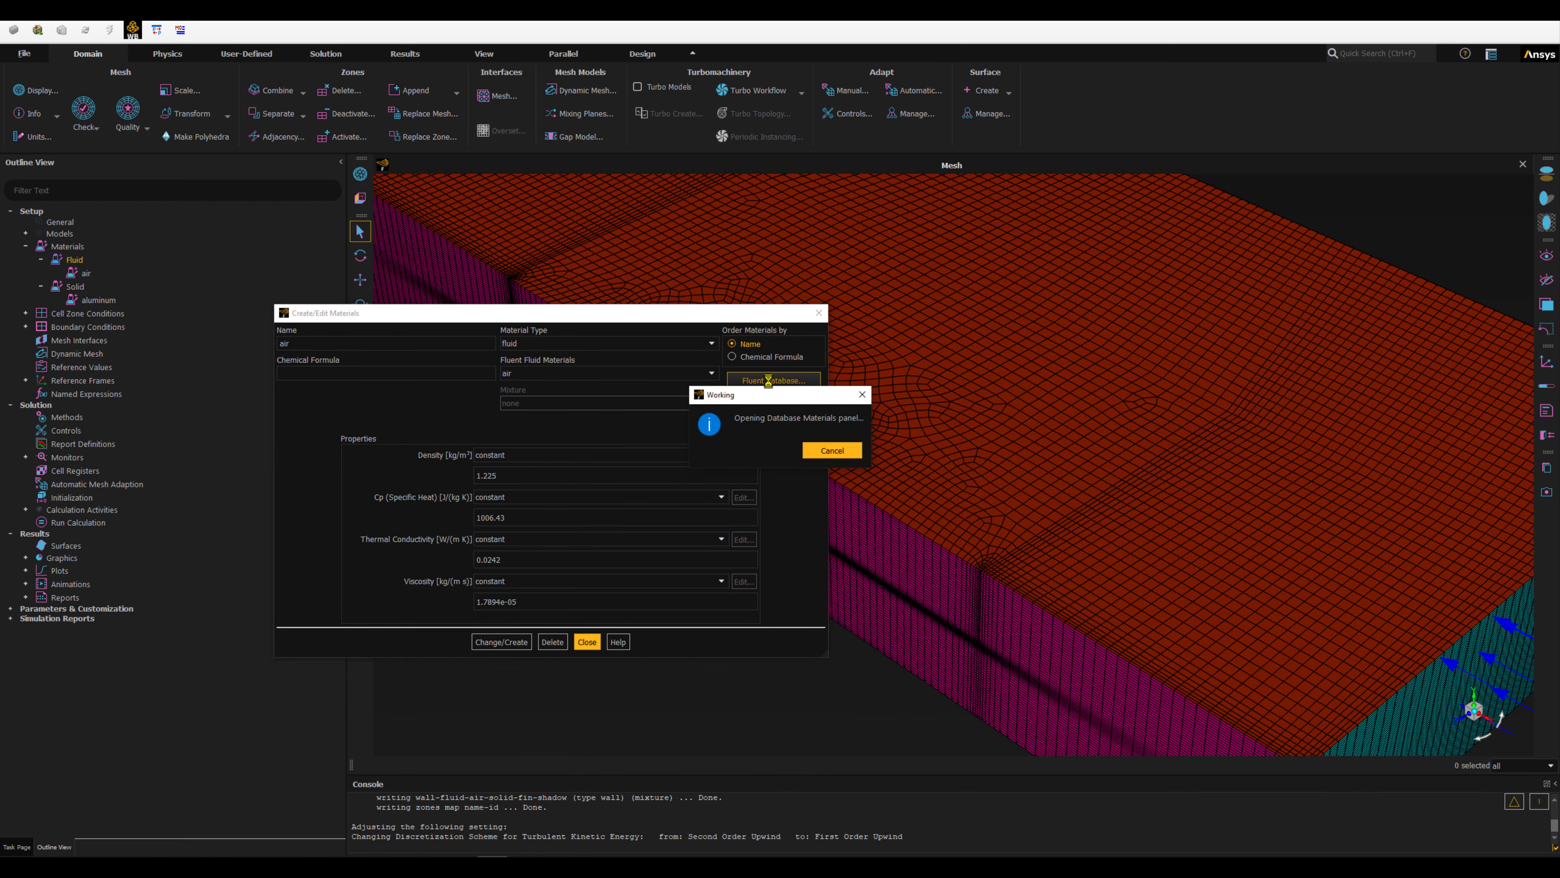
left_click_drag(476, 401, 481, 334)
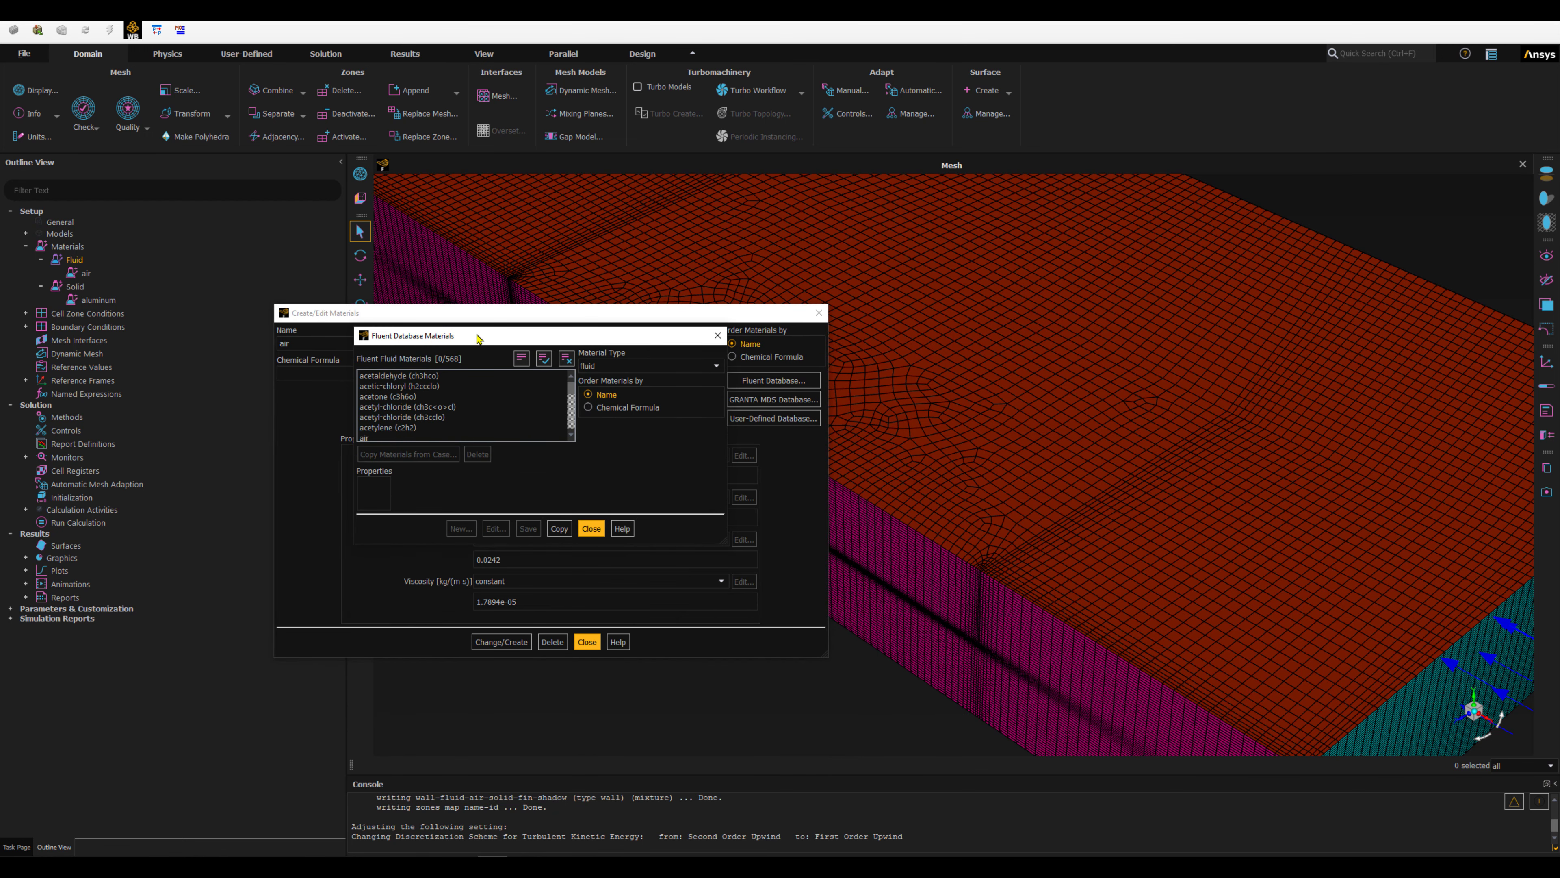
left_click_drag(571, 394, 571, 435)
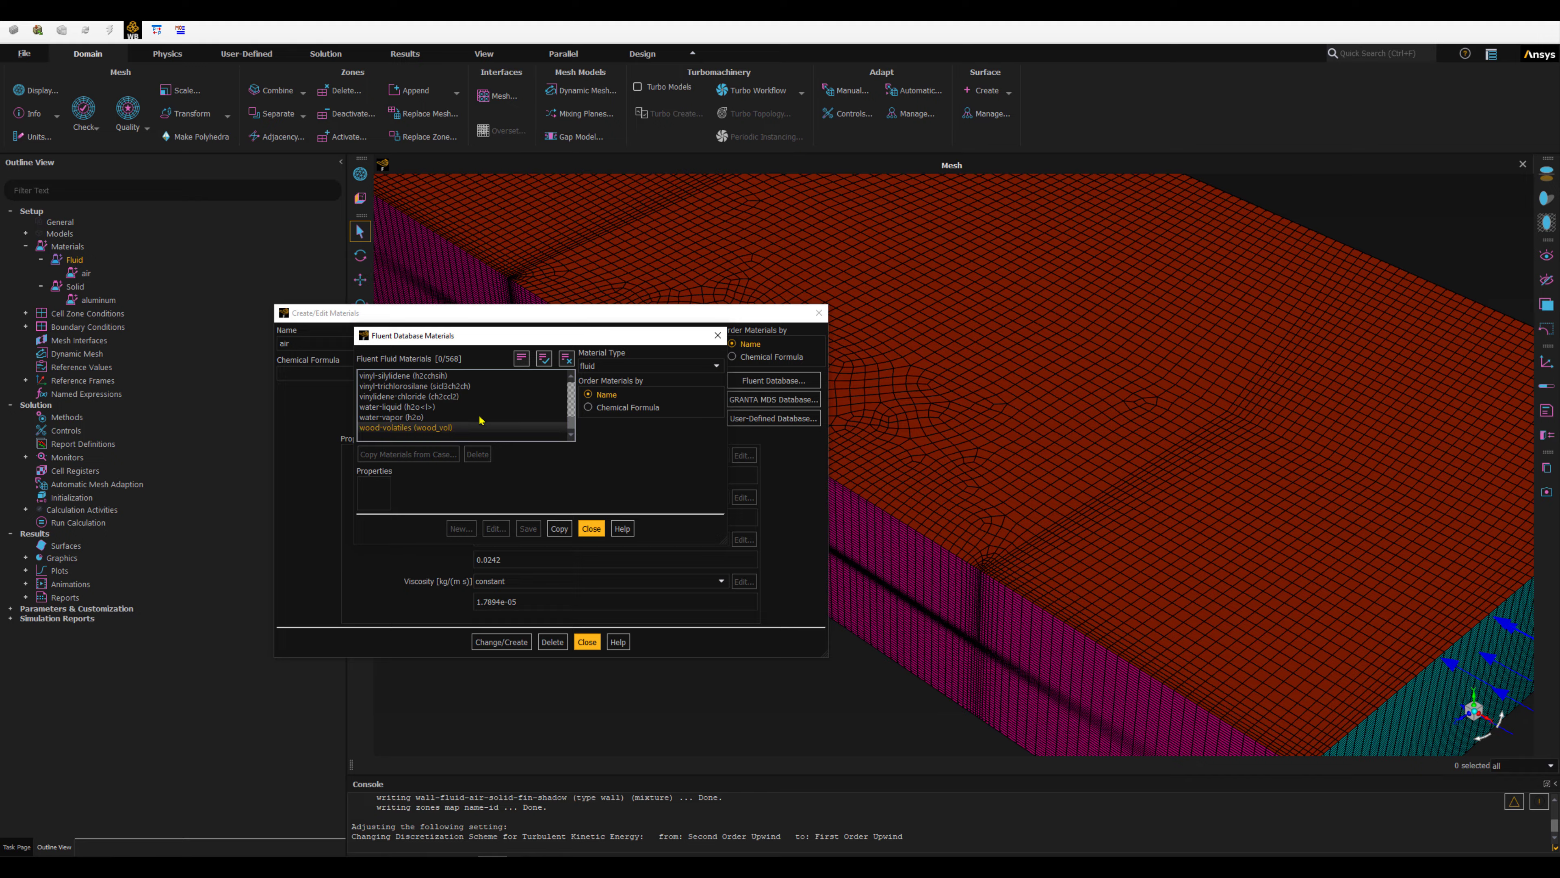
left_click(381, 408)
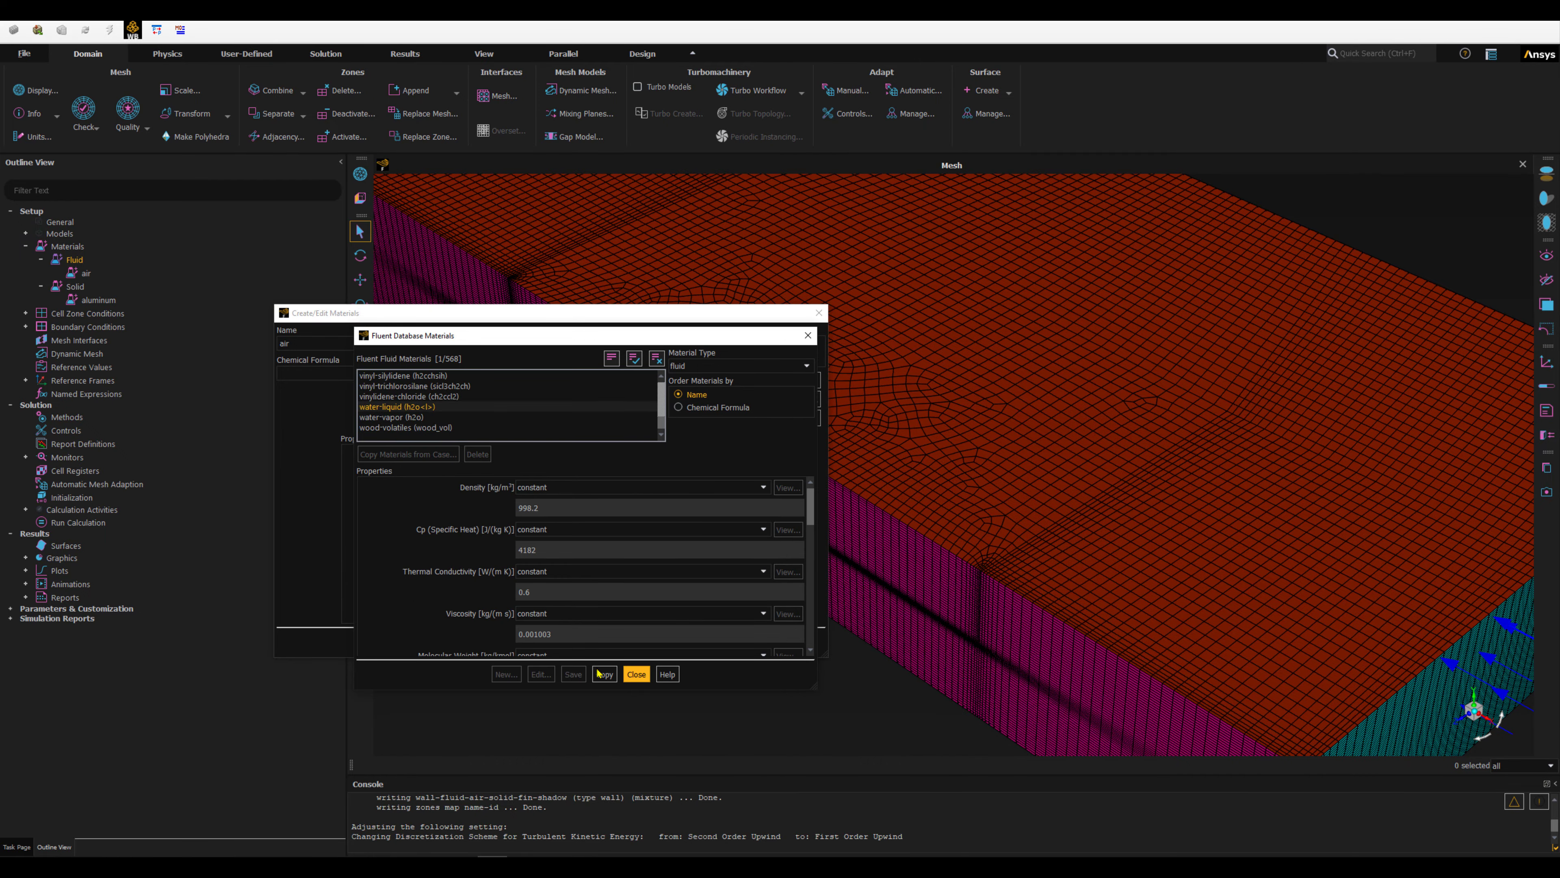
left_click(599, 676)
left_click(73, 272)
left_click(605, 675)
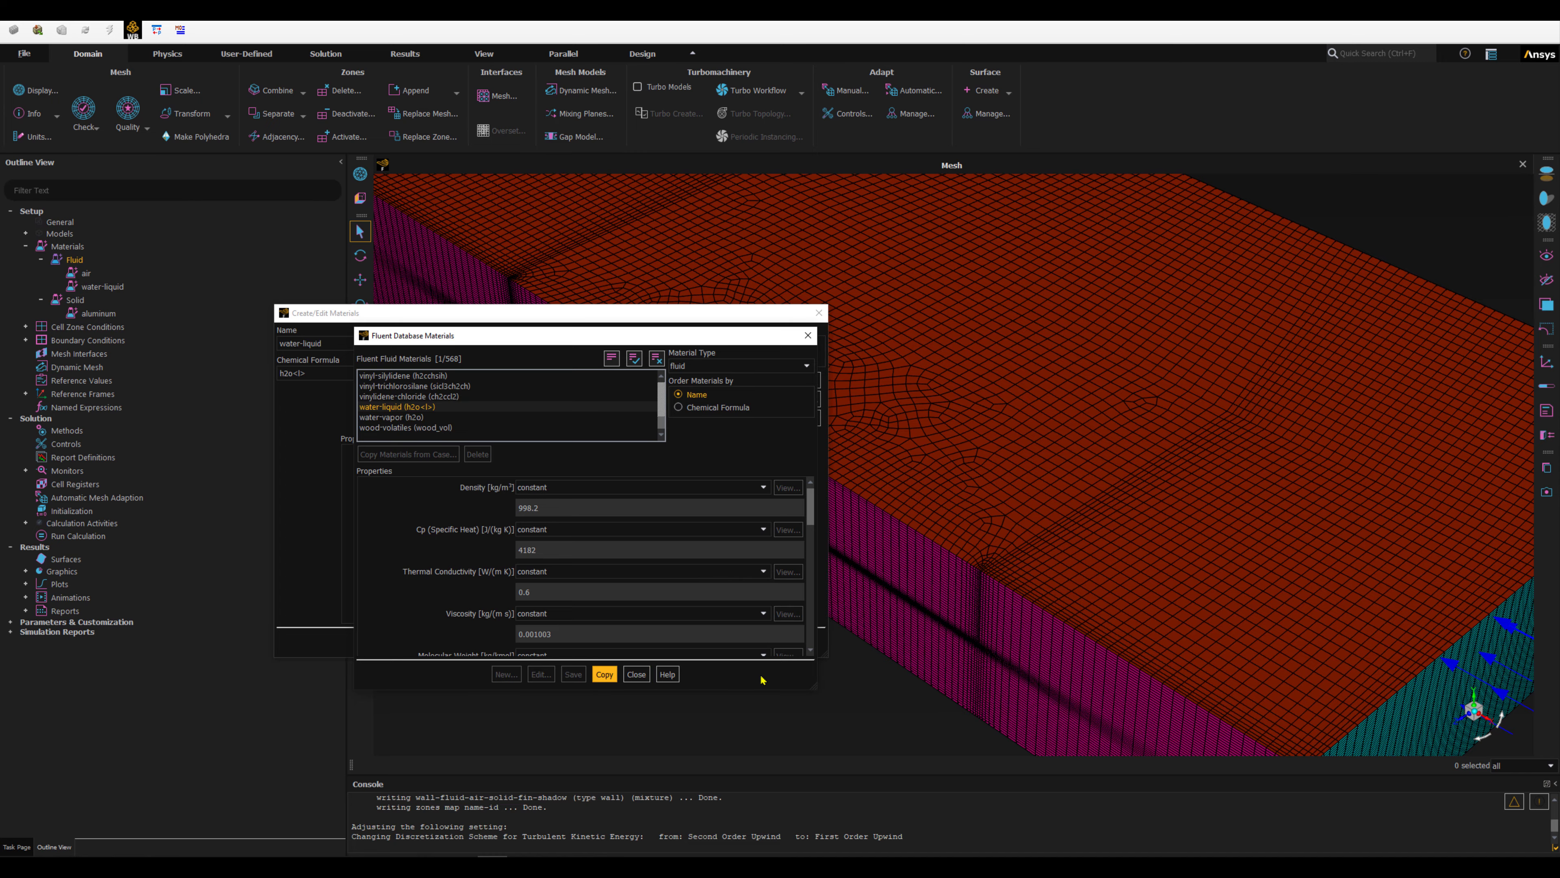
Copy the solid material copper (cu) from the Fluent database into the case and close the material dialogs.
left_click(701, 367)
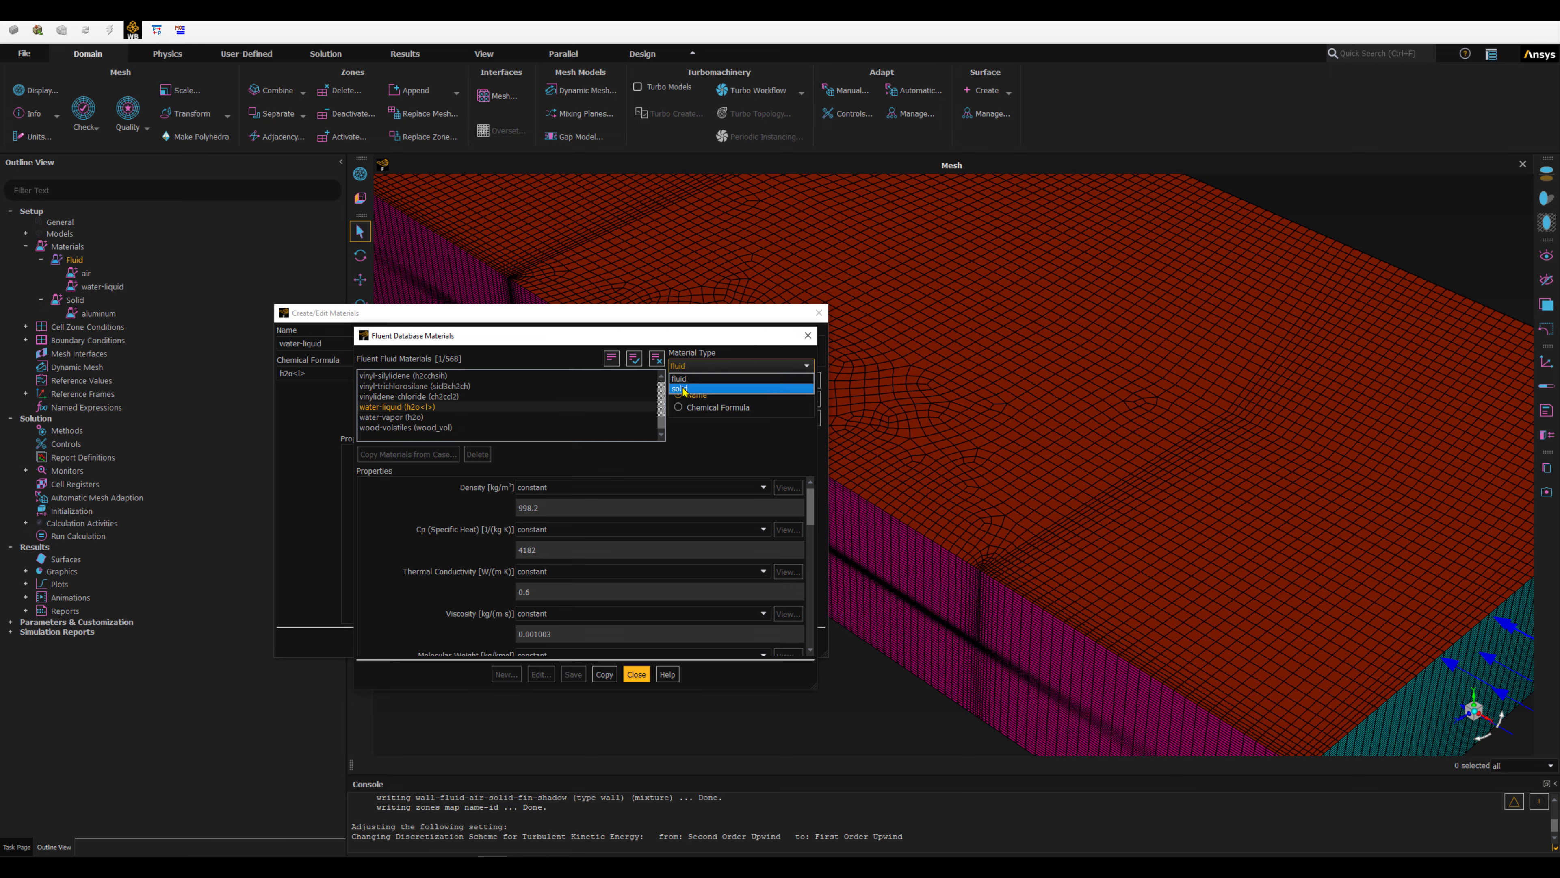
left_click(684, 390)
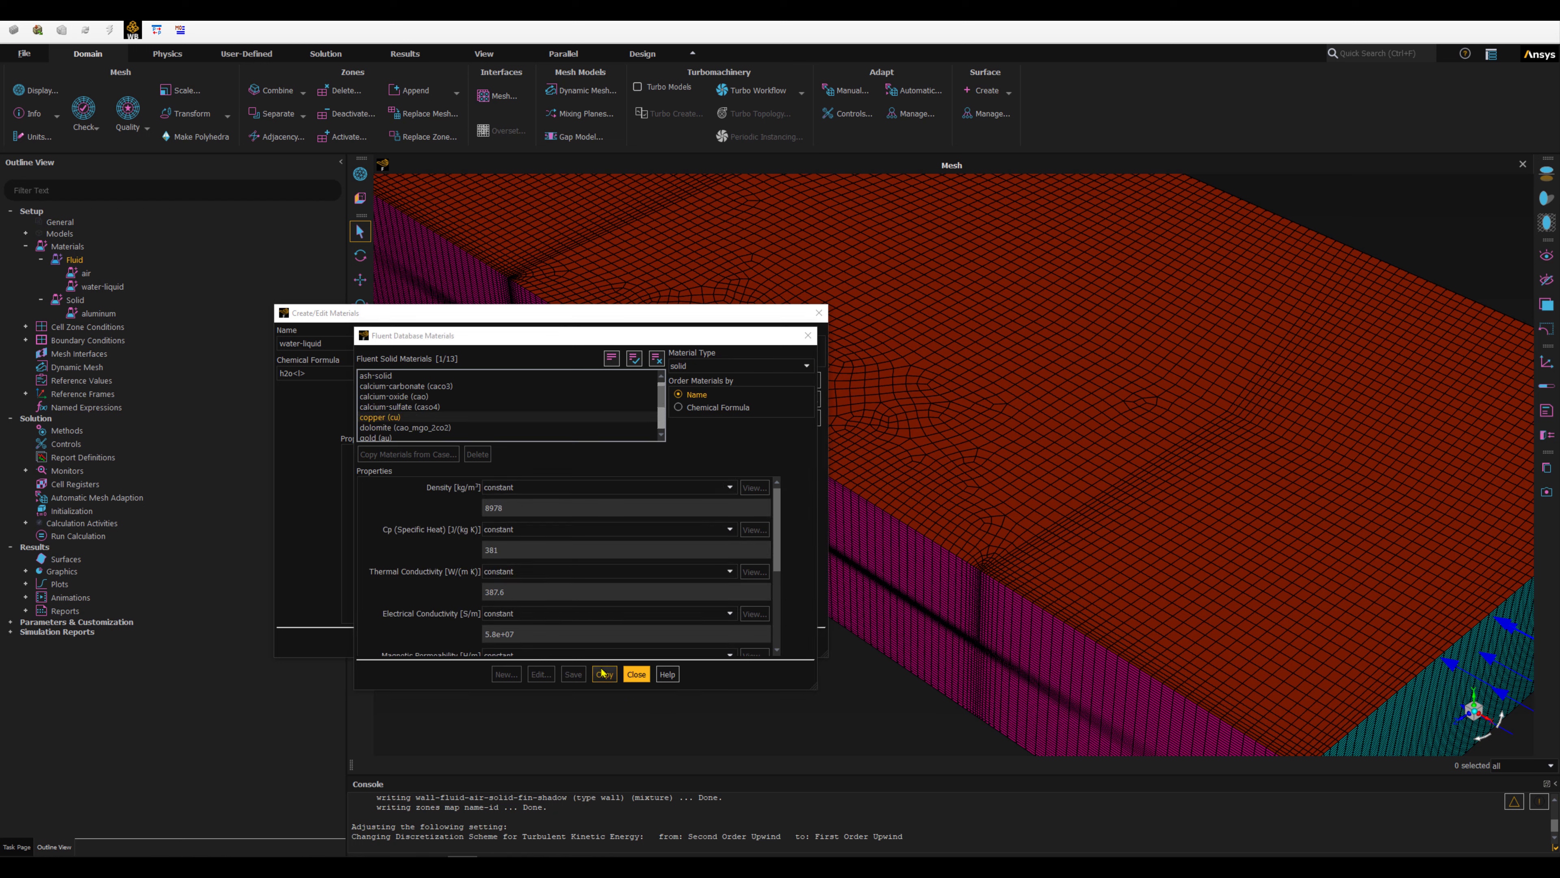
left_click(601, 669)
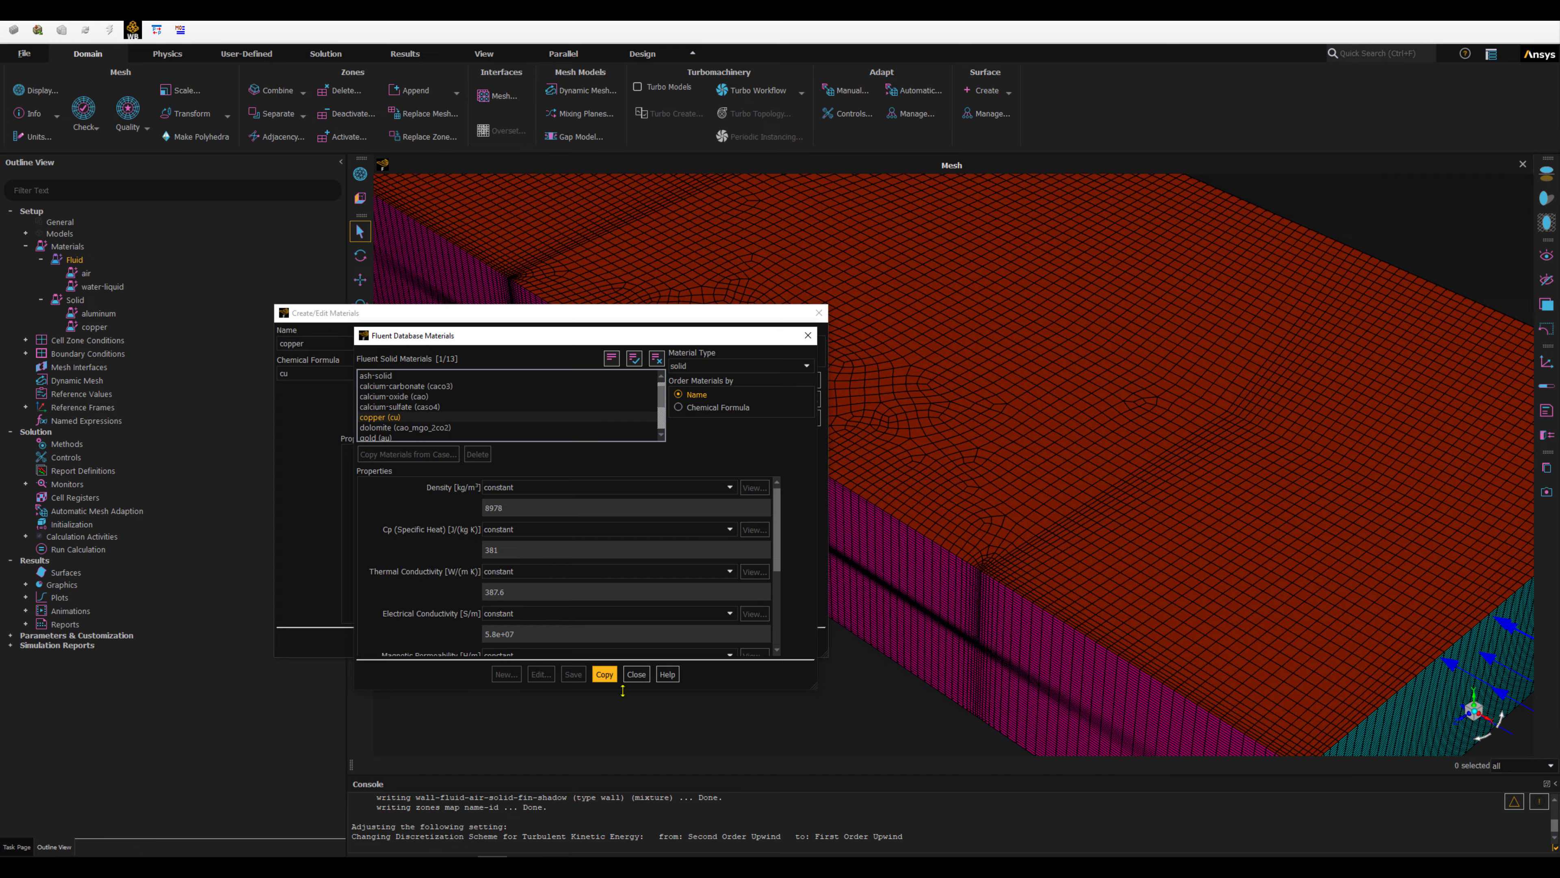
left_click(636, 673)
left_click(591, 643)
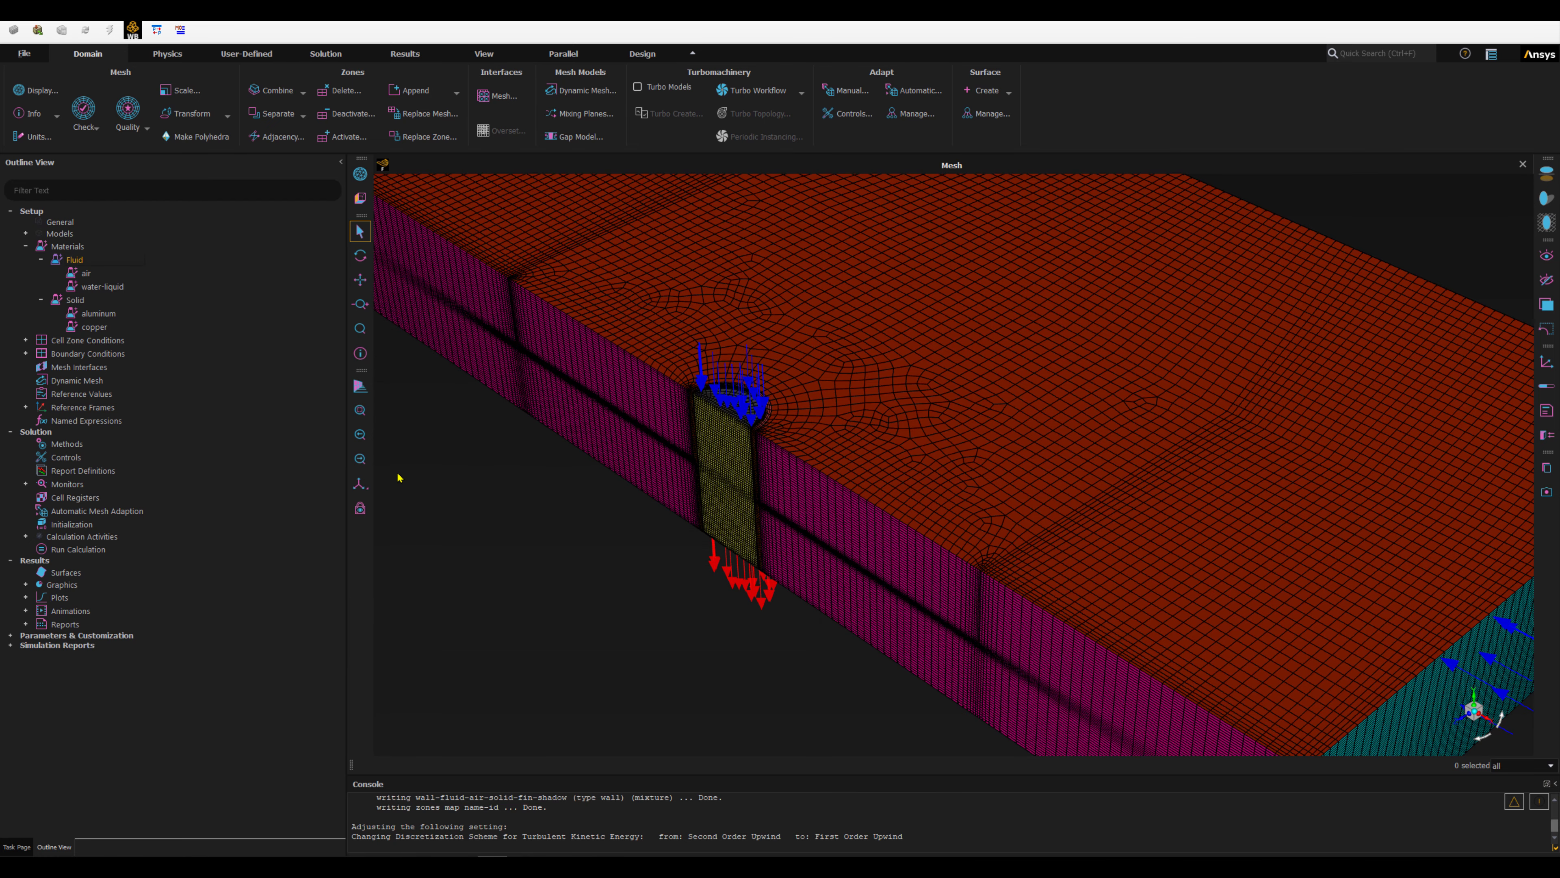
Review the material assigned to the fluid-air cell zone.
scroll(647, 571, "down", 5)
middle_click_drag(578, 547, 595, 535, "ctrl")
scroll(672, 513, "up", 5)
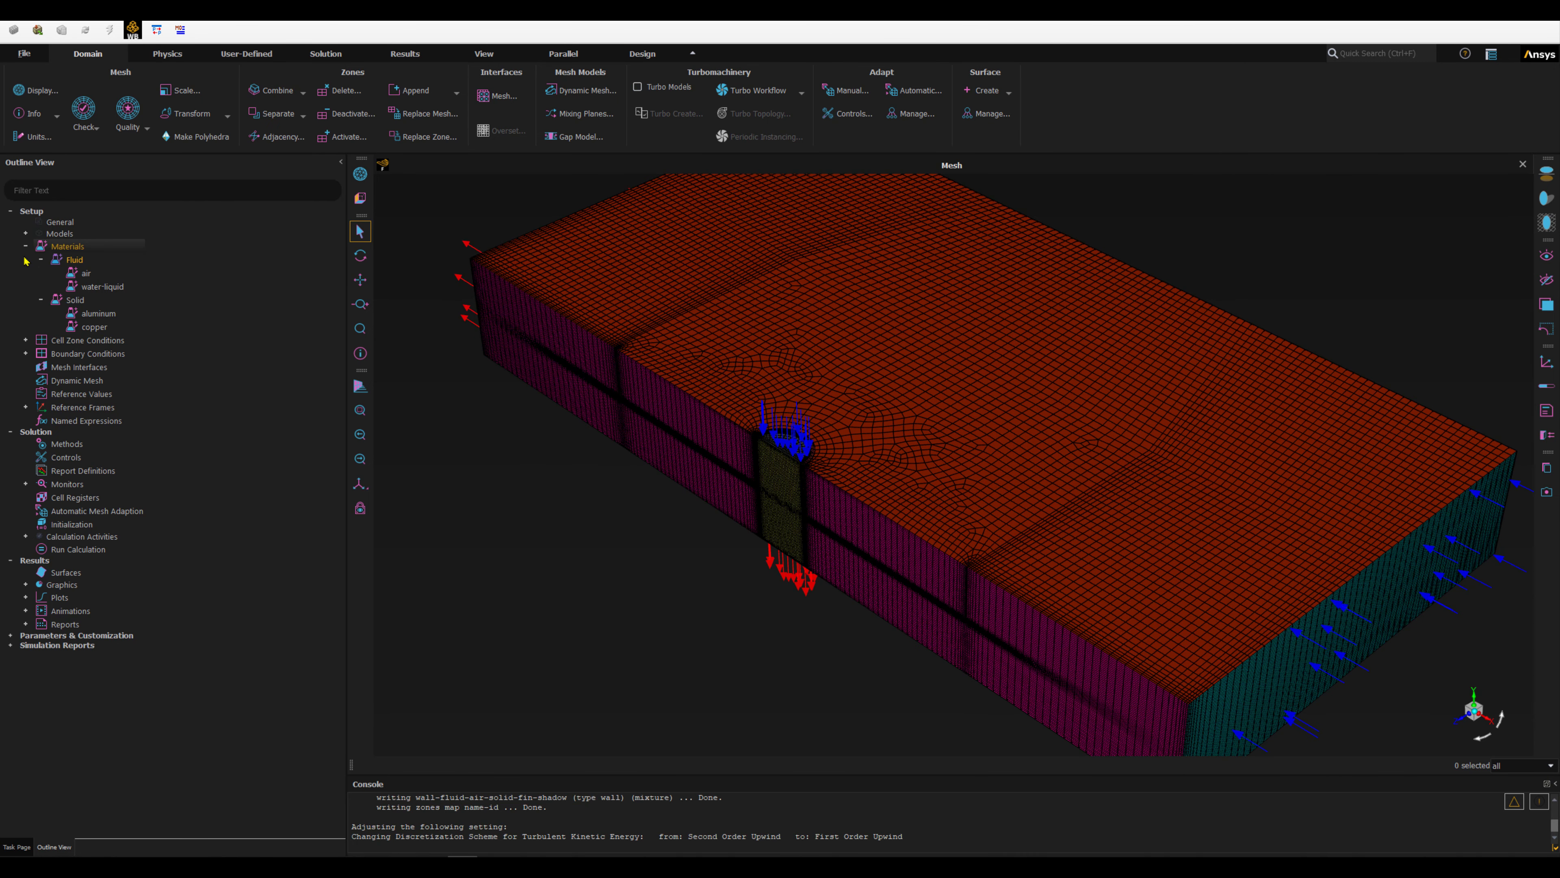
left_click(25, 340)
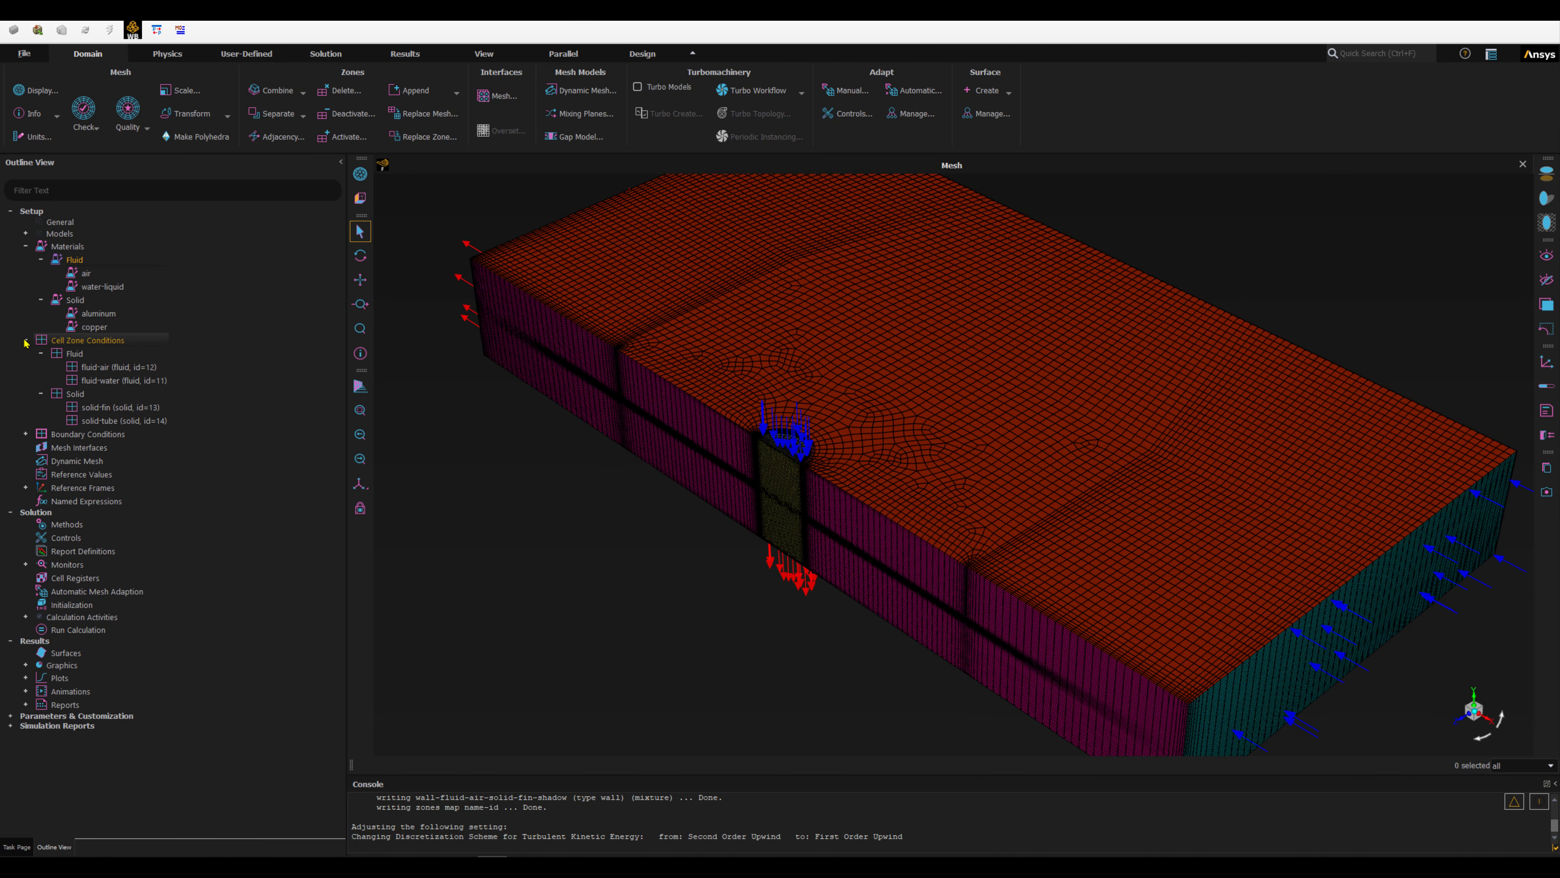
left_click(95, 369)
left_click(101, 368)
double_click(90, 367)
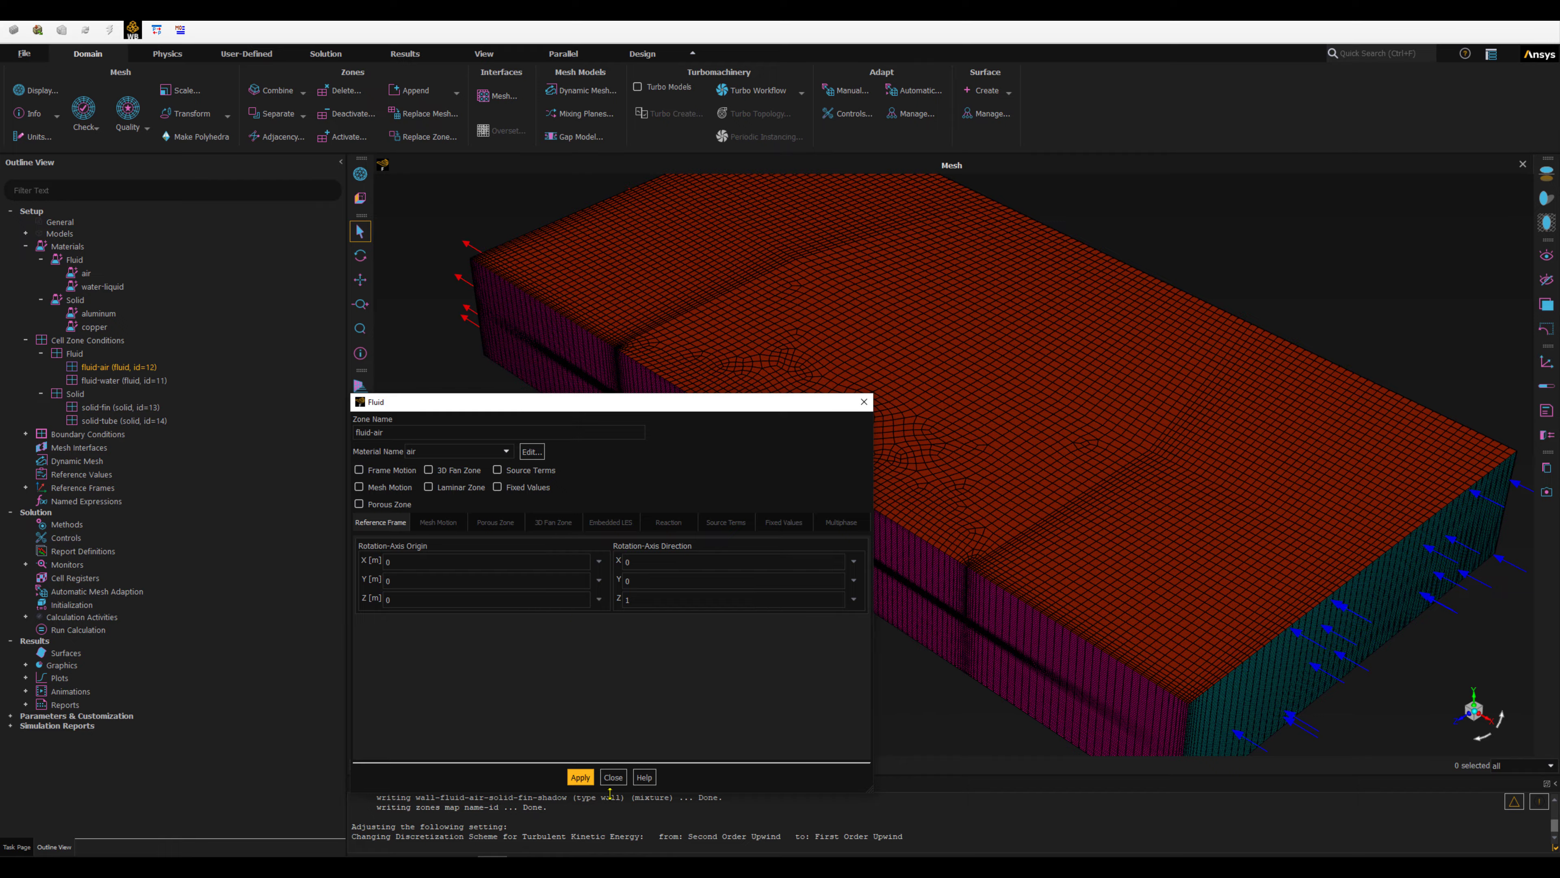
left_click(613, 777)
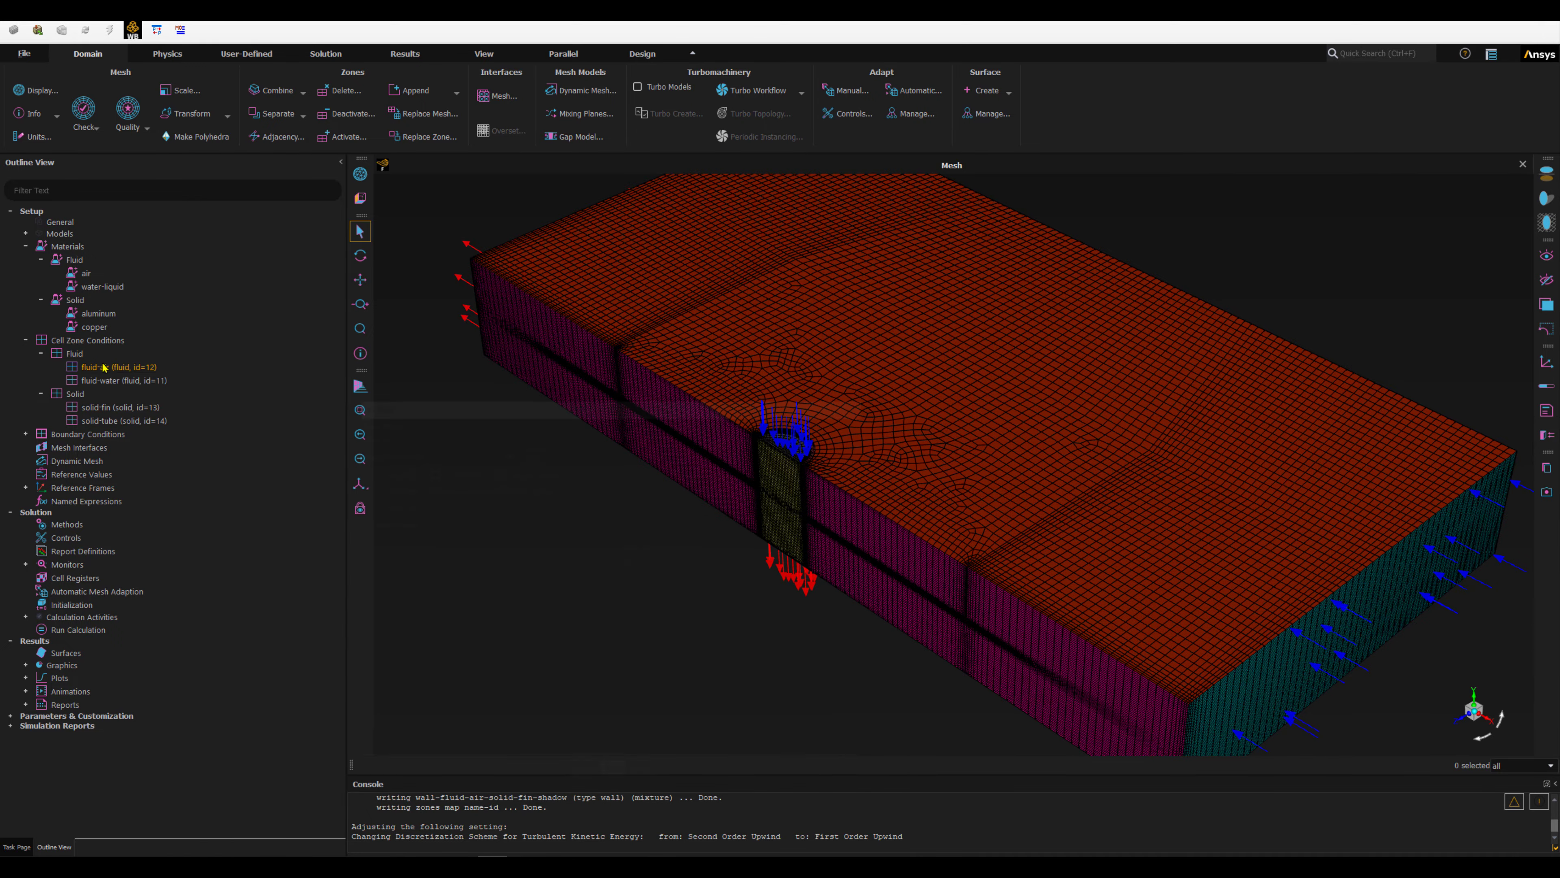
Assign water-liquid as the material of the fluid-water cell zone.
left_click(102, 381)
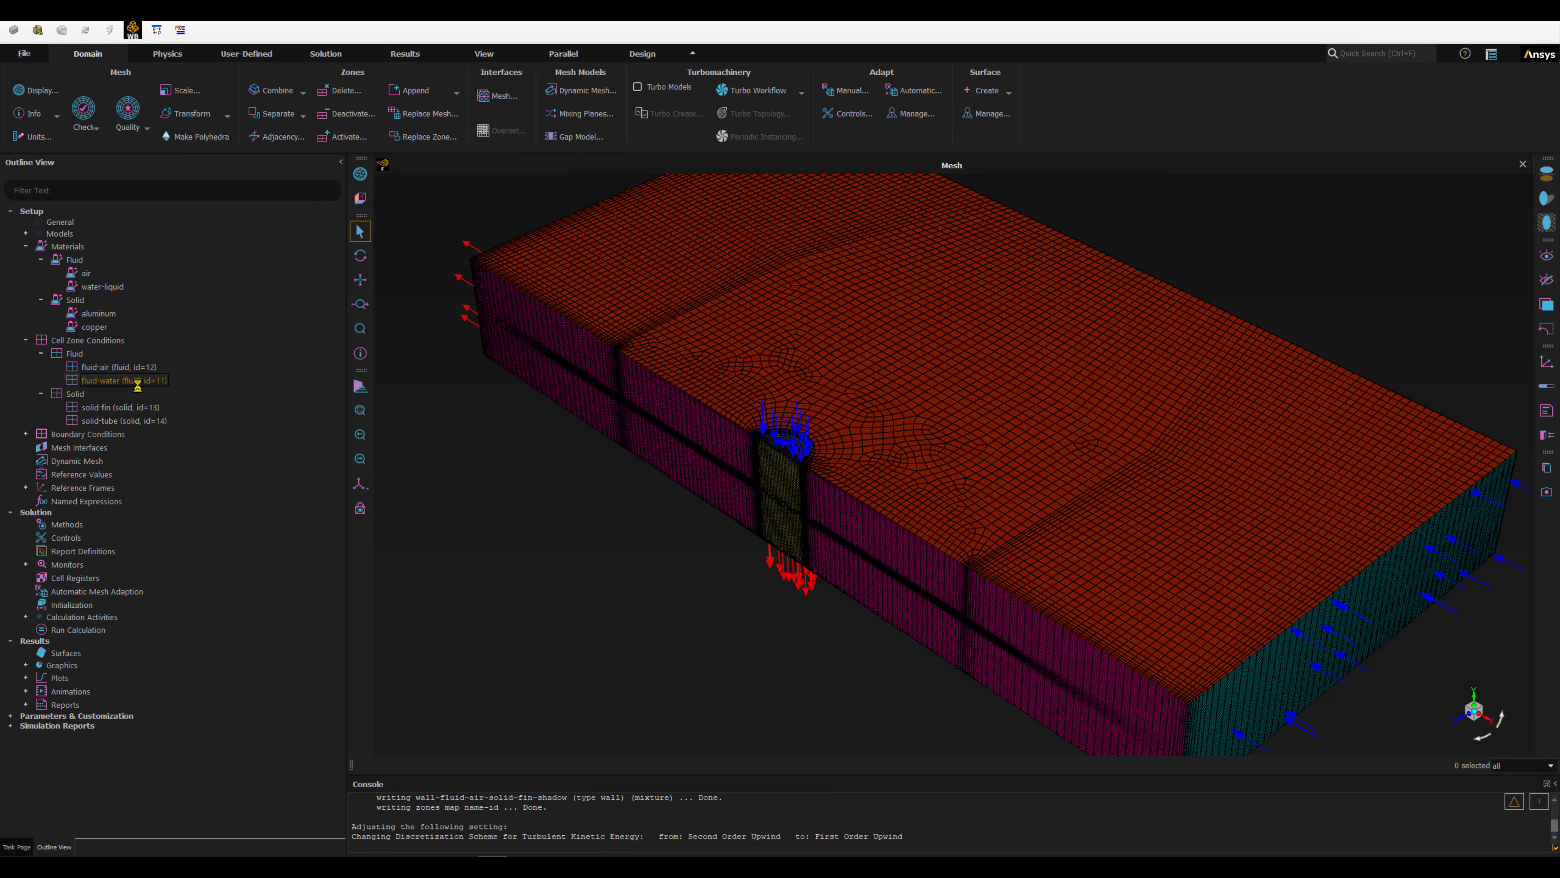
left_click(436, 454)
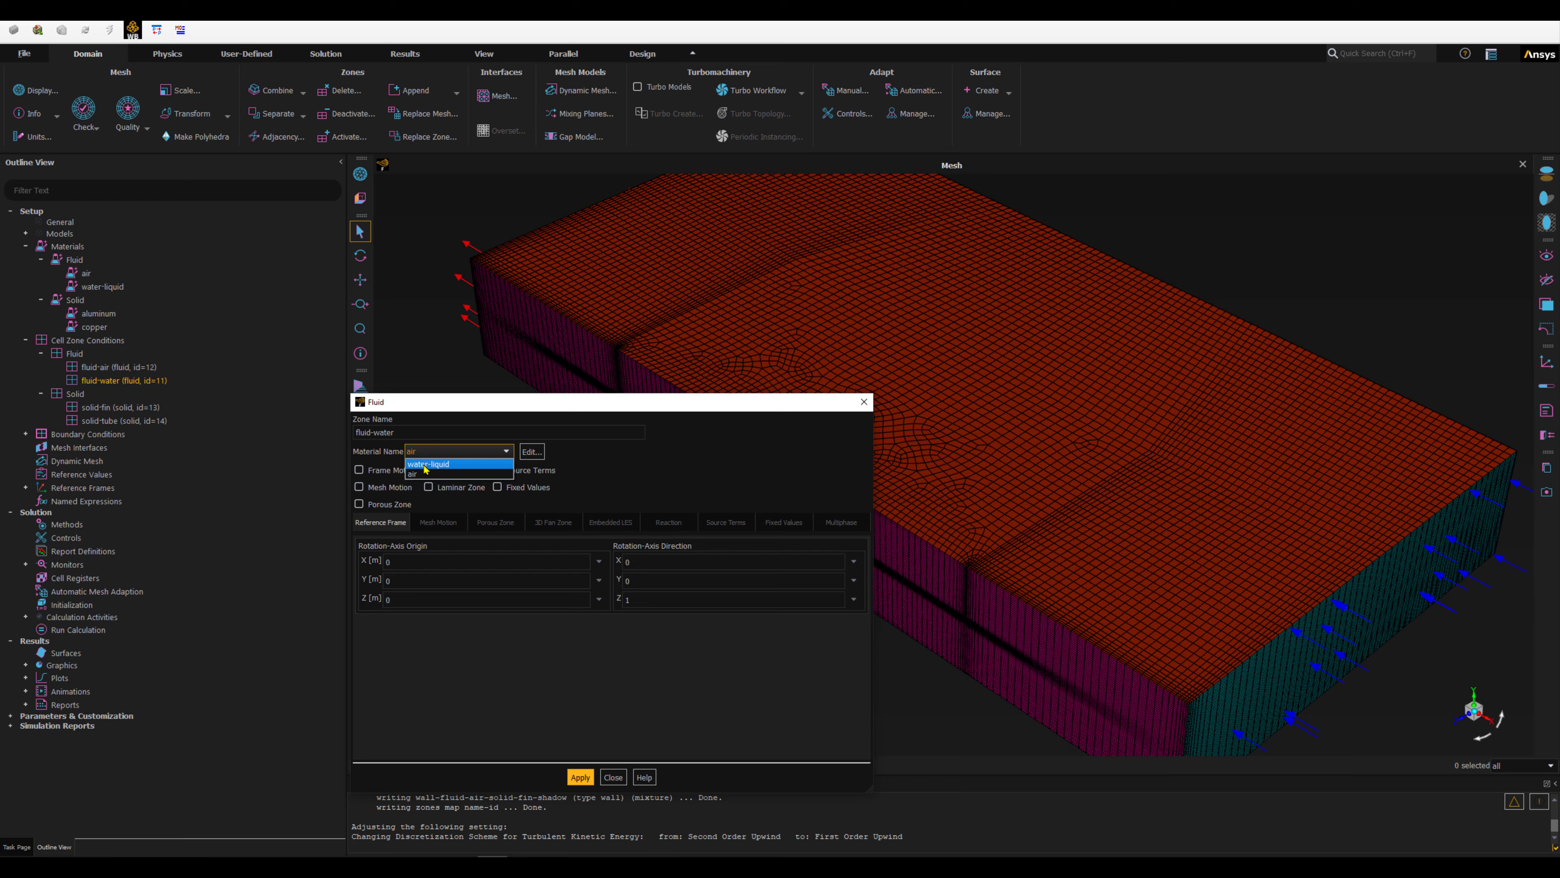
left_click(445, 469)
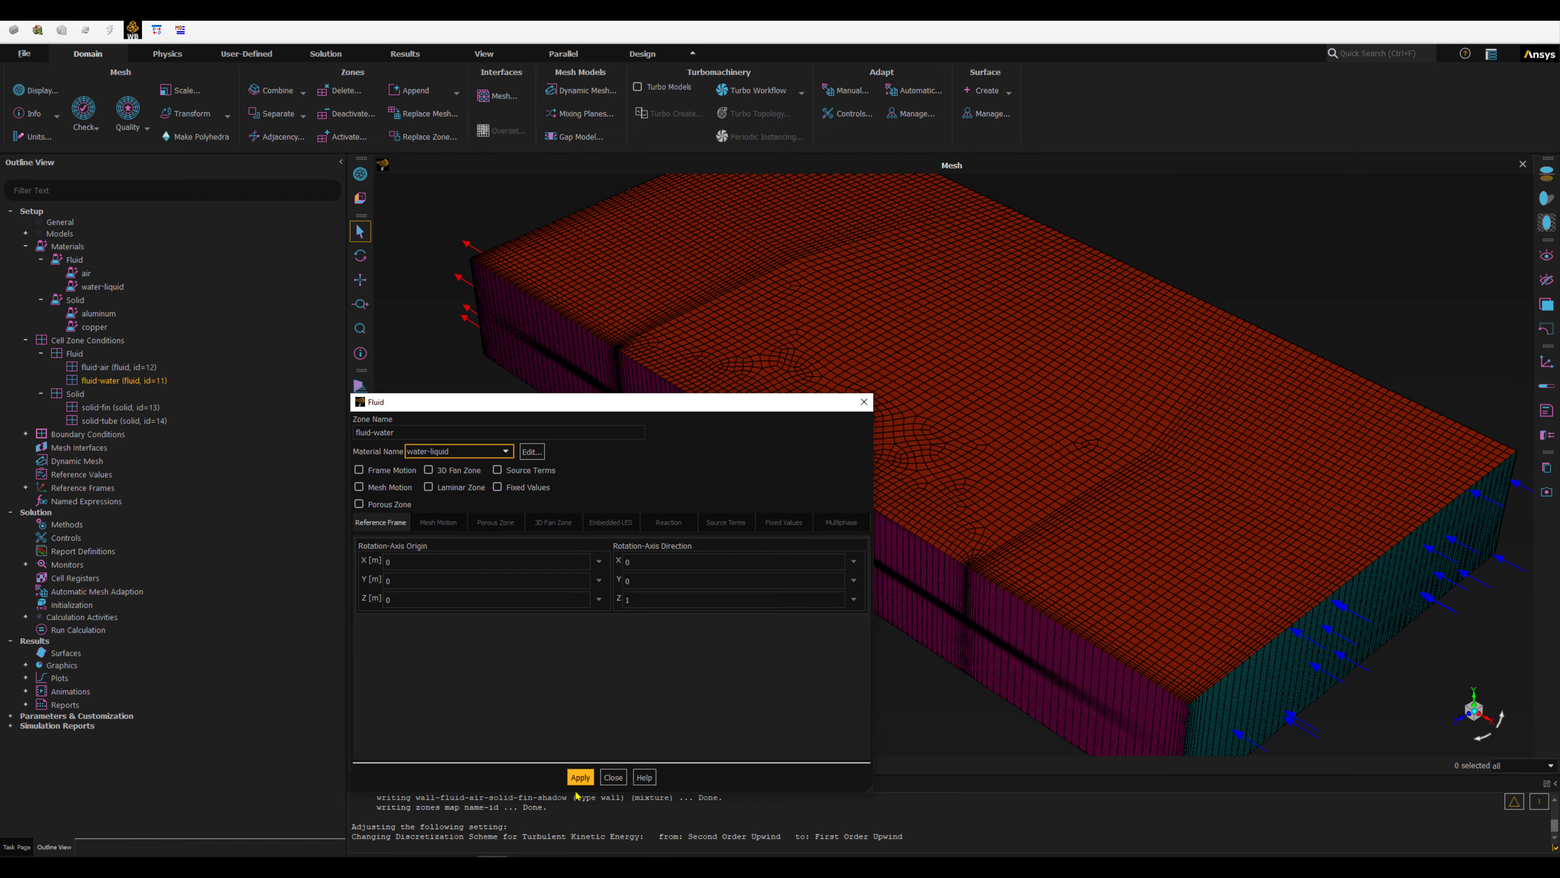
left_click(579, 777)
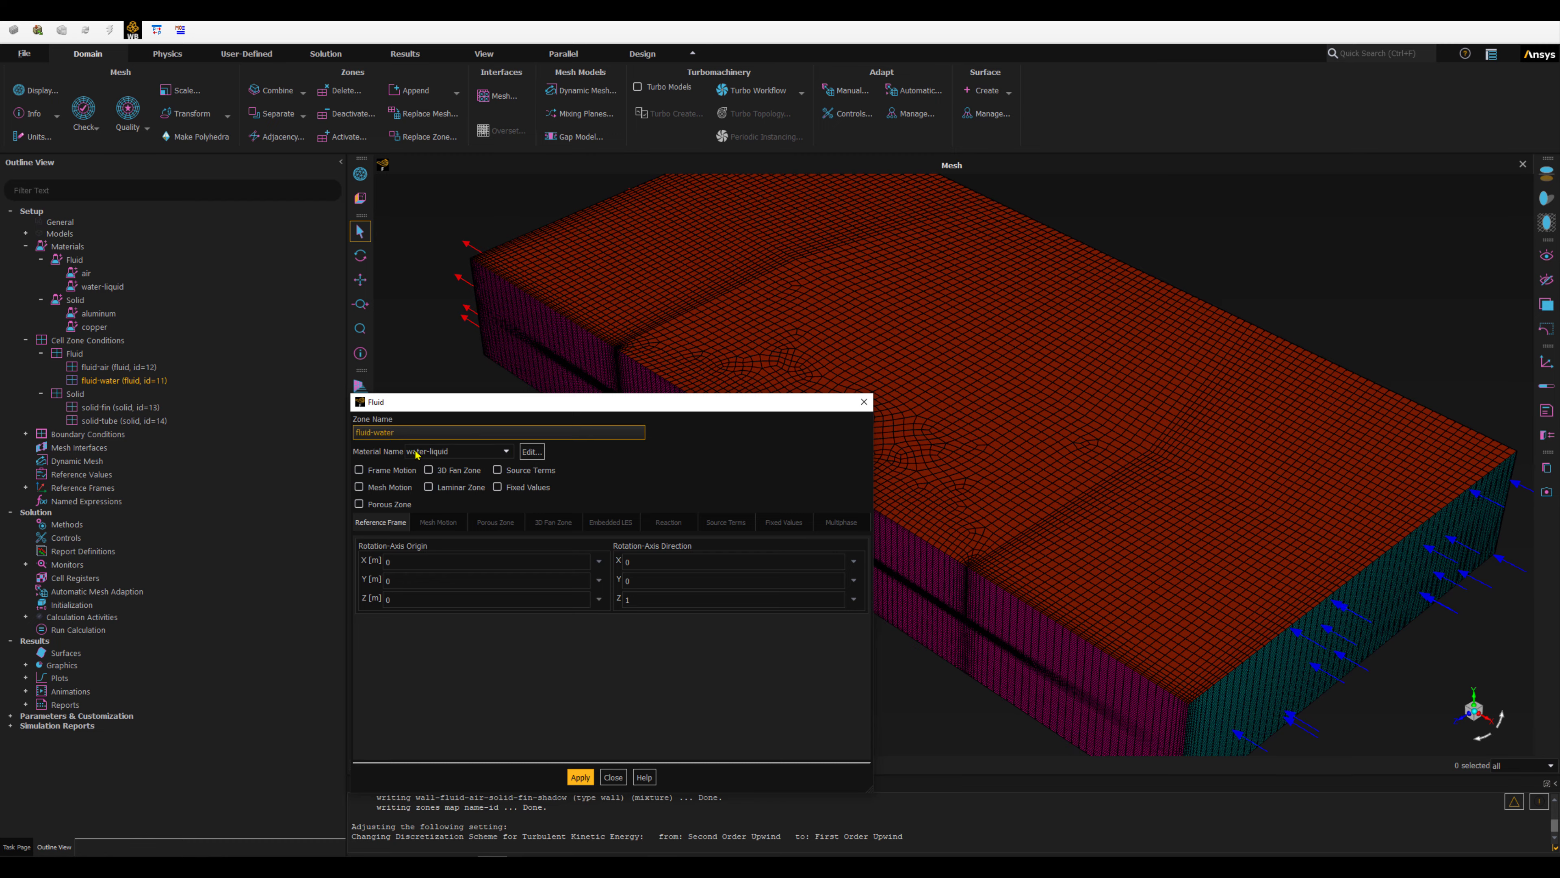
left_click(613, 776)
Check the material assigned to the solid-fin cell zone.
left_click(101, 408)
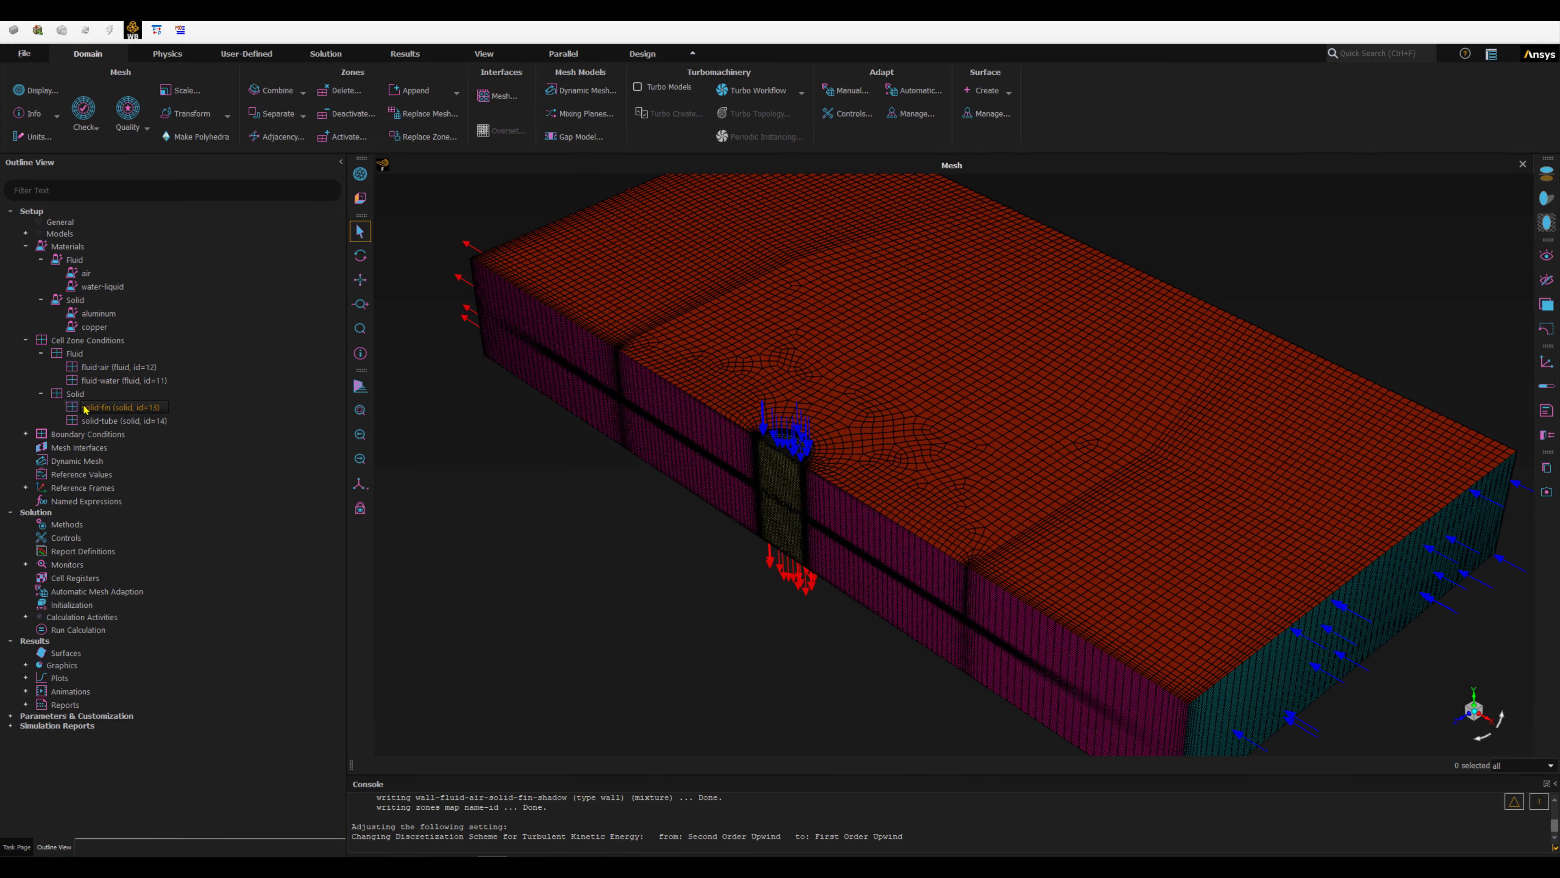
left_click(90, 409)
double_click(90, 409)
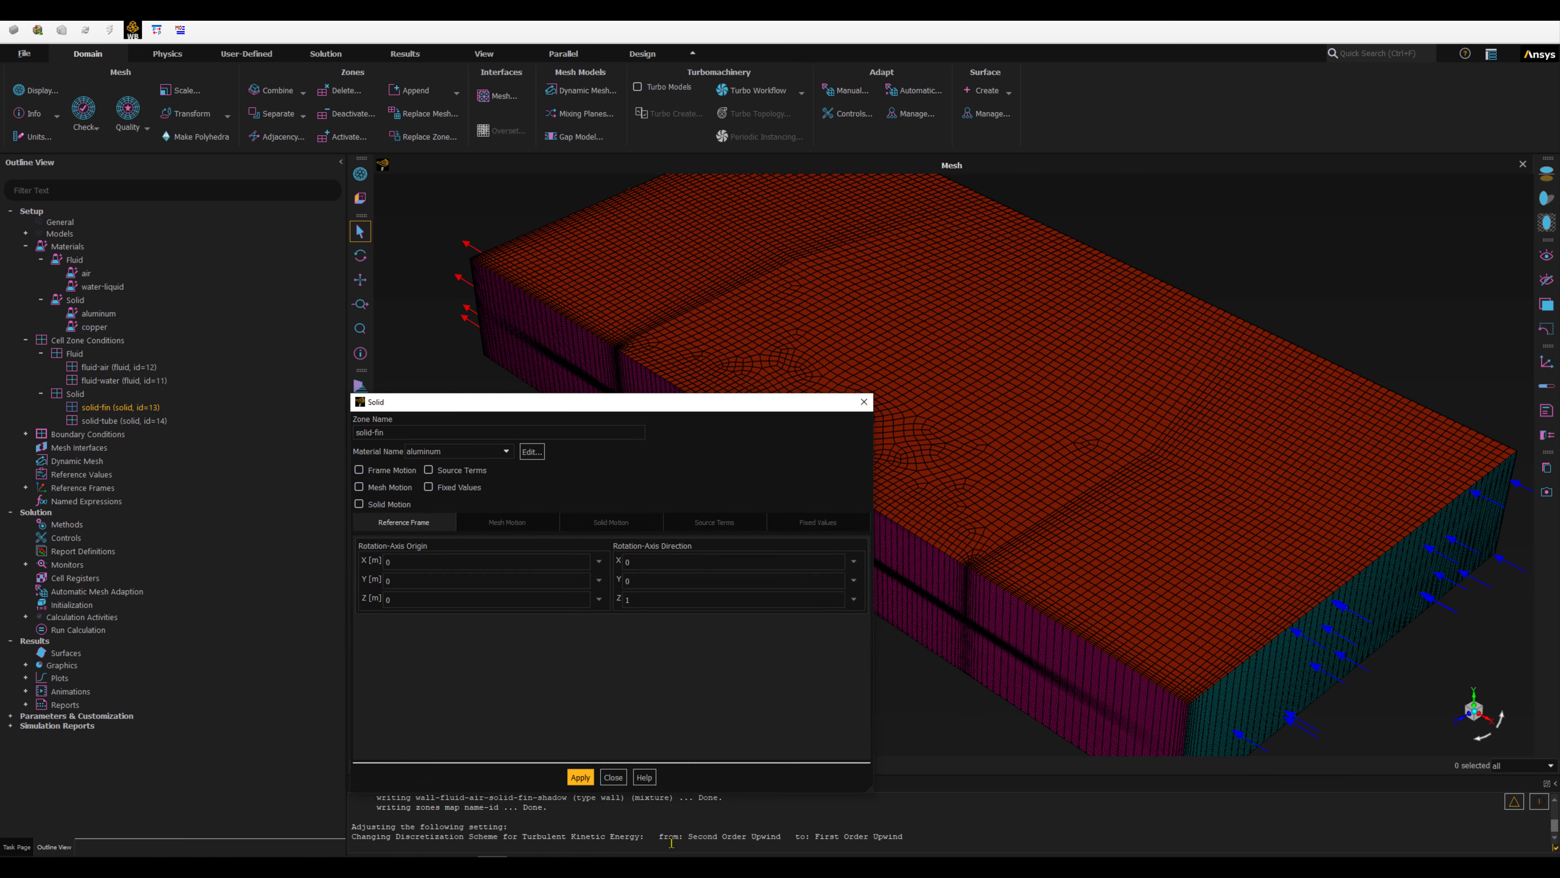
left_click(613, 777)
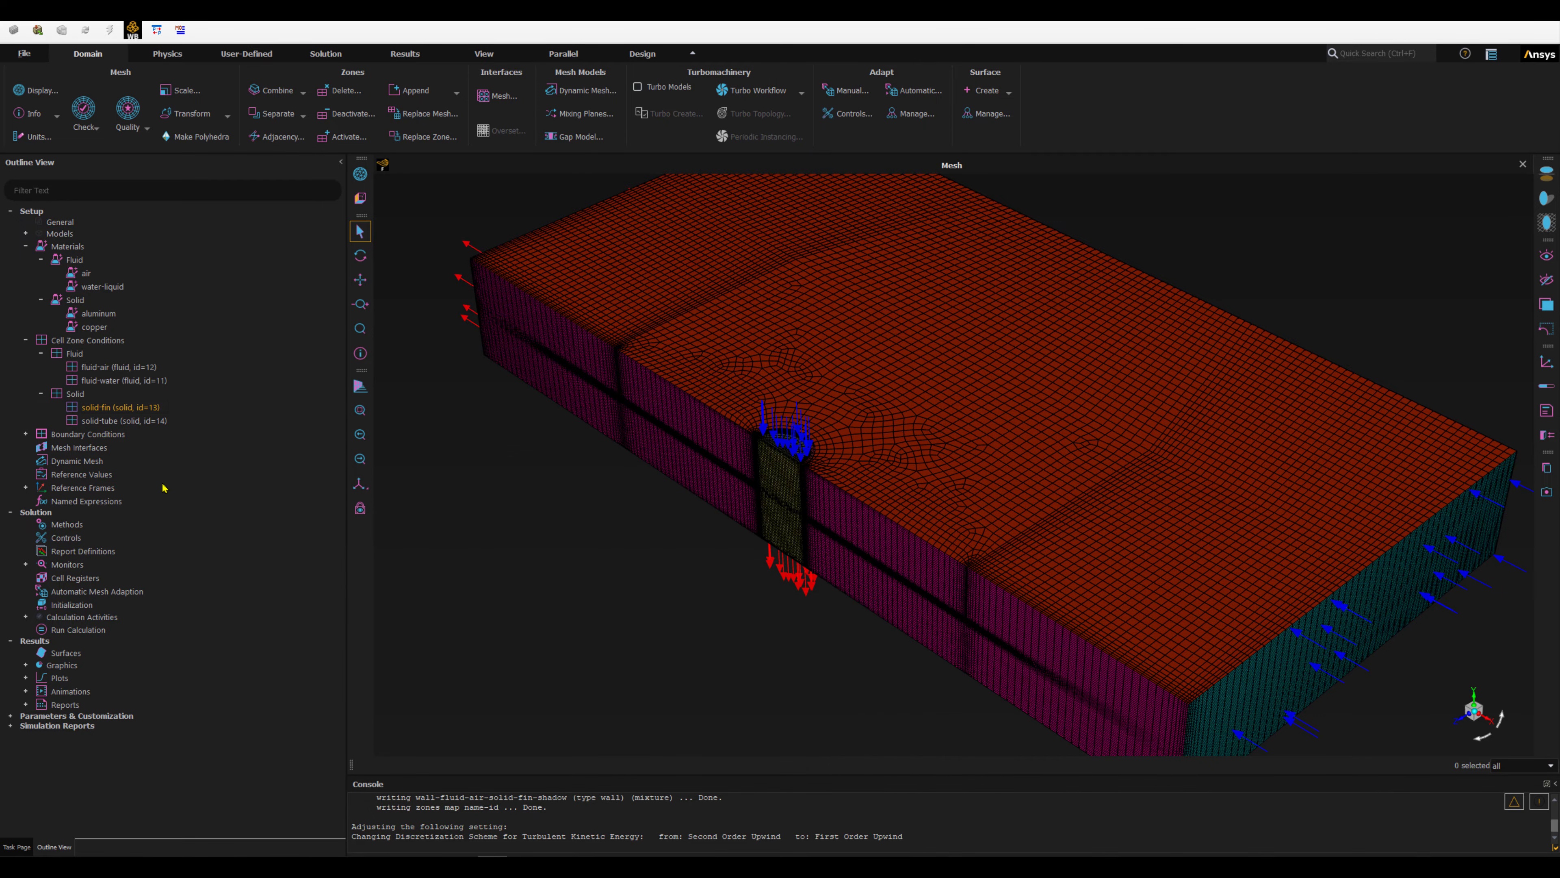
Assign copper as the material of the solid-tube cell zone.
double_click(100, 422)
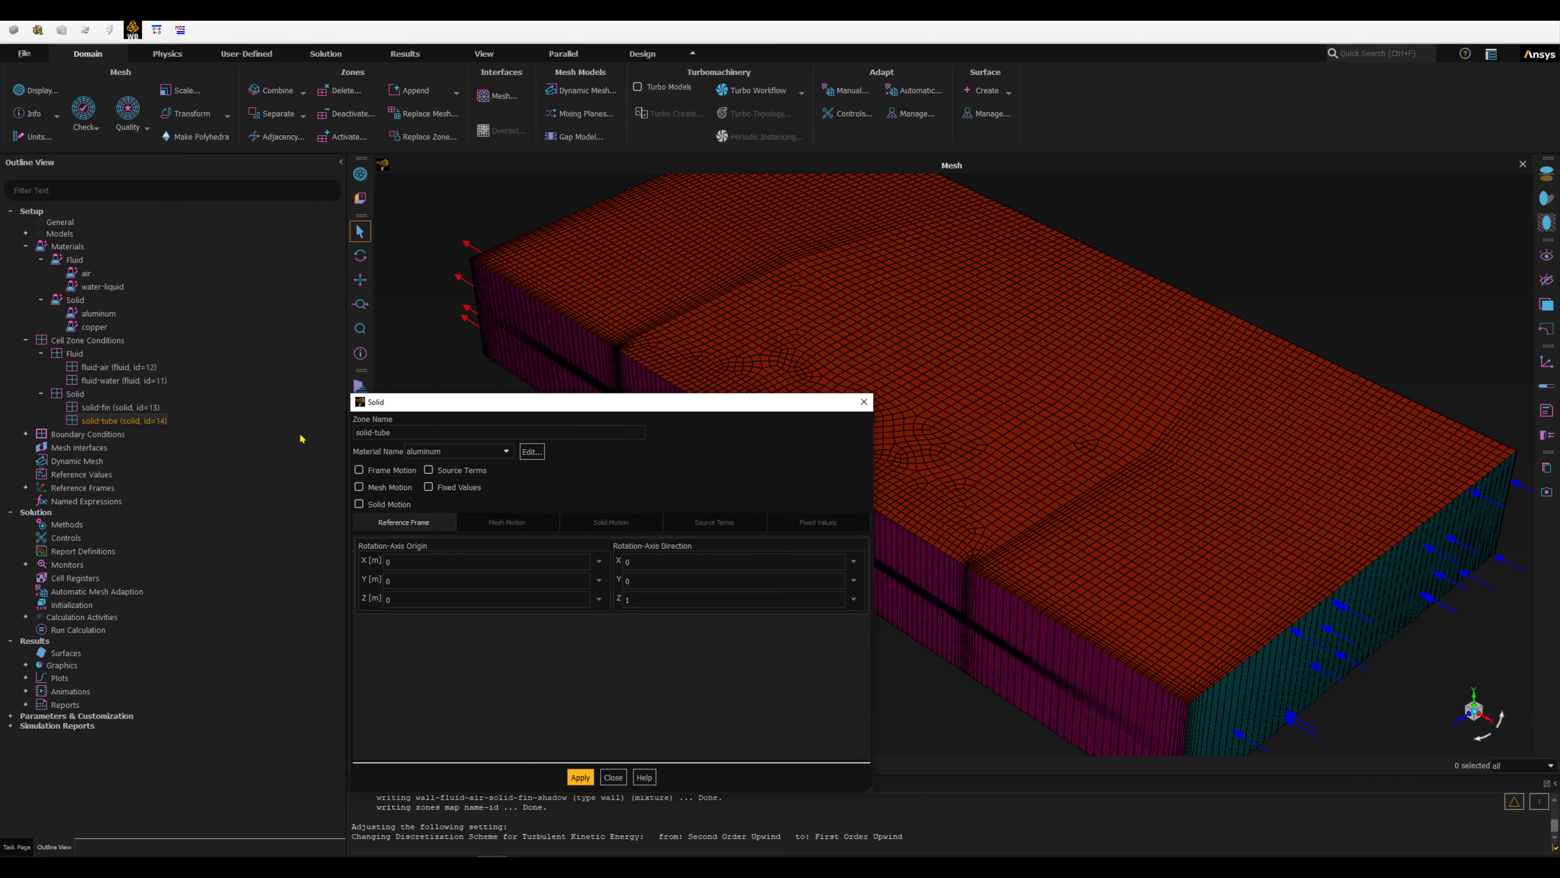
left_click(505, 454)
left_click(430, 475)
left_click(580, 777)
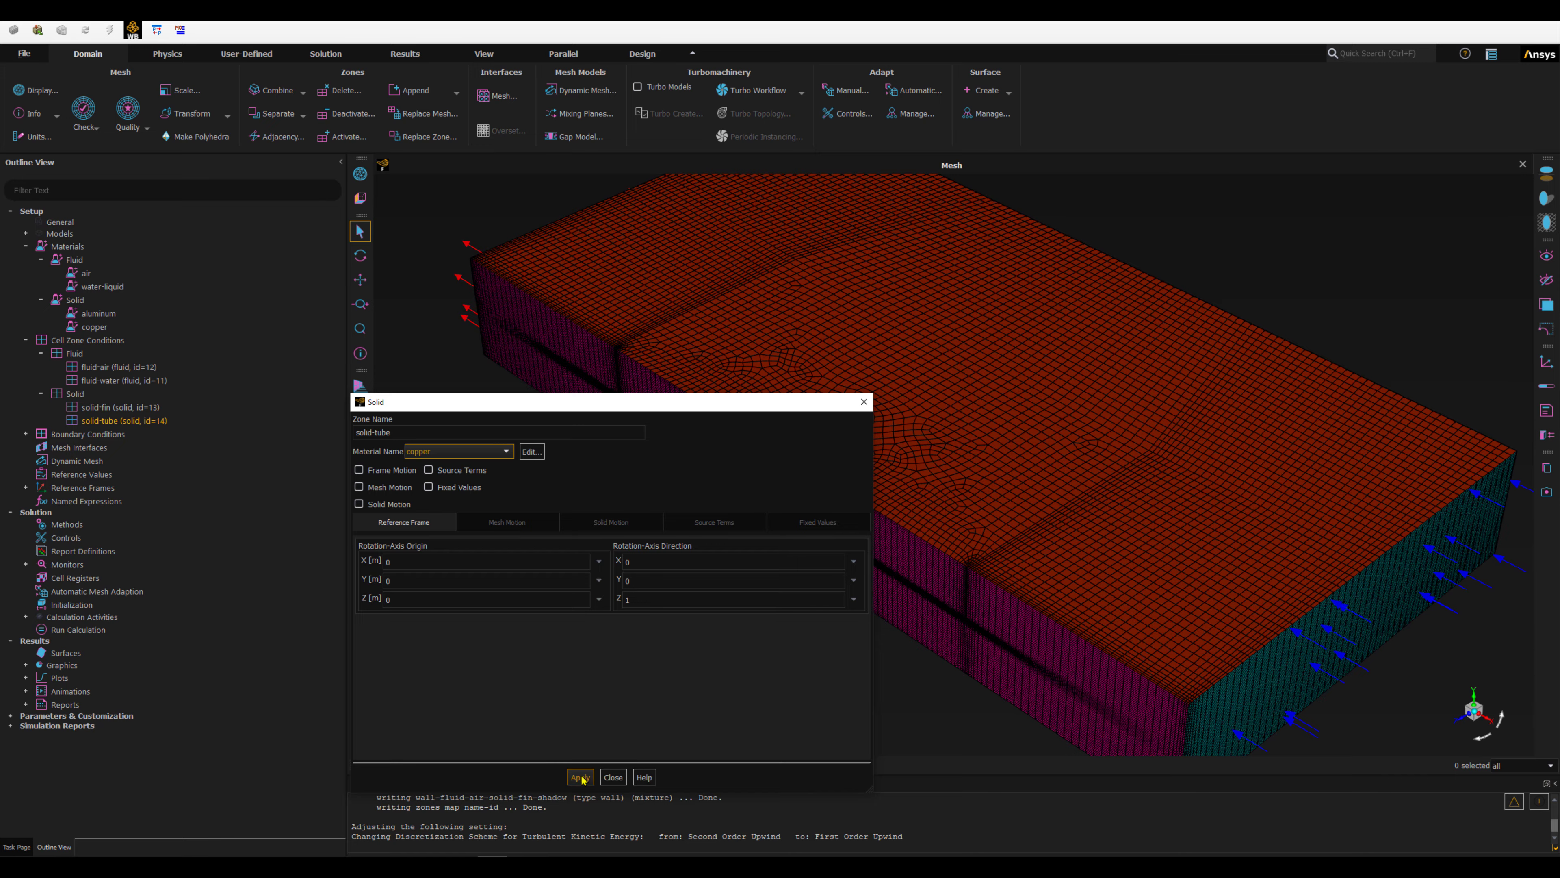
left_click(613, 777)
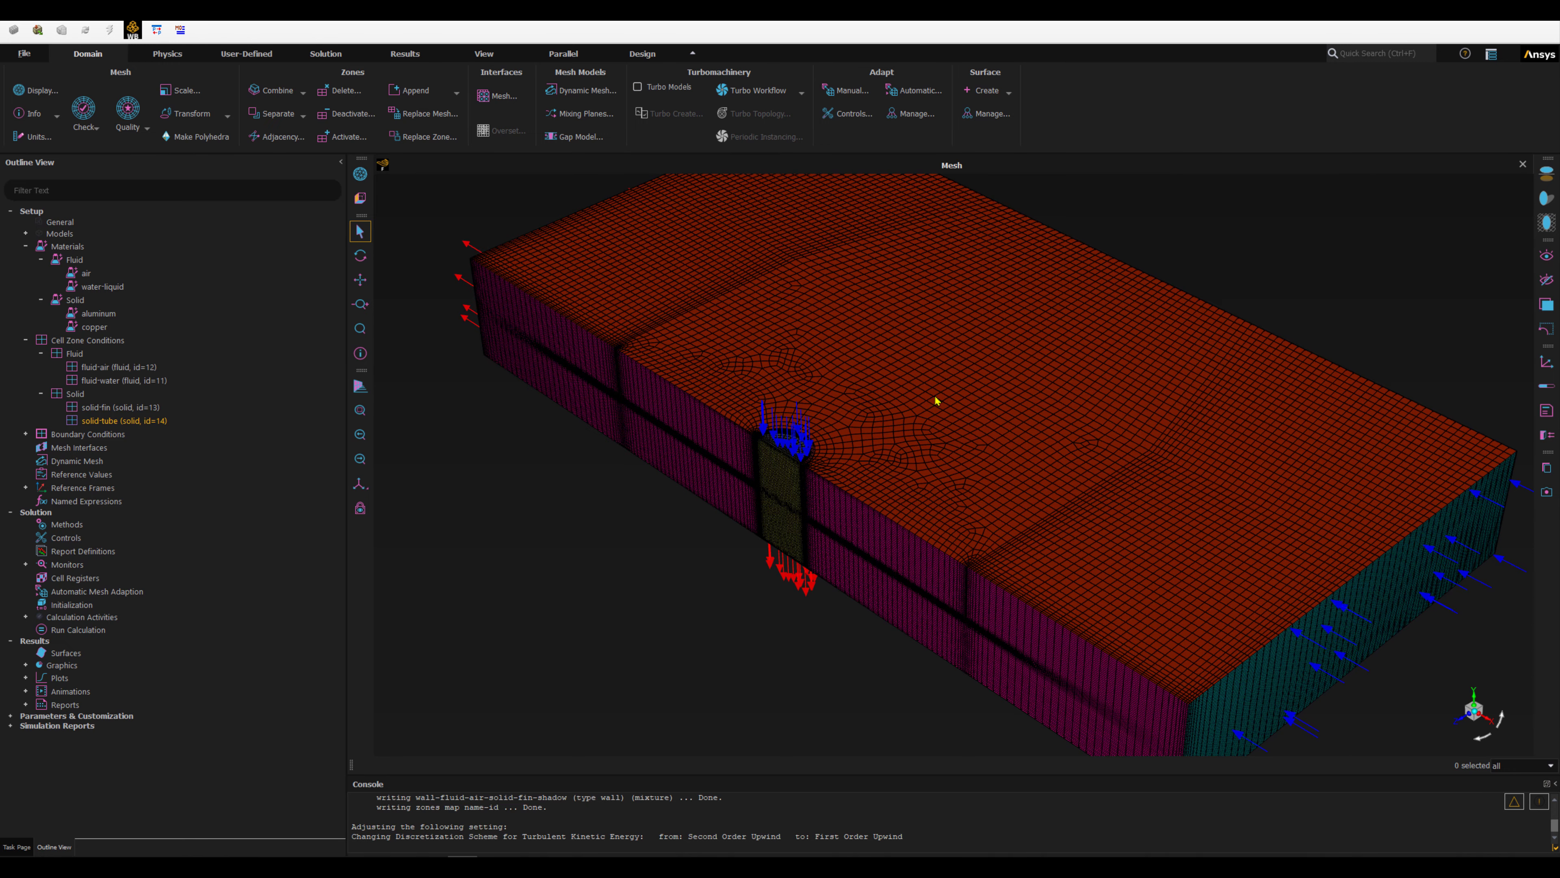
Display the fluid-air cell zone mesh on its own and add the fluid-water zone mesh to the view.
left_click(112, 369)
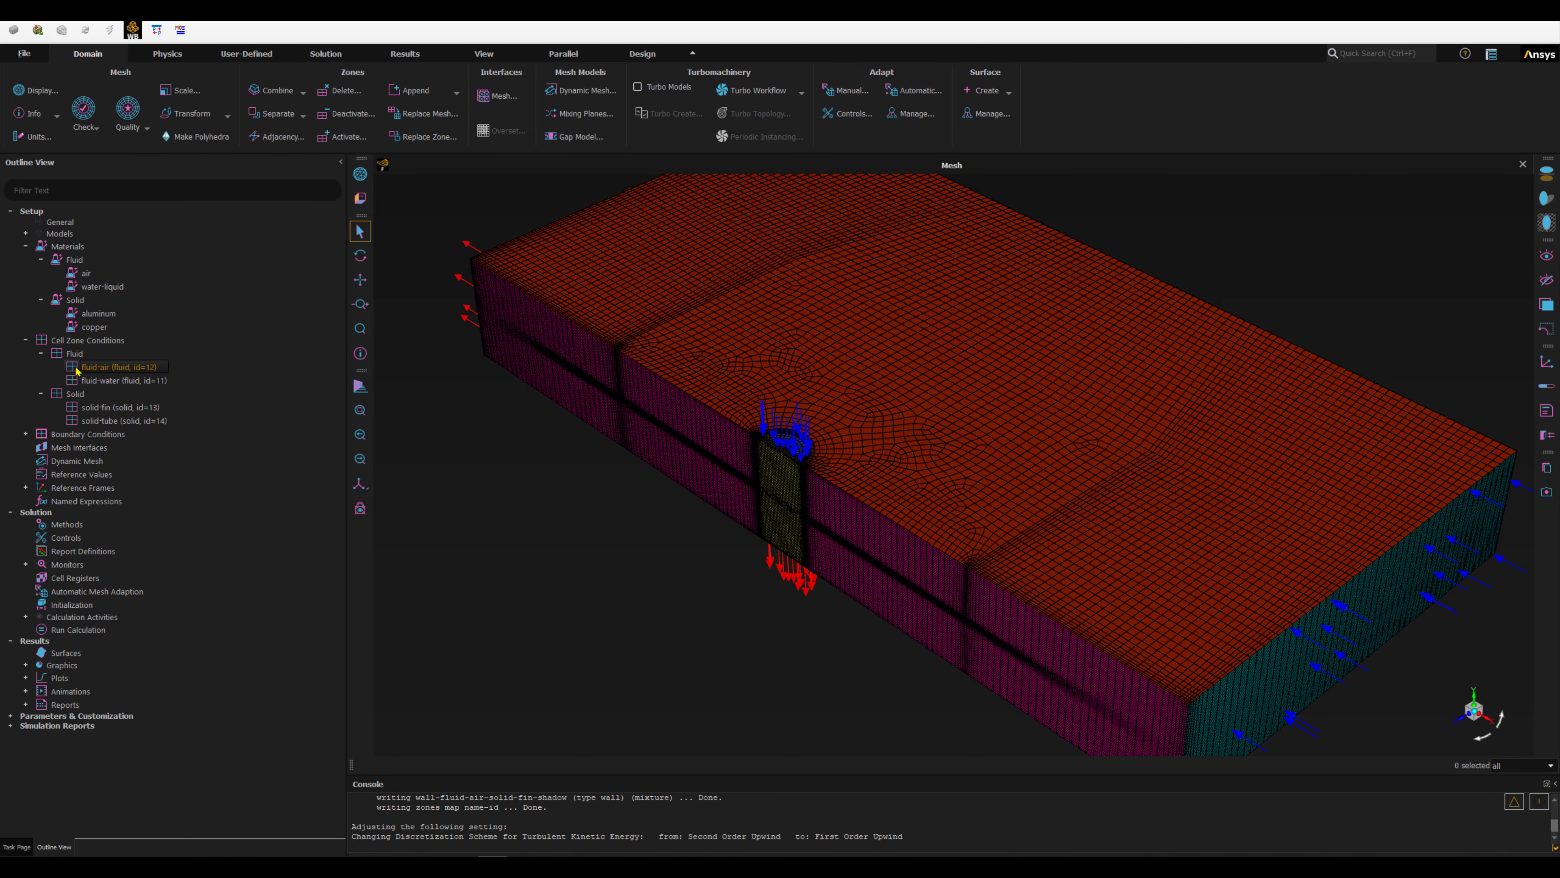
right_click(98, 371)
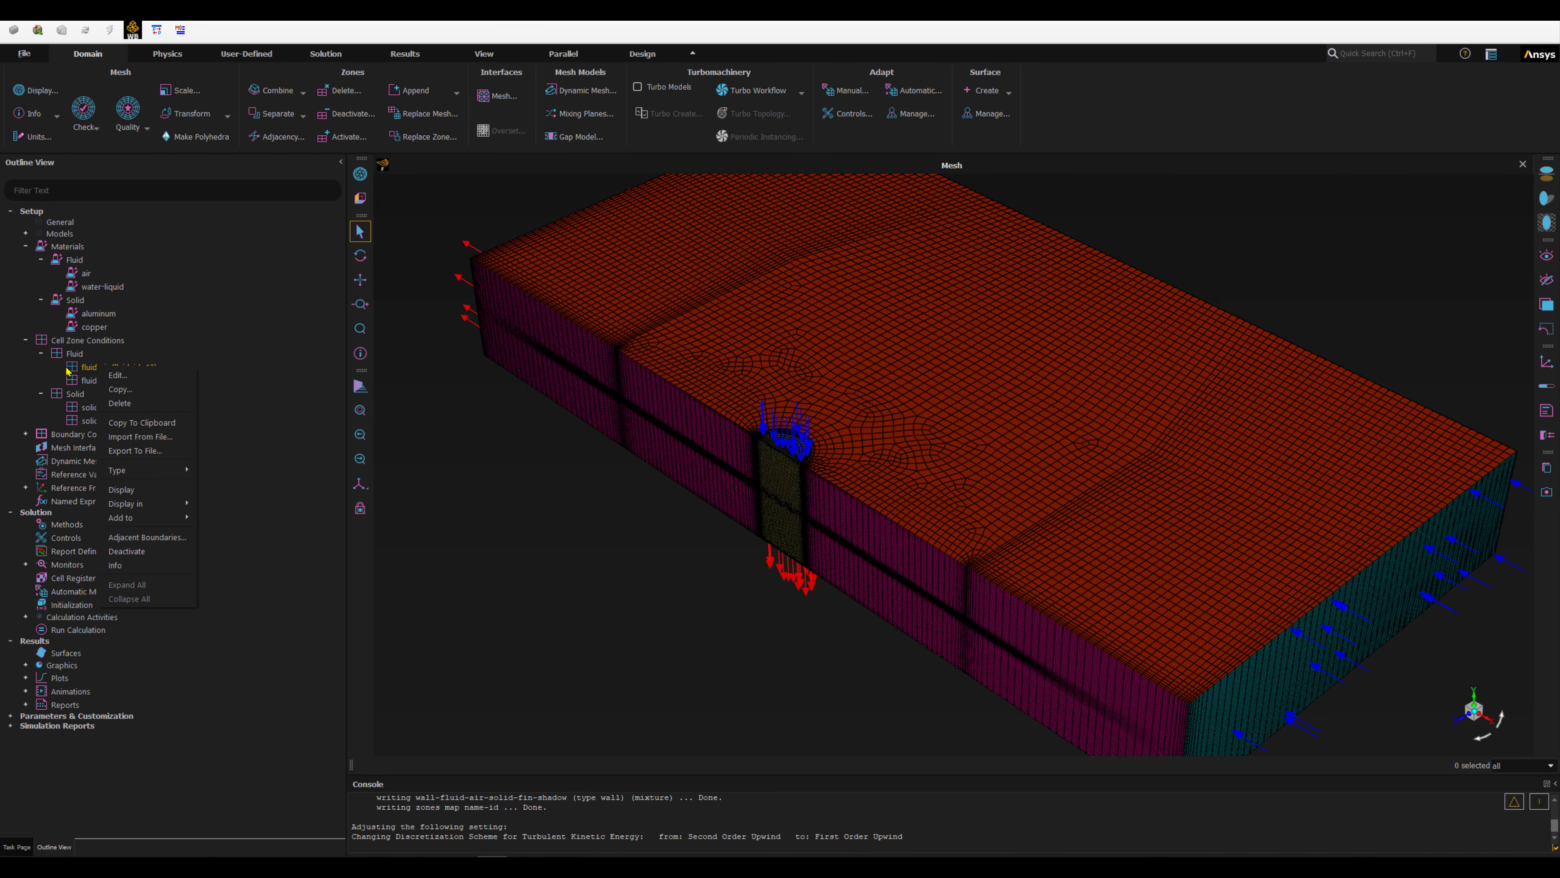
left_click(128, 492)
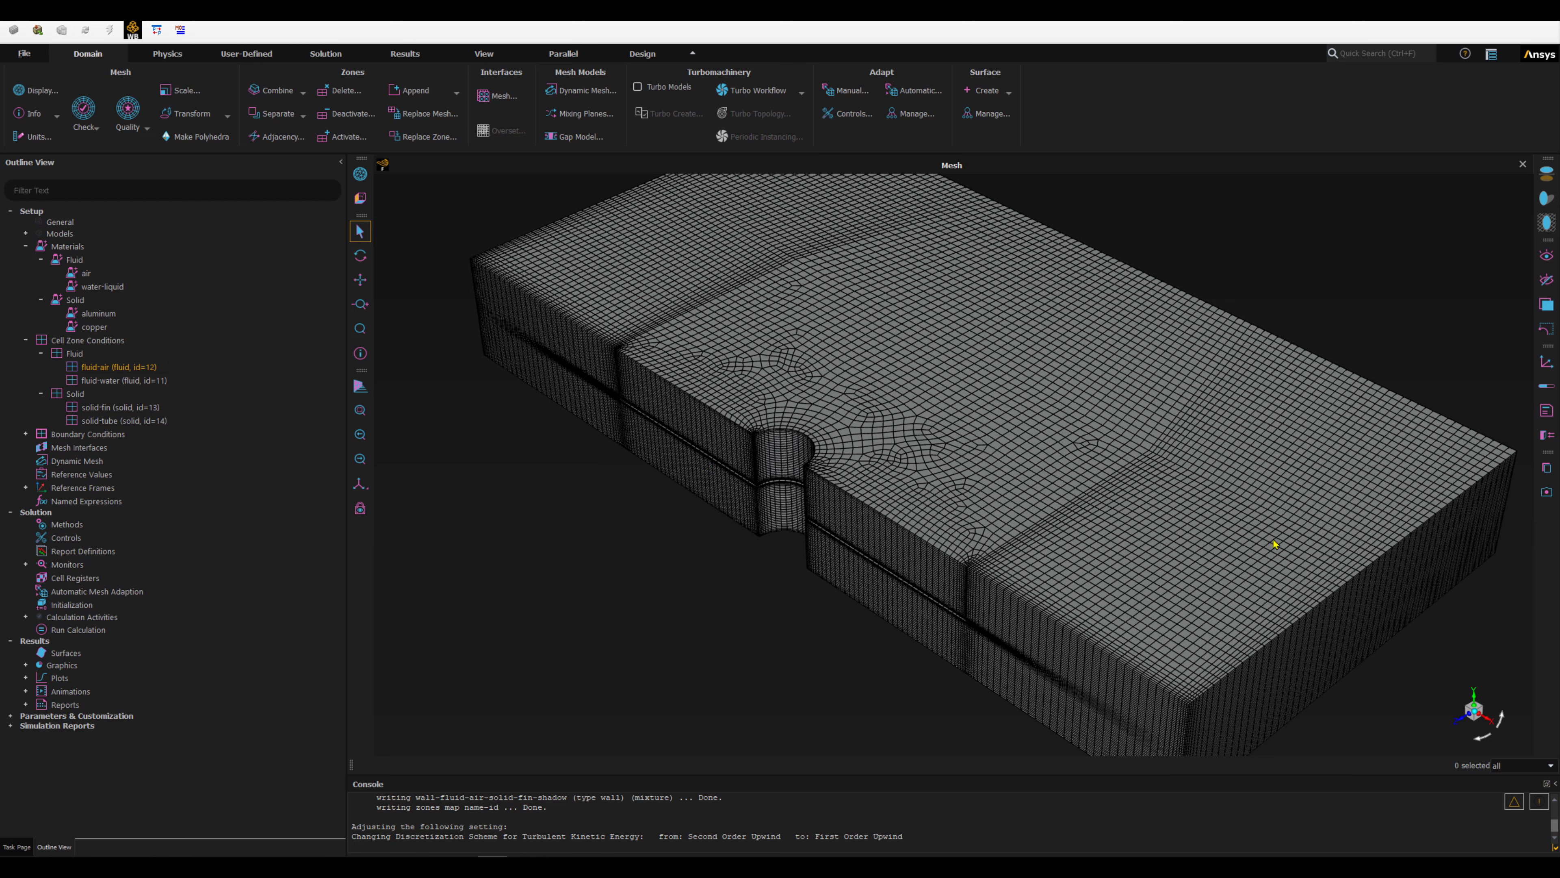
left_click(119, 381, "ctrl")
left_click_drag(85, 382, 779, 487)
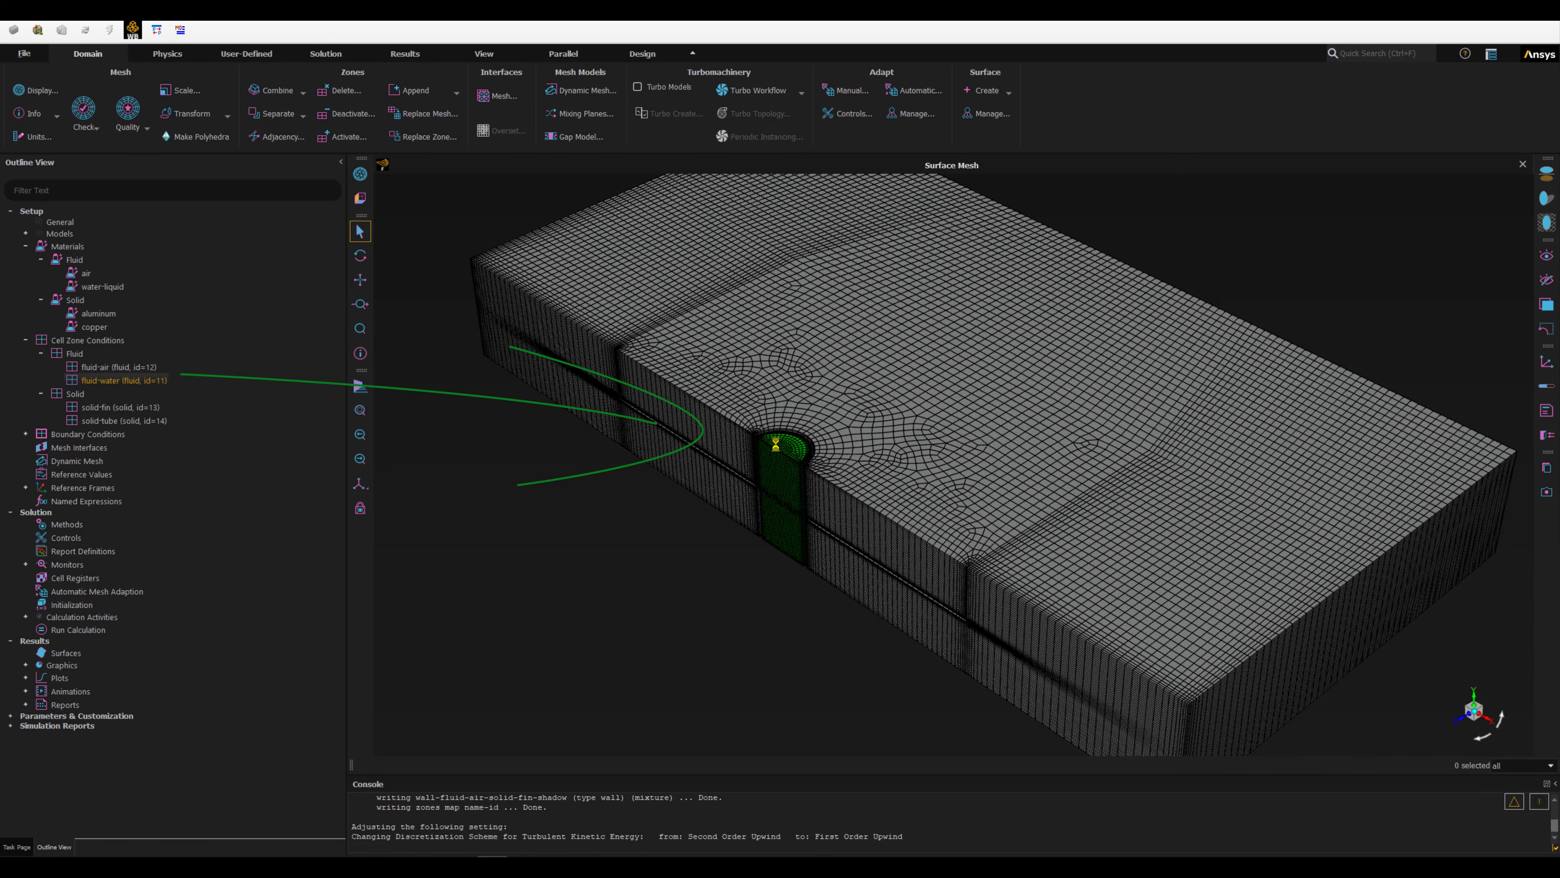
scroll(779, 487, "up", 4)
scroll(777, 445, "up", 4)
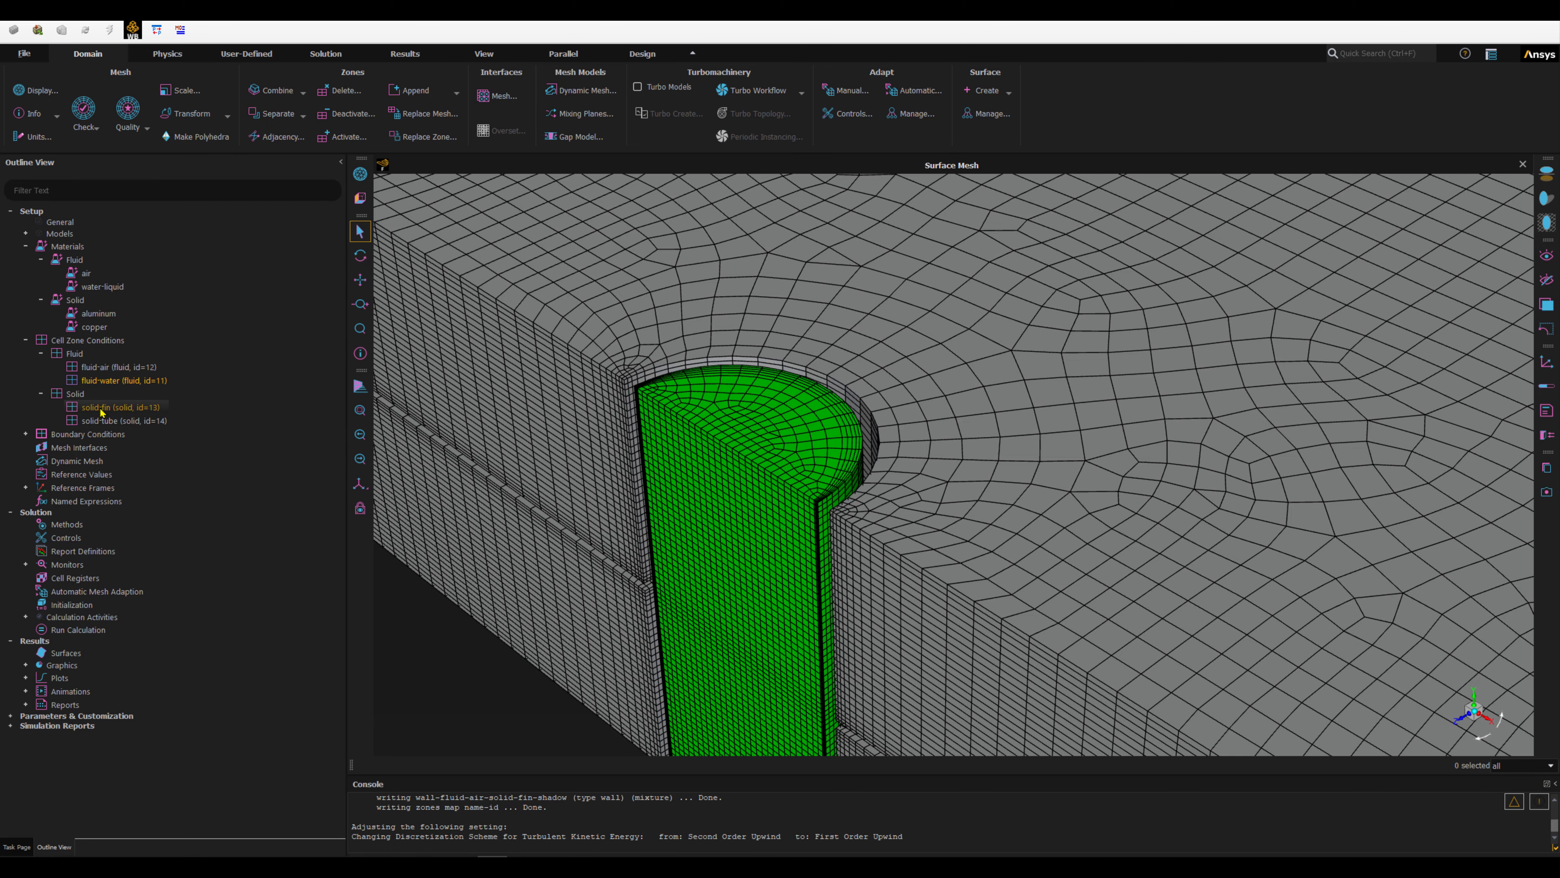
Add the solid-fin cell zone mesh to the display and look at the fin between the air regions.
left_click(93, 419, "ctrl")
left_click(90, 422)
scroll(580, 622, "up", 5)
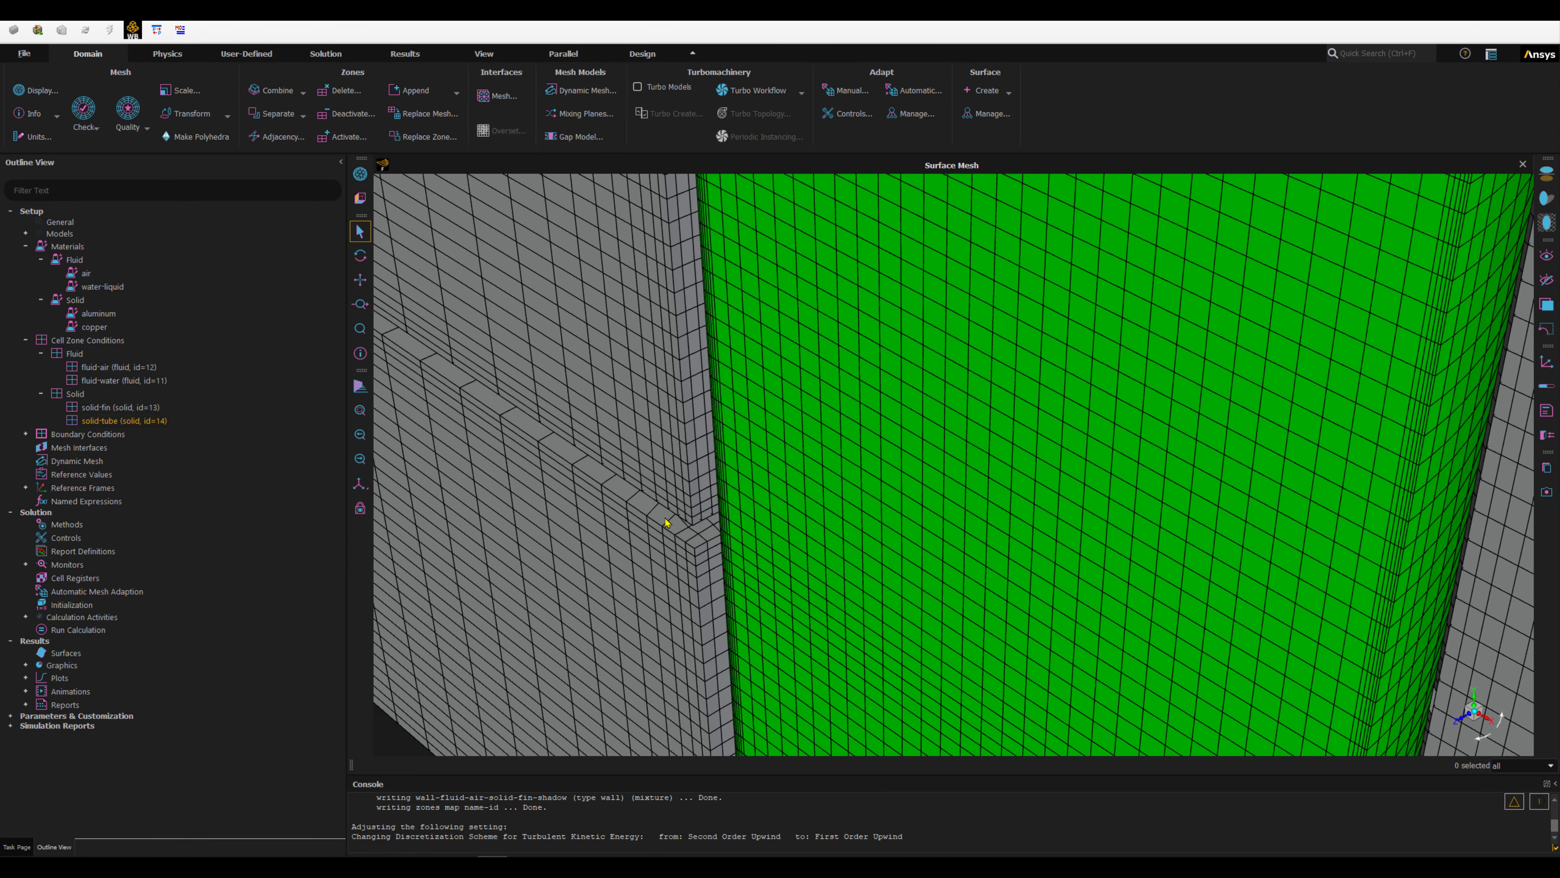
left_click(96, 408, "ctrl")
left_click(96, 411)
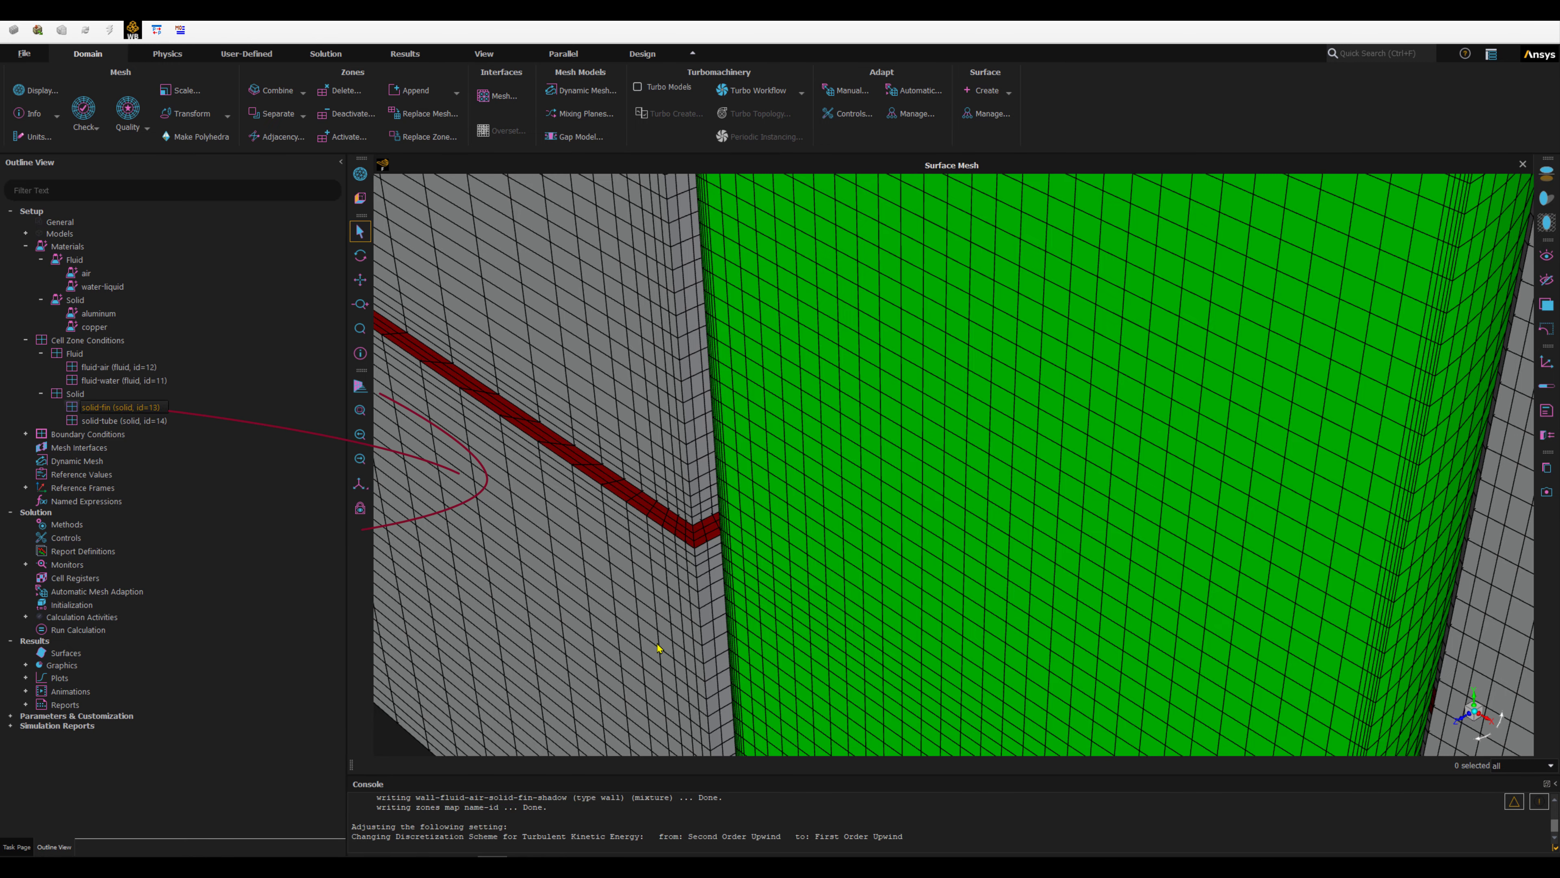
Add the solid-tube cell zone mesh to the display and inspect the tube wall around the water region.
scroll(657, 648, "down", 5)
left_click(108, 422, "ctrl")
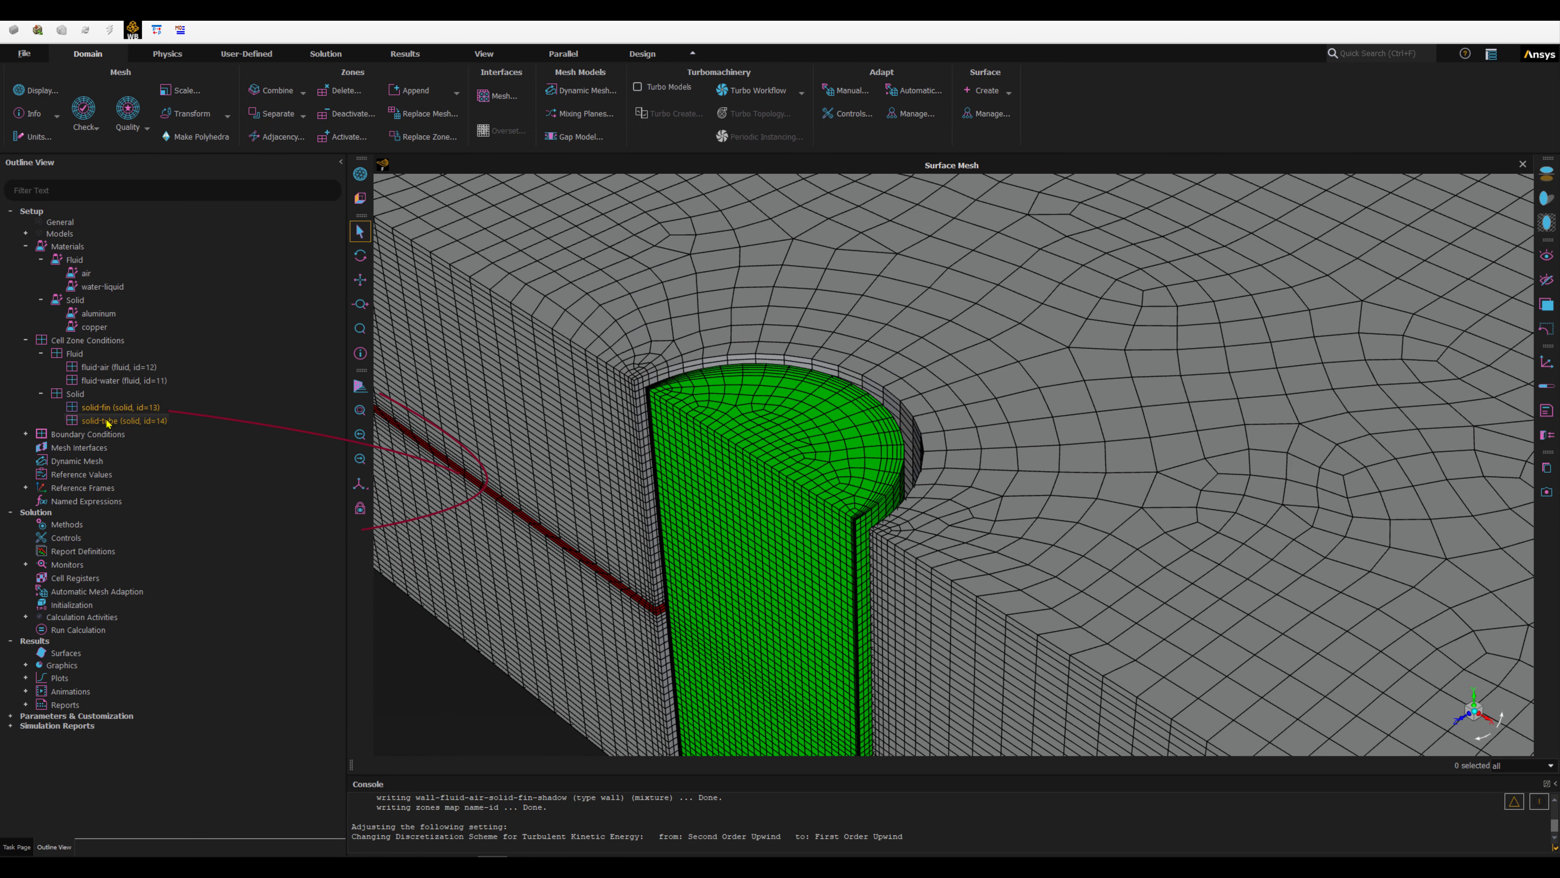
left_click(106, 422)
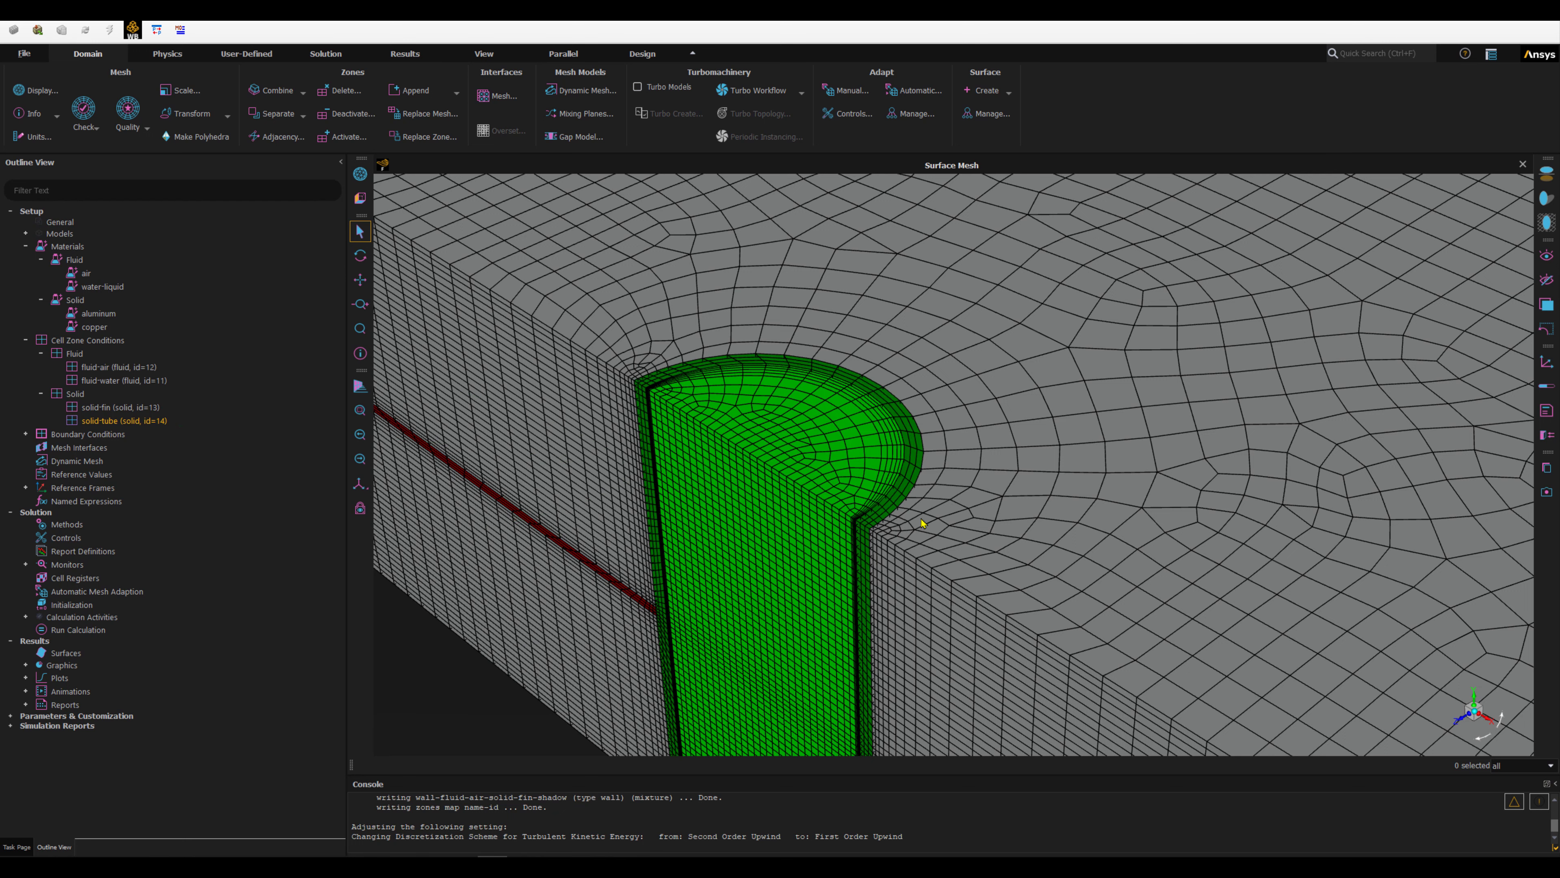
scroll(805, 520, "up", 5)
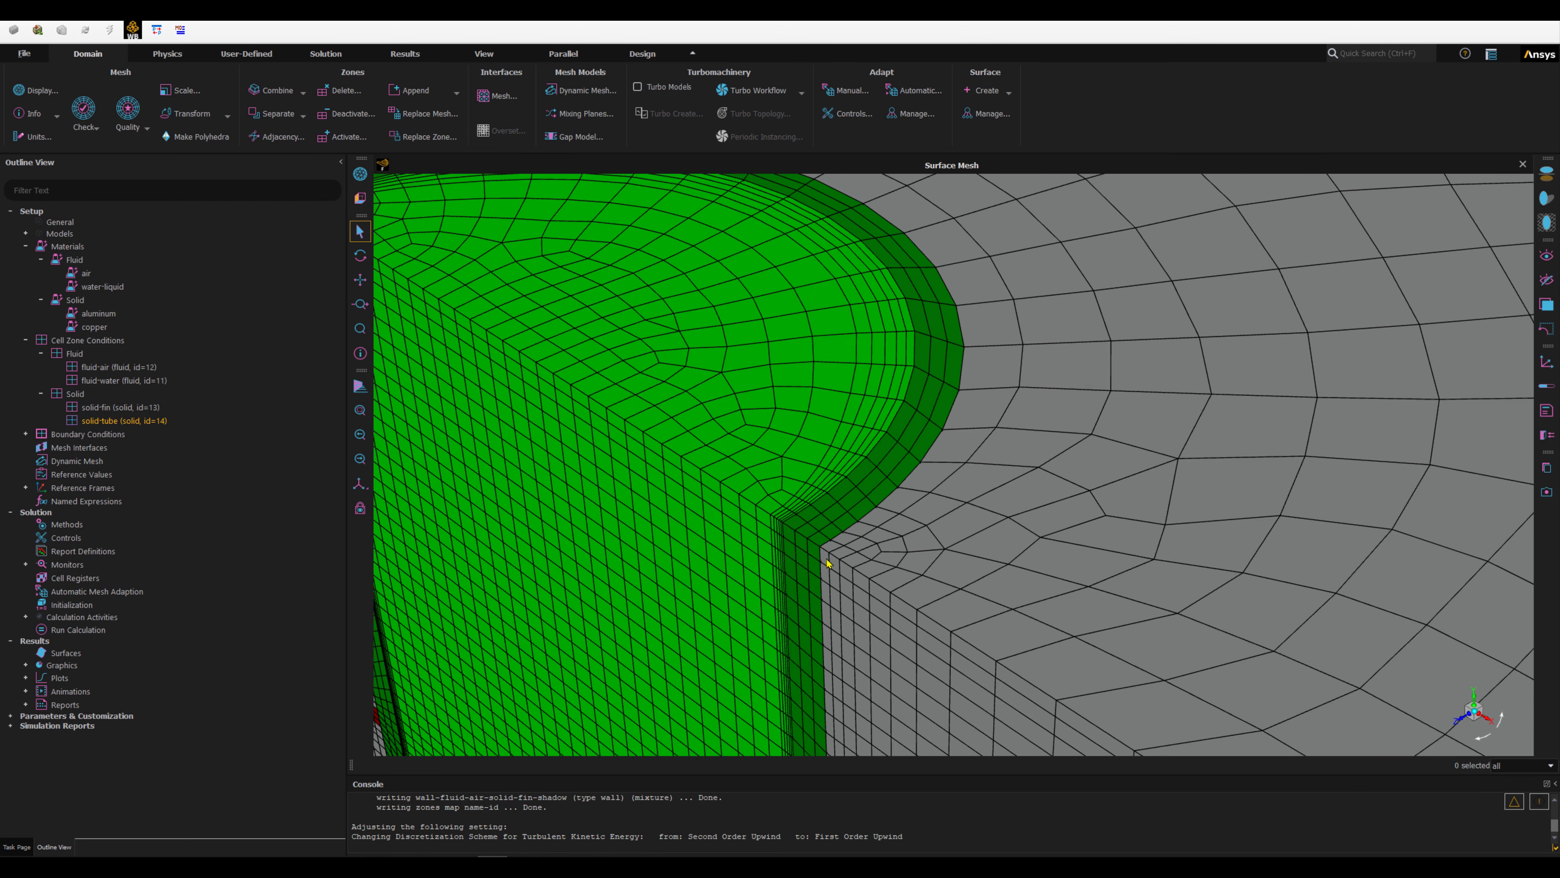
scroll(809, 570, "down", 6)
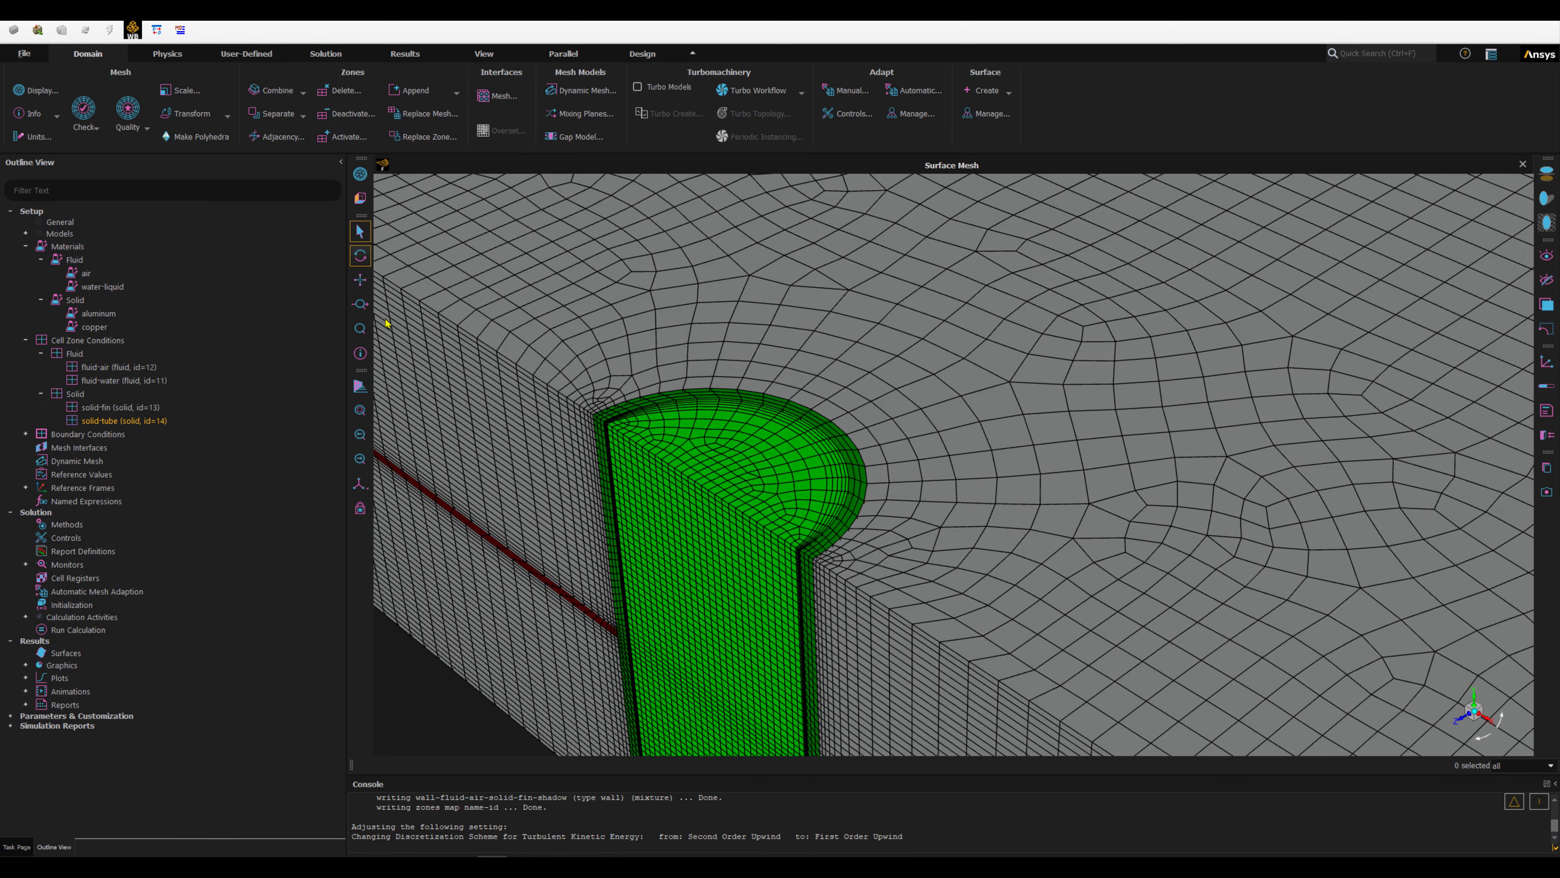
left_click(361, 509)
left_click(432, 538)
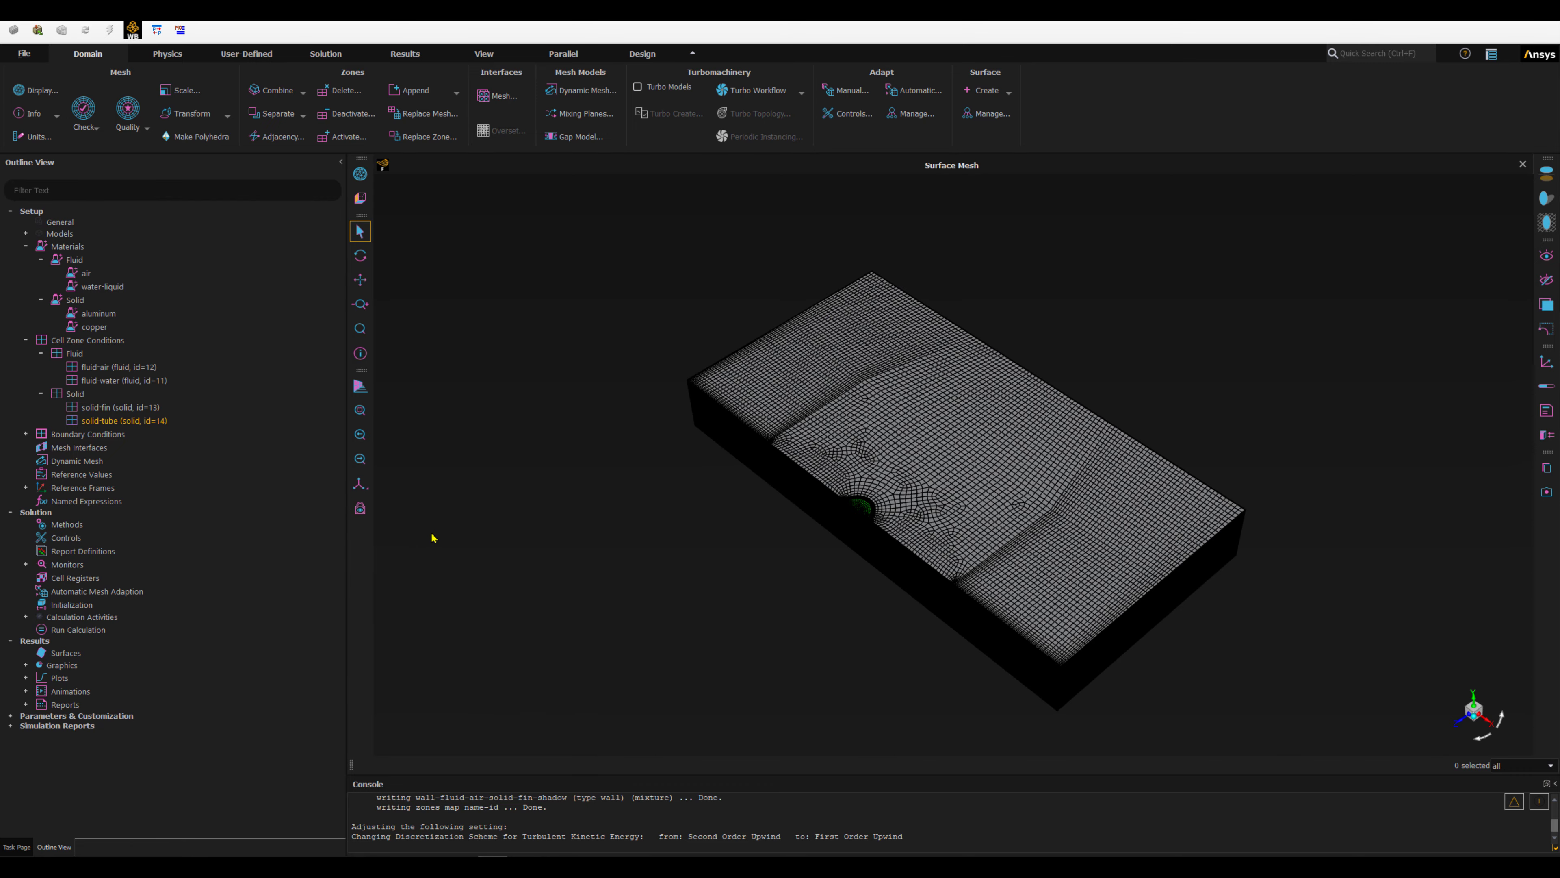
scroll(866, 438, "up", 8)
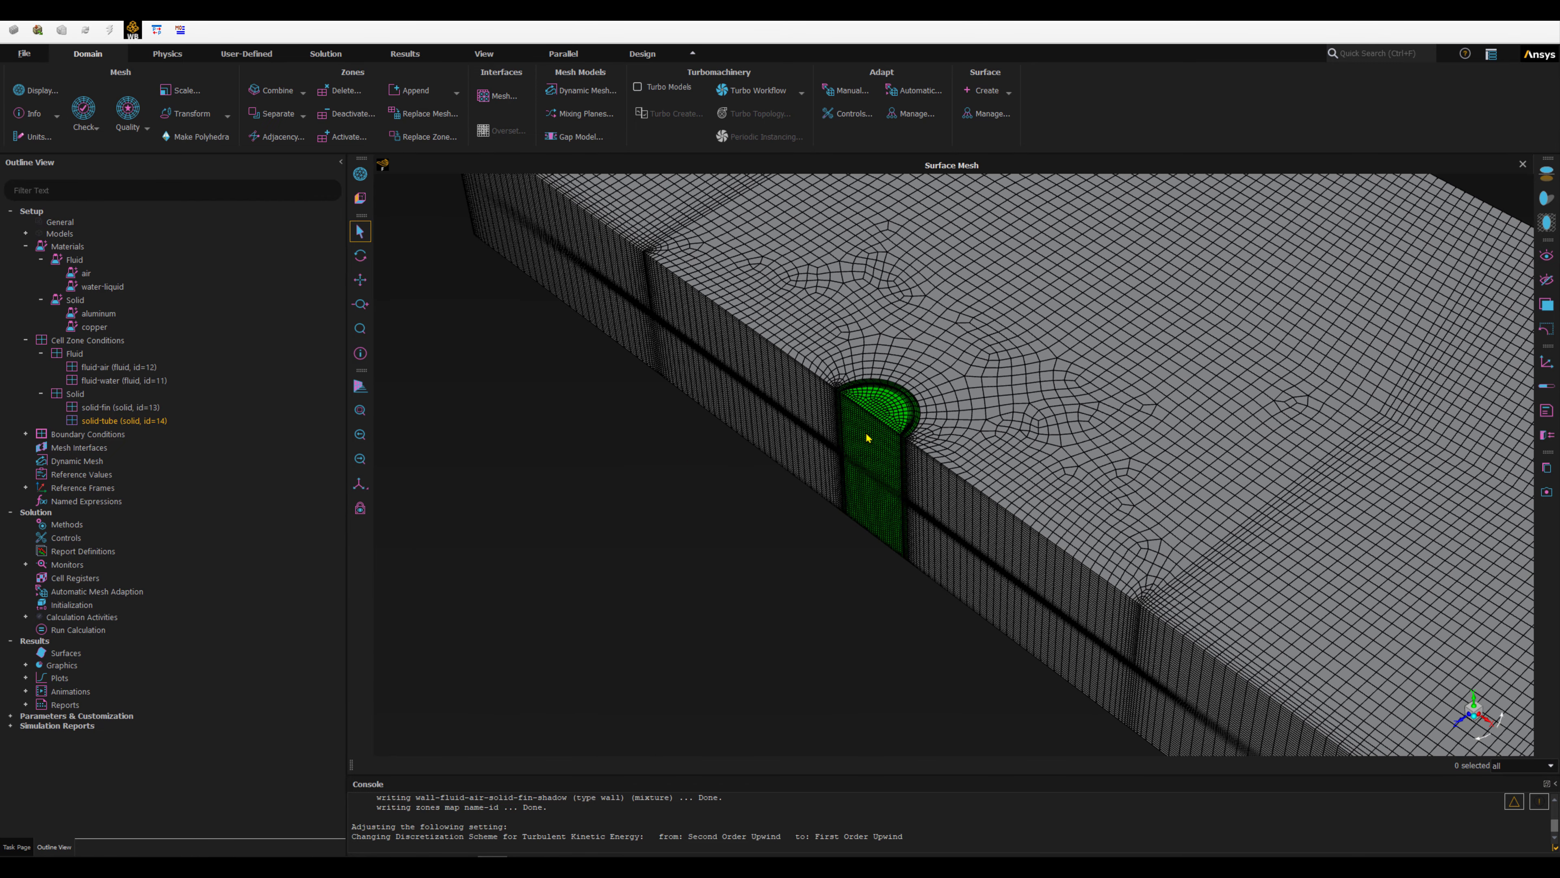
scroll(867, 440, "up", 2)
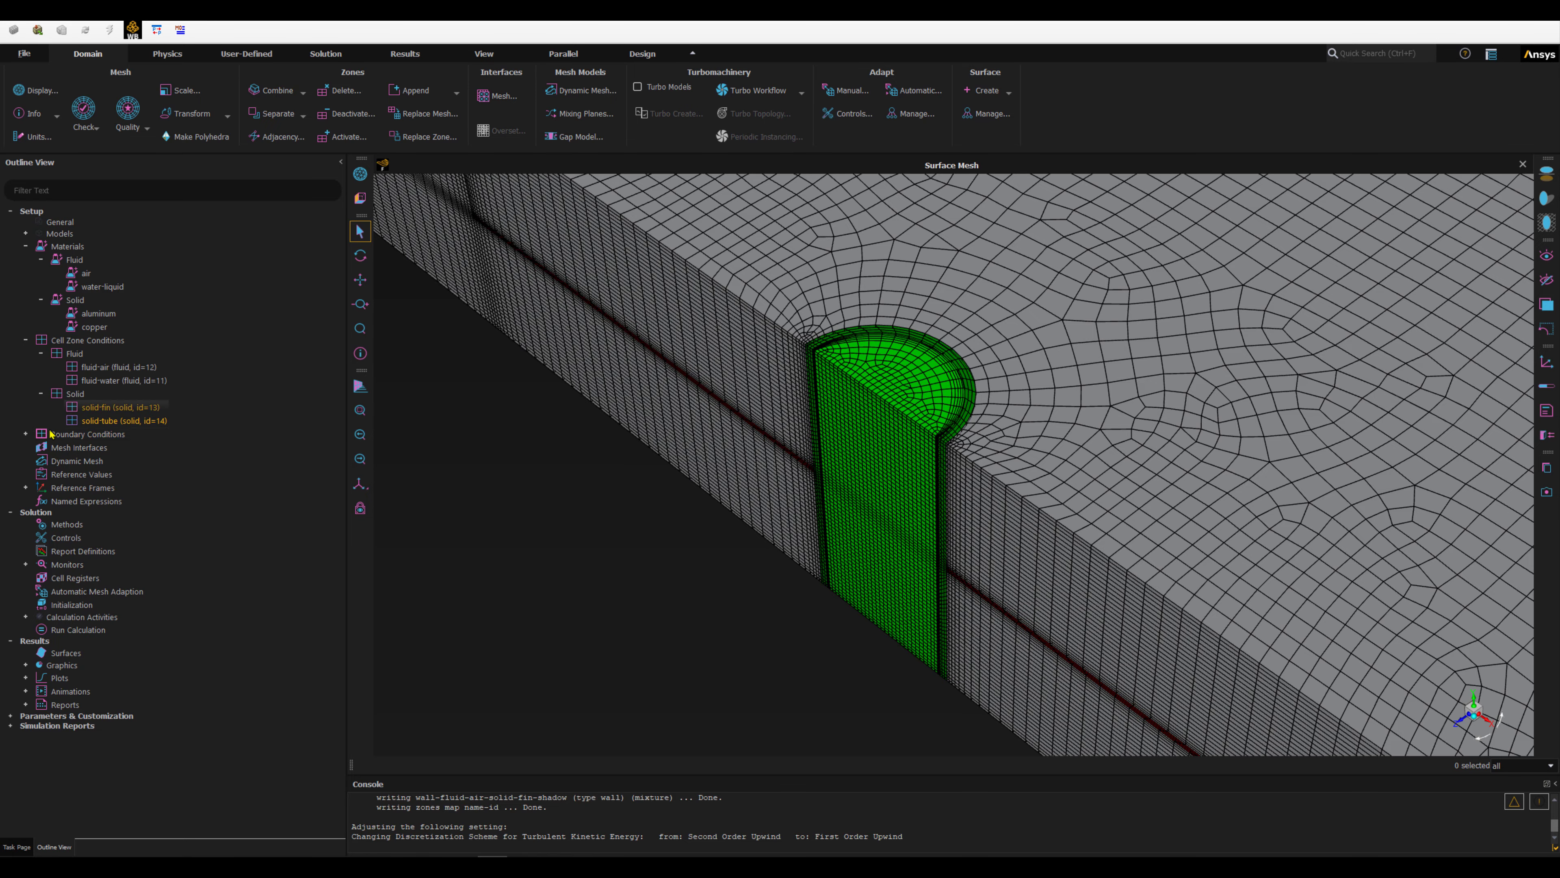
List the inlet boundaries and add the inlet-air boundary to the displayed mesh to examine its location.
left_click(25, 435)
left_click(26, 434)
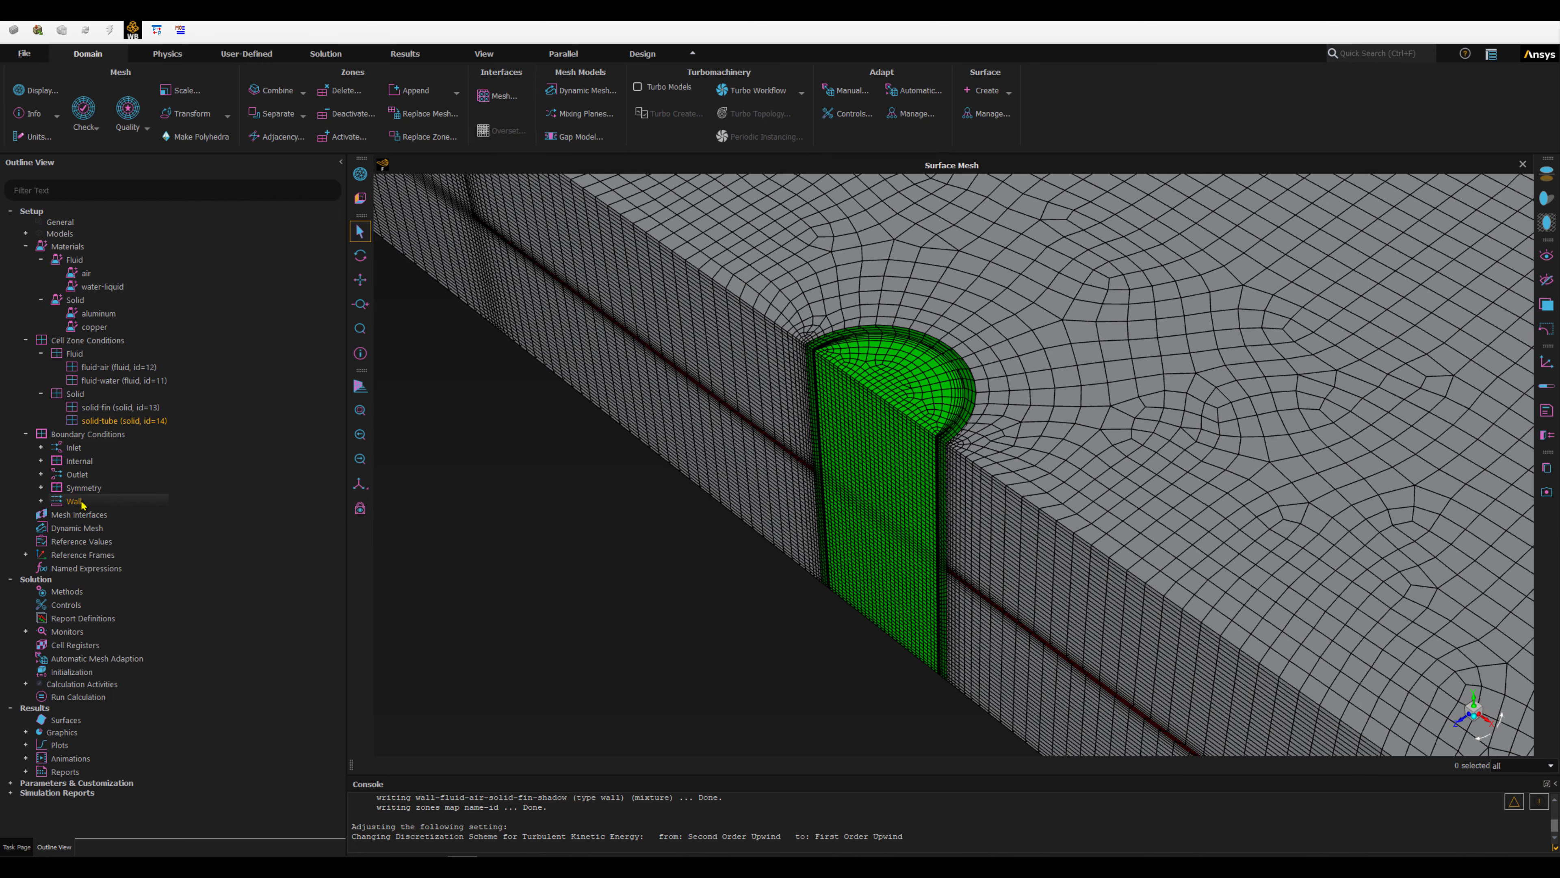
left_click(40, 449)
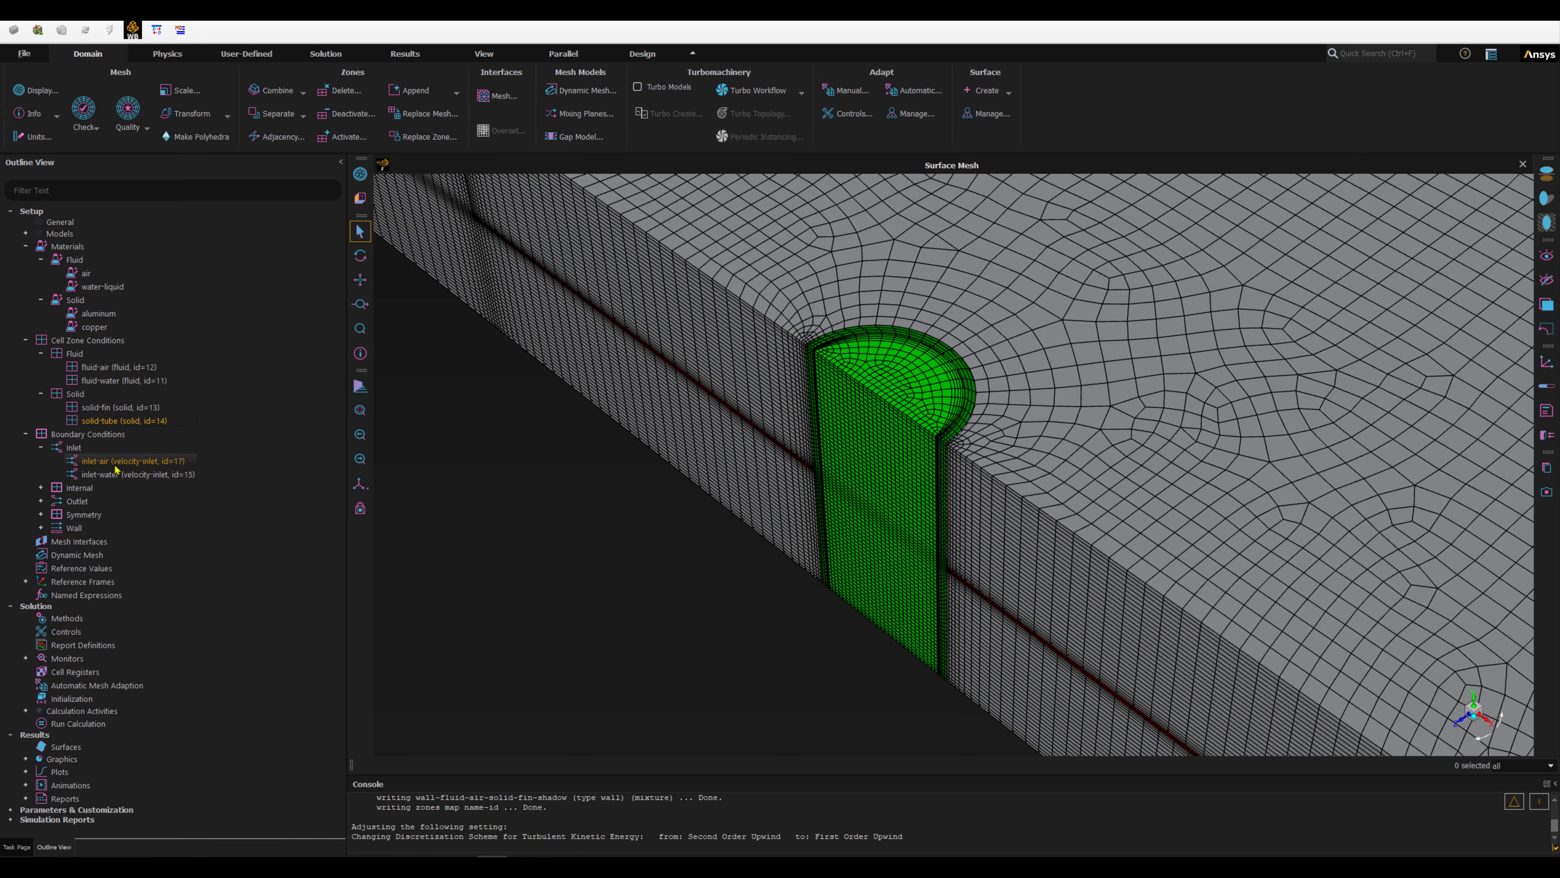
left_click(103, 462)
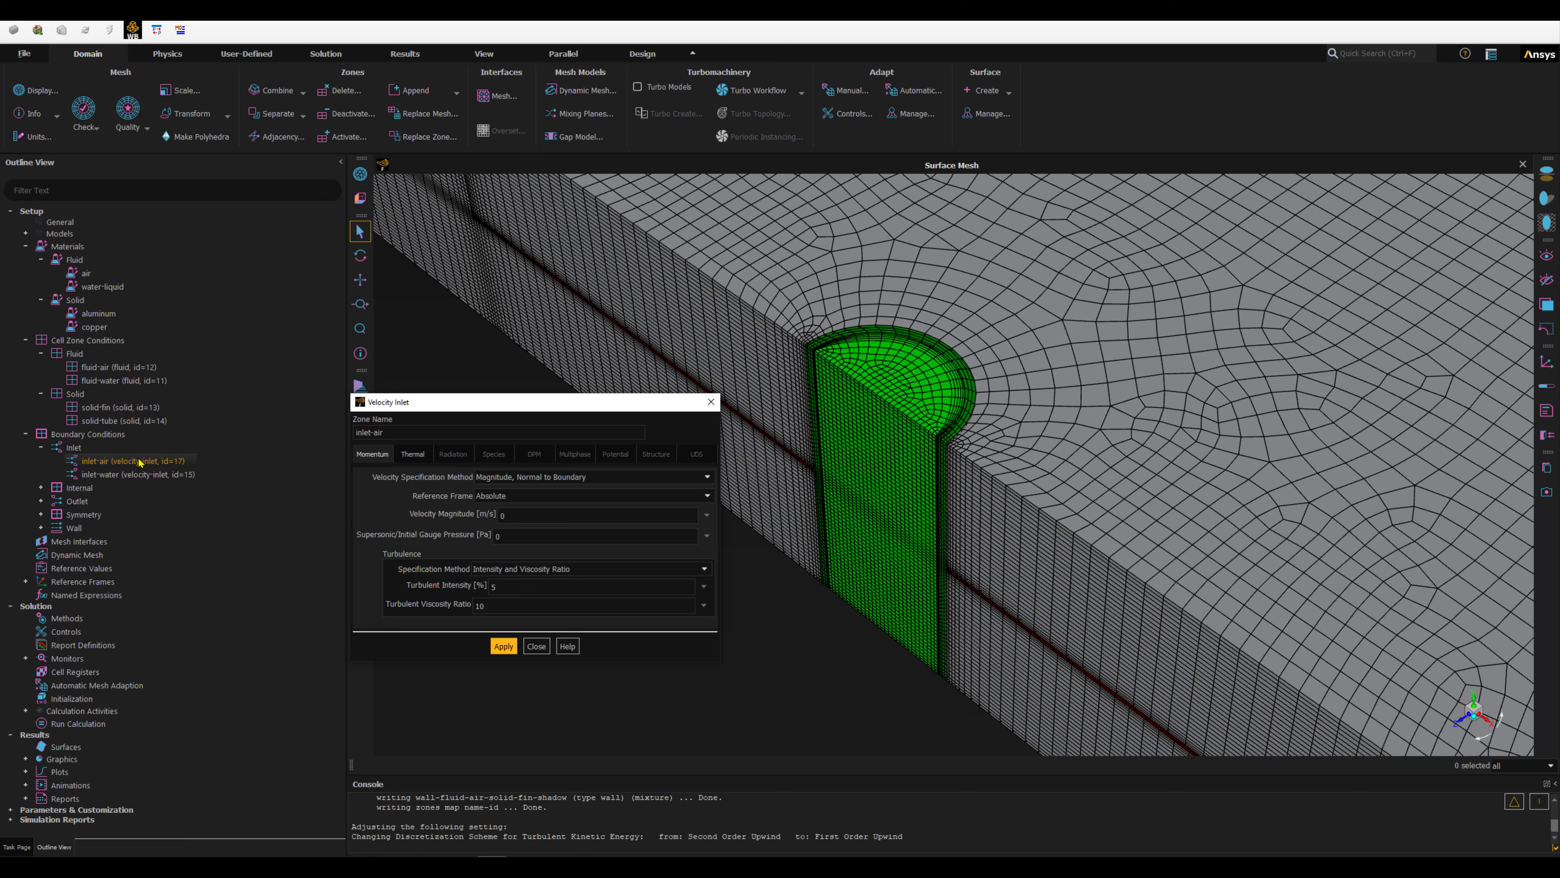
left_click(536, 646)
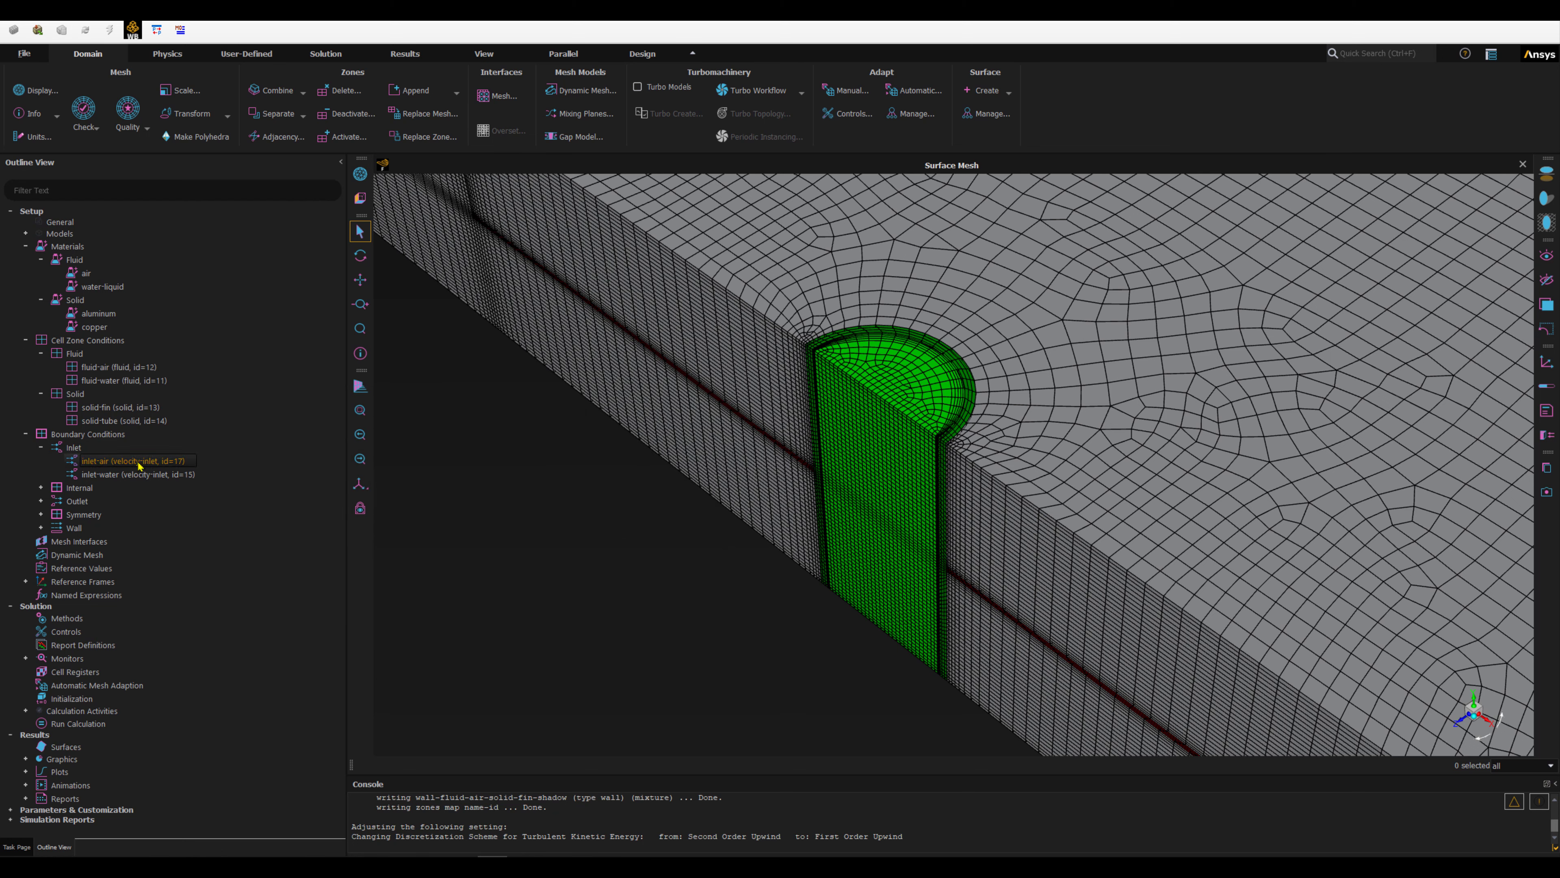
left_click_drag(136, 466, 521, 467)
scroll(811, 621, "down", 10)
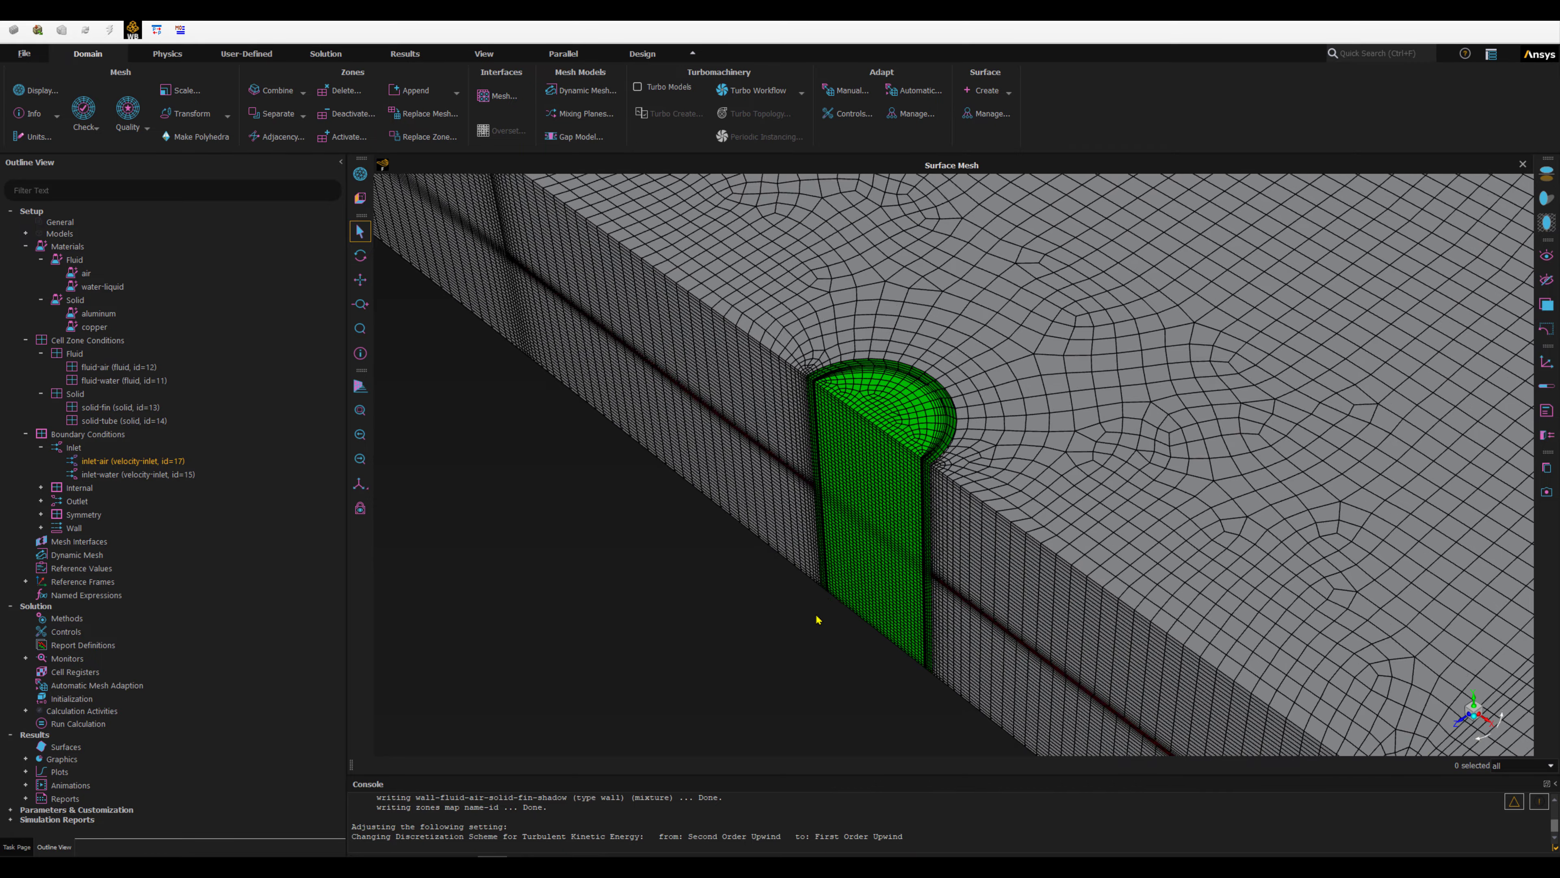
scroll(809, 573, "down", 2)
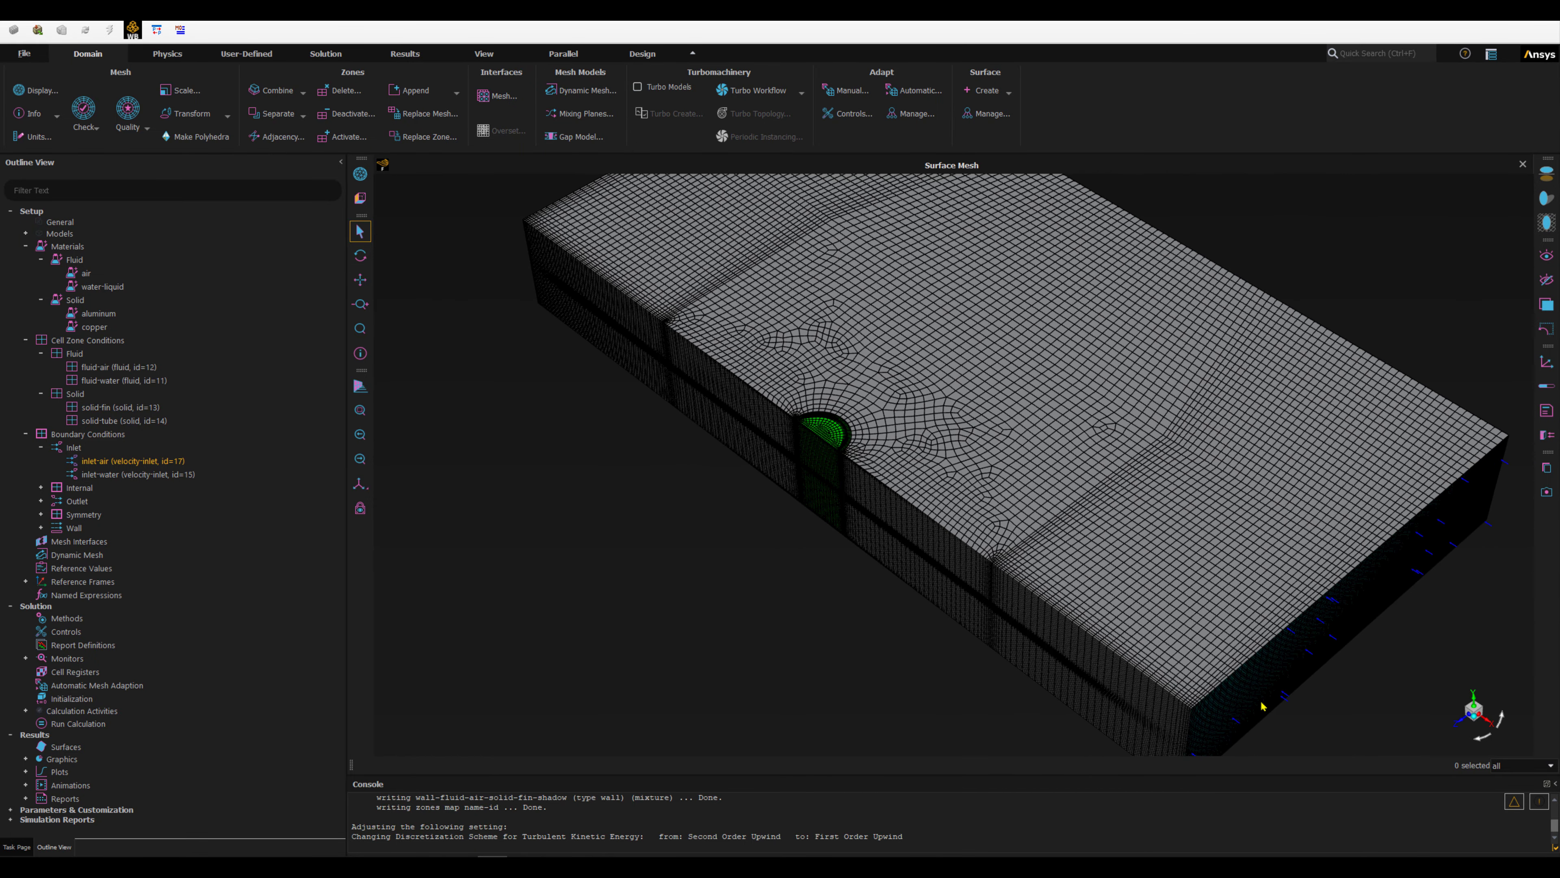
scroll(1256, 704, "up", 5)
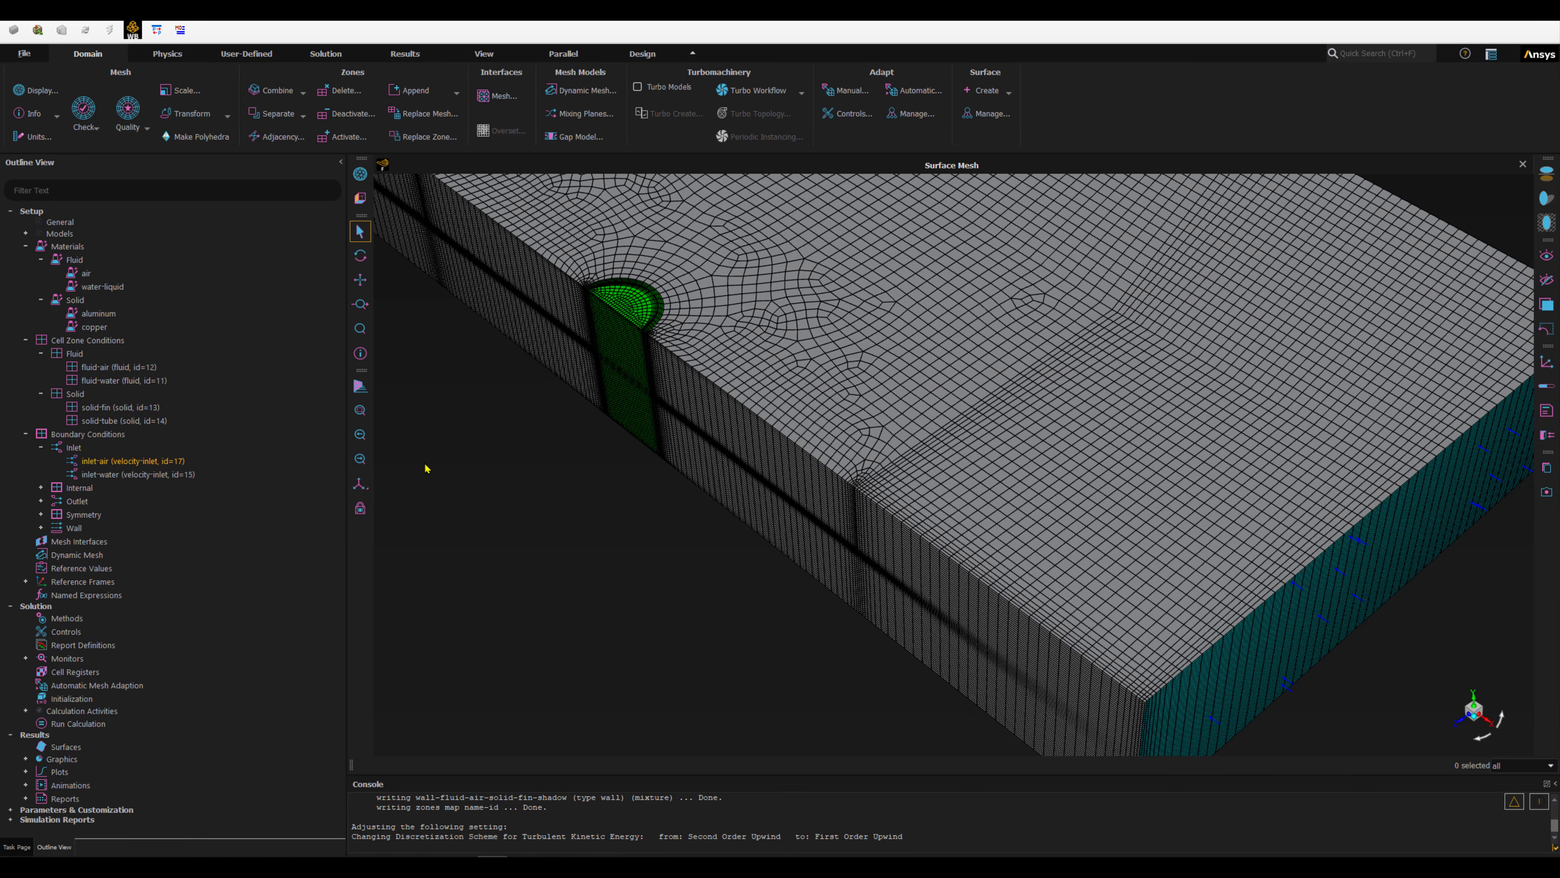
Add the inlet-water boundary to the displayed mesh and examine its flow direction at the tube.
left_click(98, 477, "ctrl")
left_click_drag(99, 479, 493, 432)
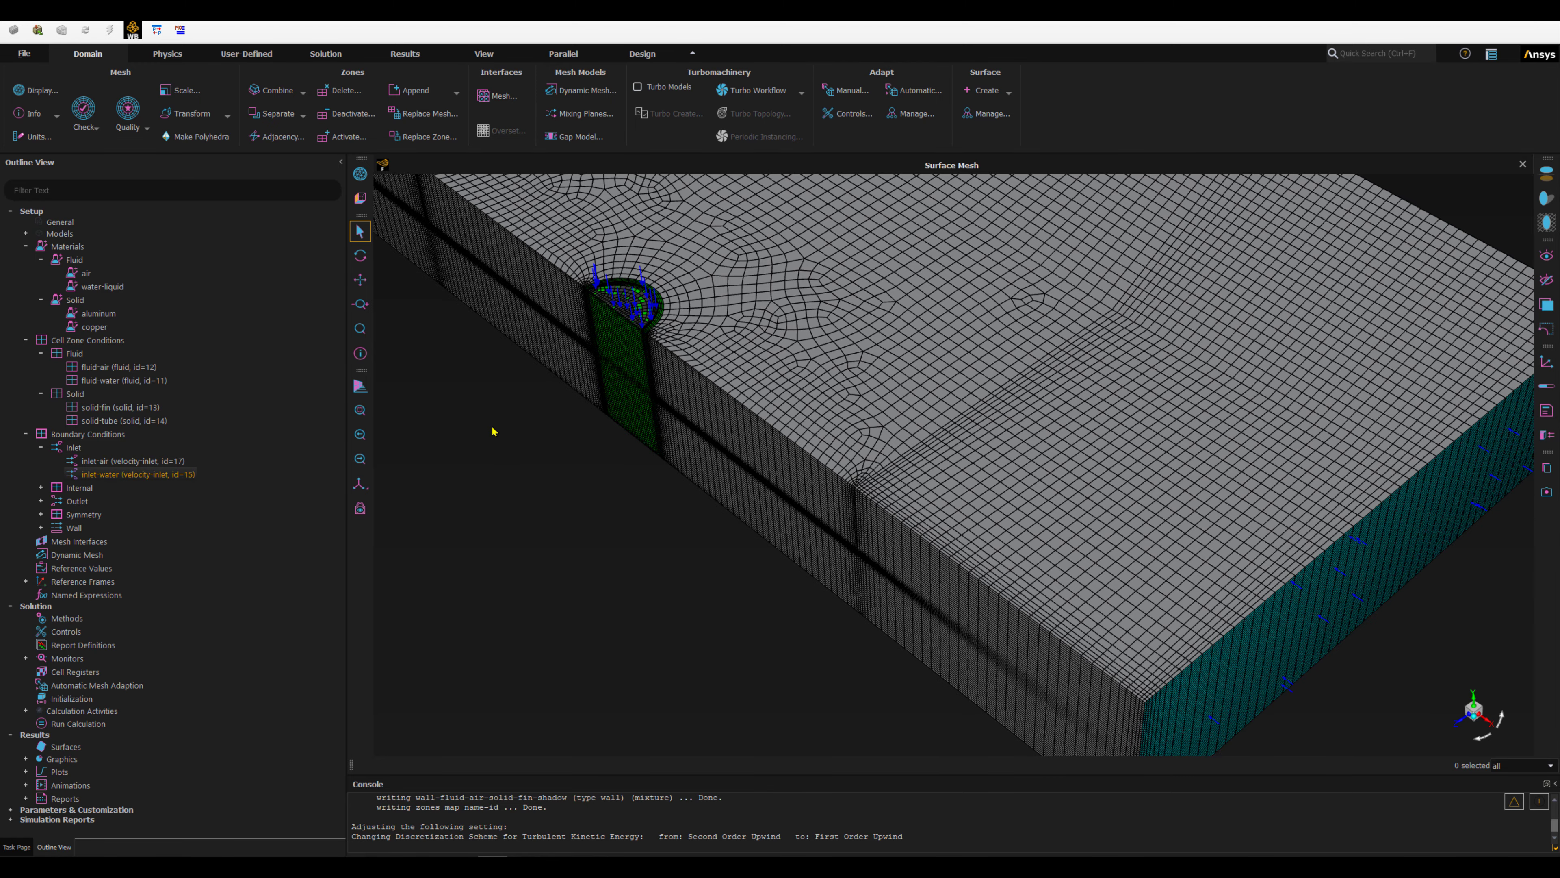
scroll(588, 378, "up", 8)
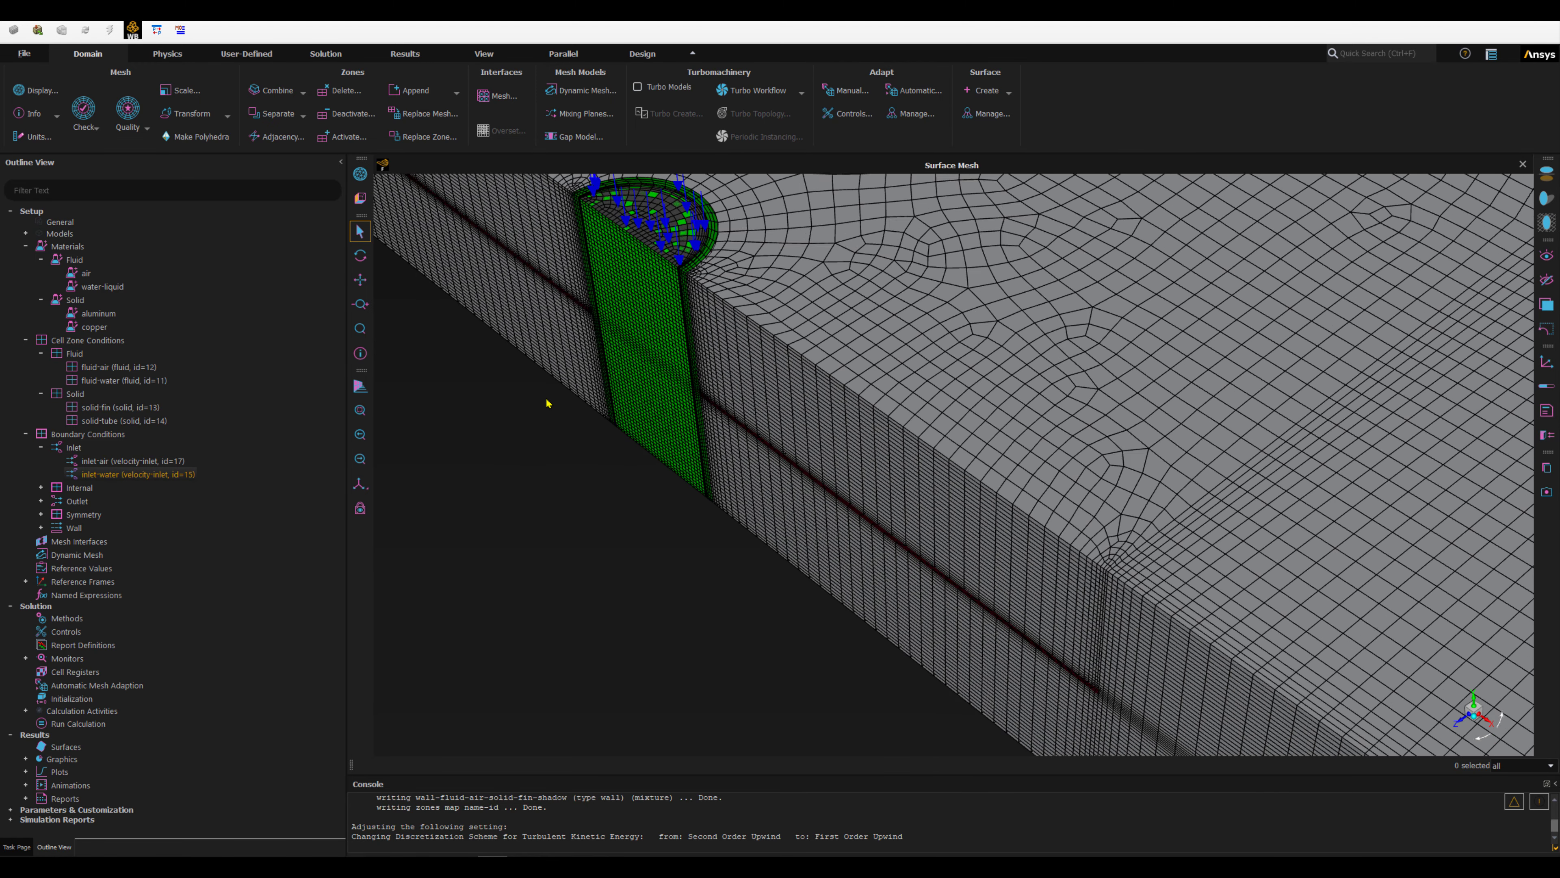
scroll(545, 594, "down", 5)
scroll(584, 359, "up", 5)
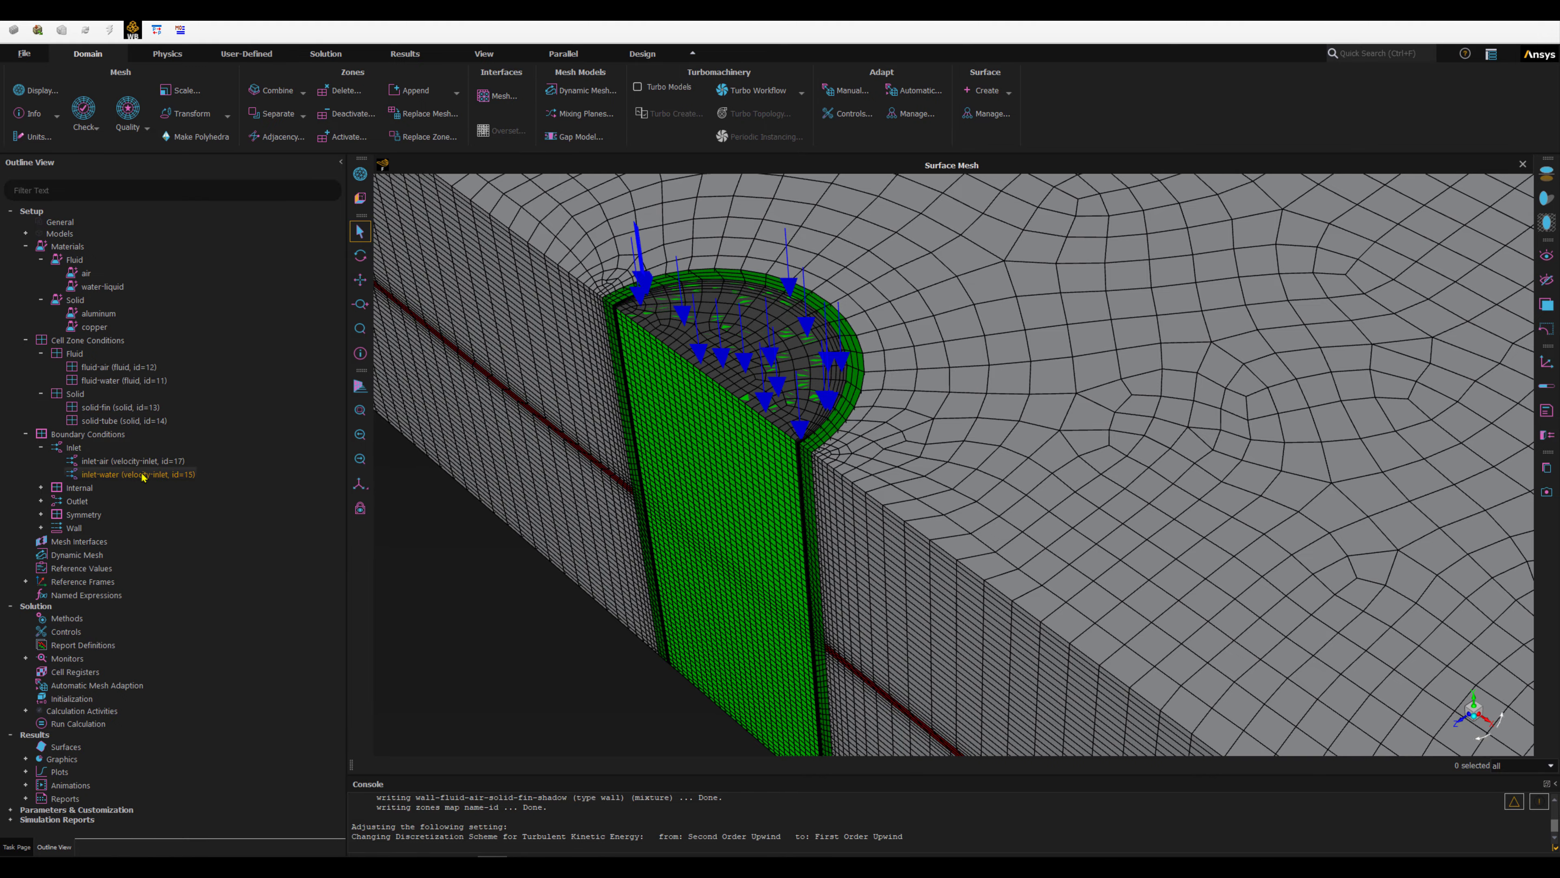
Open the inlet-air velocity inlet settings and set the velocity magnitude to 1 m/s.
double_click(89, 463)
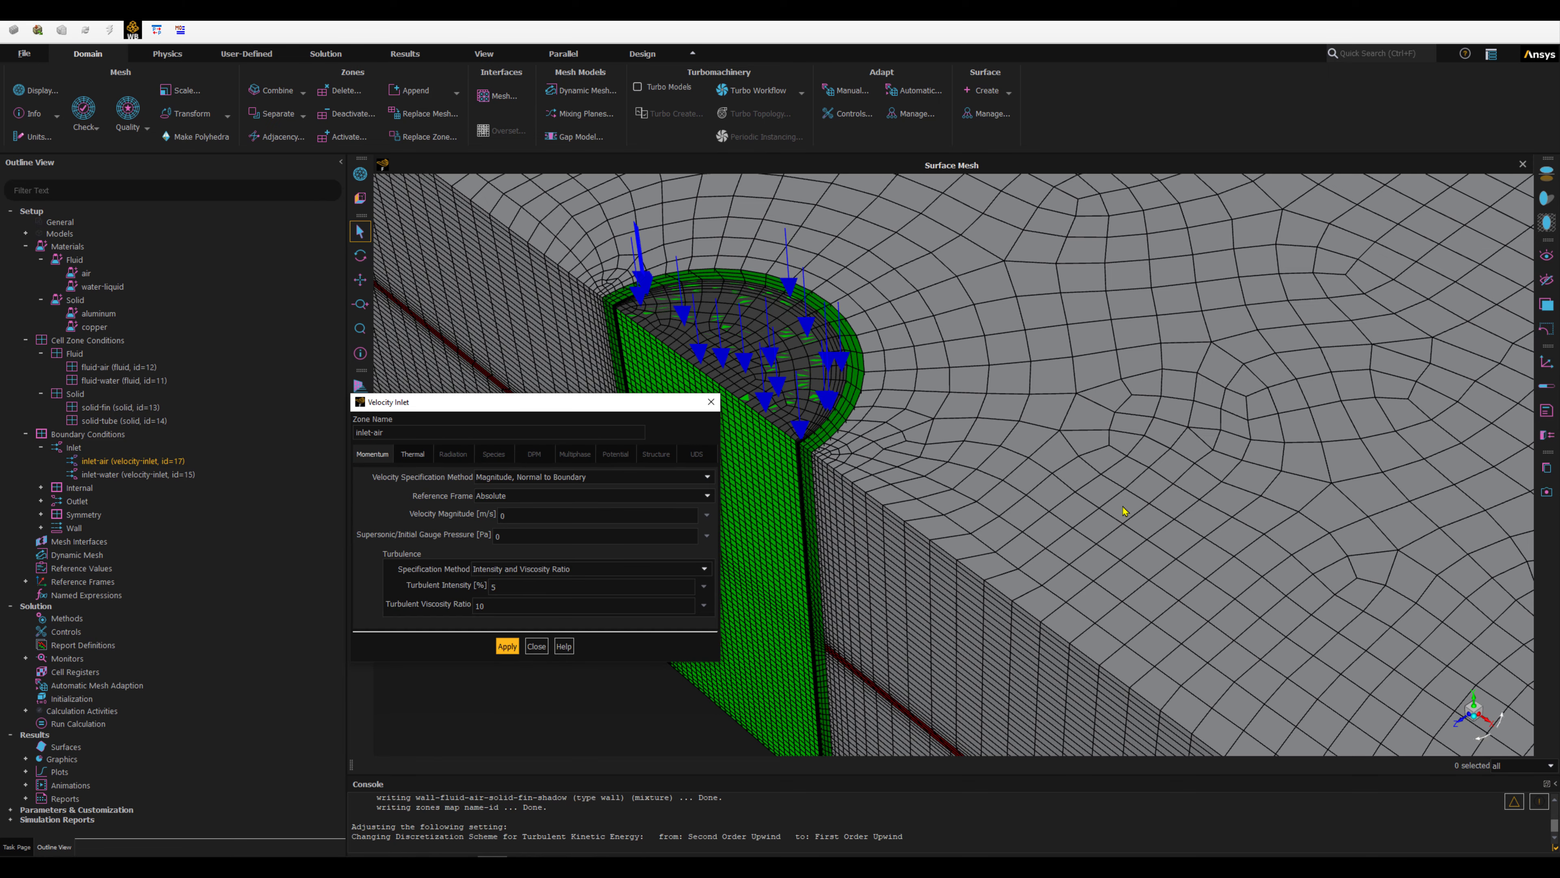
scroll(1235, 495, "up", 2)
scroll(1236, 493, "down", 5)
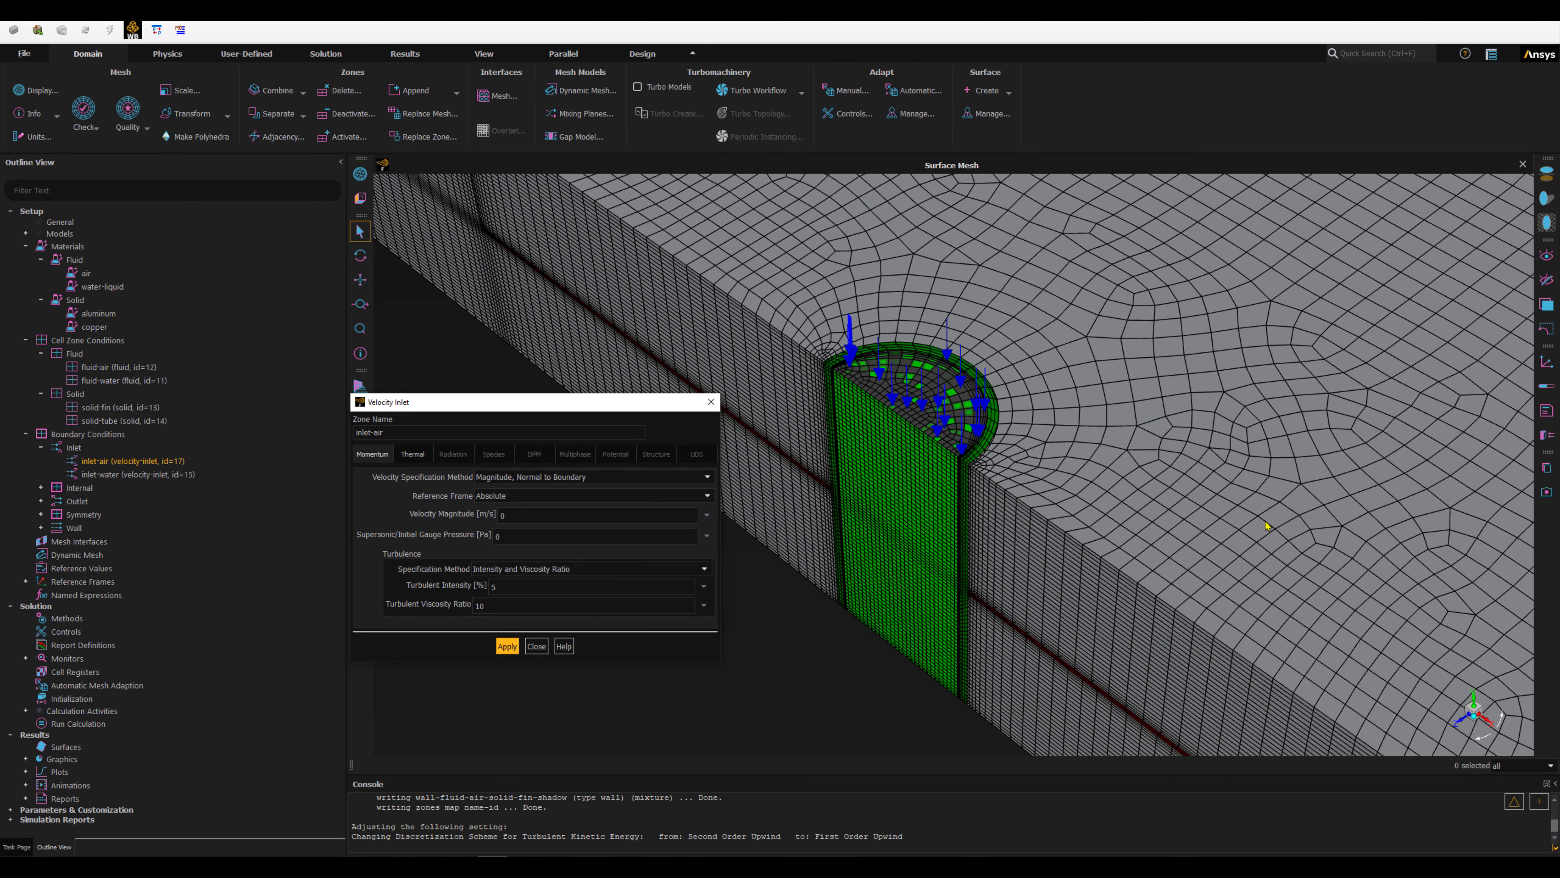
middle_click_drag(1330, 550, 1085, 294, "ctrl")
scroll(1201, 471, "down", 6)
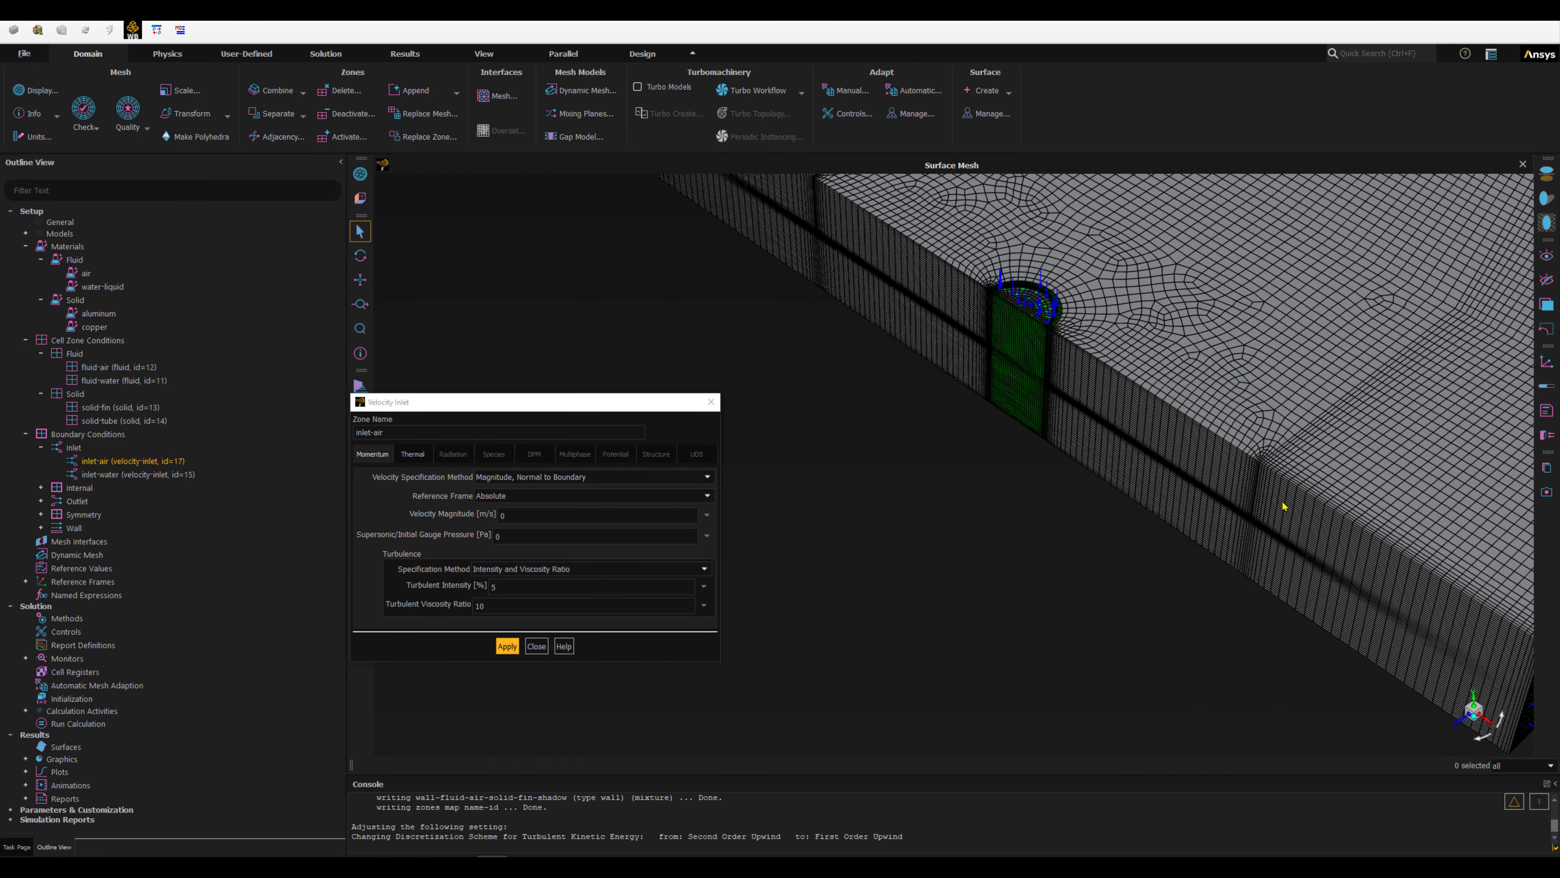
middle_click_drag(1324, 503, 1045, 508, "ctrl")
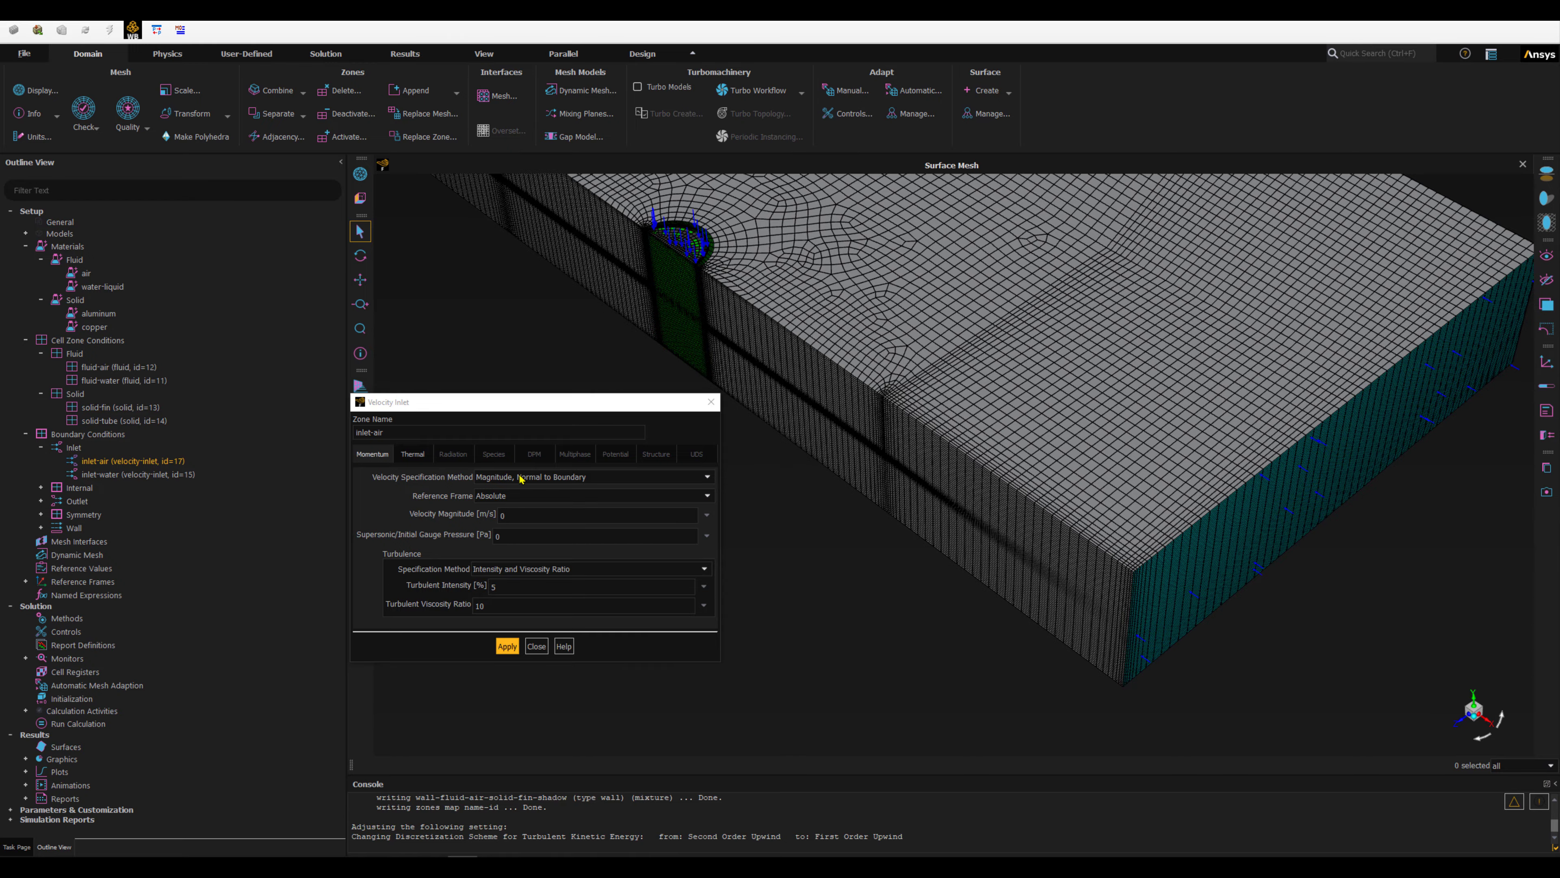
left_click(495, 514)
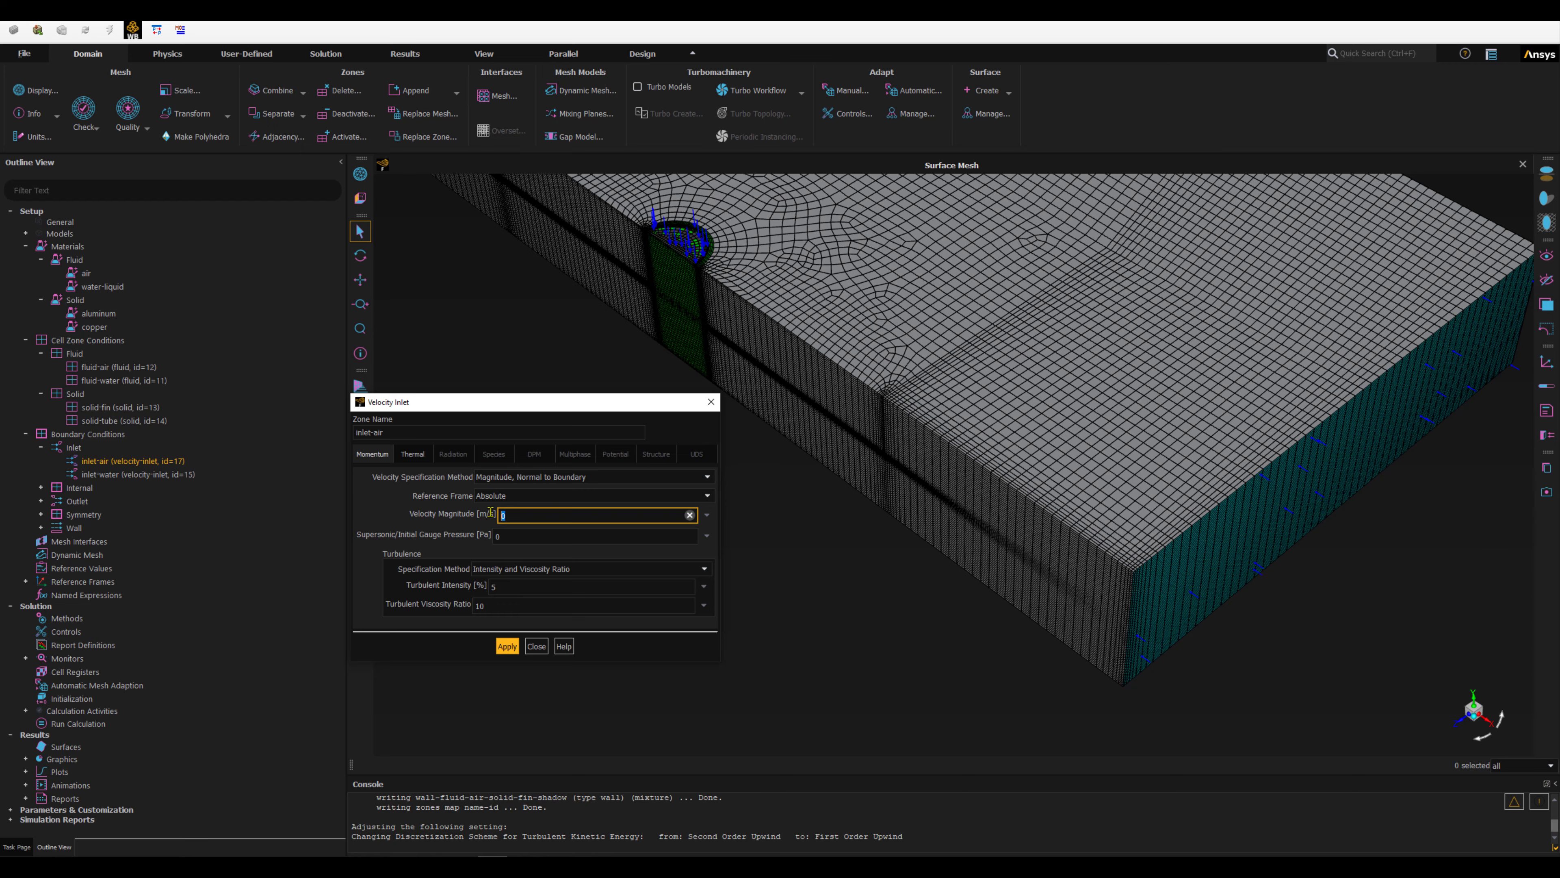
type("1")
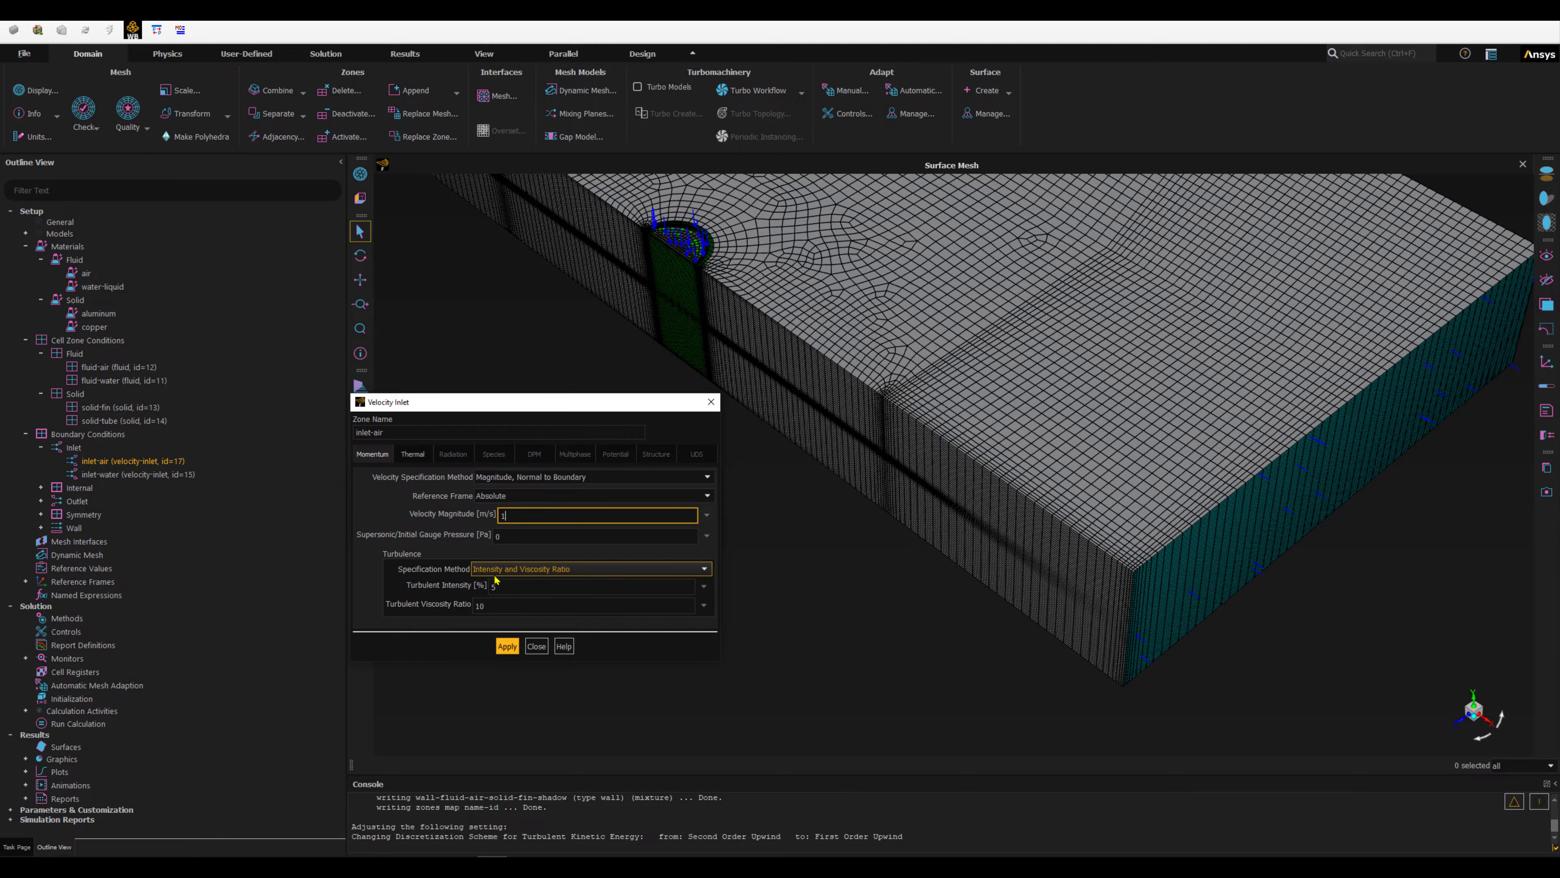
Specify the inlet-air turbulence by Intensity and Hydraulic Diameter, with a turbulent intensity of 3%.
left_click(518, 570)
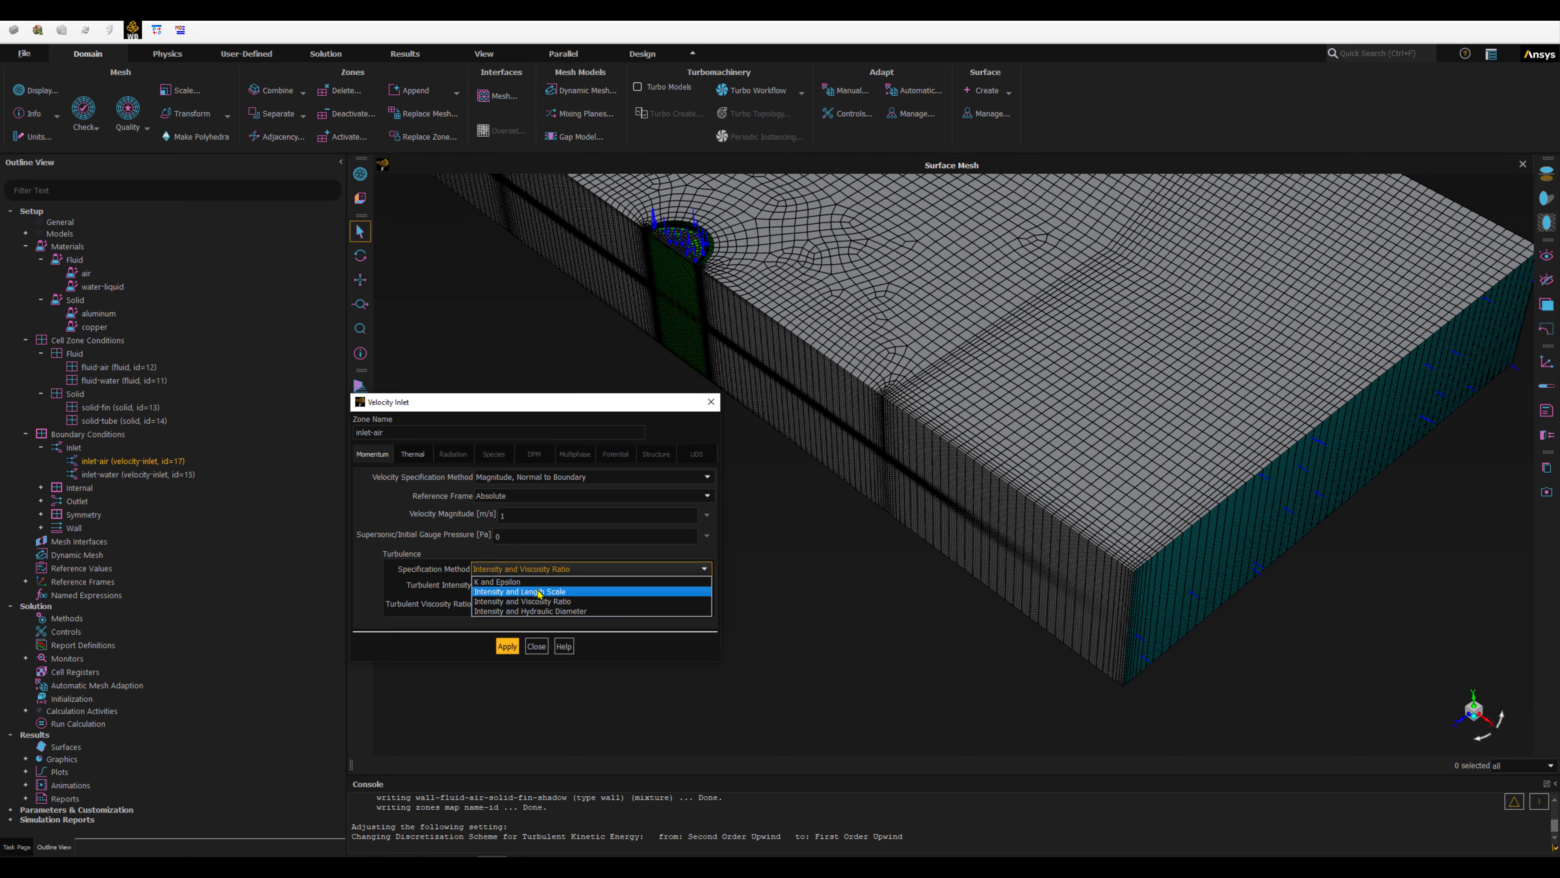
left_click(502, 612)
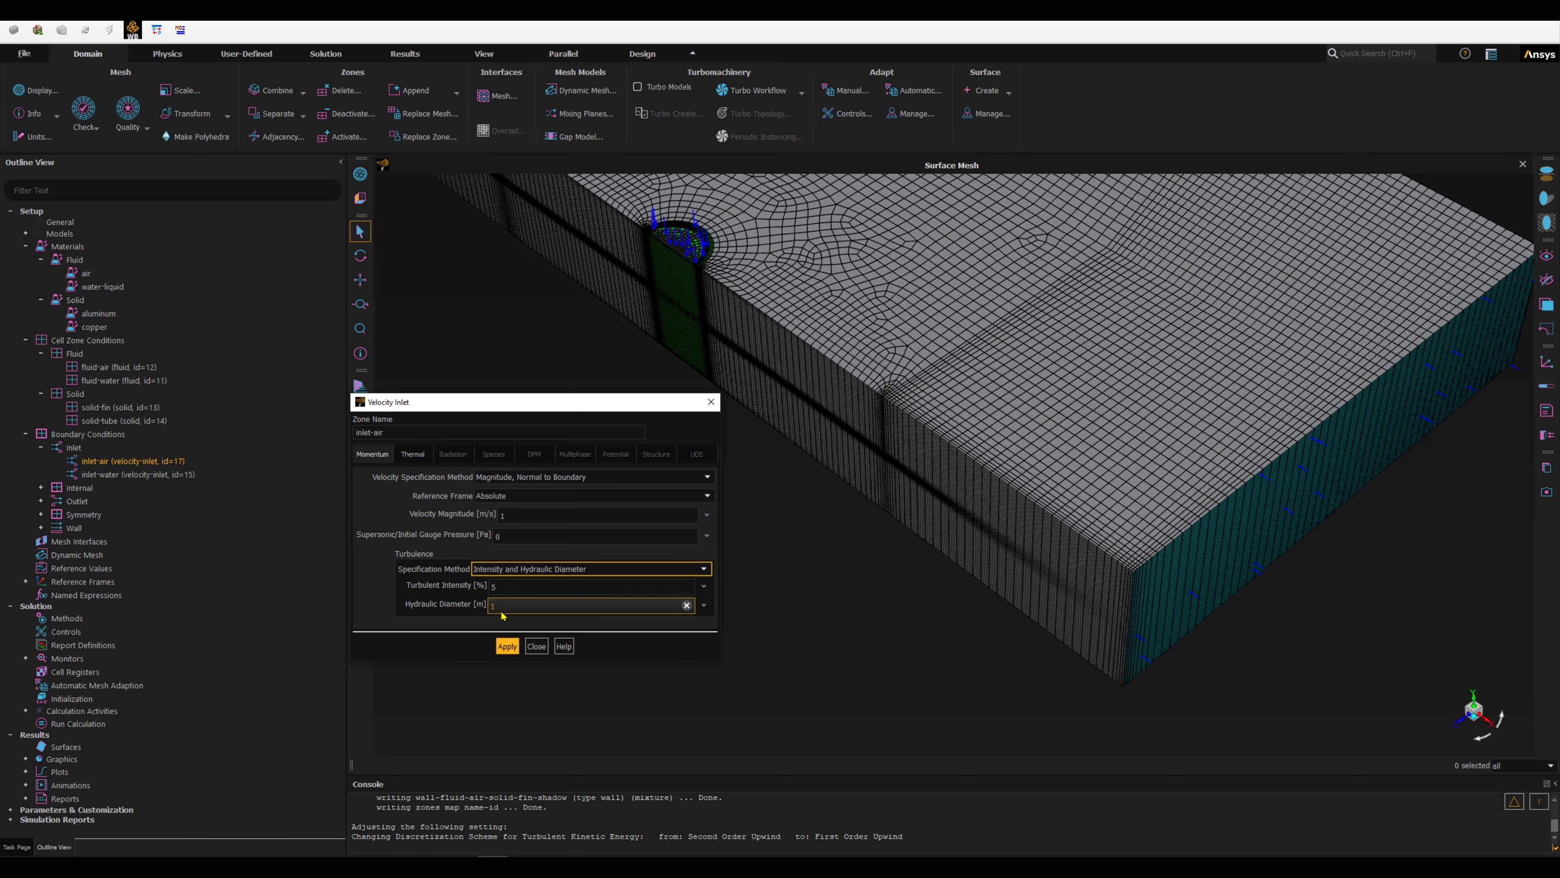
double_click(486, 587)
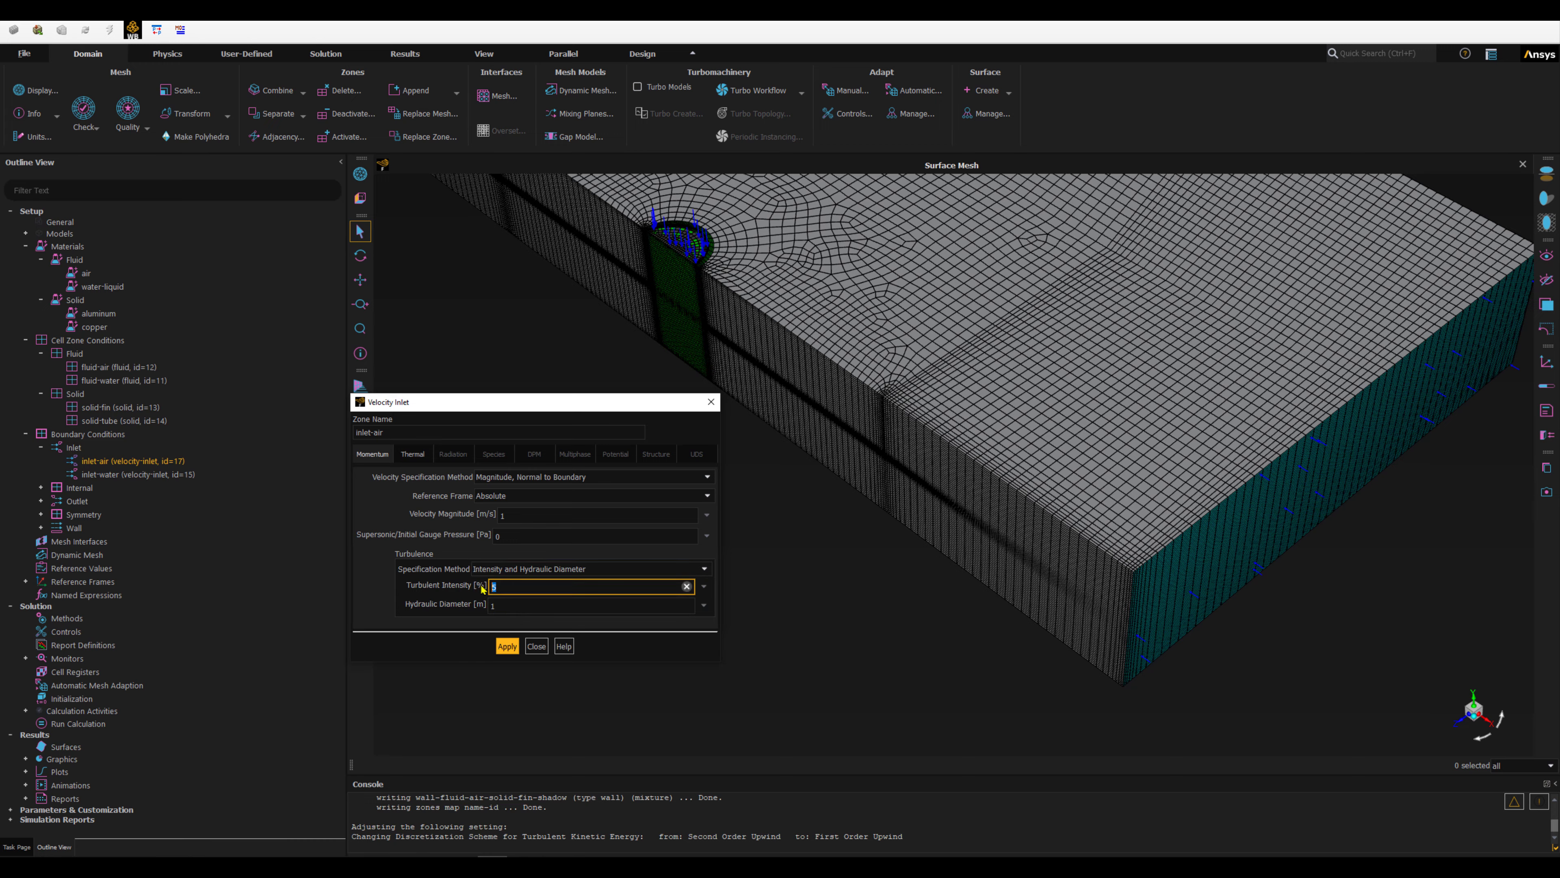
type("3")
Set the inlet-air hydraulic diameter to 0.0125 m and apply the momentum settings.
left_click(511, 603)
left_click_drag(510, 605, 492, 605)
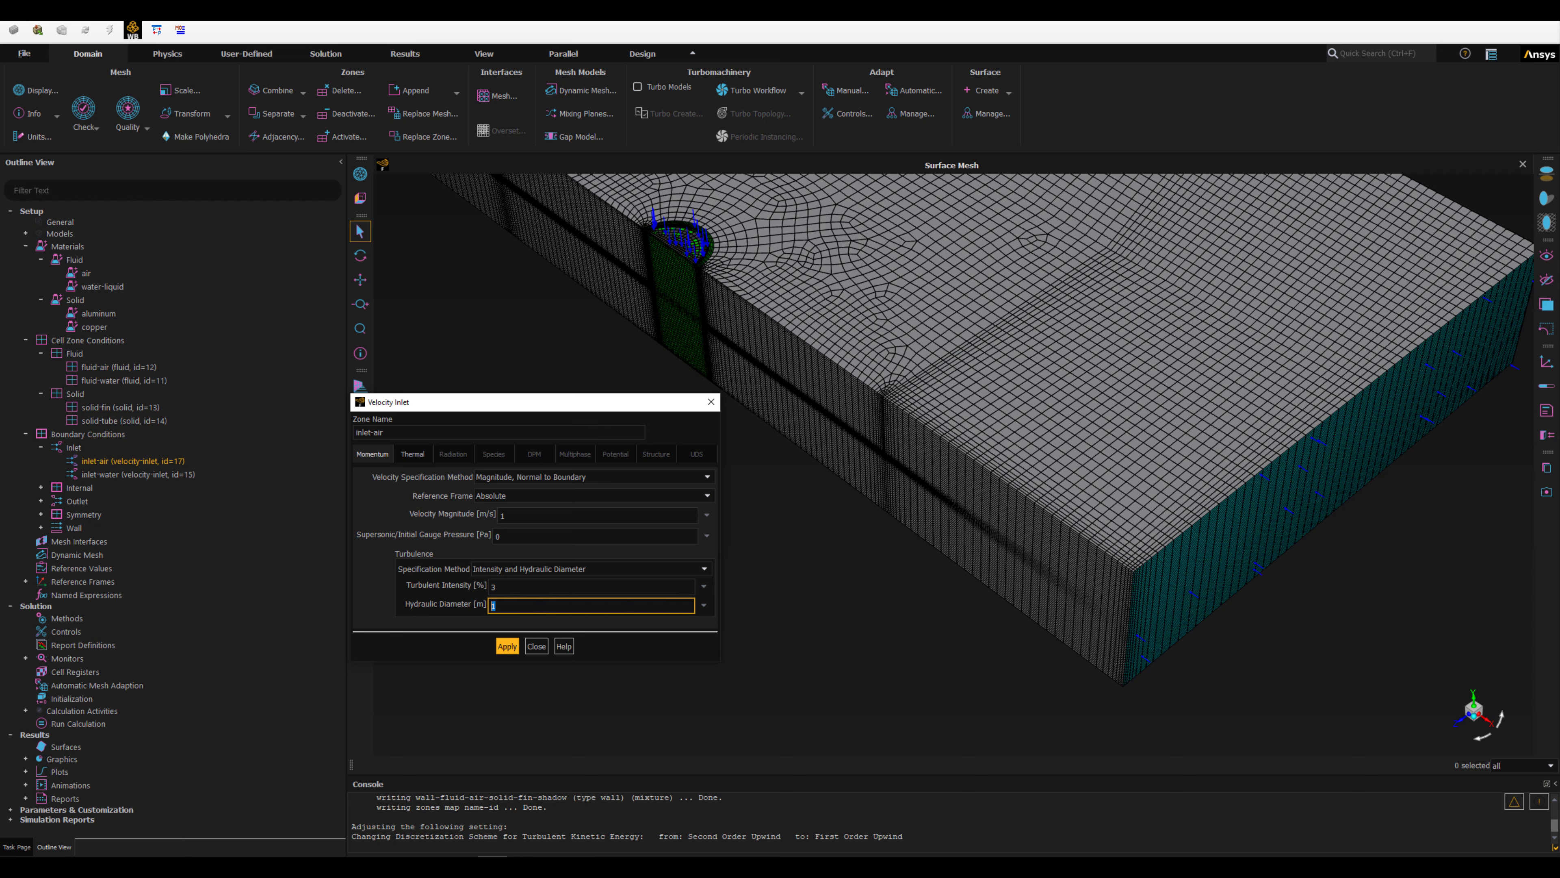
left_click(645, 394)
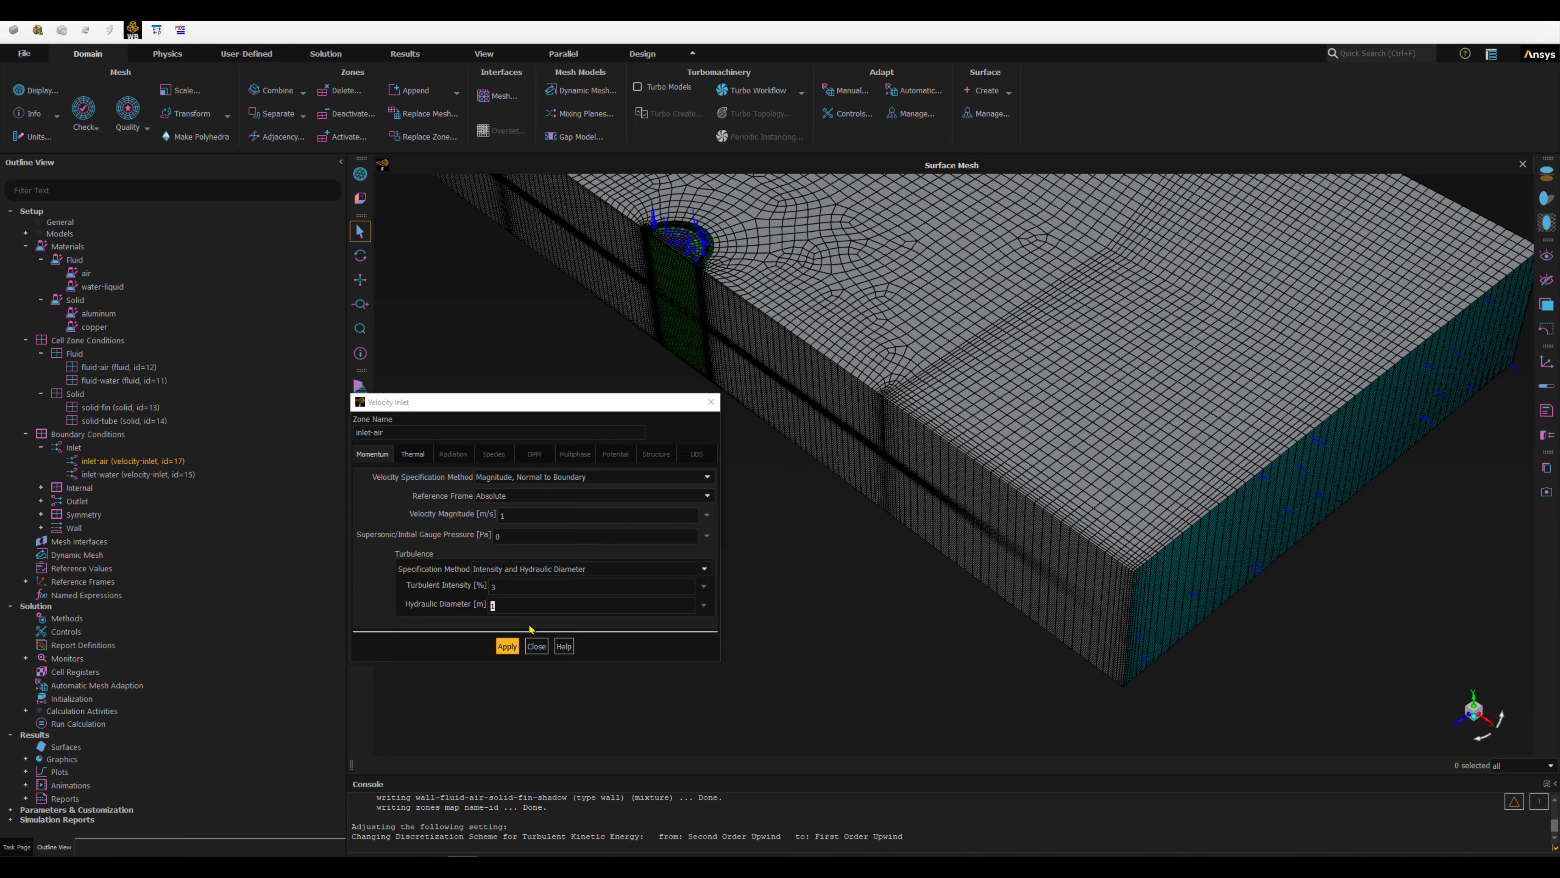
left_click(504, 606)
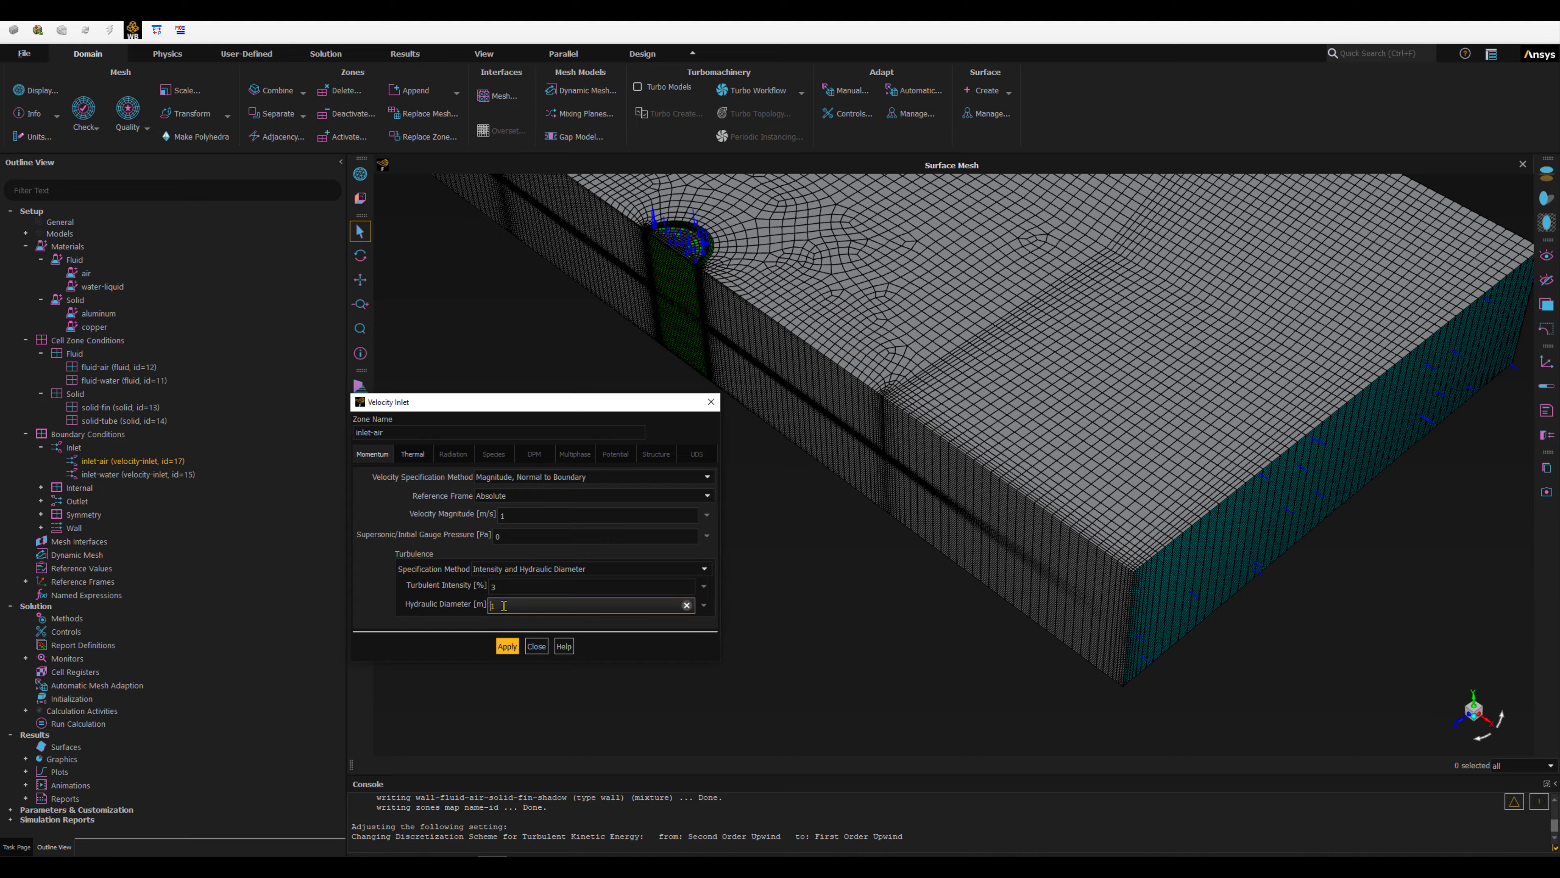
left_click_drag(504, 605, 487, 604)
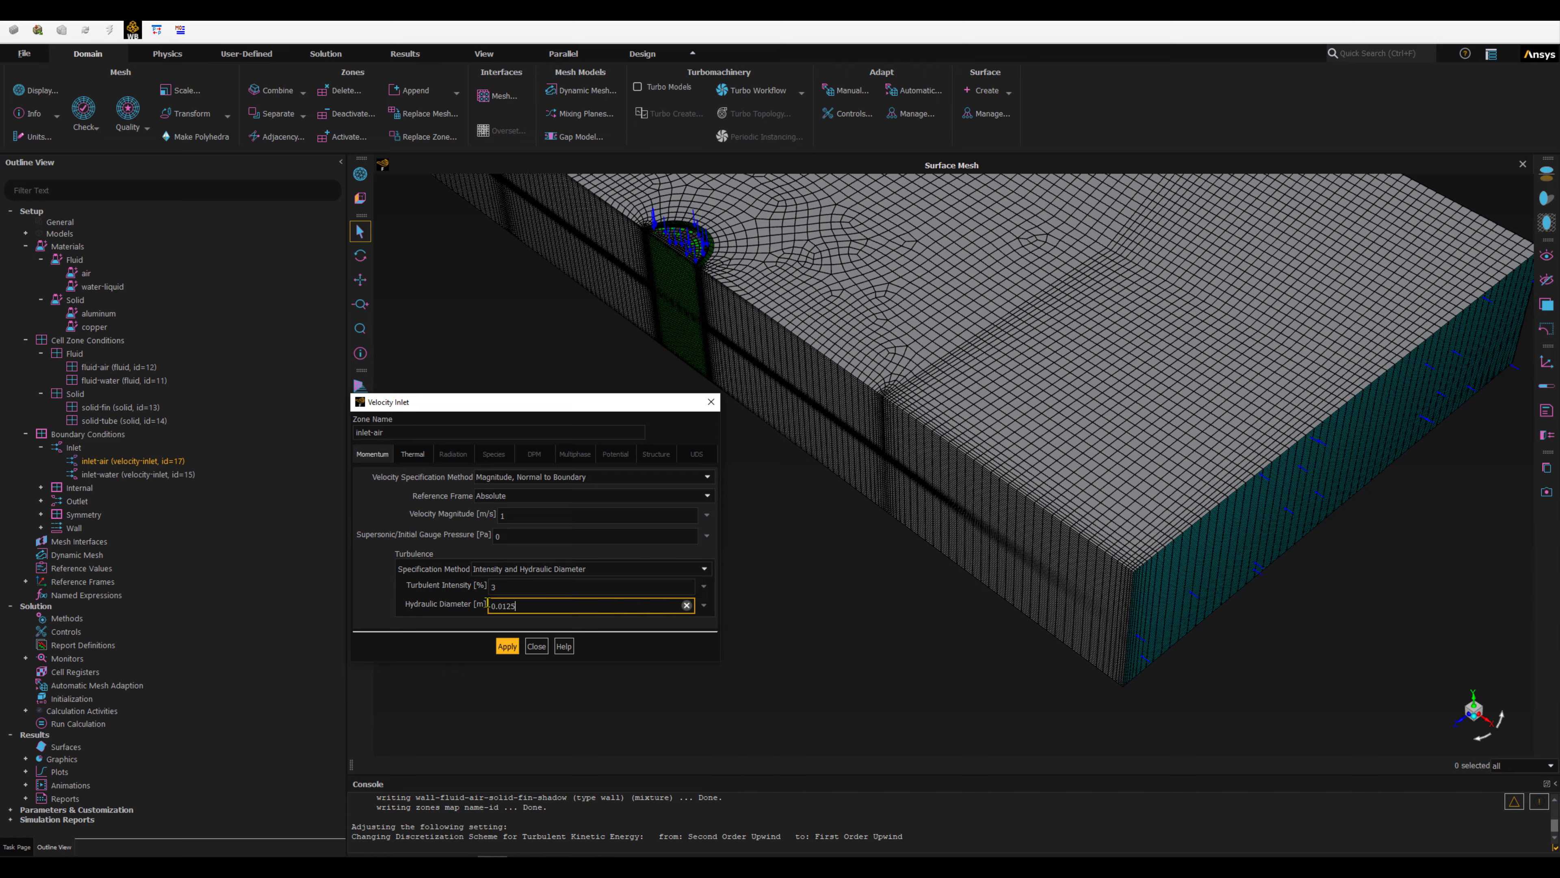
type("0.0125")
left_click(508, 646)
Set the inlet-air temperature to 20 °C, apply it, review the momentum settings and close the boundary condition.
left_click(414, 455)
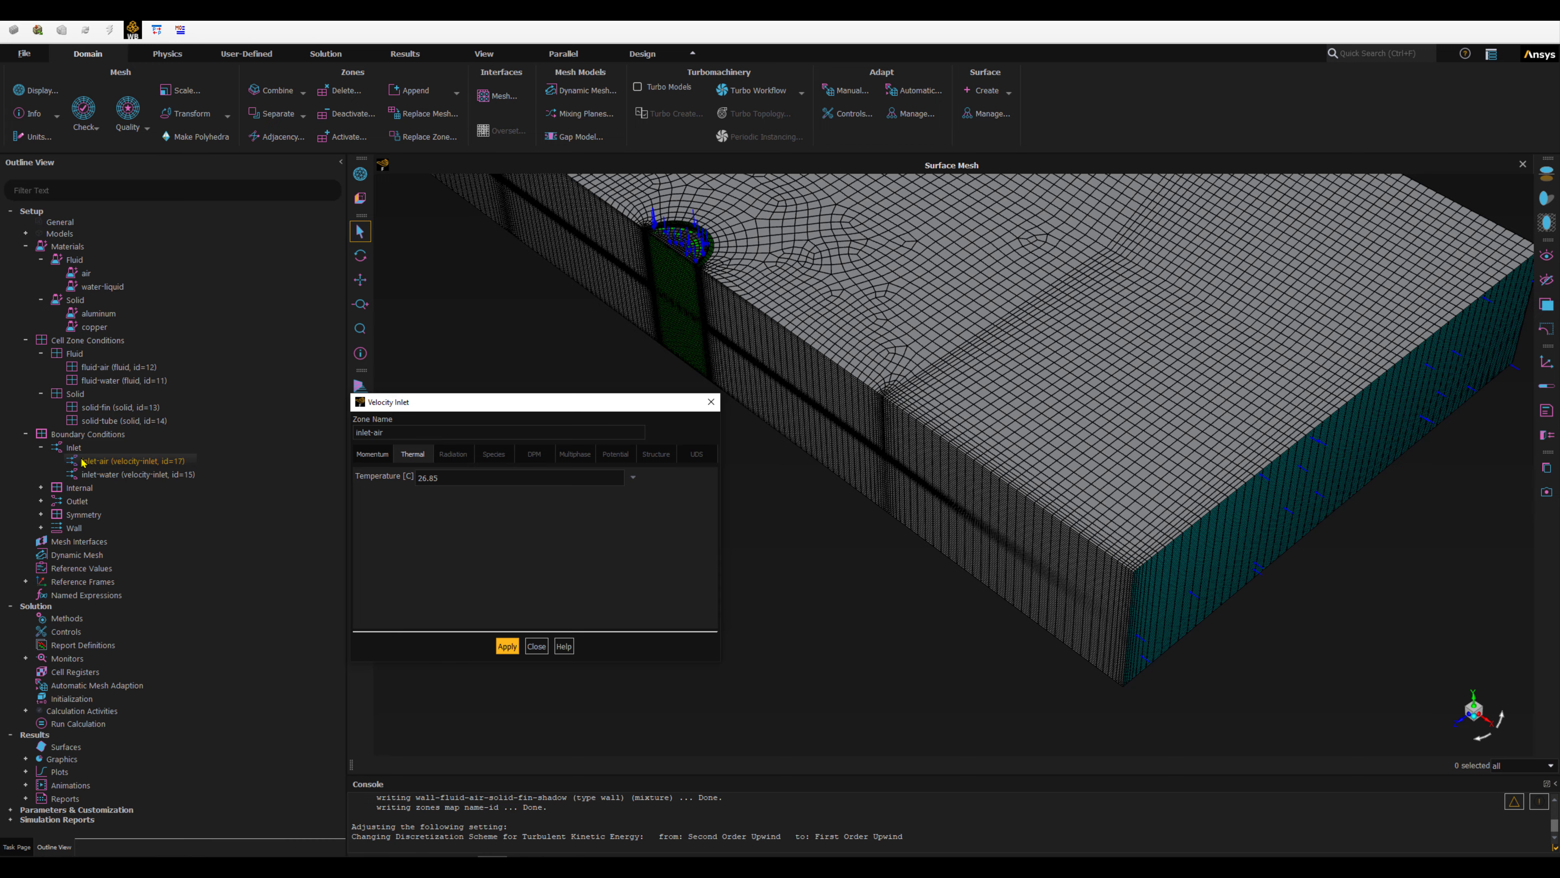
double_click(445, 479)
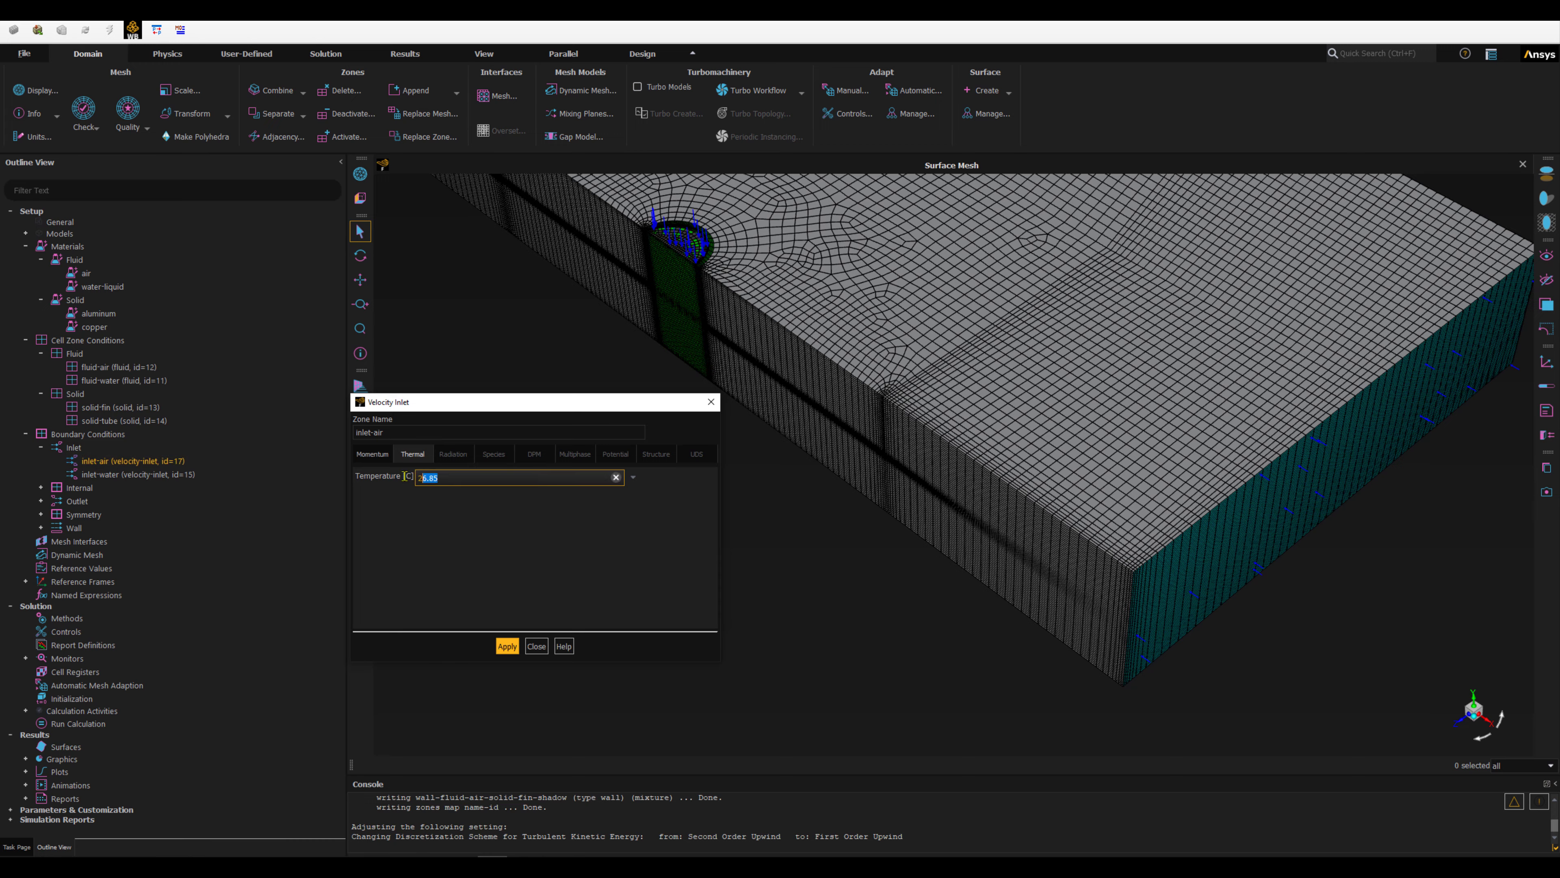
type("20")
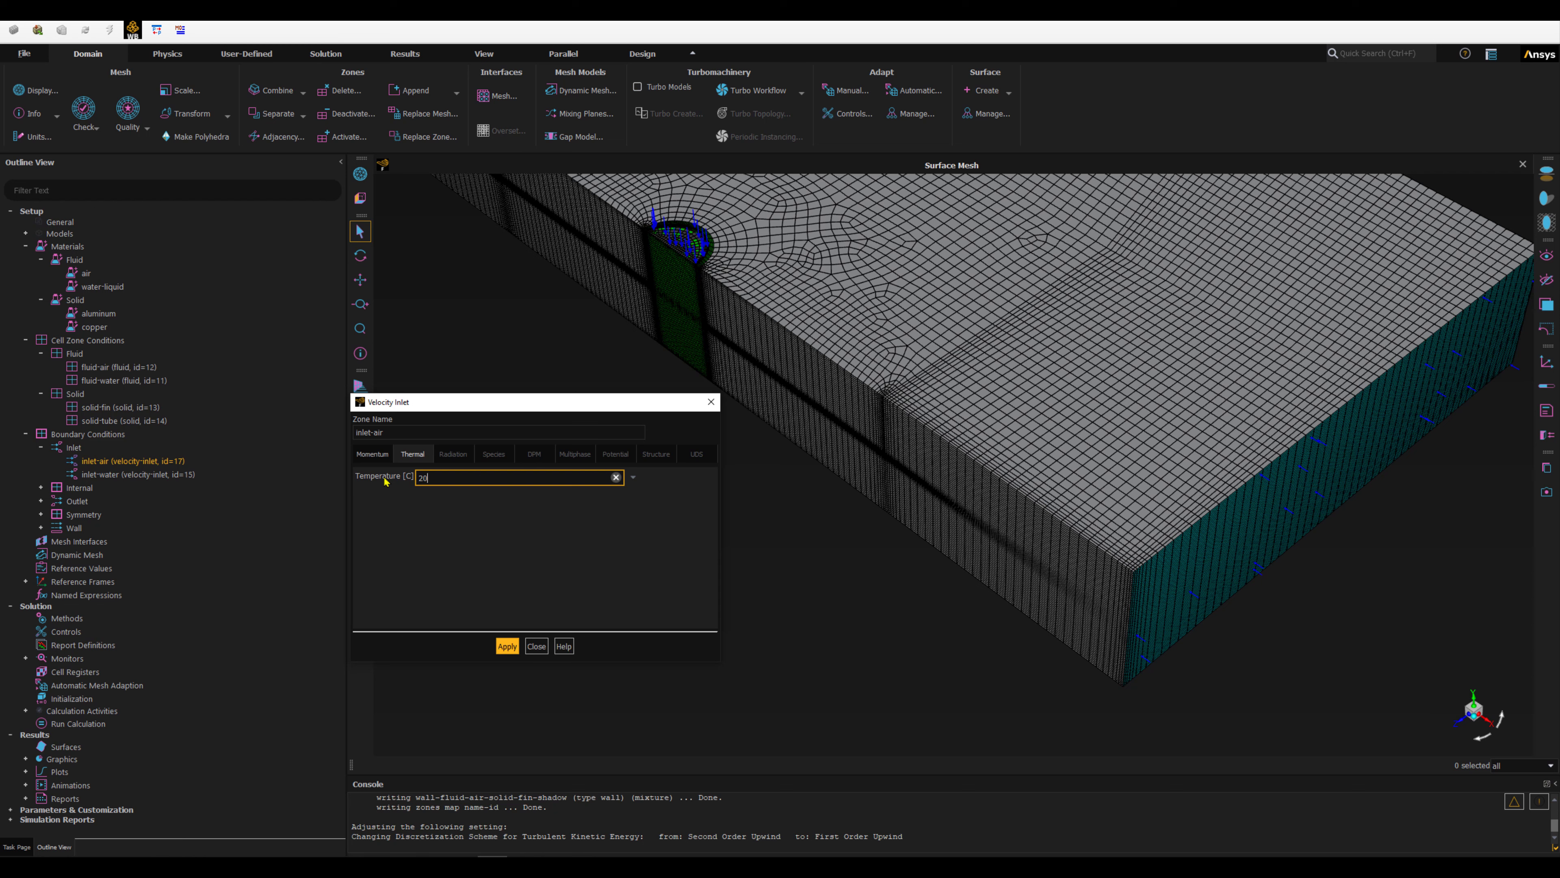
left_click(507, 646)
left_click(374, 455)
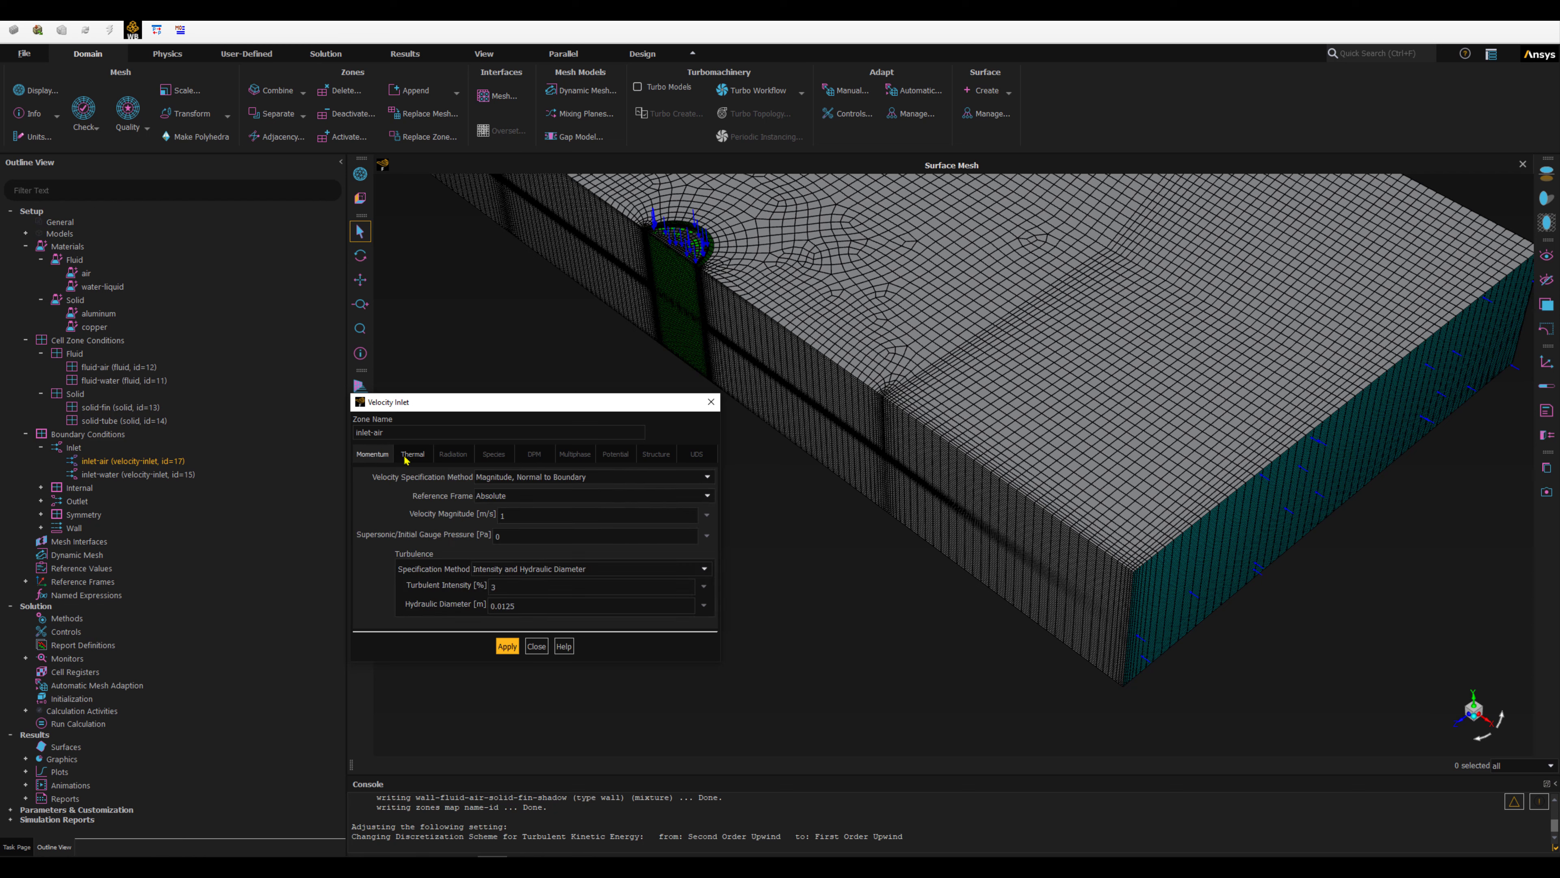
left_click(506, 584)
left_click(537, 646)
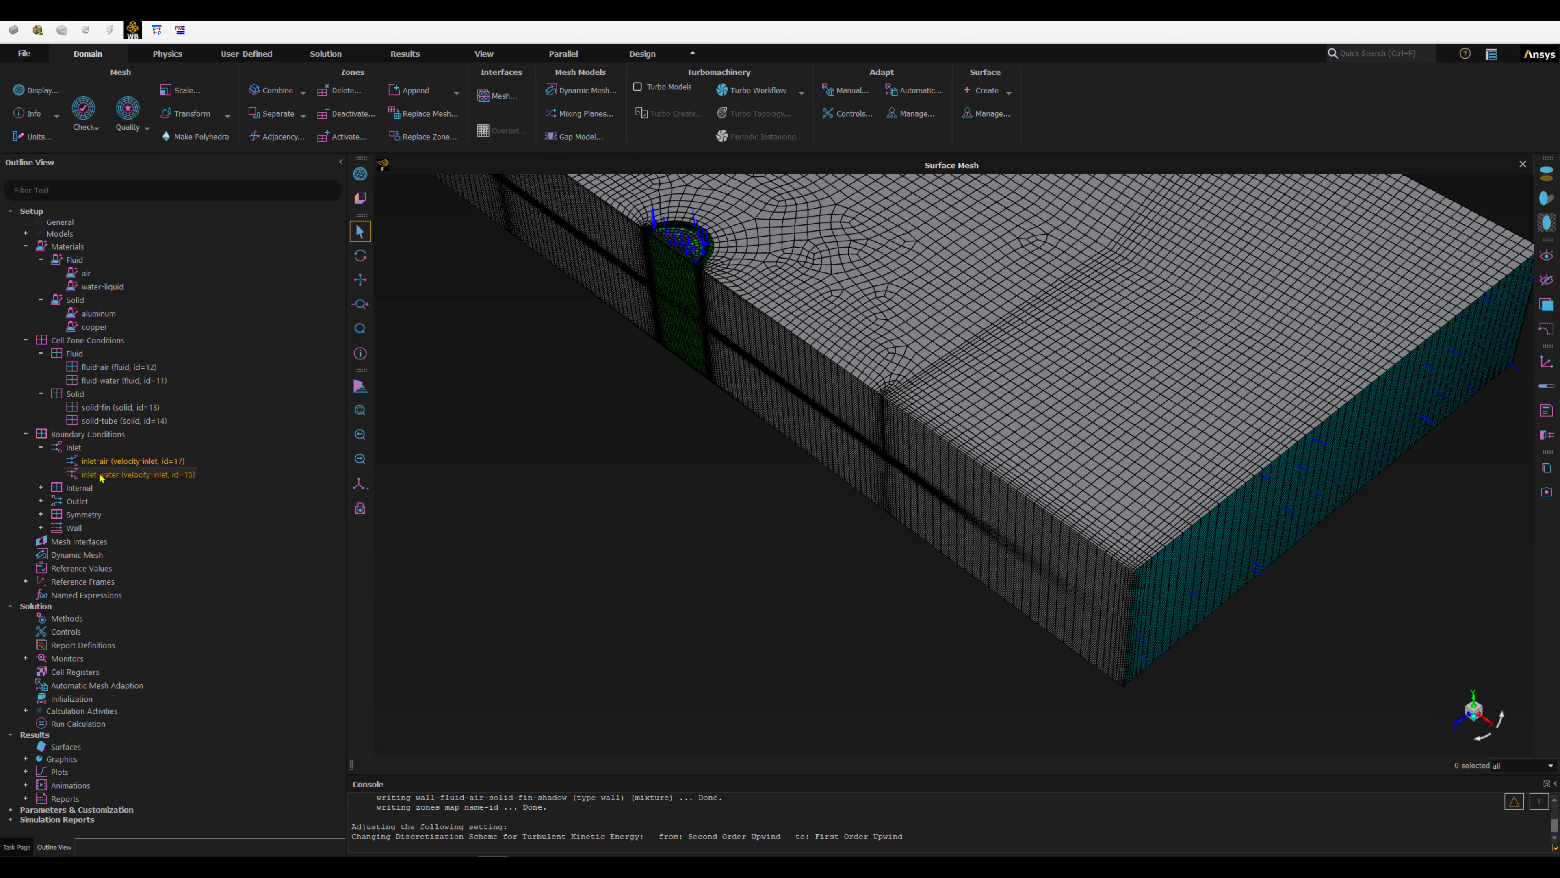
Open the inlet-water velocity inlet settings and set the velocity magnitude to 0.25 m/s.
left_click(86, 477)
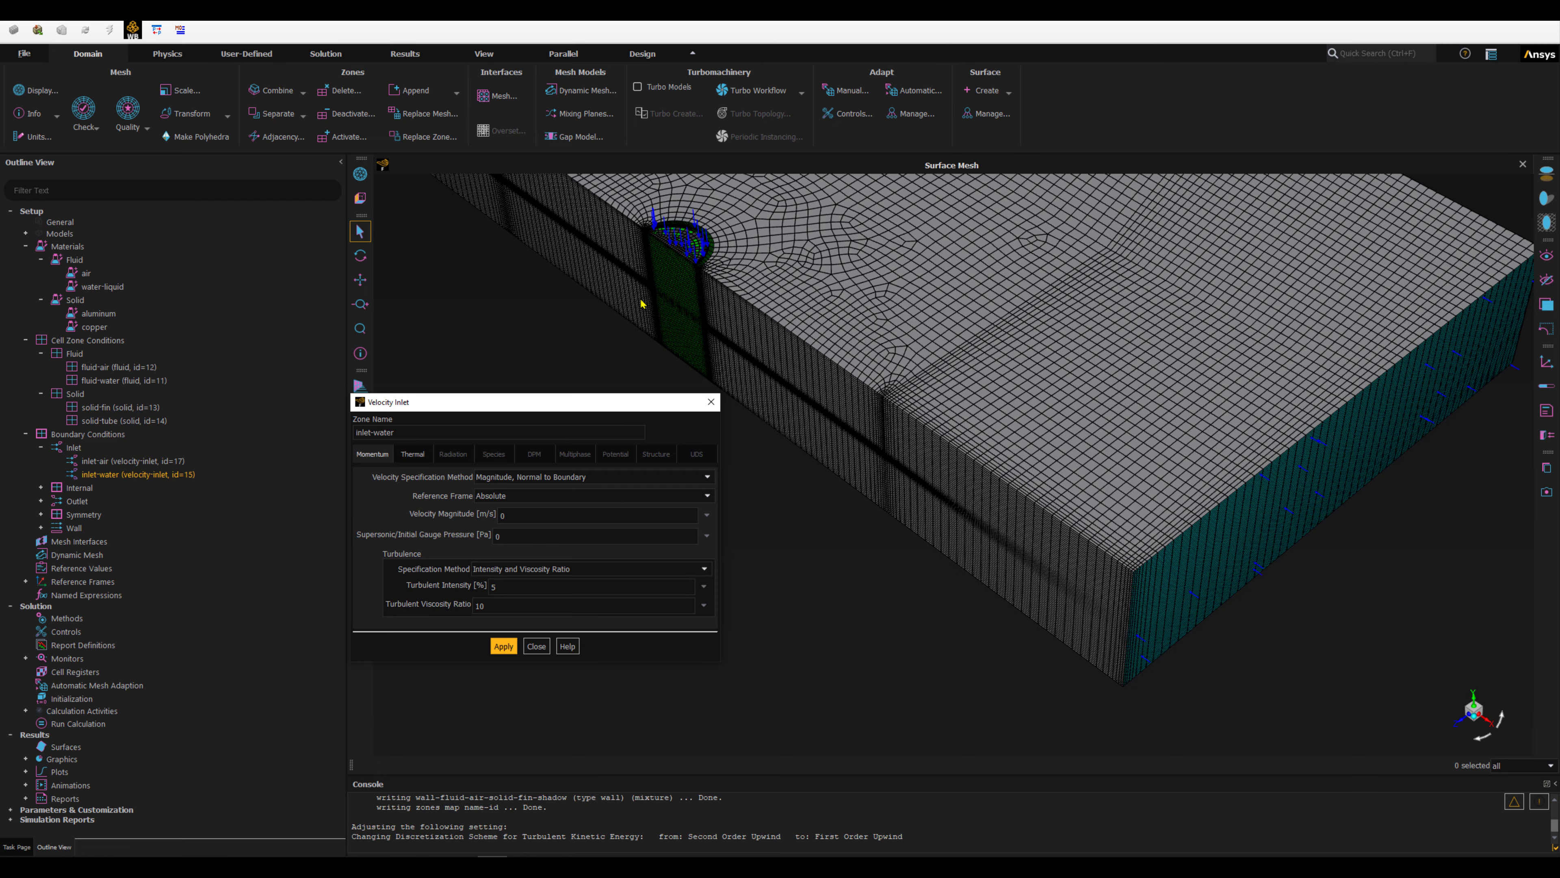
left_click_drag(526, 516, 426, 532)
type("0.25")
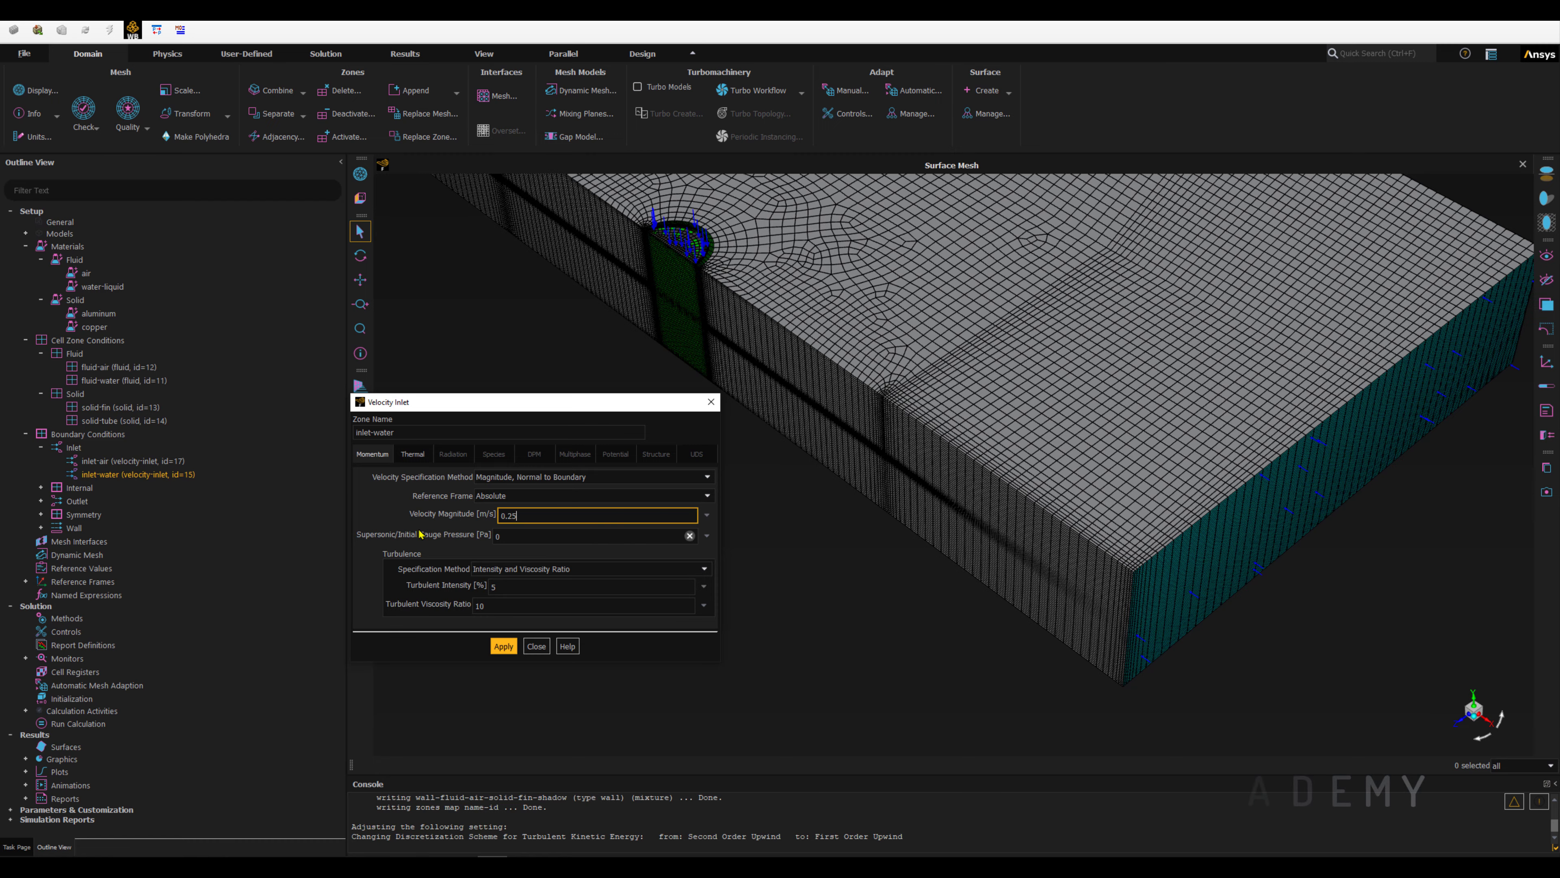
Specify the inlet-water turbulence by Intensity and Hydraulic Diameter, with 3% intensity and a 0.0125 m diameter.
left_click(531, 570)
left_click(540, 604)
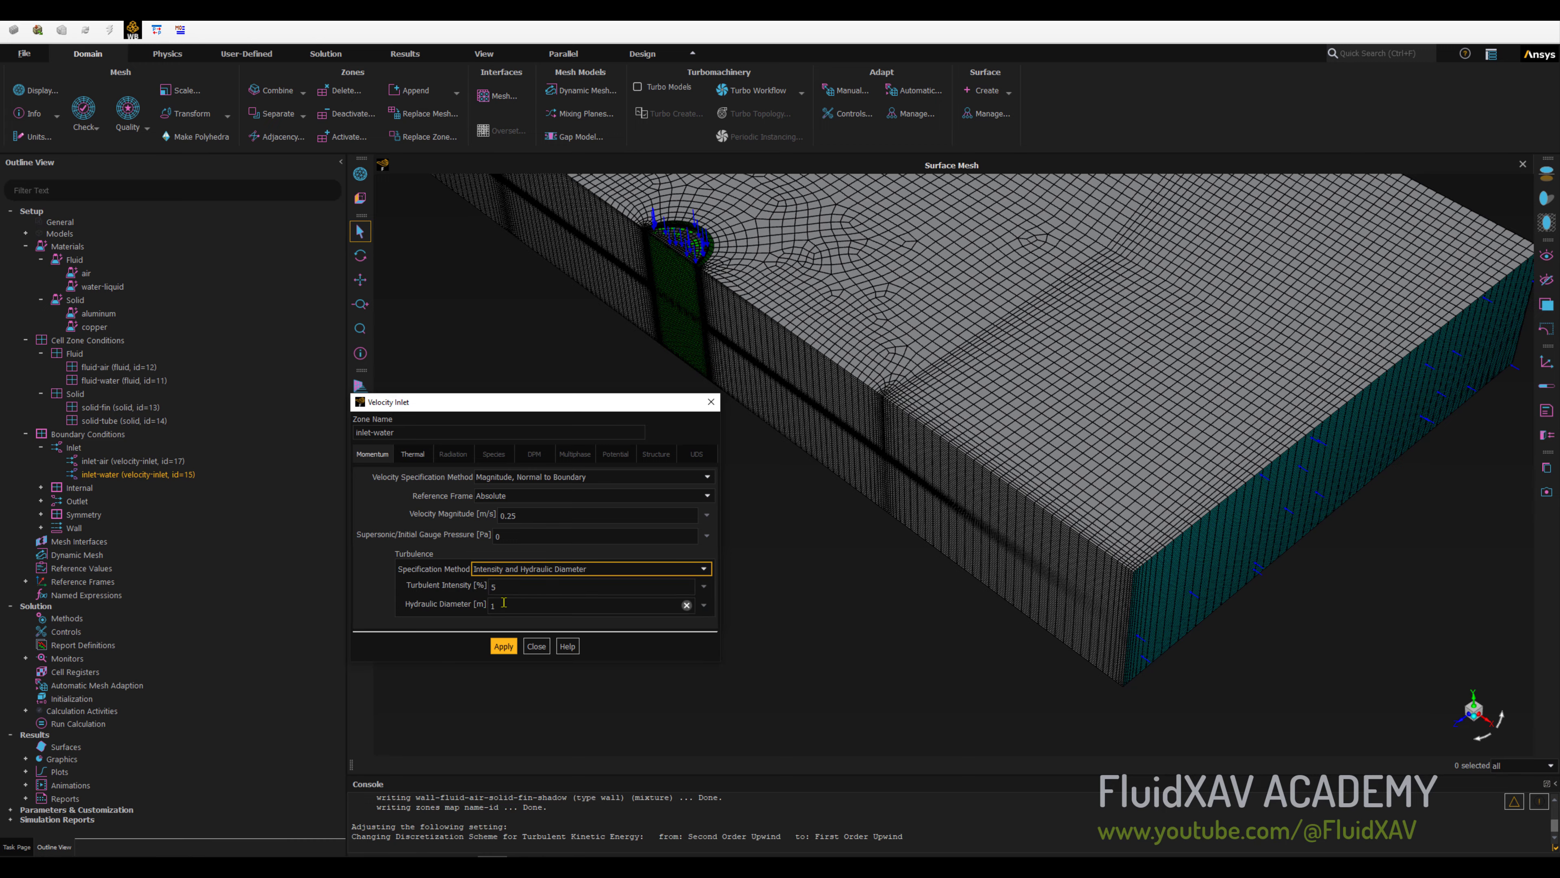
left_click_drag(528, 587, 449, 583)
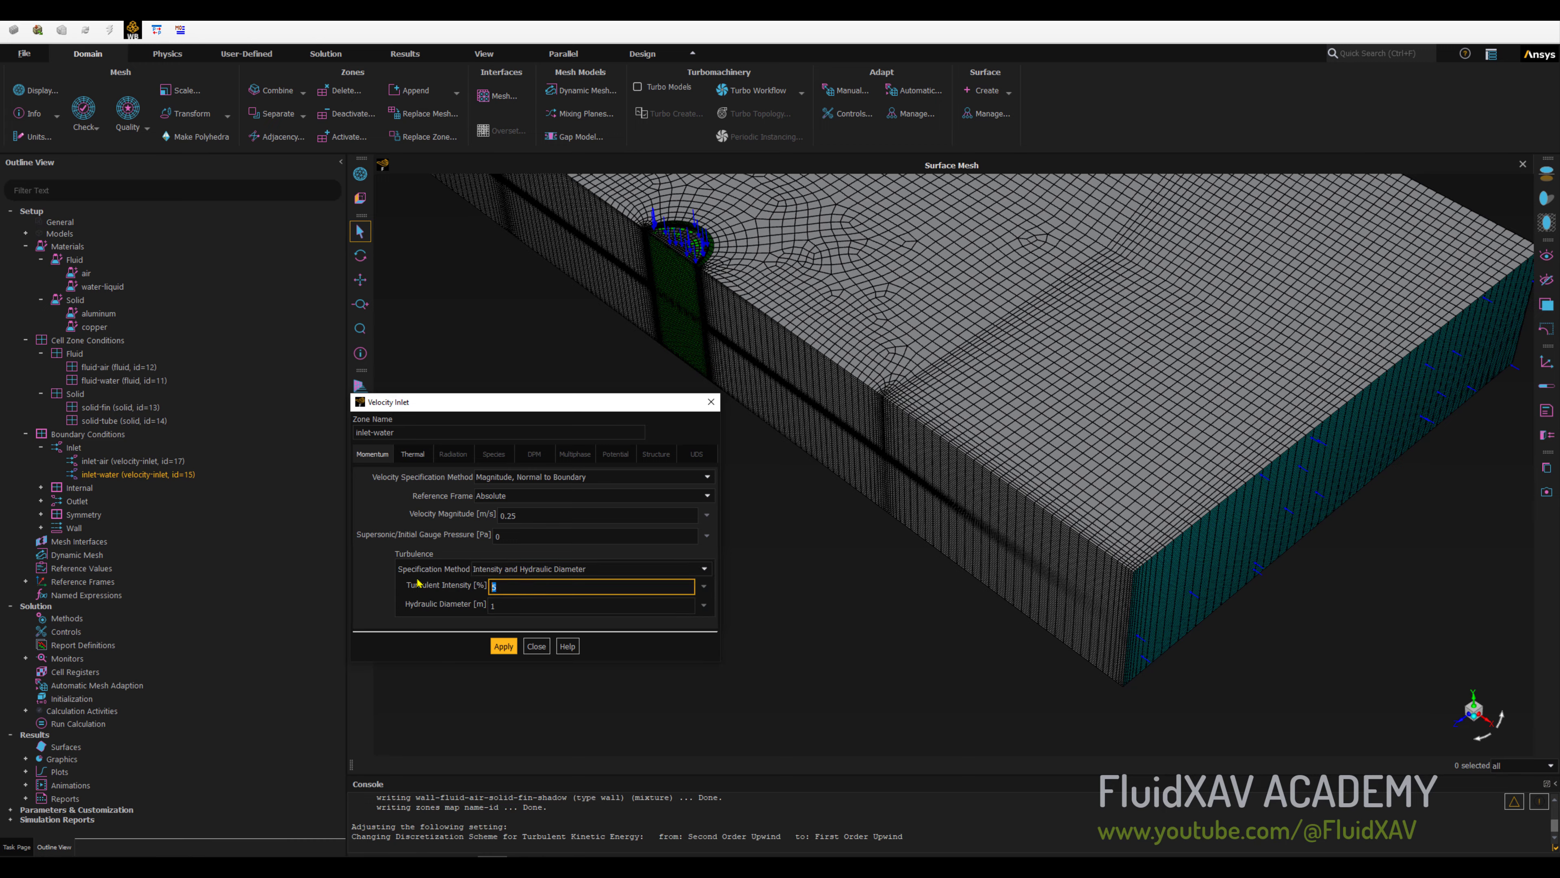
type("3")
left_click(531, 605)
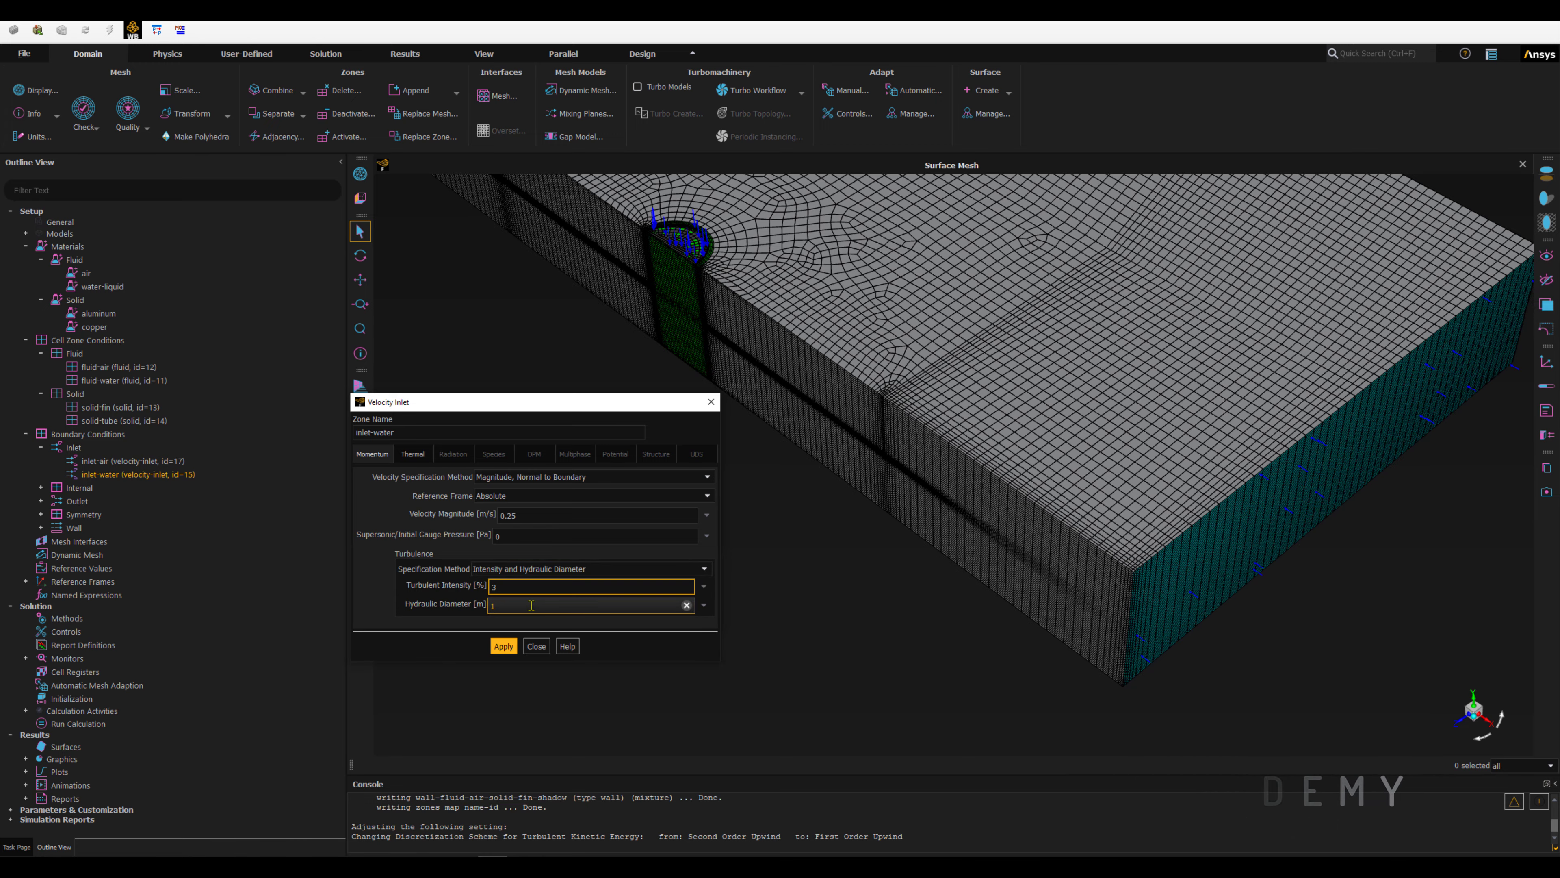
left_click_drag(531, 605, 484, 603)
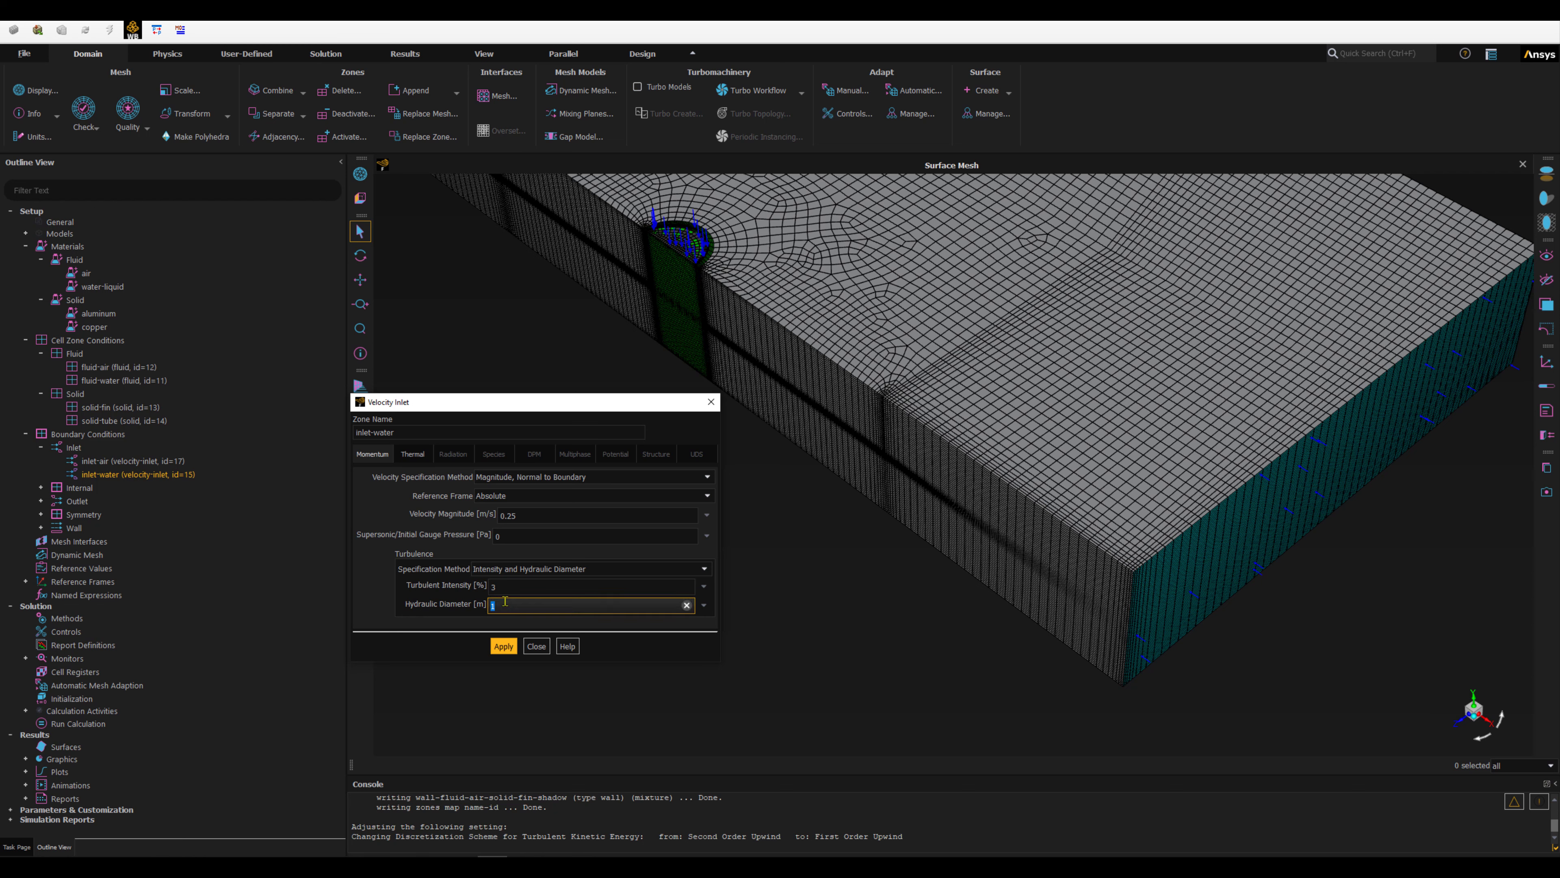
type("0.0125")
Set the inlet-water temperature to 60 °C, then apply and close the boundary condition.
left_click(413, 452)
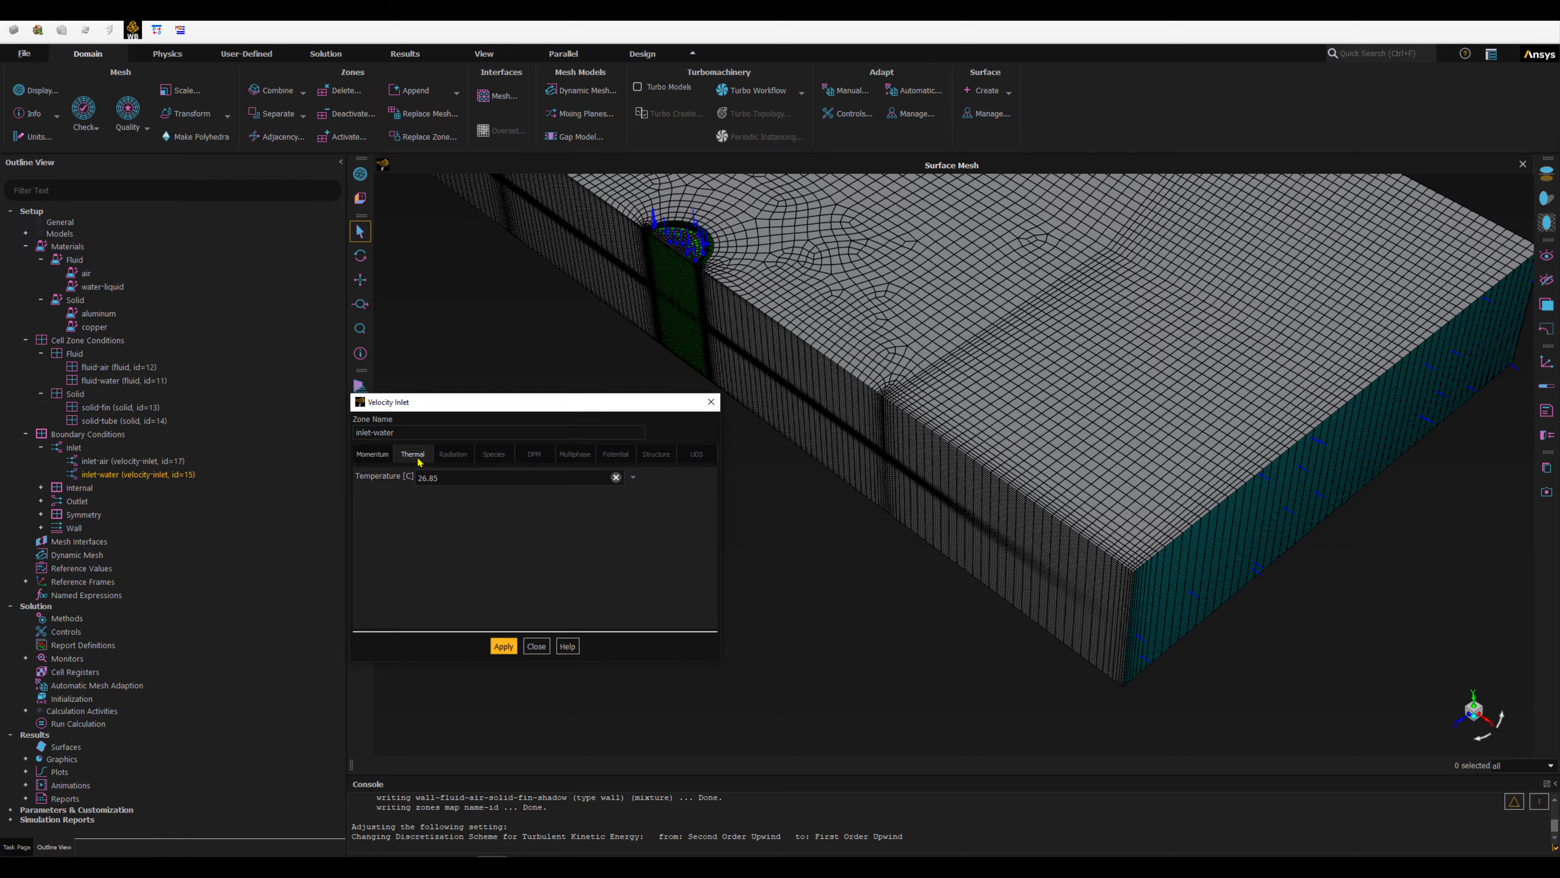
left_click(414, 455)
left_click_drag(445, 479, 388, 466)
type("6")
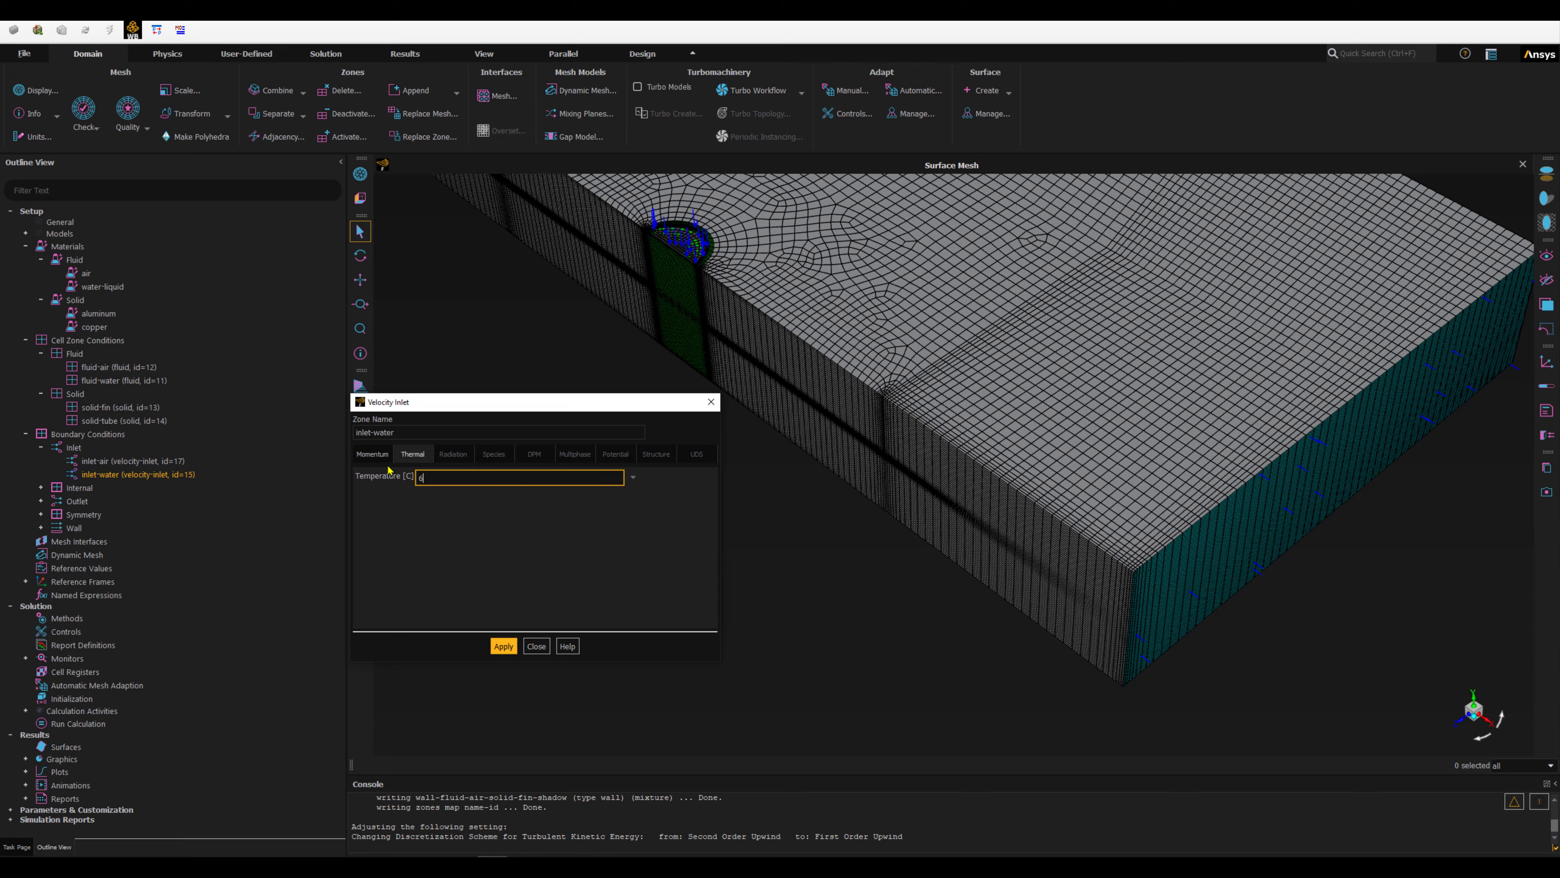
type("0")
left_click(504, 648)
left_click(537, 646)
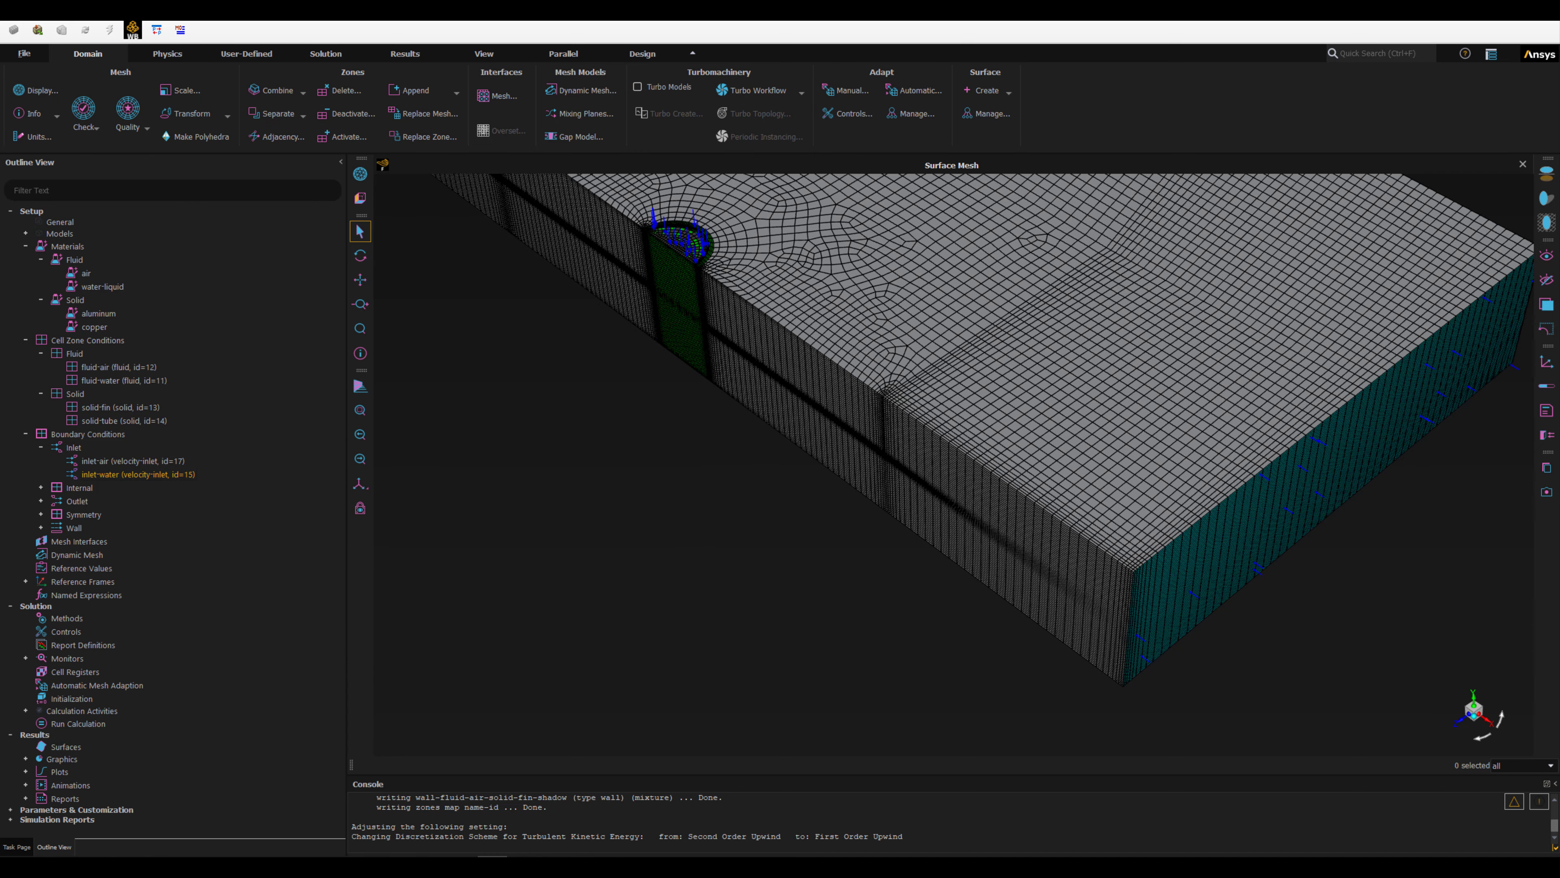
List the internal boundaries and display only the inlet-air boundary mesh.
left_click(42, 488)
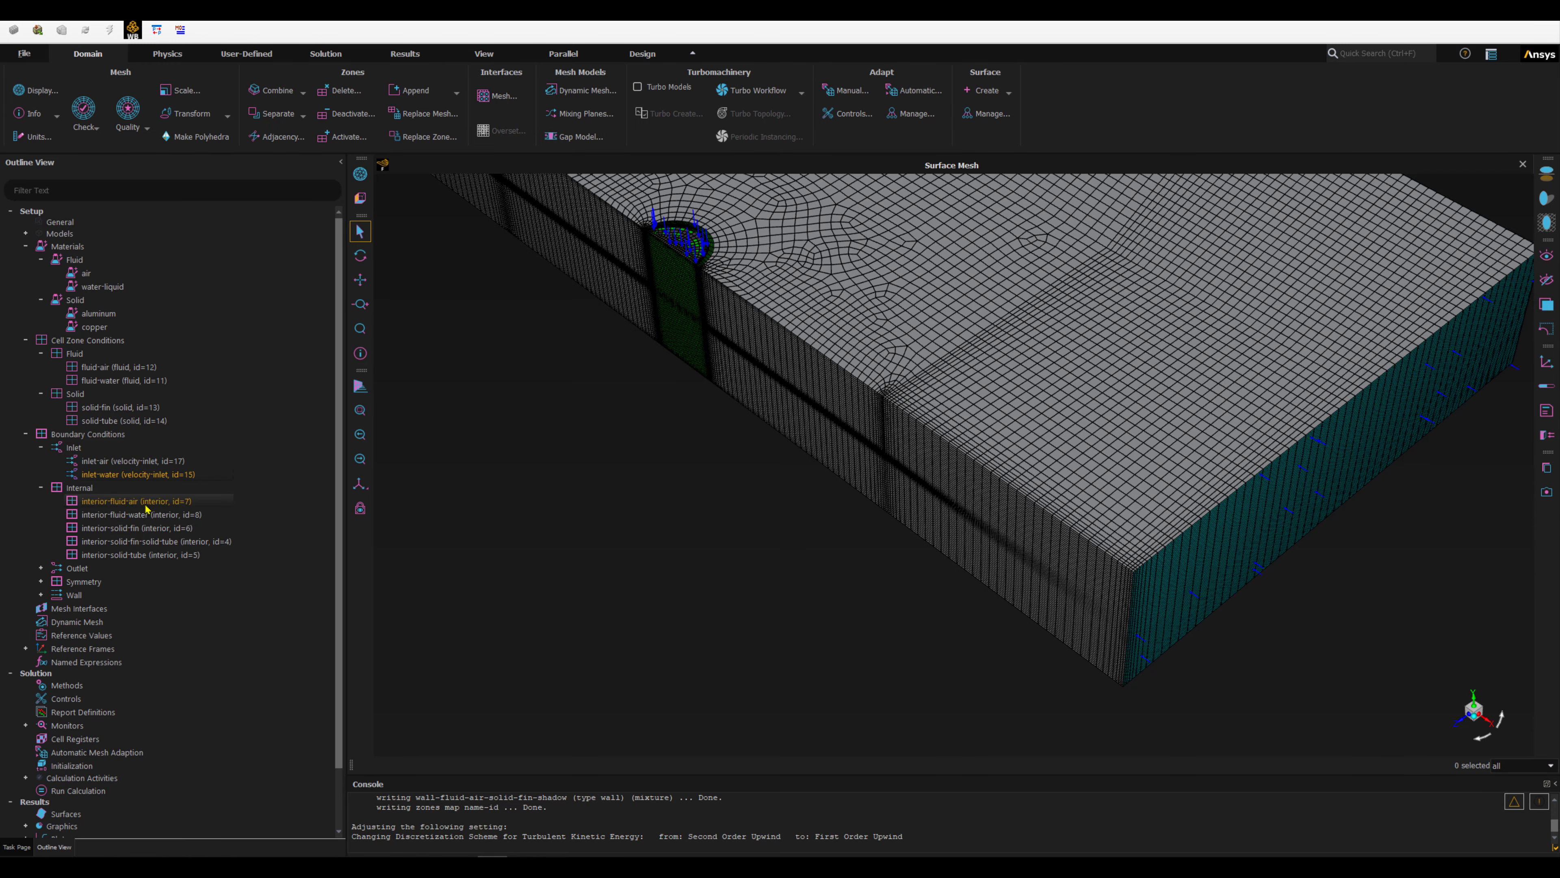
middle_click_drag(584, 490, 610, 537, "ctrl")
scroll(585, 504, "up", 2)
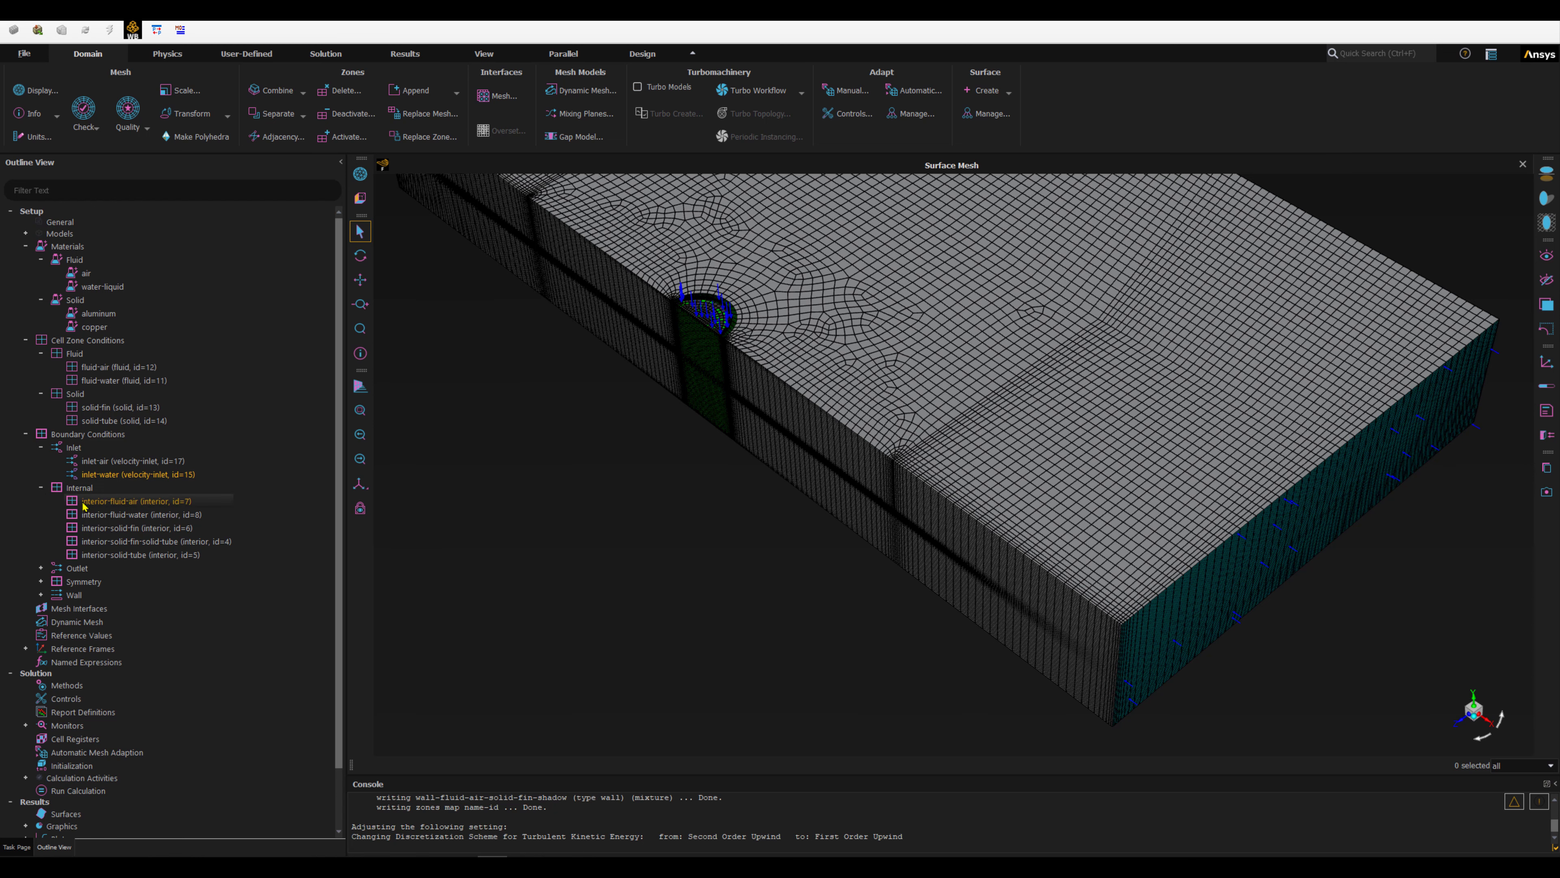
right_click(94, 463)
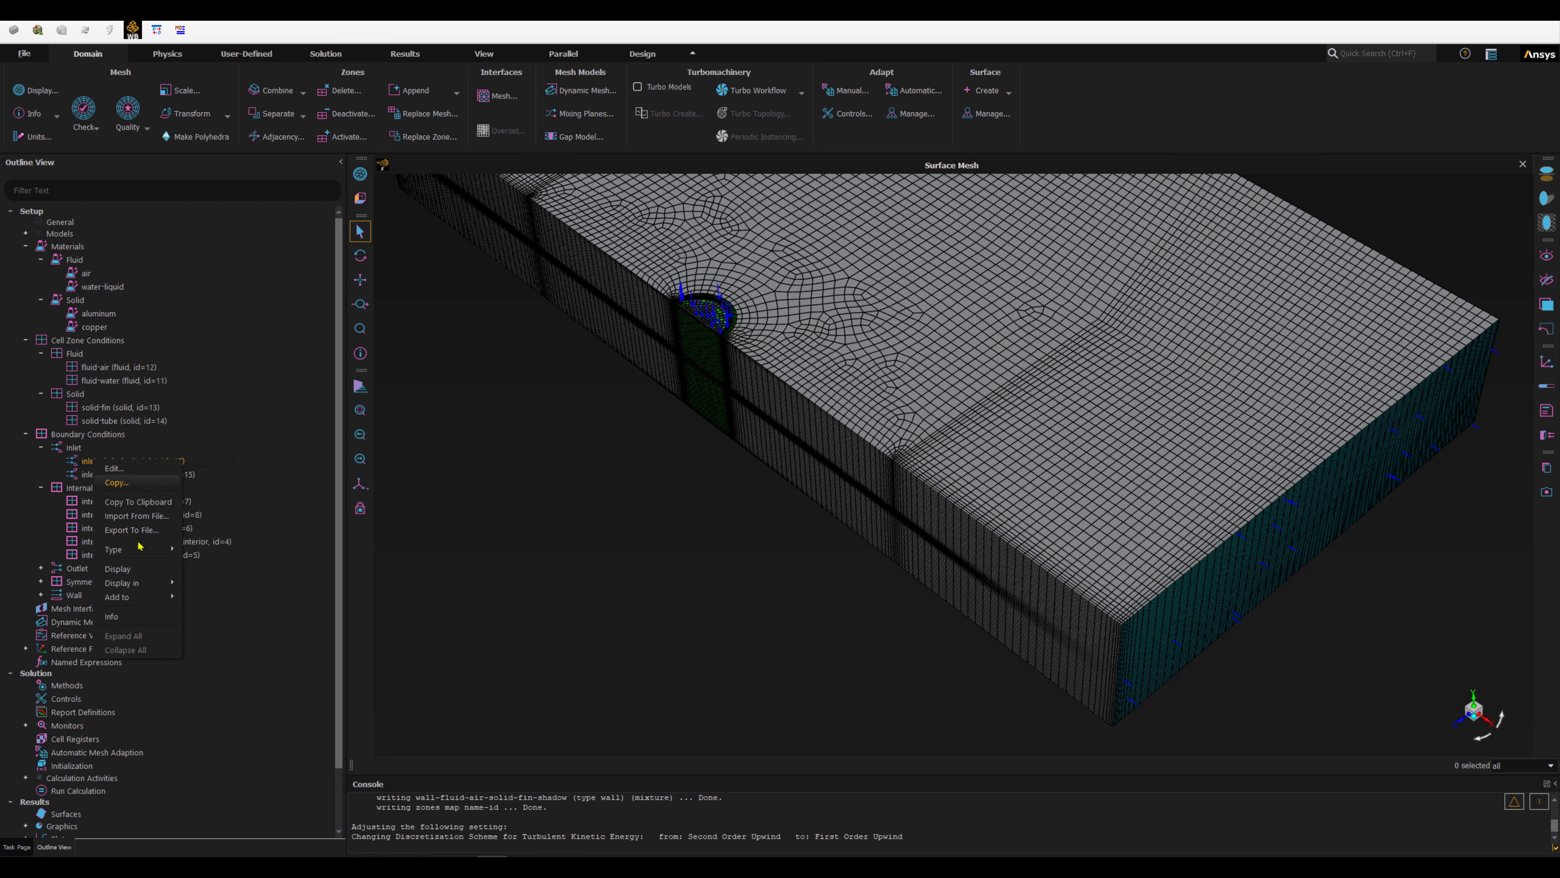
left_click(118, 570)
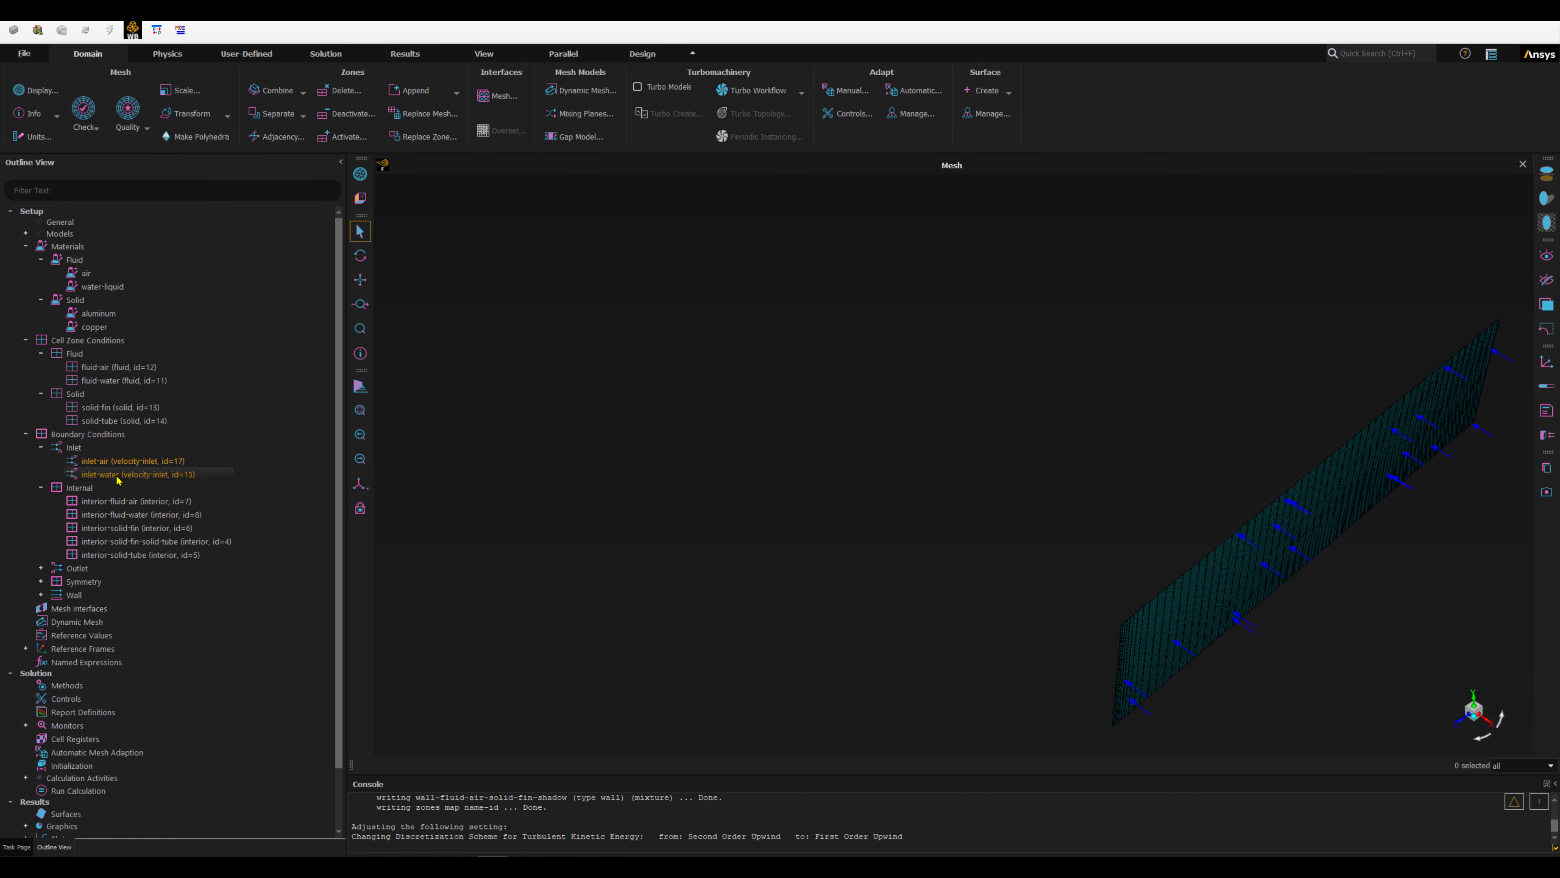
Add the inlet-water boundary mesh to the display alongside the air inlet.
right_click(99, 476)
left_click(93, 478)
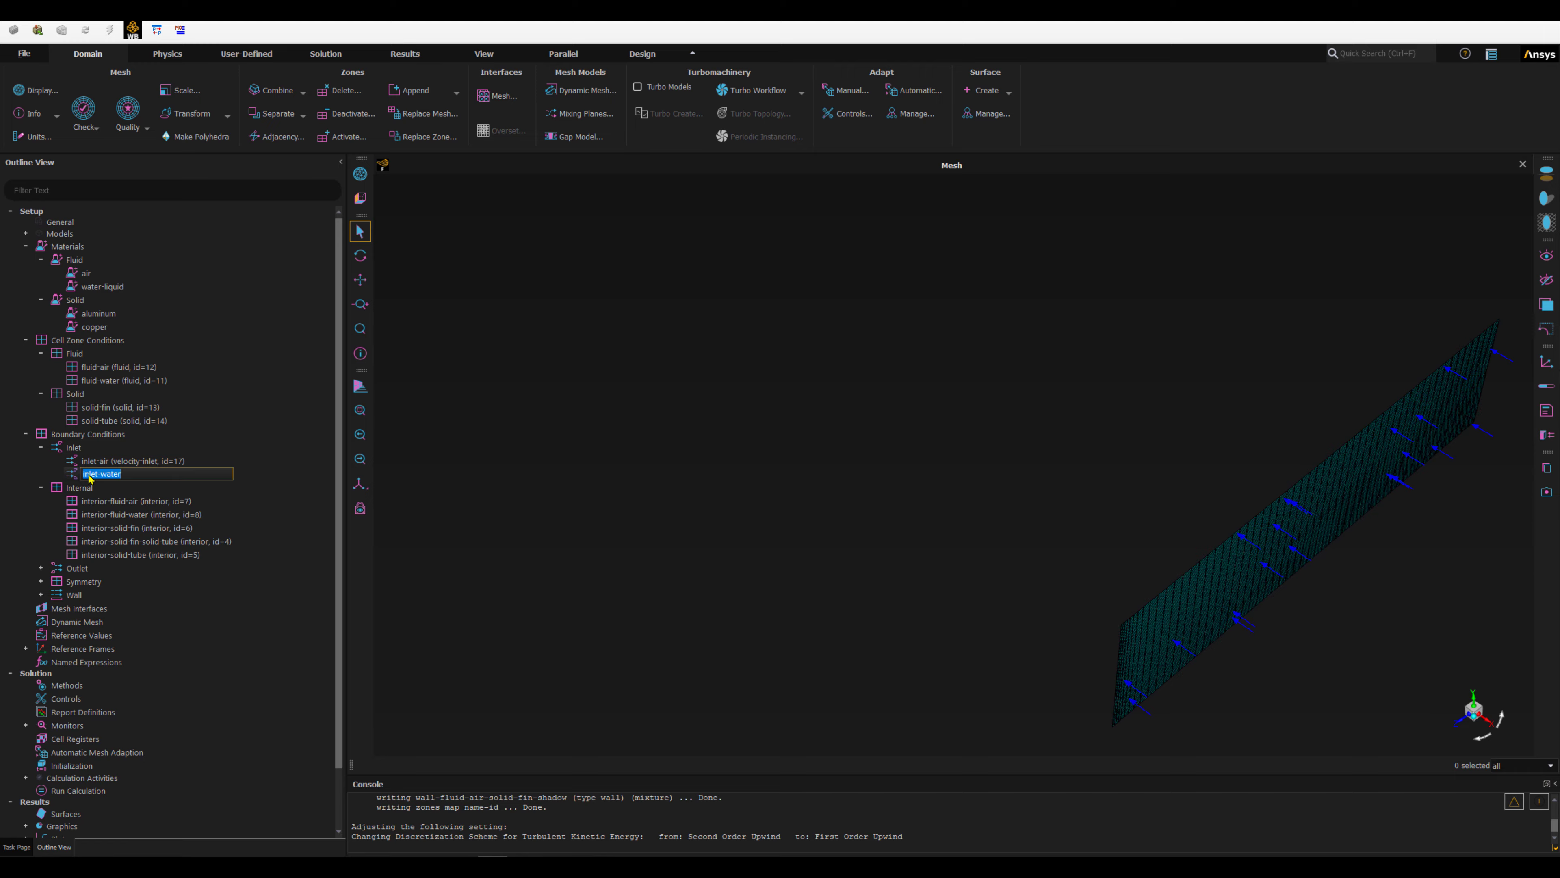
left_click(568, 515)
left_click_drag(122, 475, 655, 411)
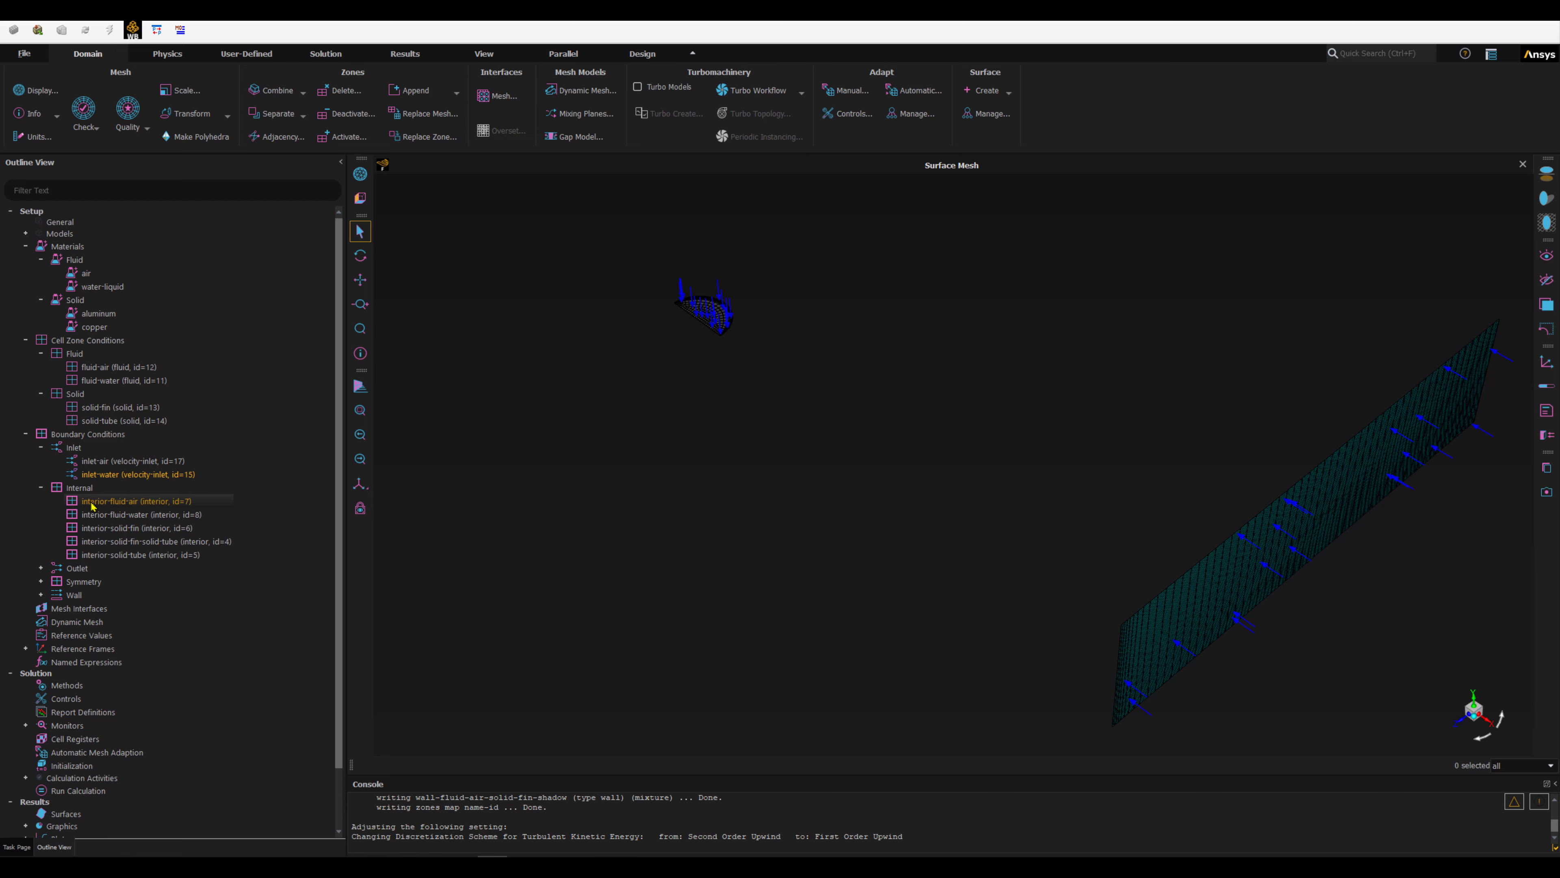
Add the interior-fluid-air and interior-fluid-water meshes to the display, then collapse the internal boundaries list.
left_click_drag(93, 502, 779, 443)
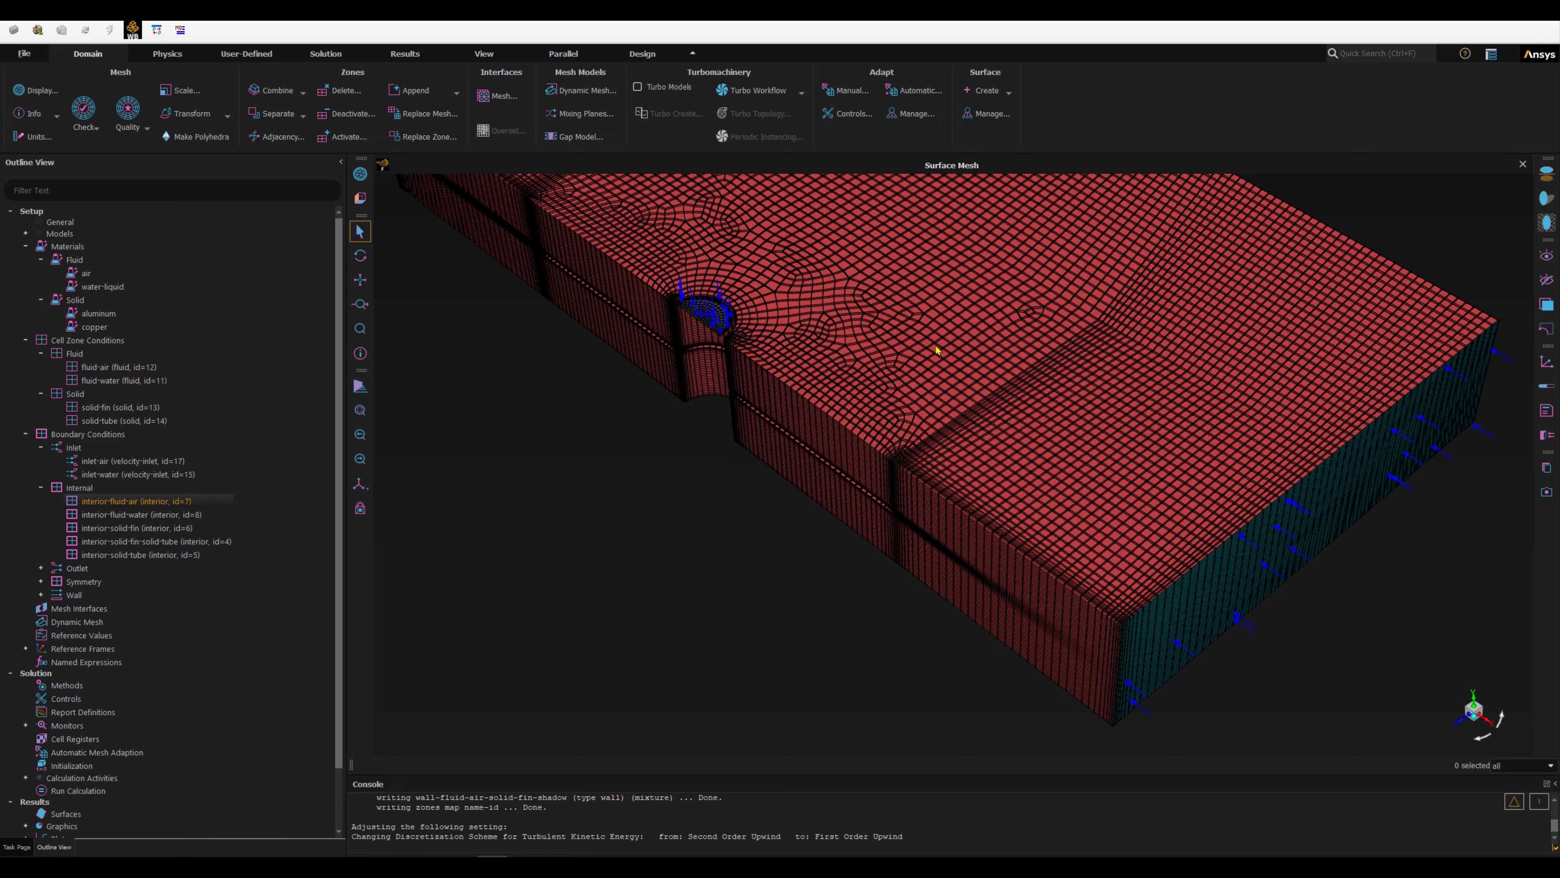
left_click(117, 515, "ctrl")
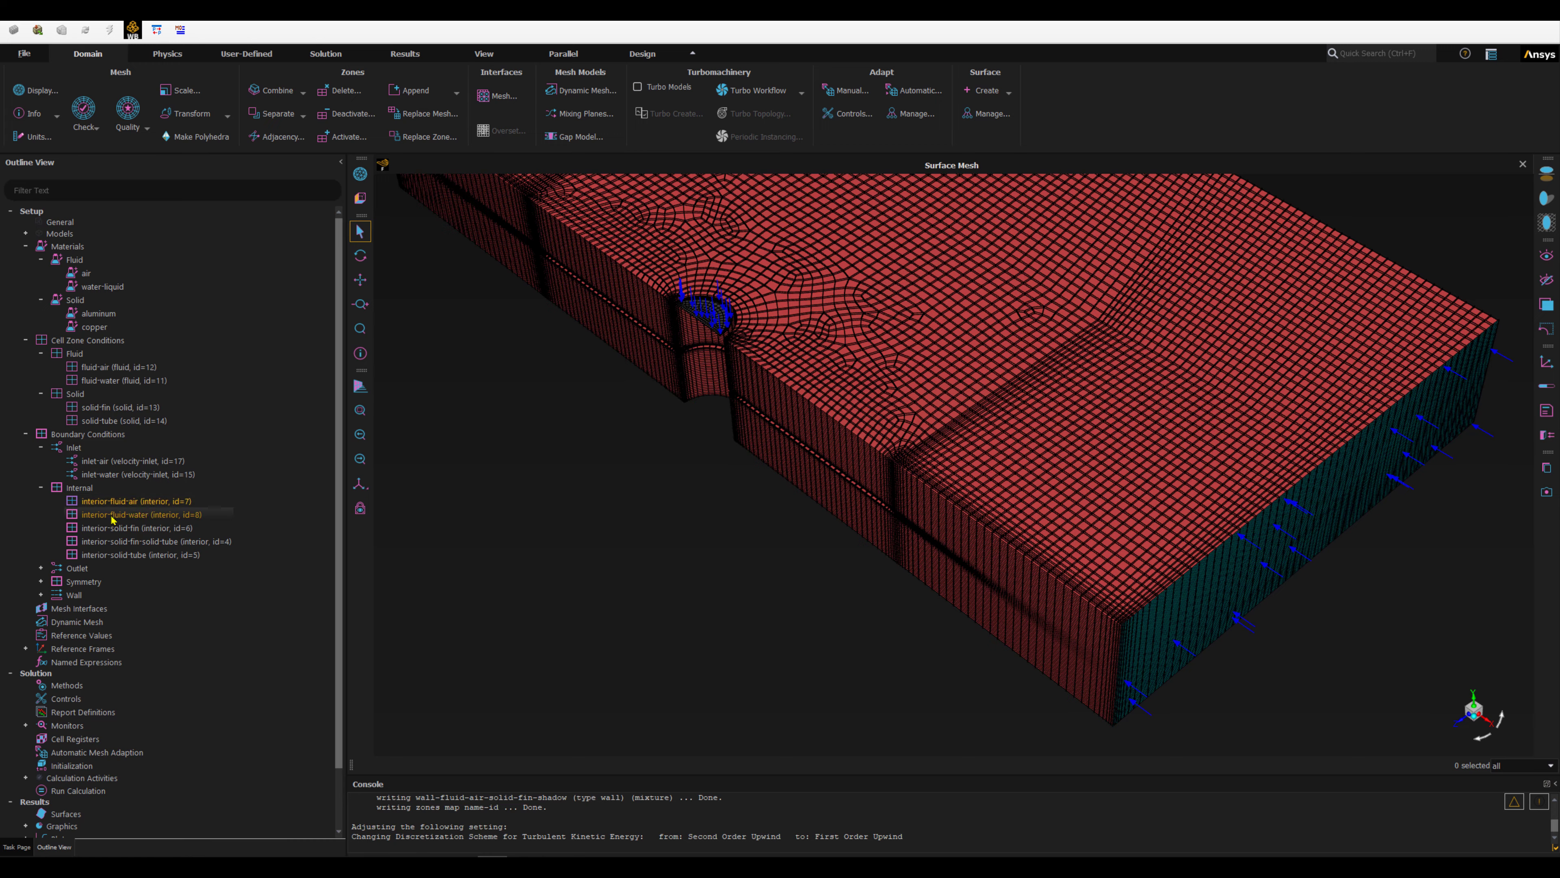
left_click_drag(112, 518, 348, 507)
left_click(703, 377)
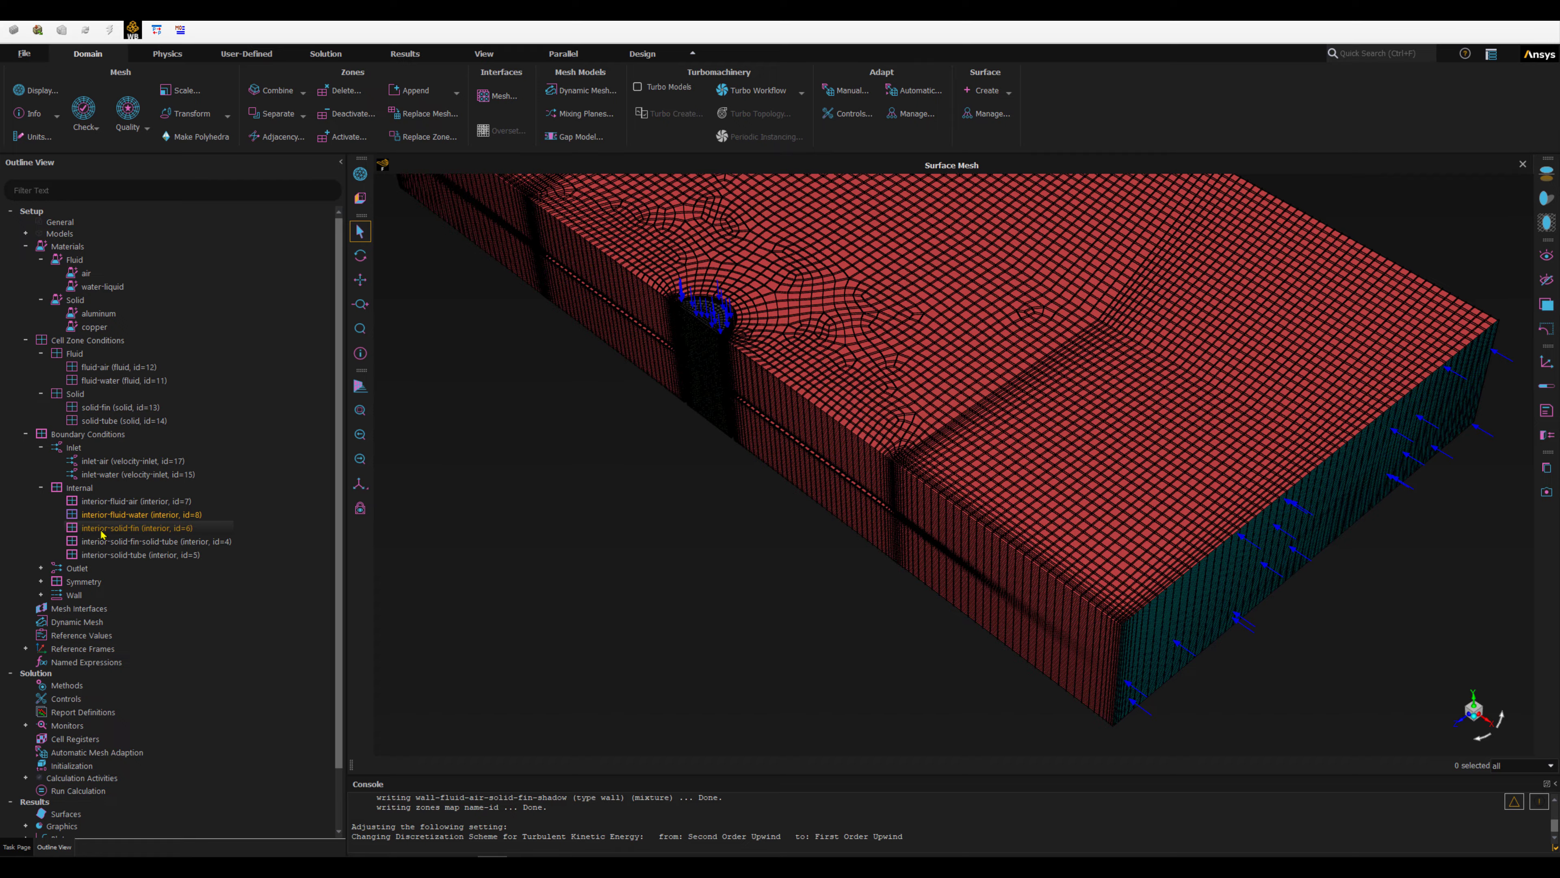
scroll(87, 510, "down", 1)
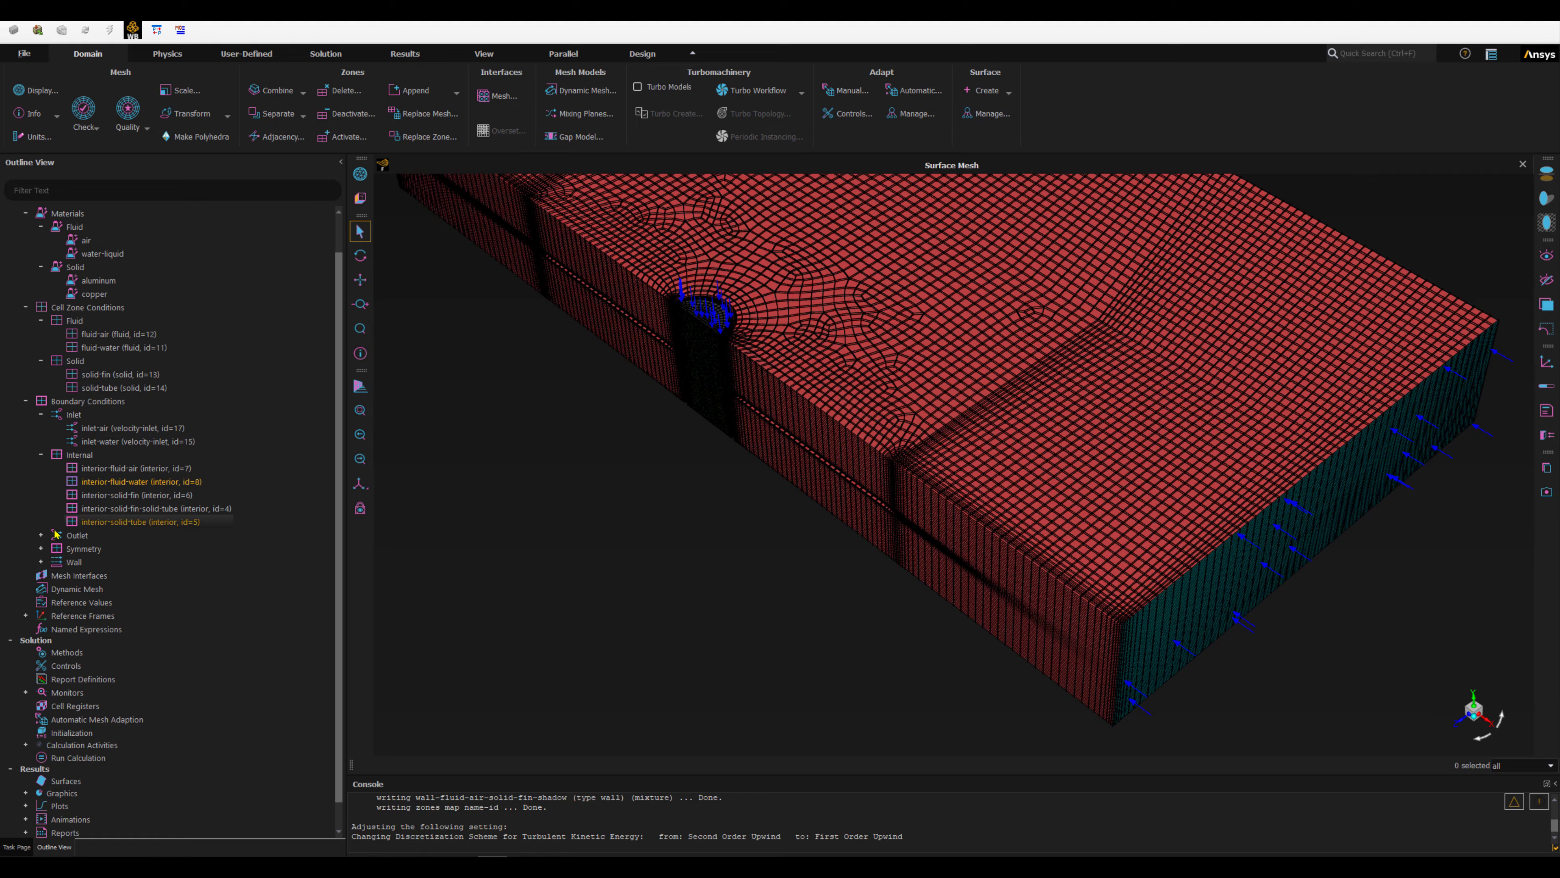
left_click(41, 454)
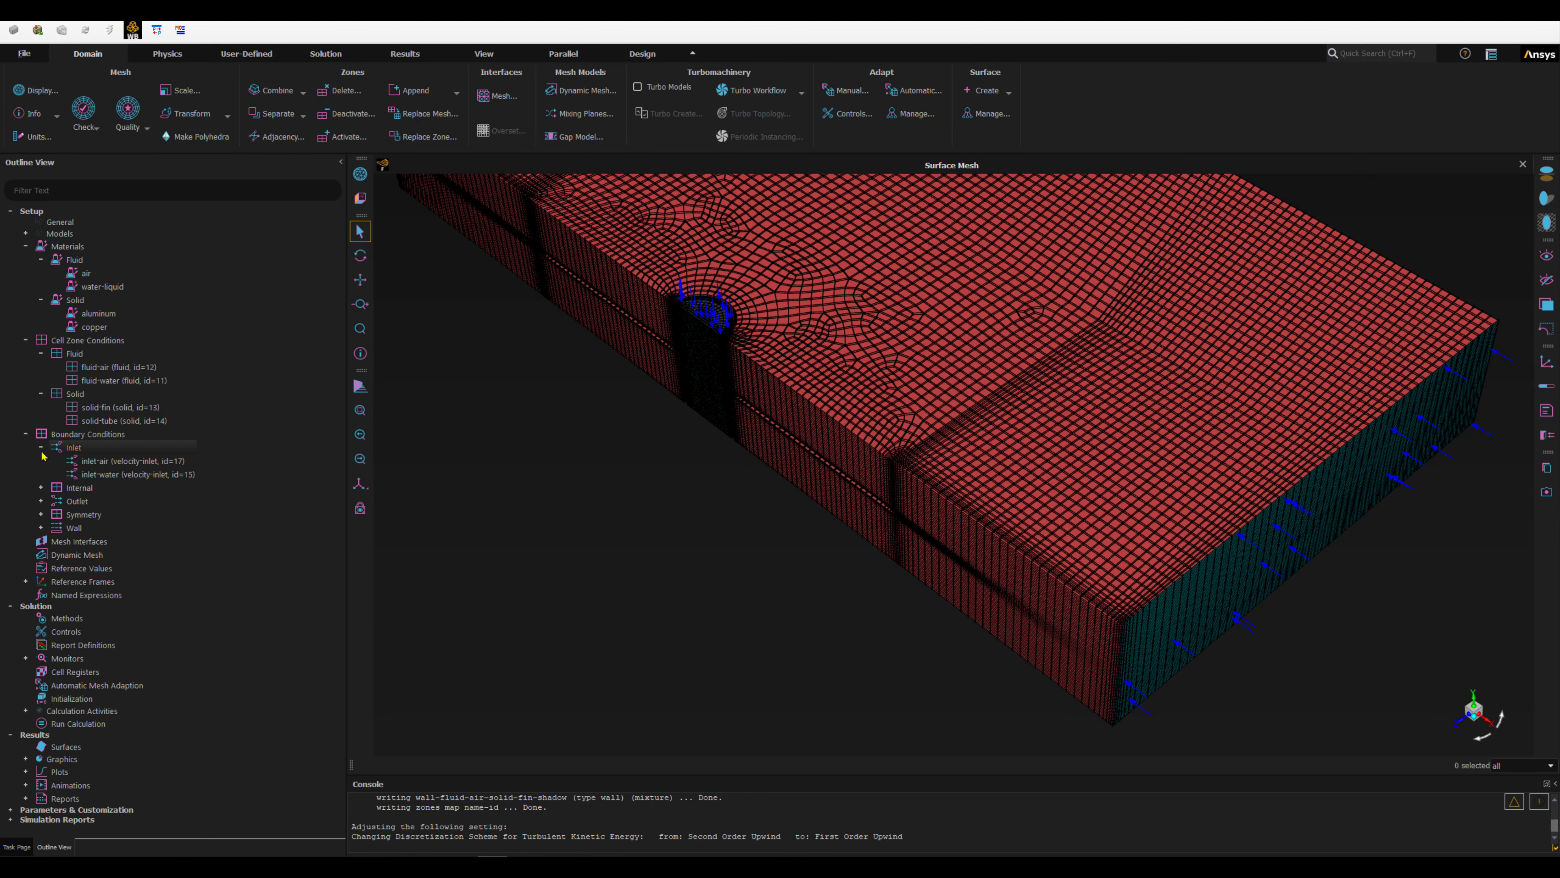
List the outlet boundaries and review the momentum settings of outlet-air and outlet-water, closing each dialog.
left_click(41, 501)
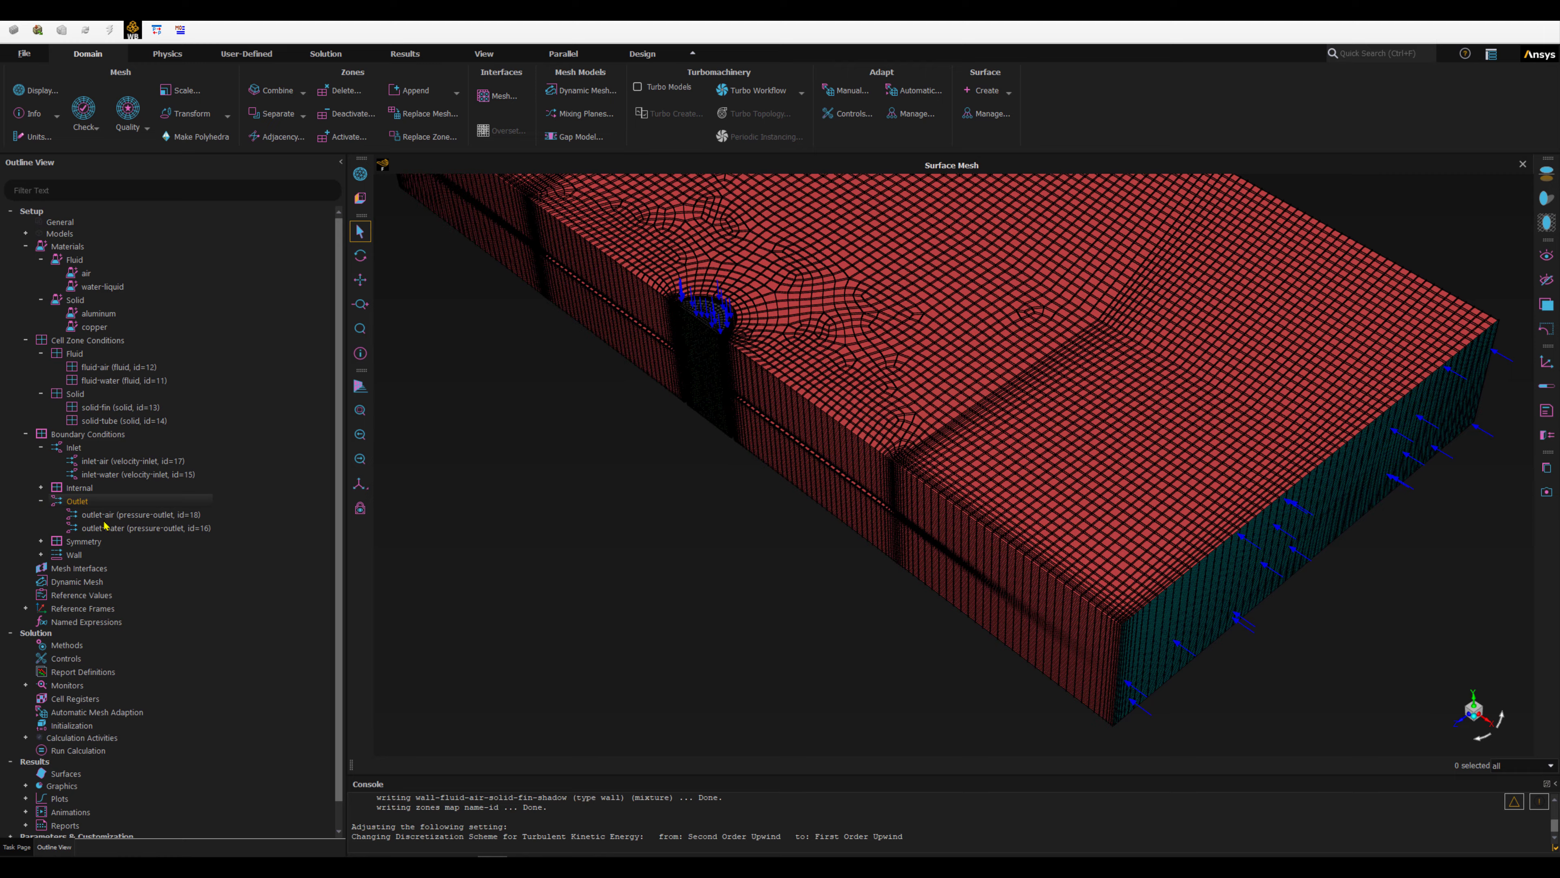
left_click(89, 516)
left_click(113, 520)
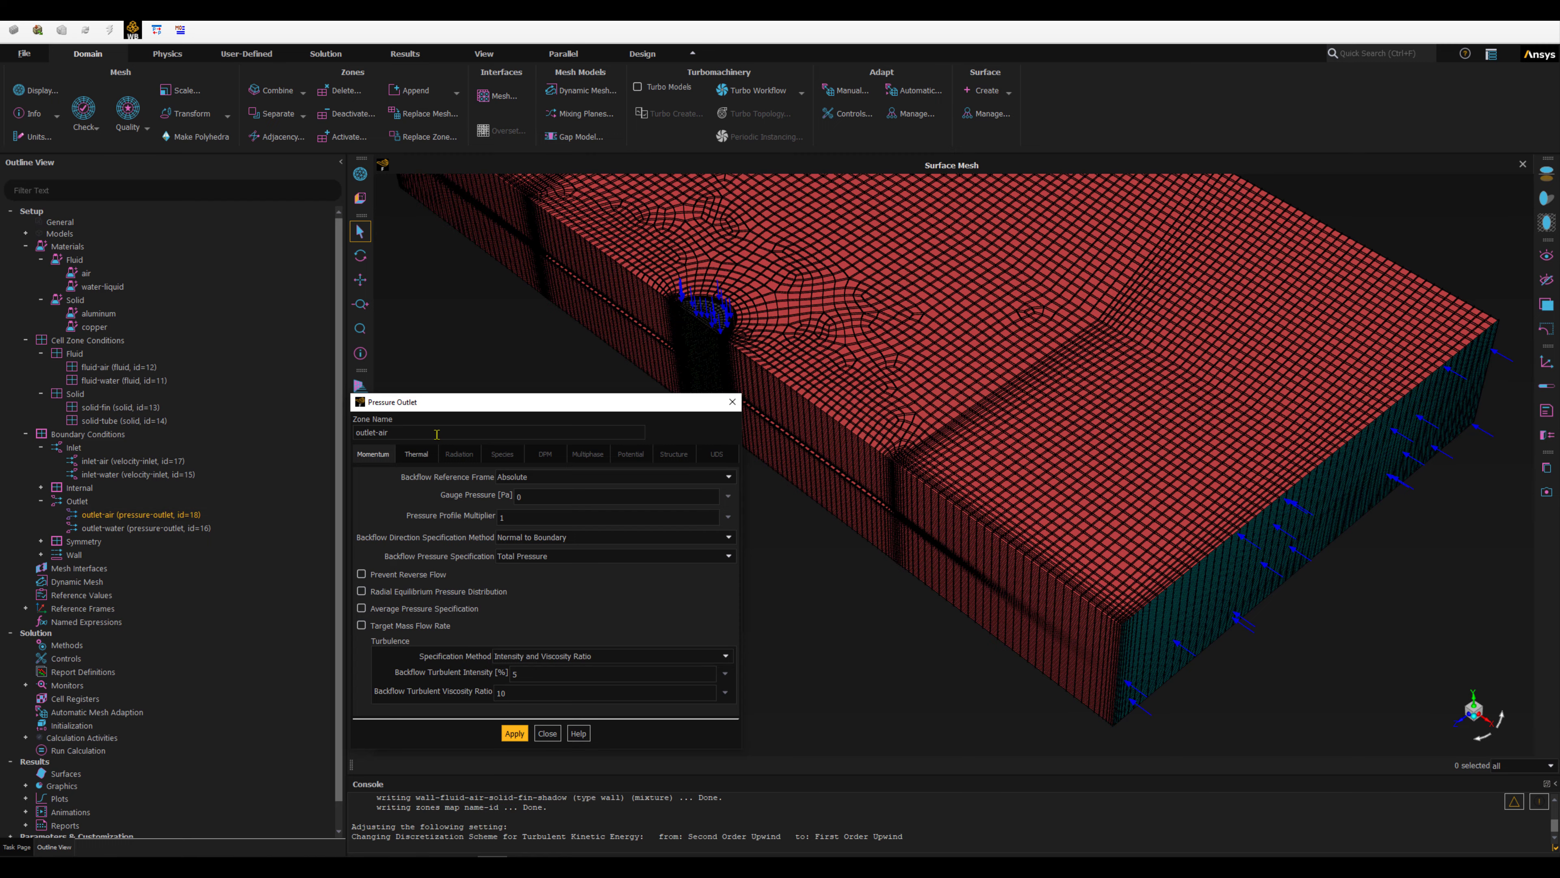
left_click(547, 733)
left_click(140, 528)
left_click(540, 733)
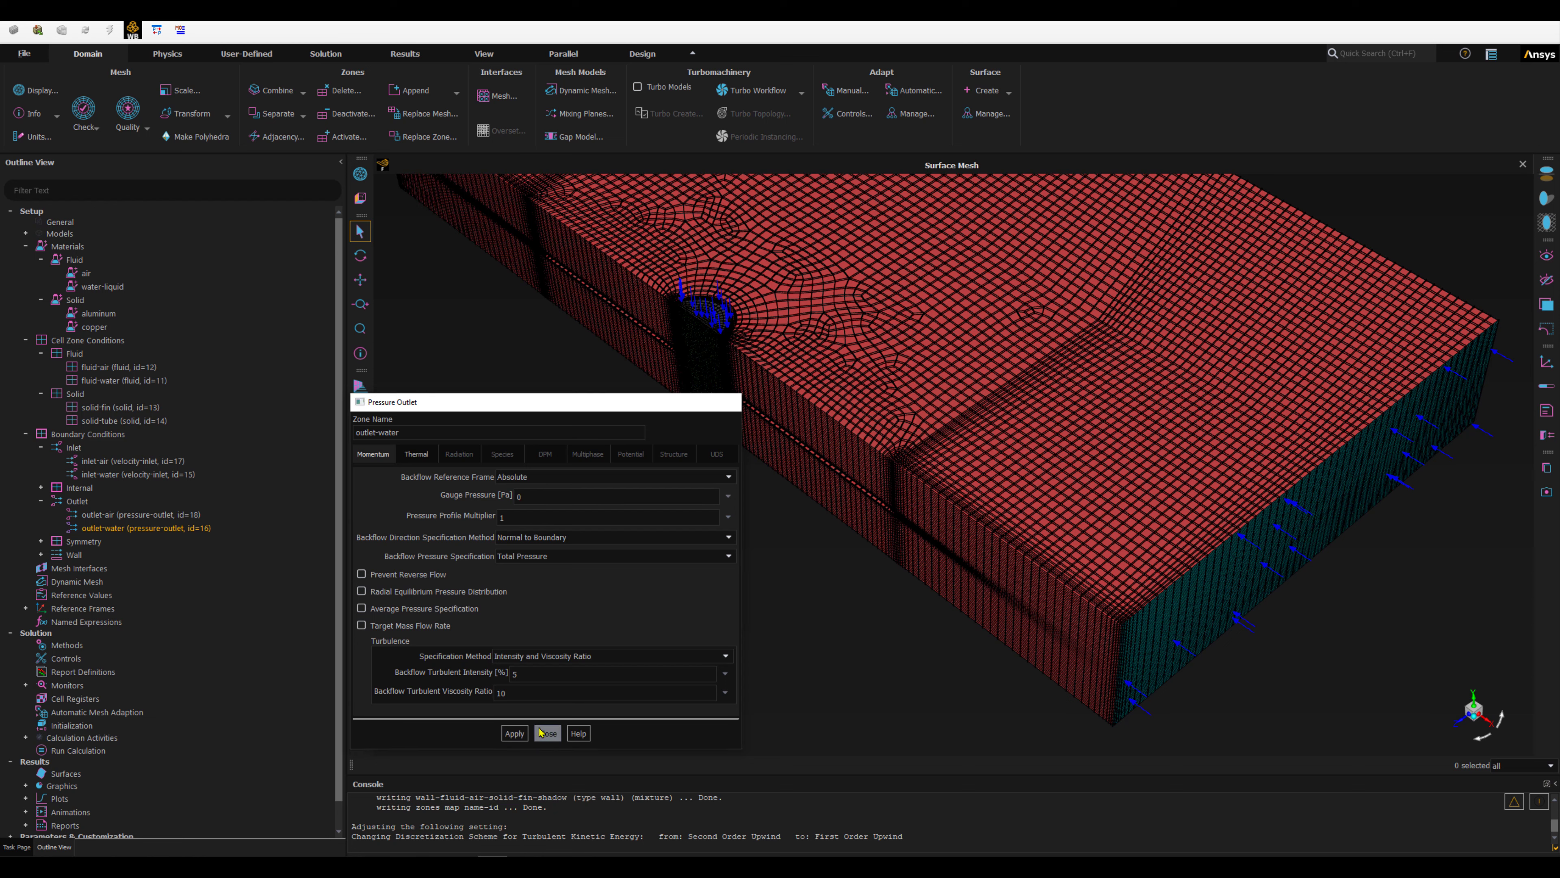
List the symmetry and wall boundary zones to review them.
left_click(40, 541)
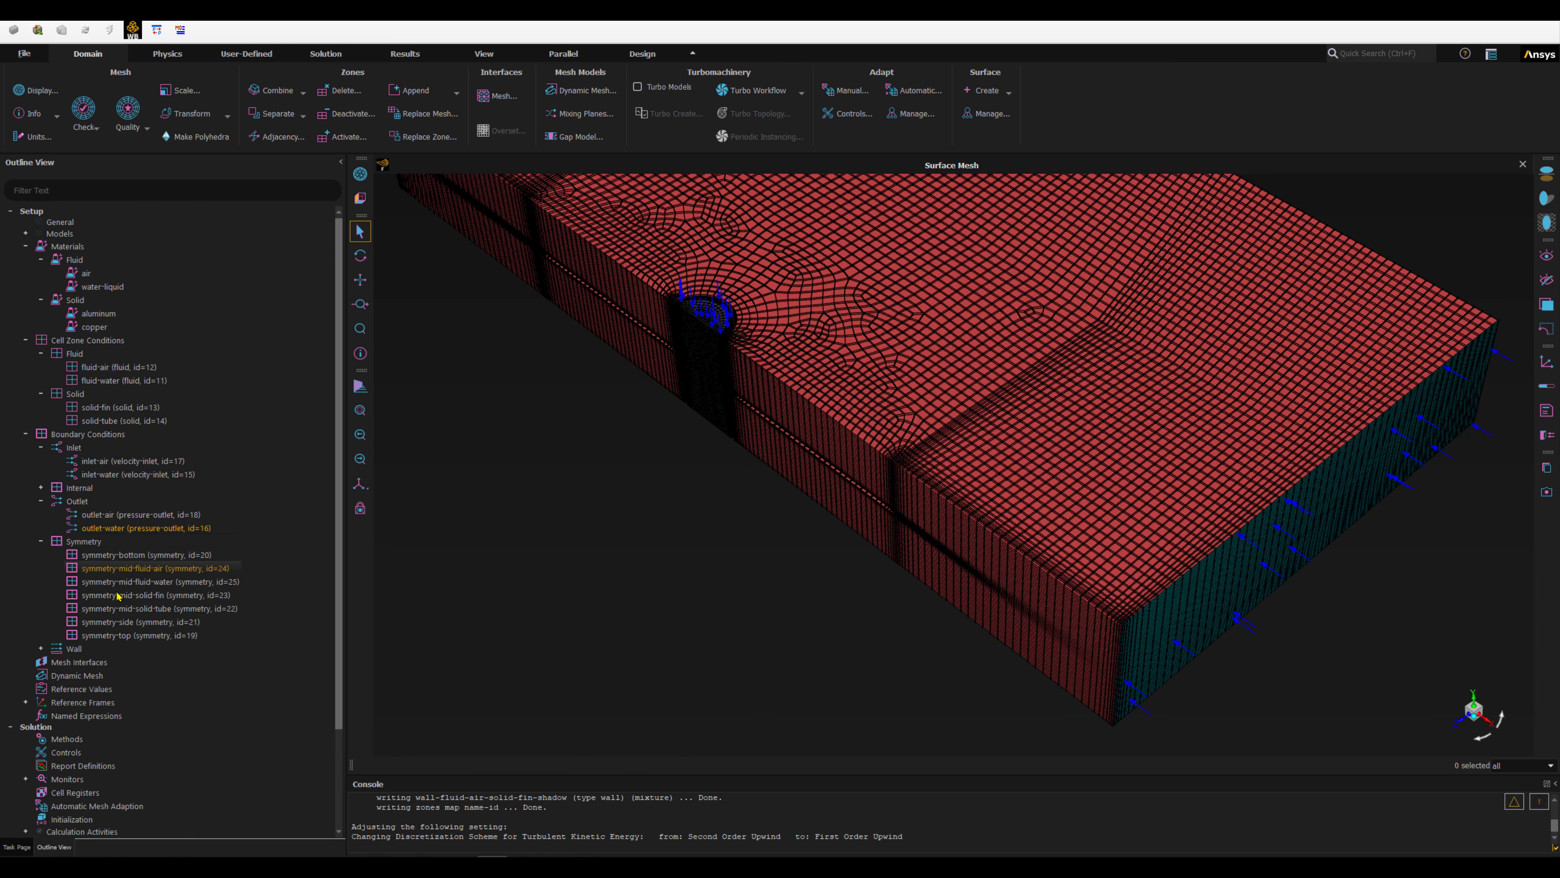
scroll(123, 568, "down", 1)
scroll(121, 569, "down", 1)
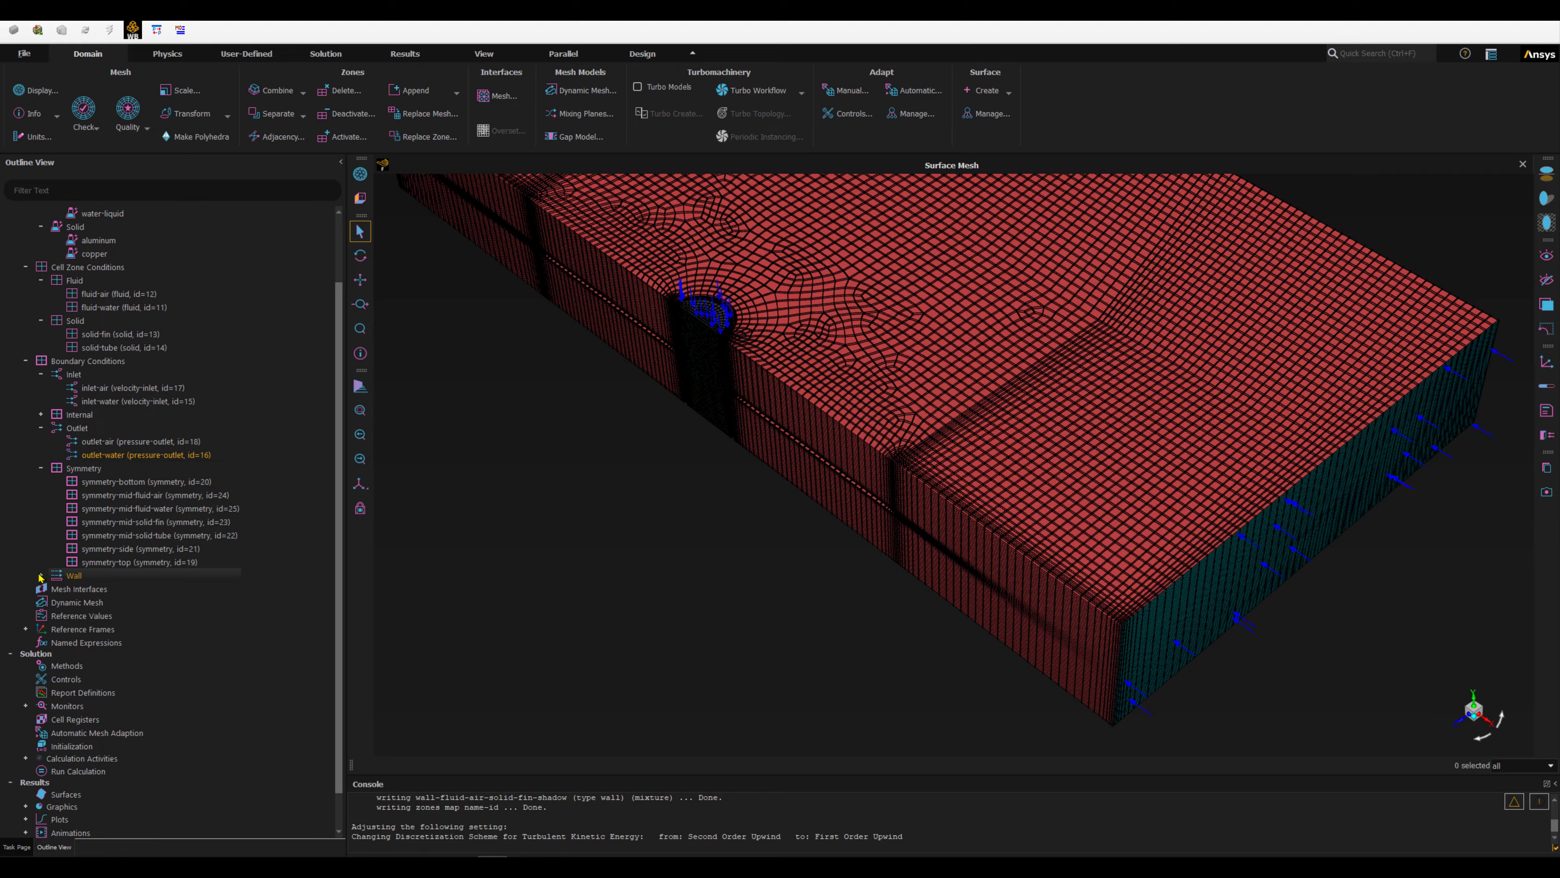
double_click(63, 578)
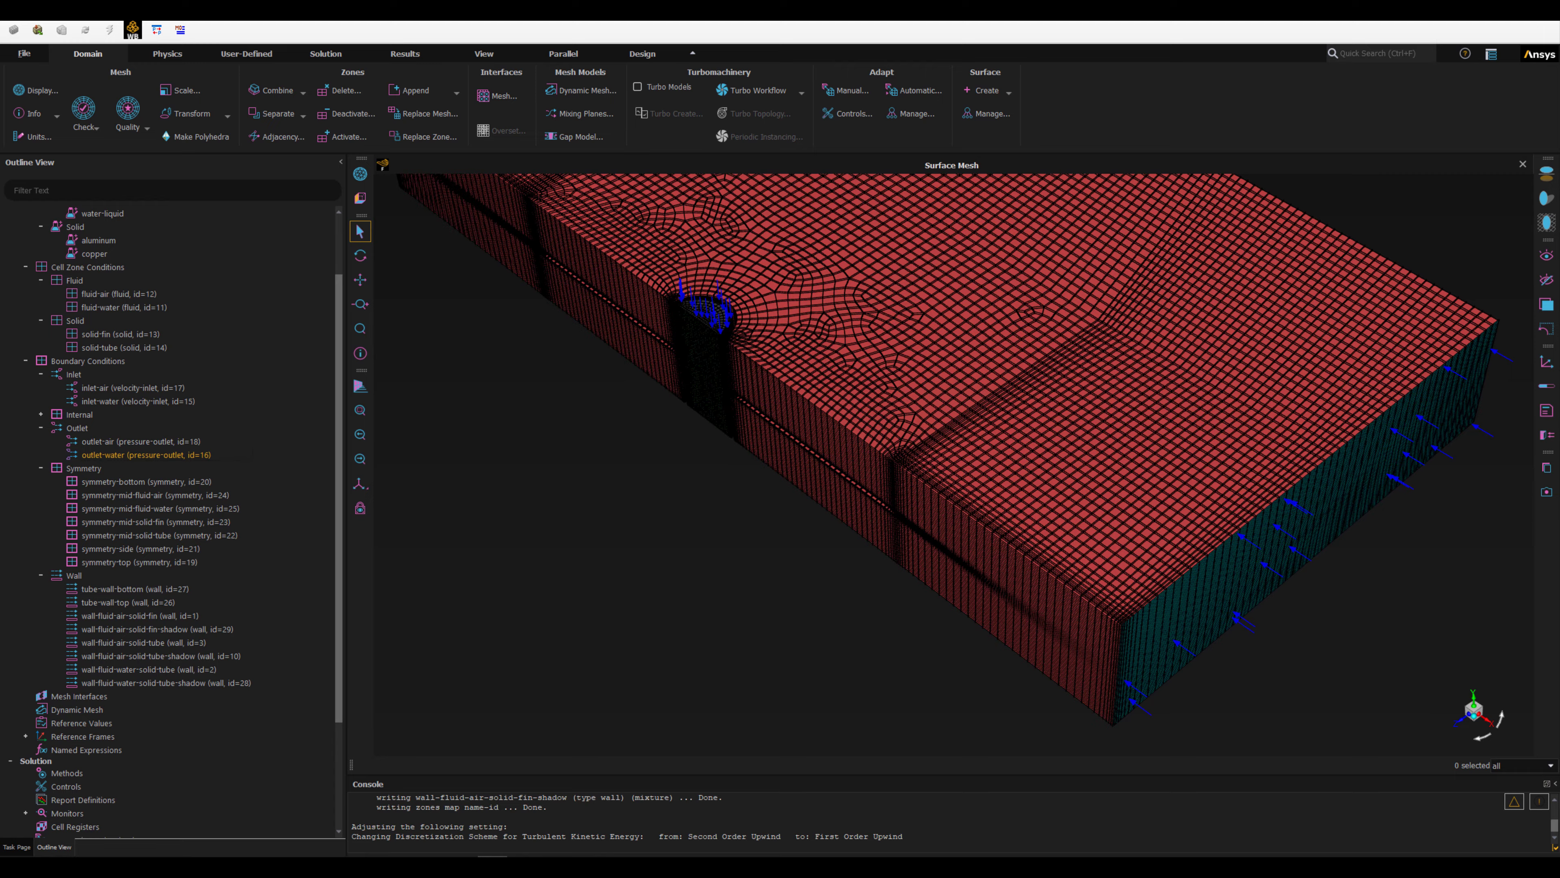
Display only the inlet-air boundary mesh again and add the inlet-water mesh to it.
left_click(149, 389, "ctrl")
right_click(149, 392)
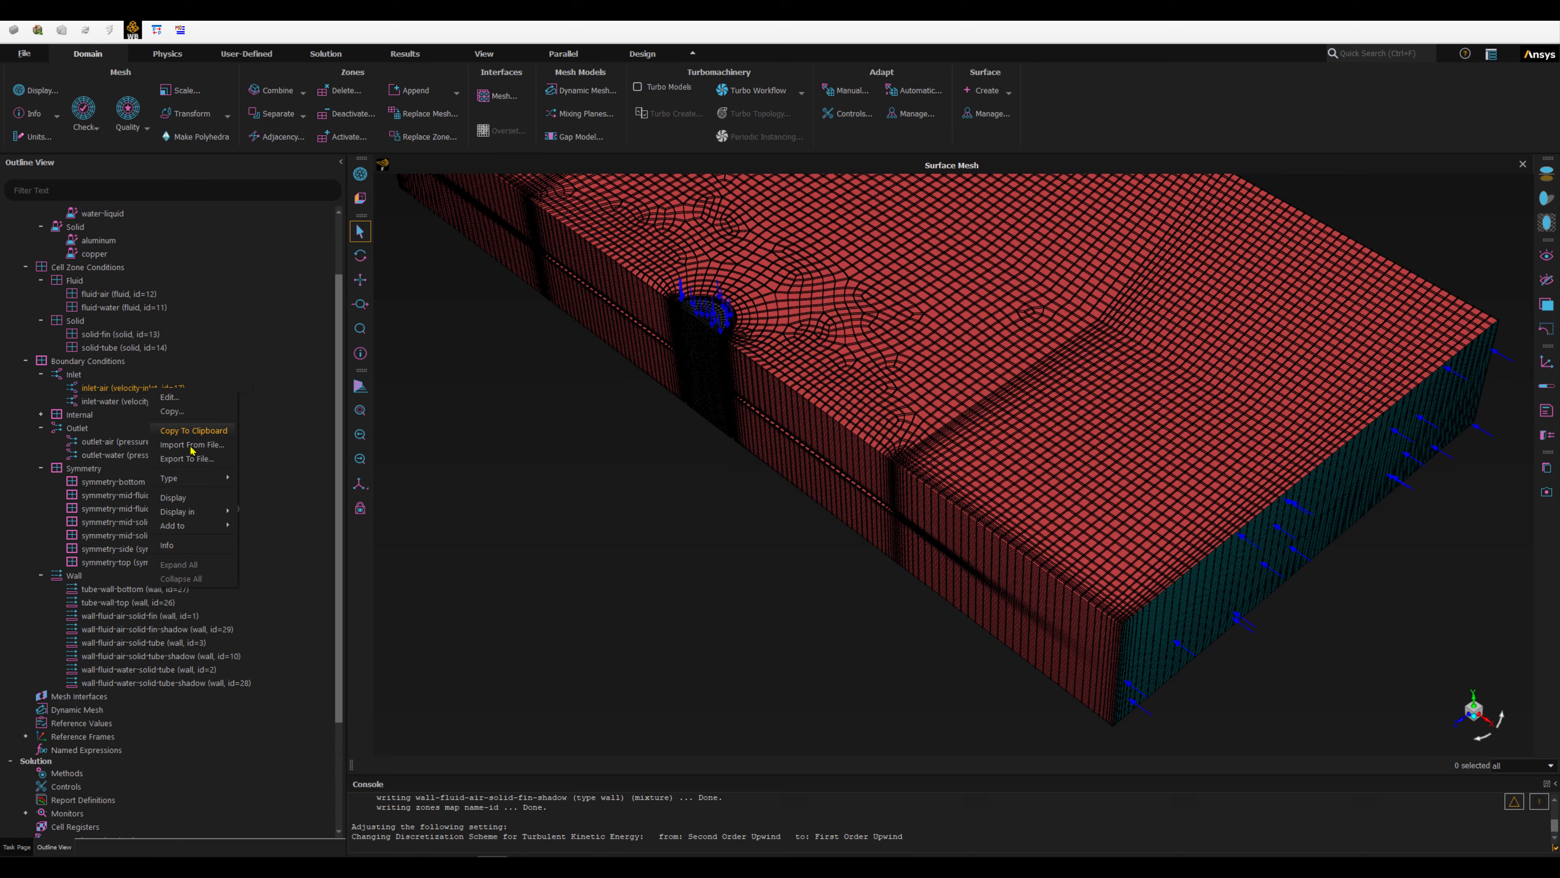
left_click(182, 497)
left_click_drag(140, 404, 612, 435)
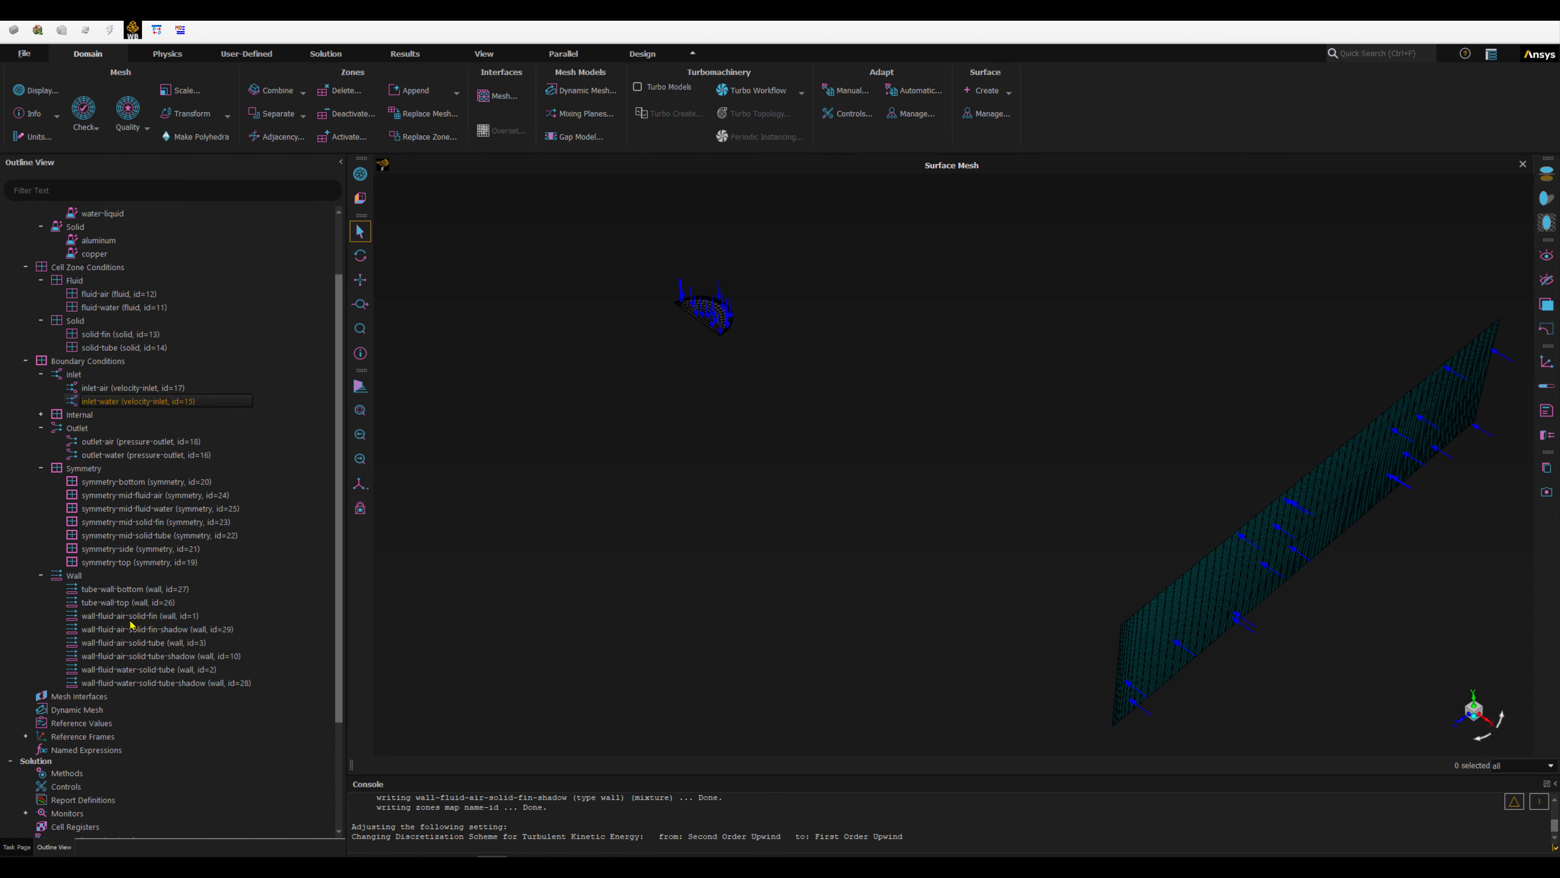
Isolate the inlet-water mesh and add the tube-wall-top and tube-wall-bottom meshes to the display.
left_click(83, 594)
scroll(768, 271, "up", 6)
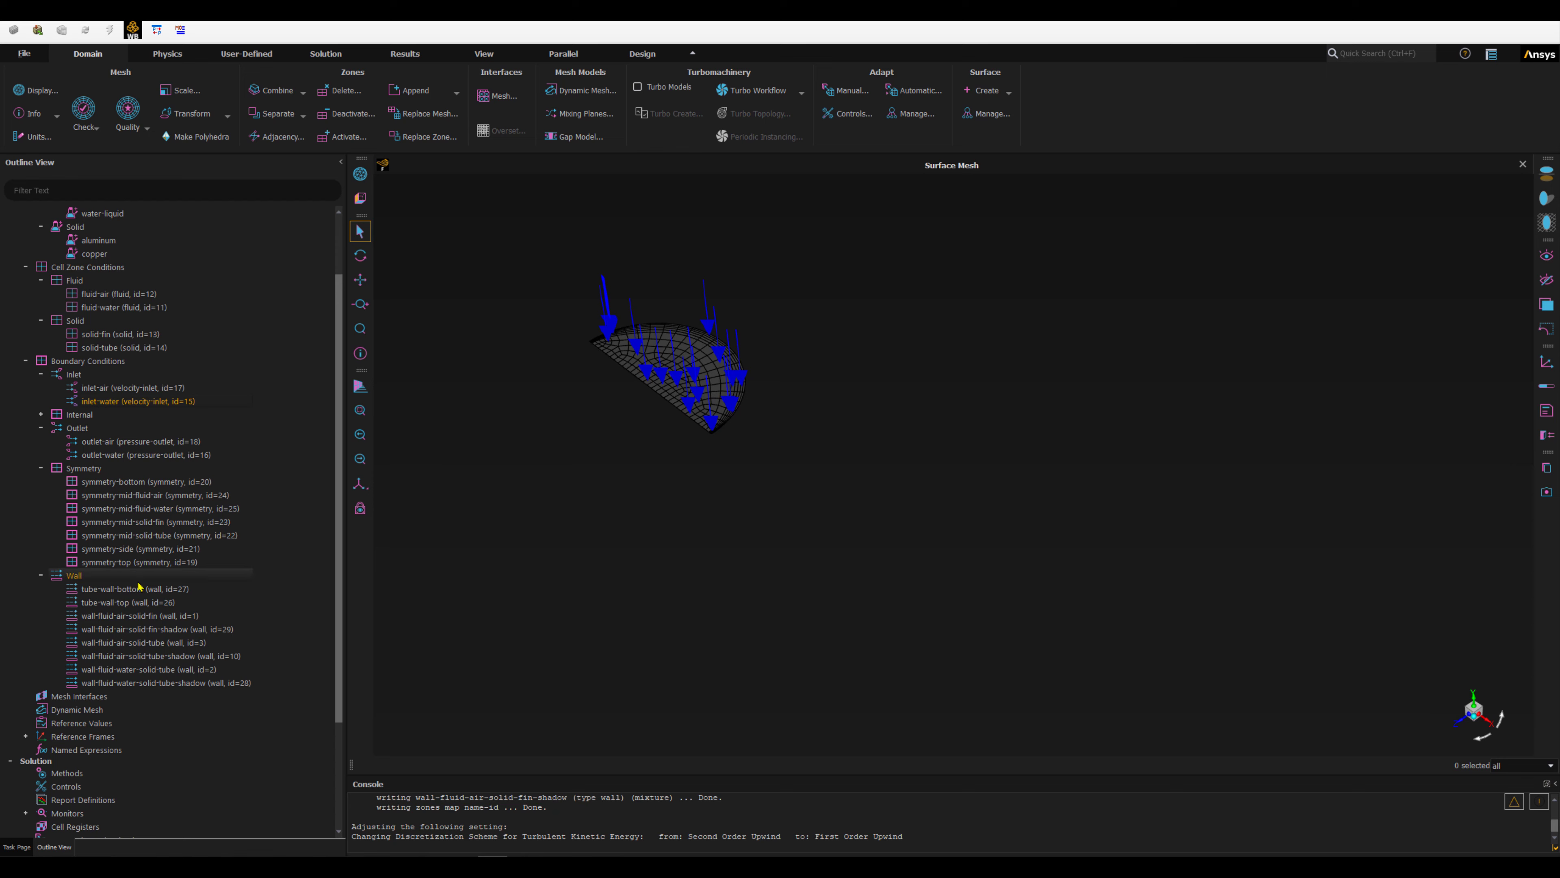
left_click_drag(104, 602, 797, 379)
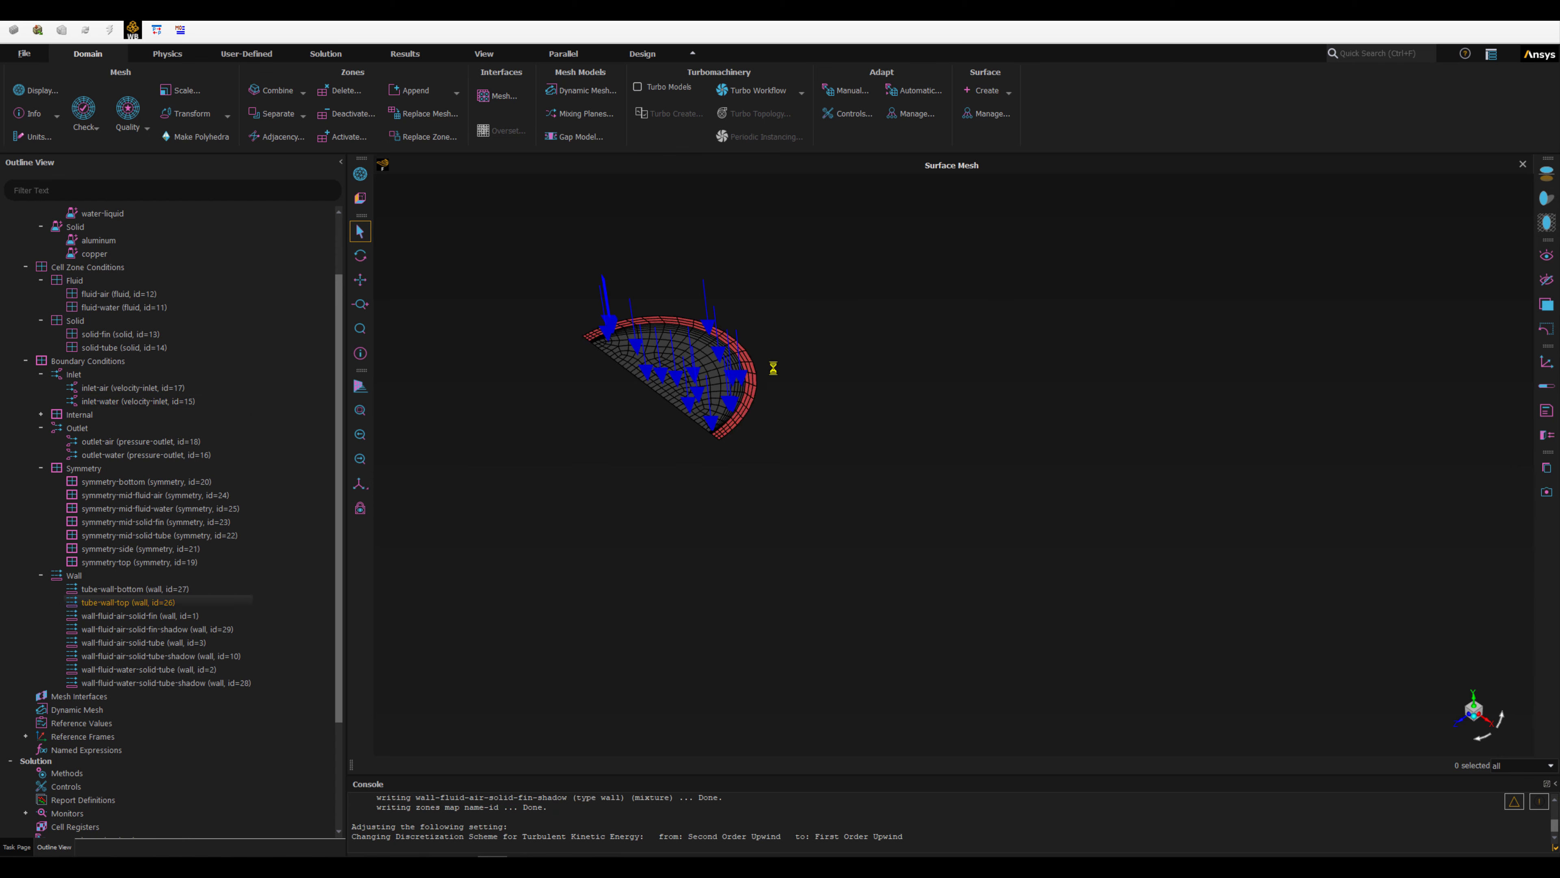
left_click_drag(114, 589, 652, 653)
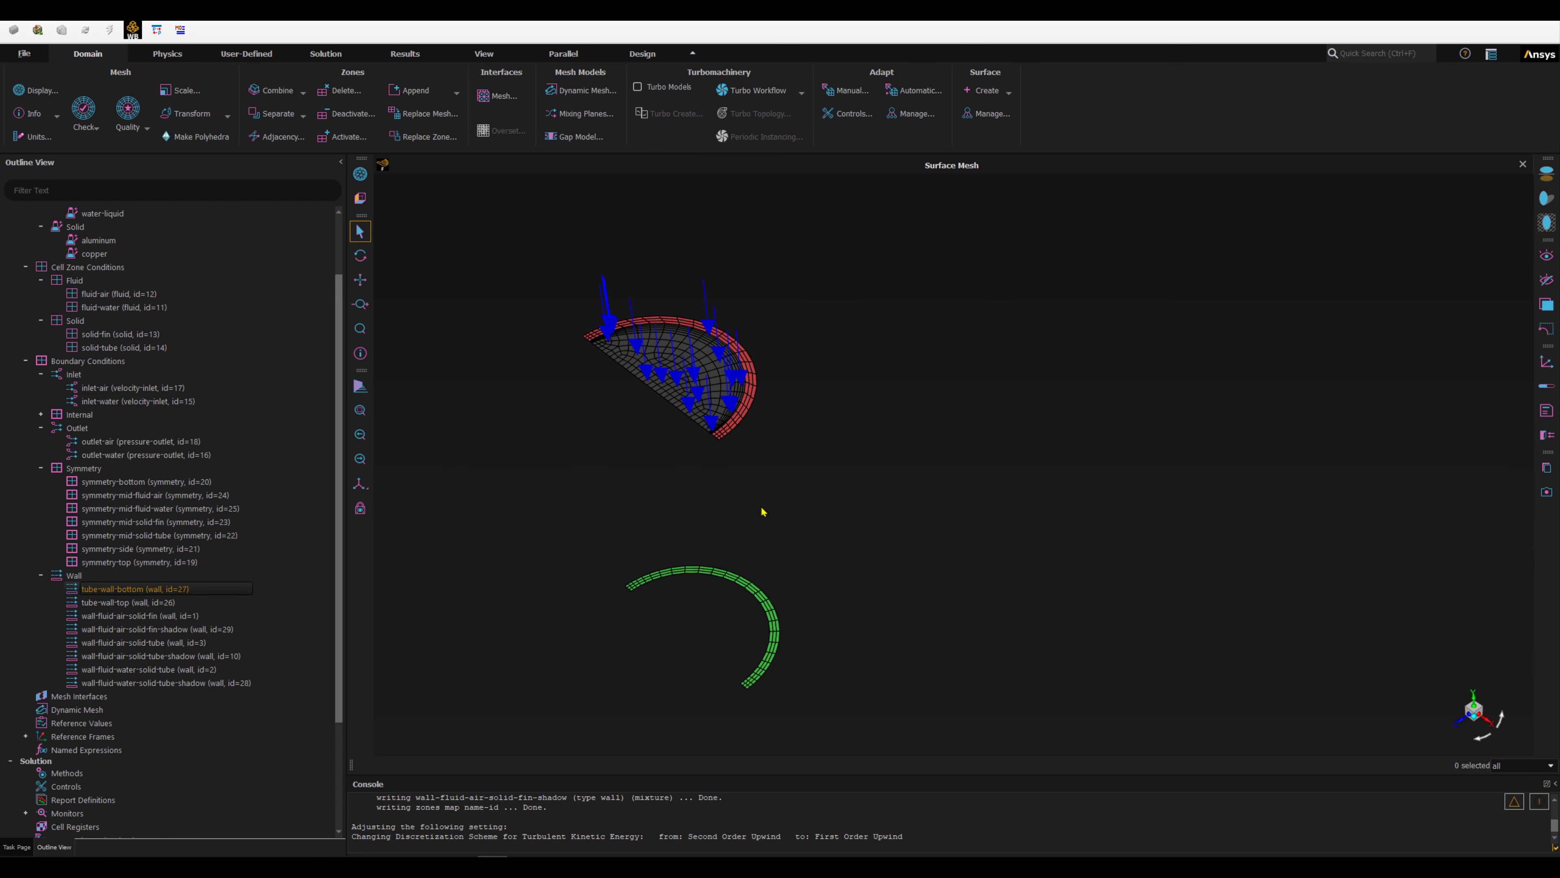
Add the wall-fluid-air-solid-fin mesh to the display and examine the fin surface around the tube opening.
left_click(95, 616)
scroll(117, 623, "down", 1)
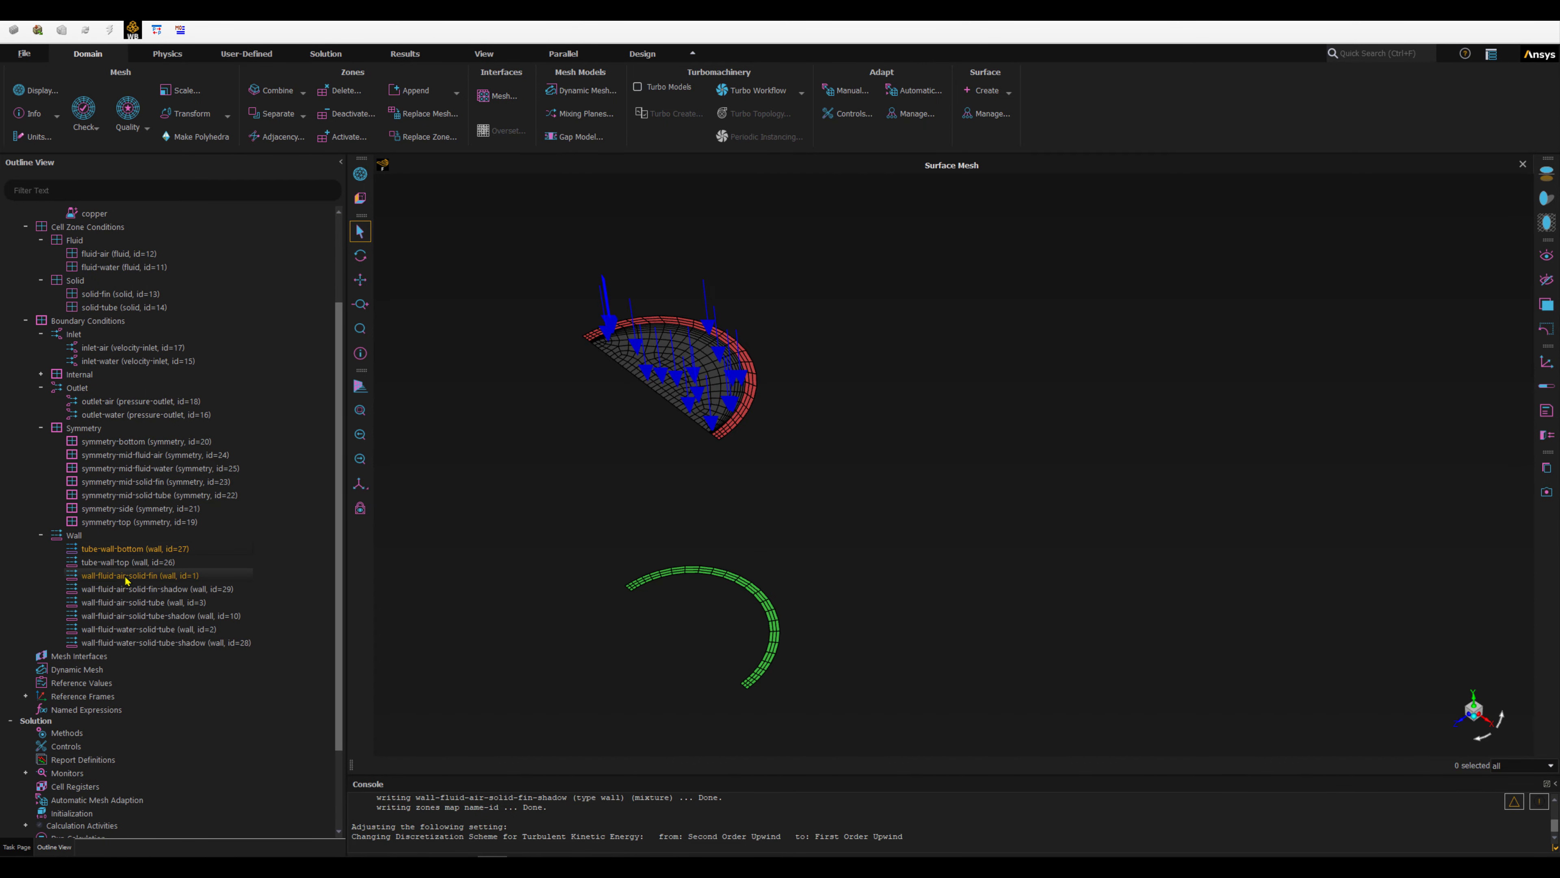
left_click_drag(126, 581, 891, 547)
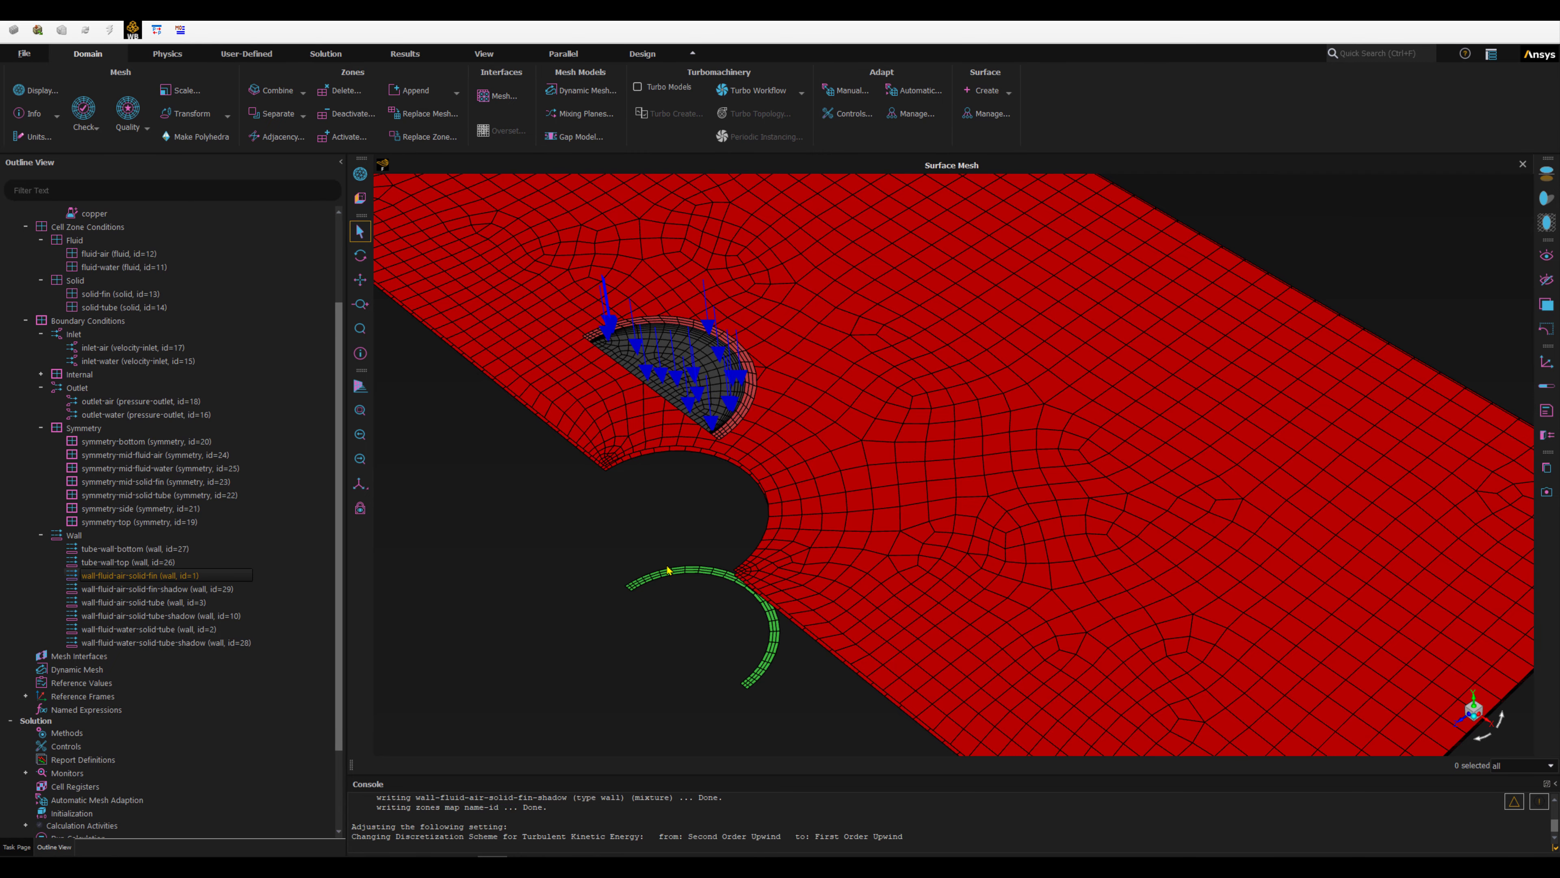
scroll(560, 528, "up", 2)
middle_click_drag(536, 485, 565, 526)
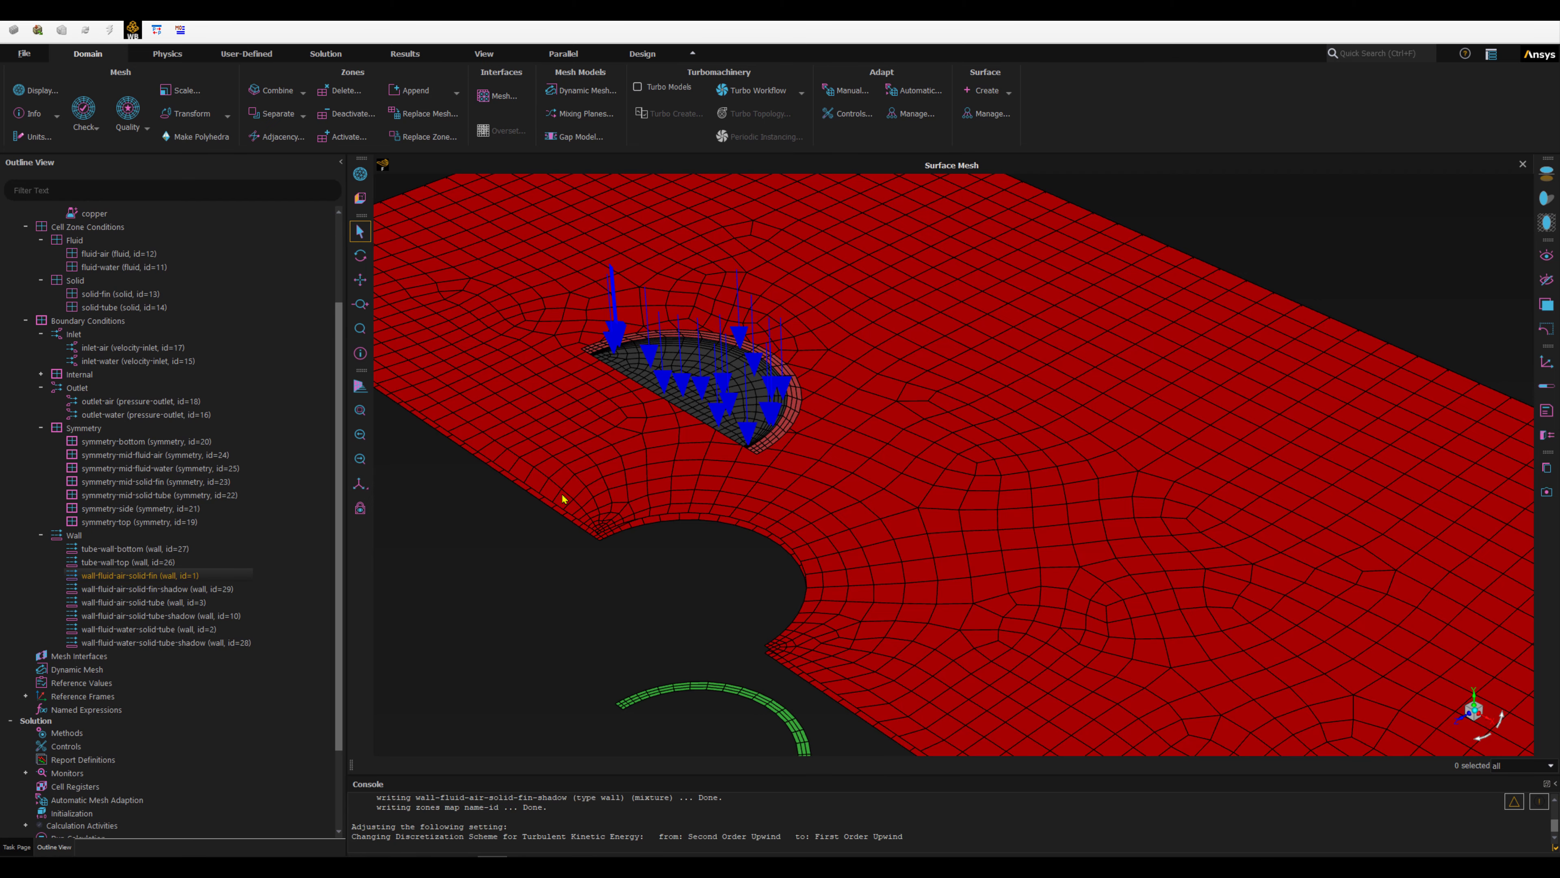
scroll(575, 558, "down", 2)
scroll(602, 551, "up", 8)
scroll(745, 559, "down", 4)
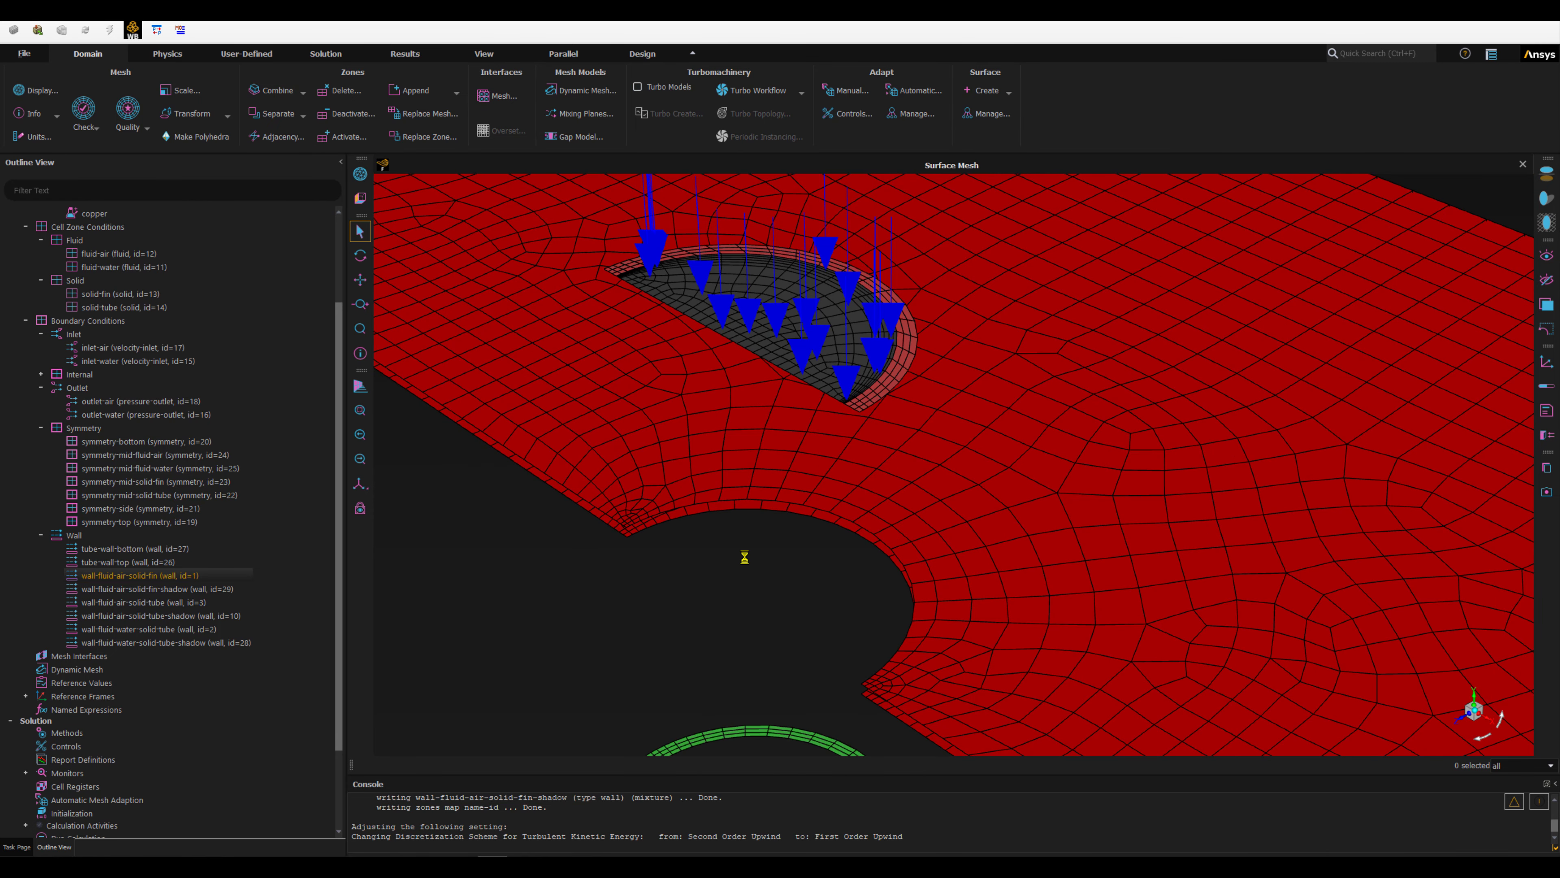
scroll(745, 557, "down", 5)
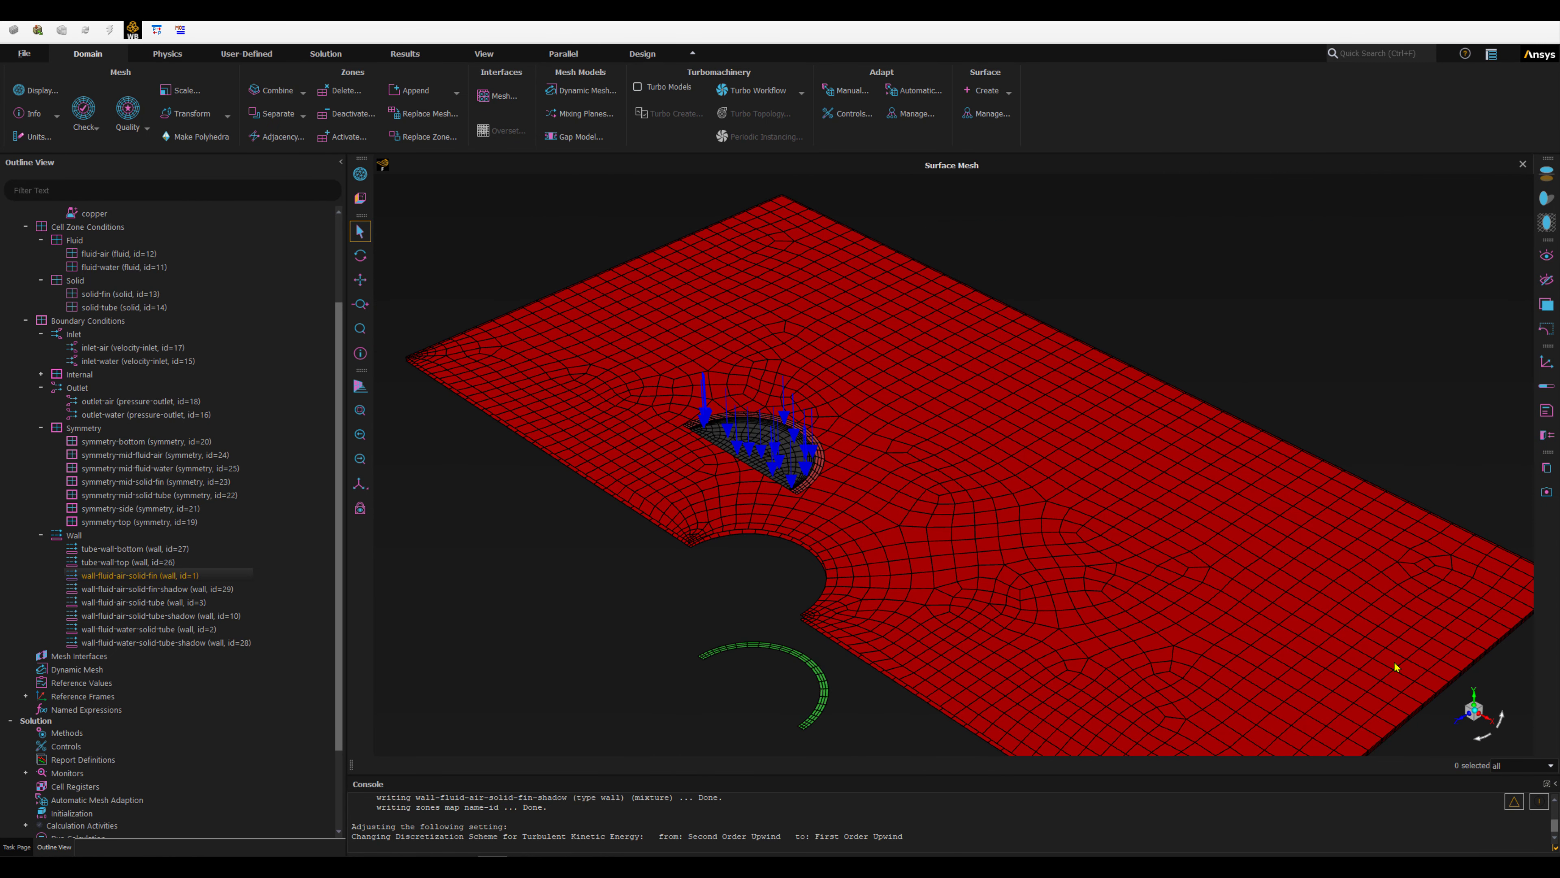
middle_click_drag(1367, 615, 1368, 442, "ctrl")
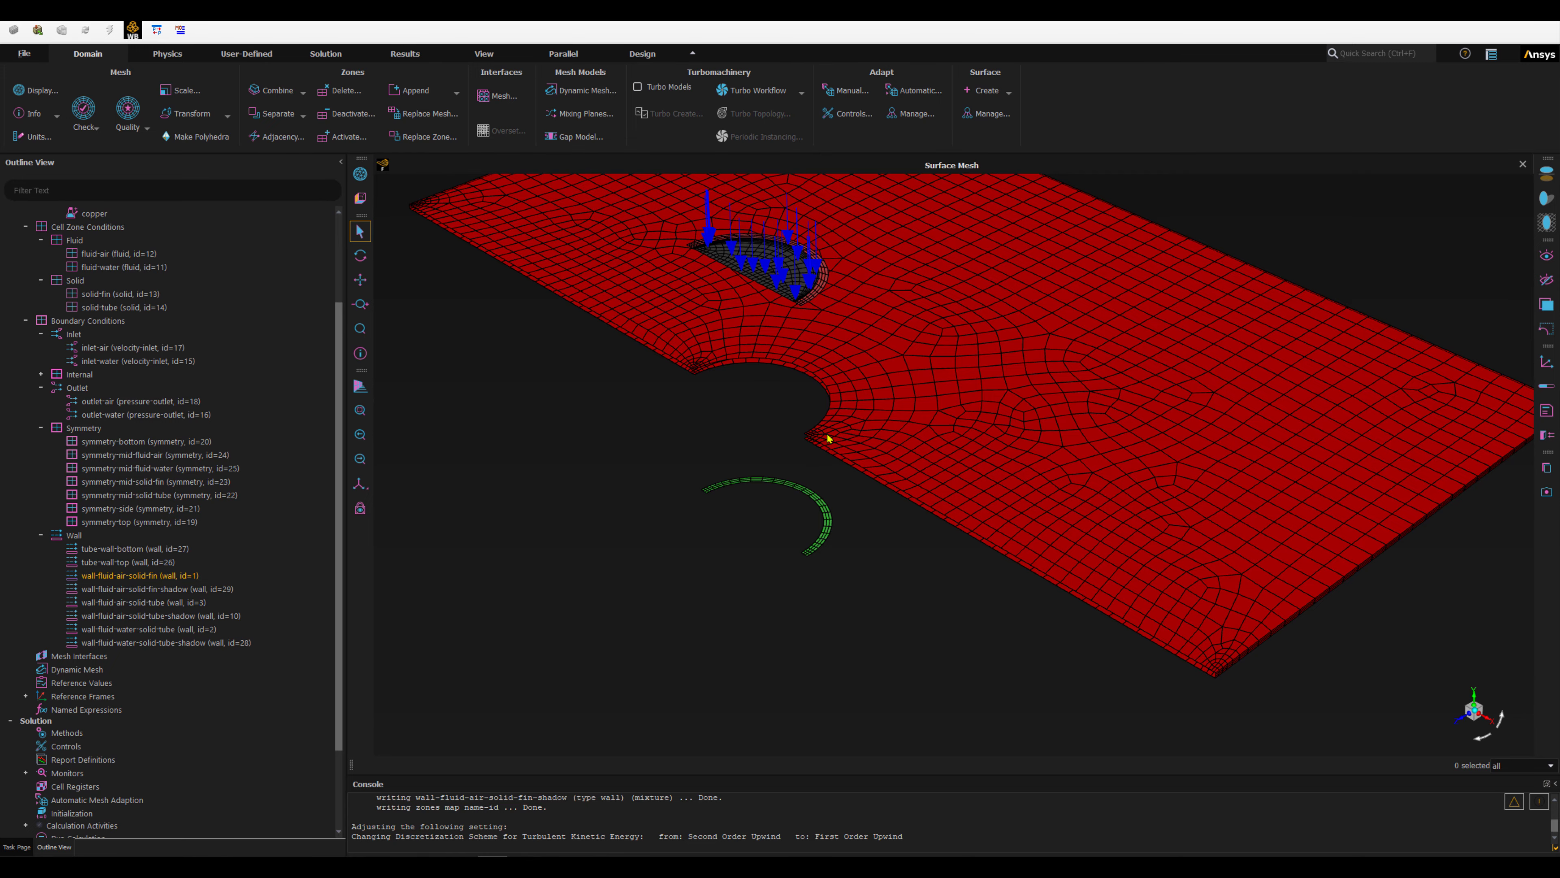
scroll(827, 444, "up", 5)
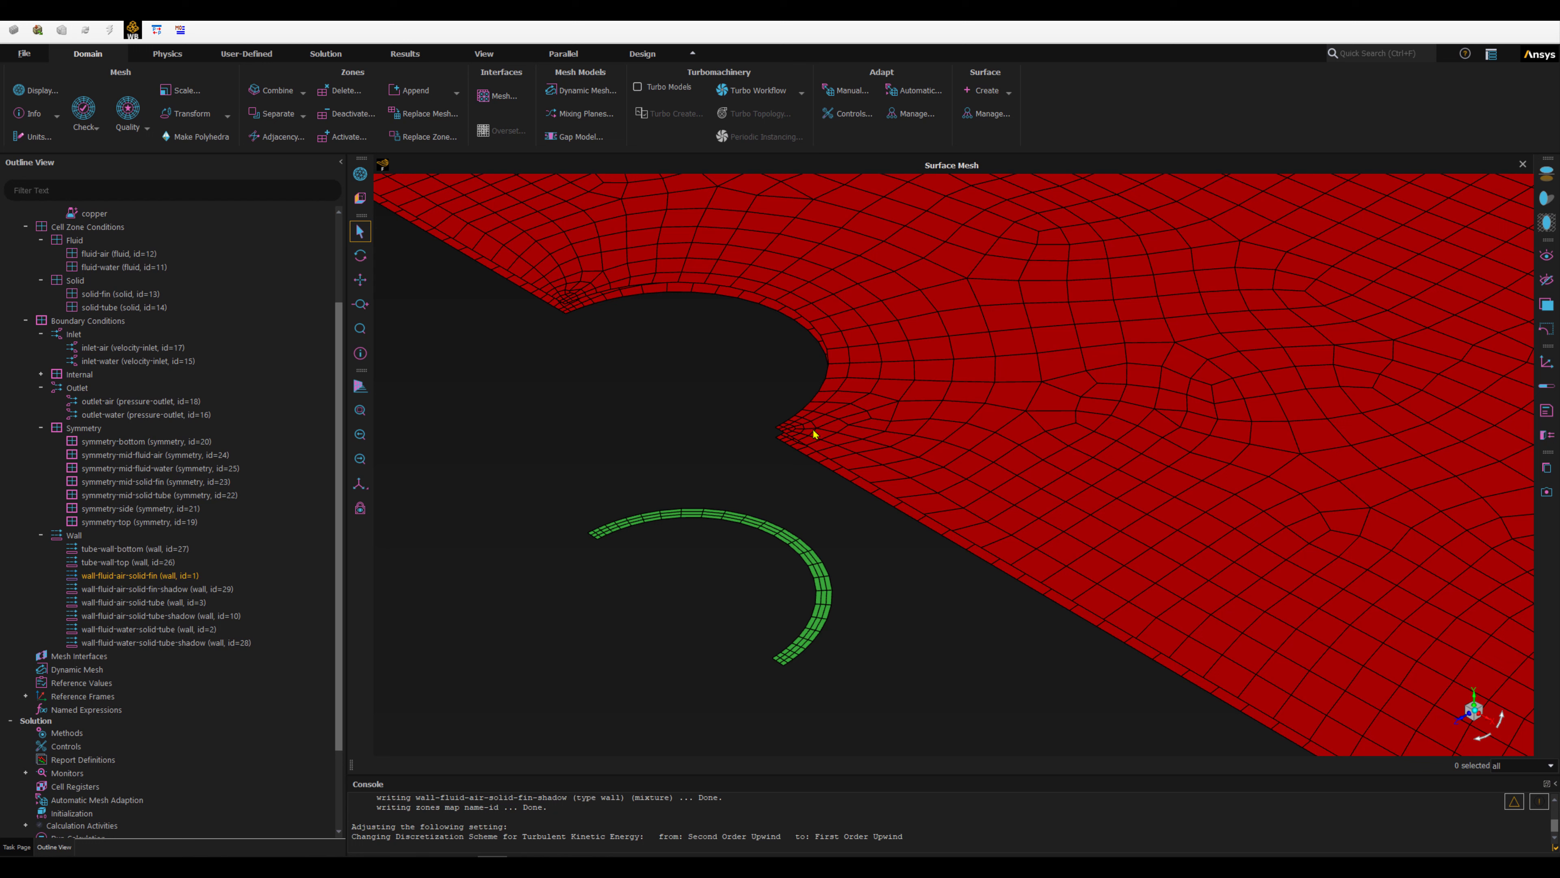
Add the wall-fluid-air-solid-tube mesh to the display and examine where the tube meets the fin.
left_click(120, 602, "ctrl")
left_click_drag(111, 606, 559, 441)
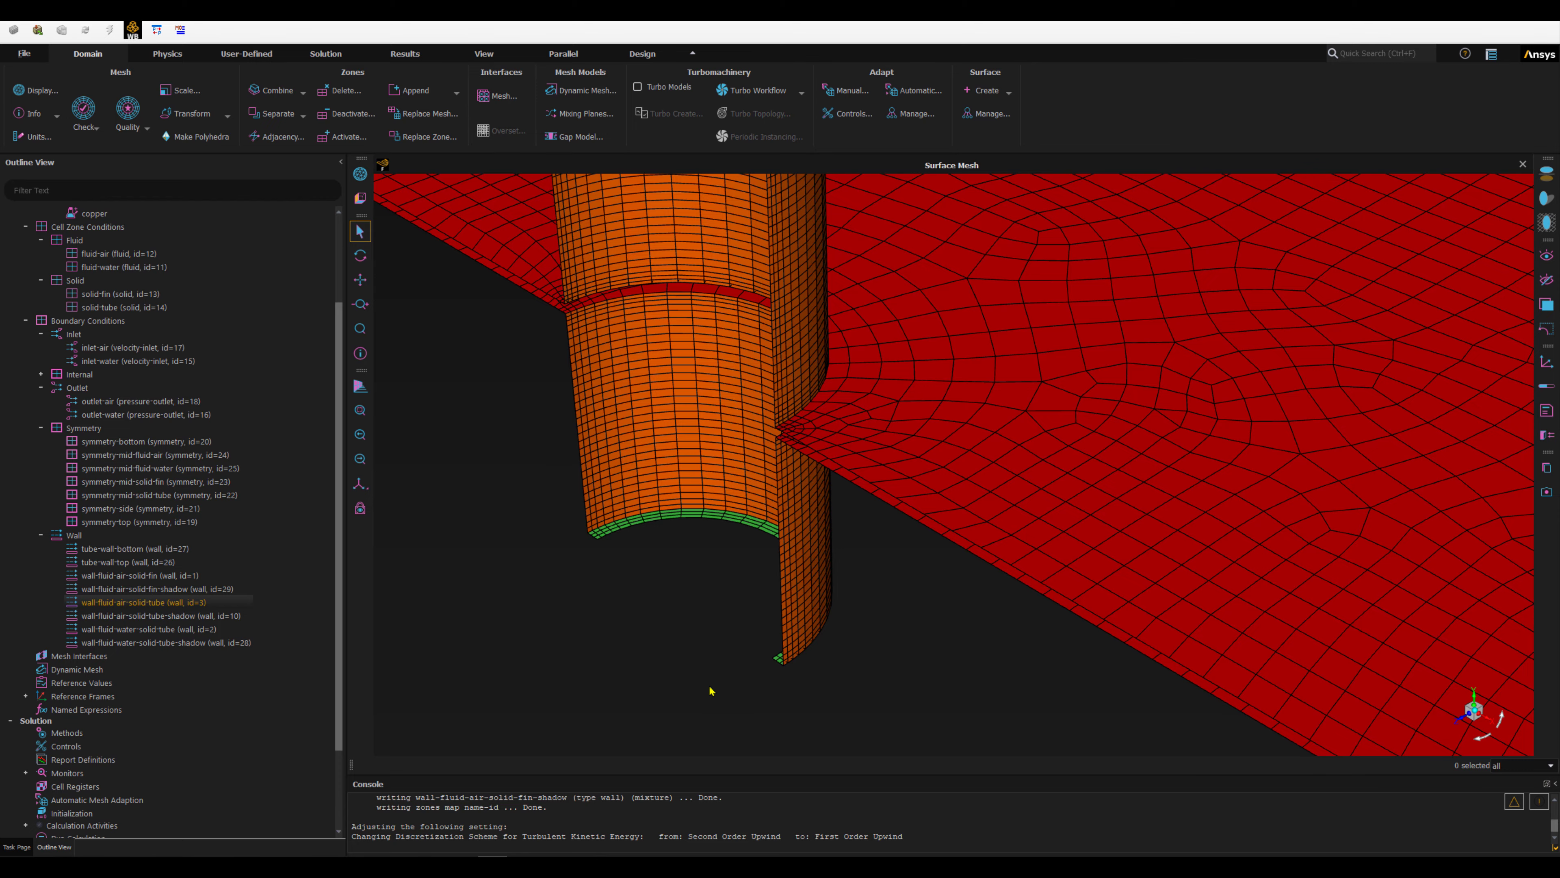
scroll(759, 464, "up", 8)
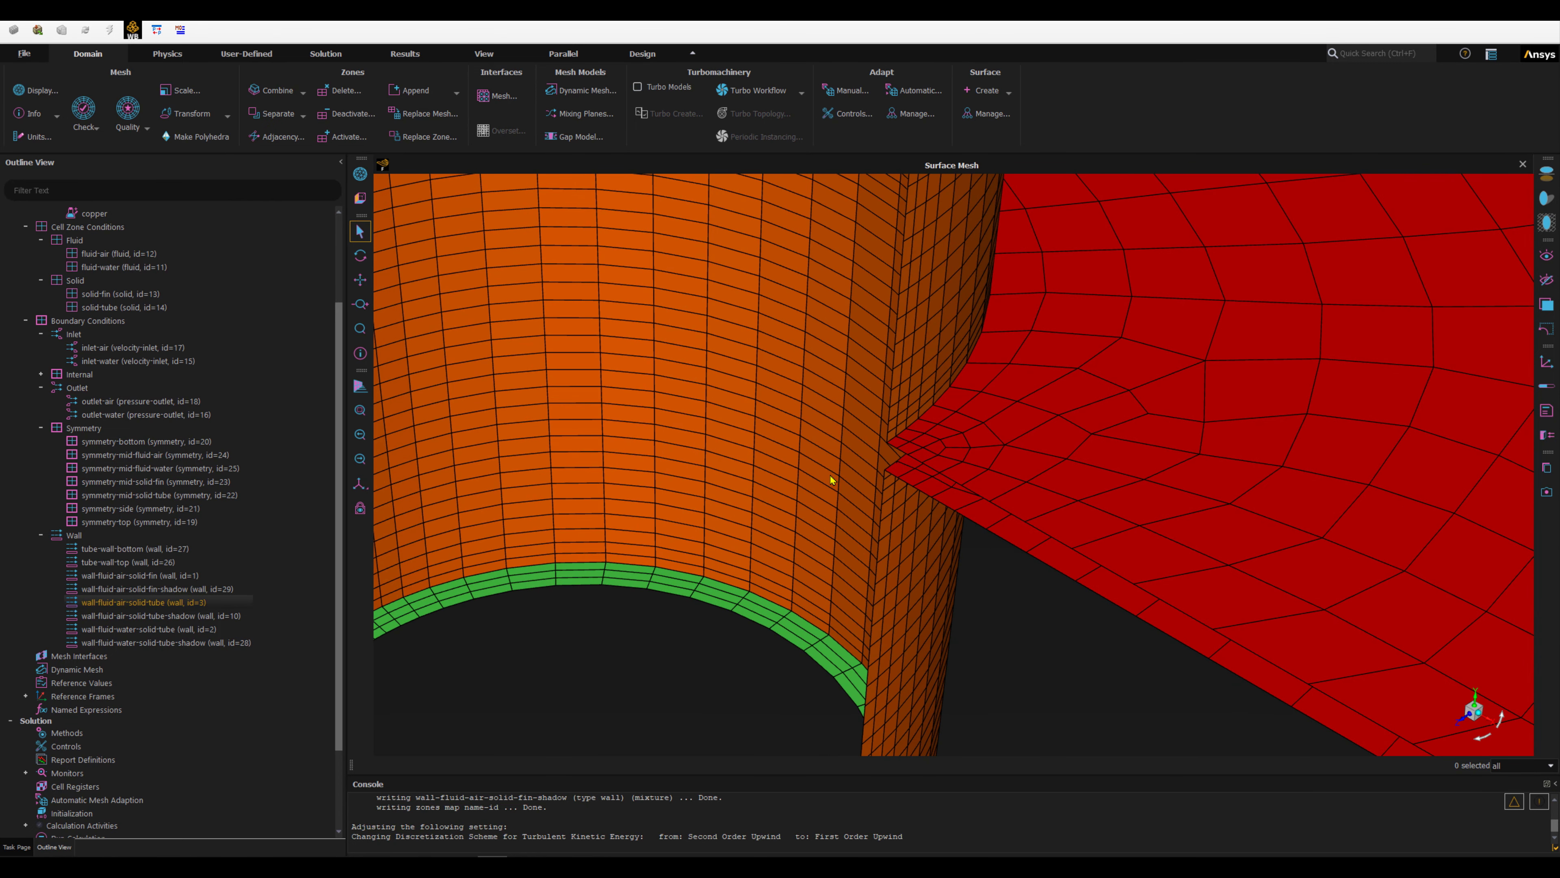
middle_click_drag(831, 476, 890, 465)
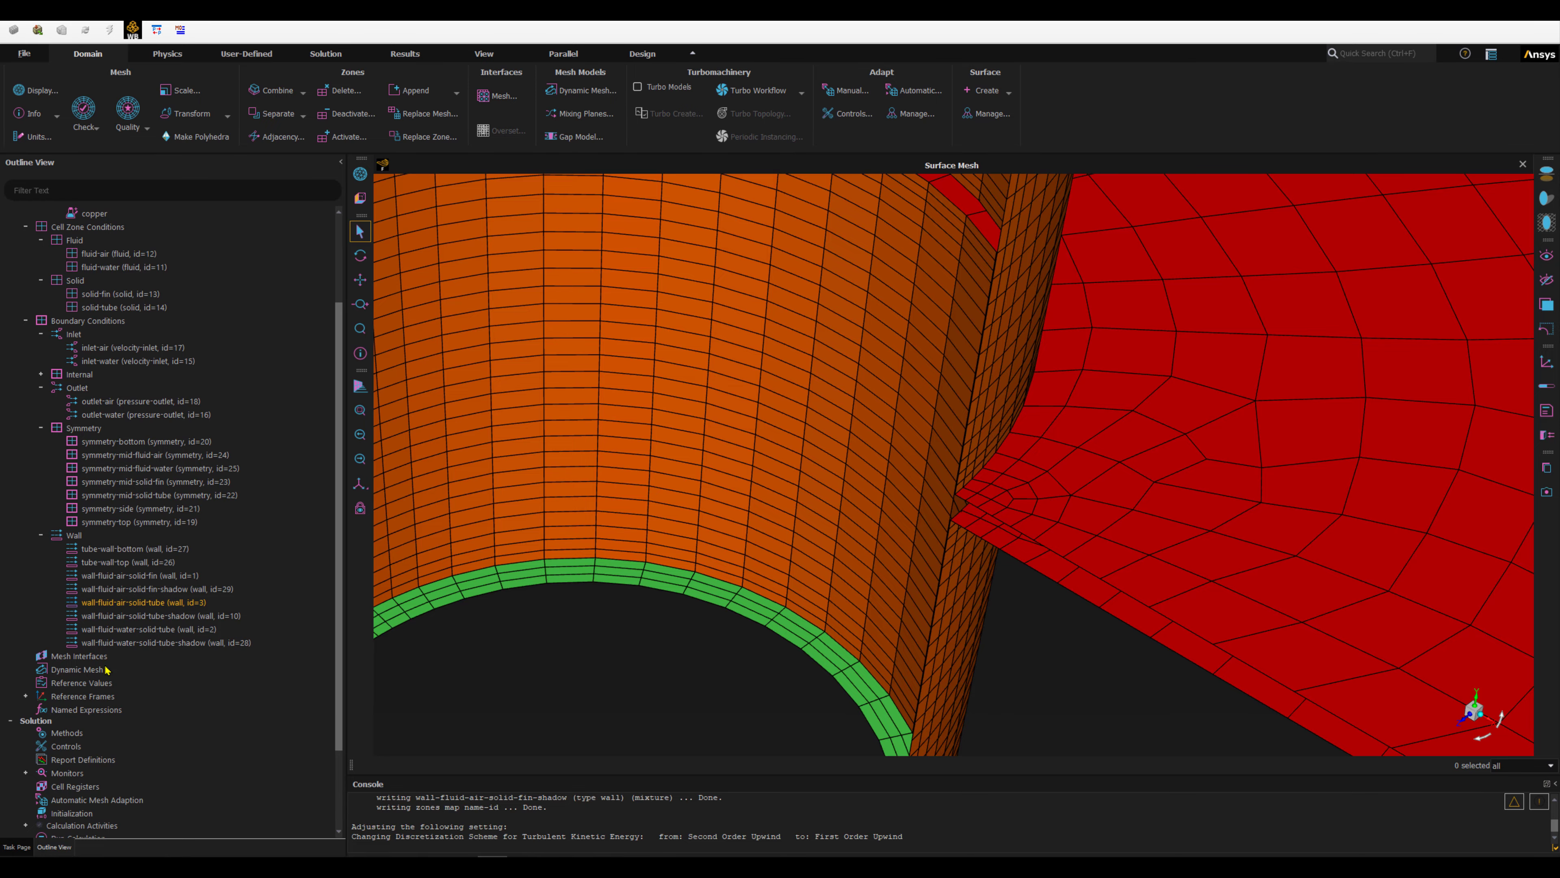
Add the wall-fluid-water-solid-tube mesh to the display and examine the tube's inner surface with the whole fin.
left_click(176, 615, "ctrl")
left_click(167, 616, "ctrl")
left_click_drag(183, 631, 742, 655)
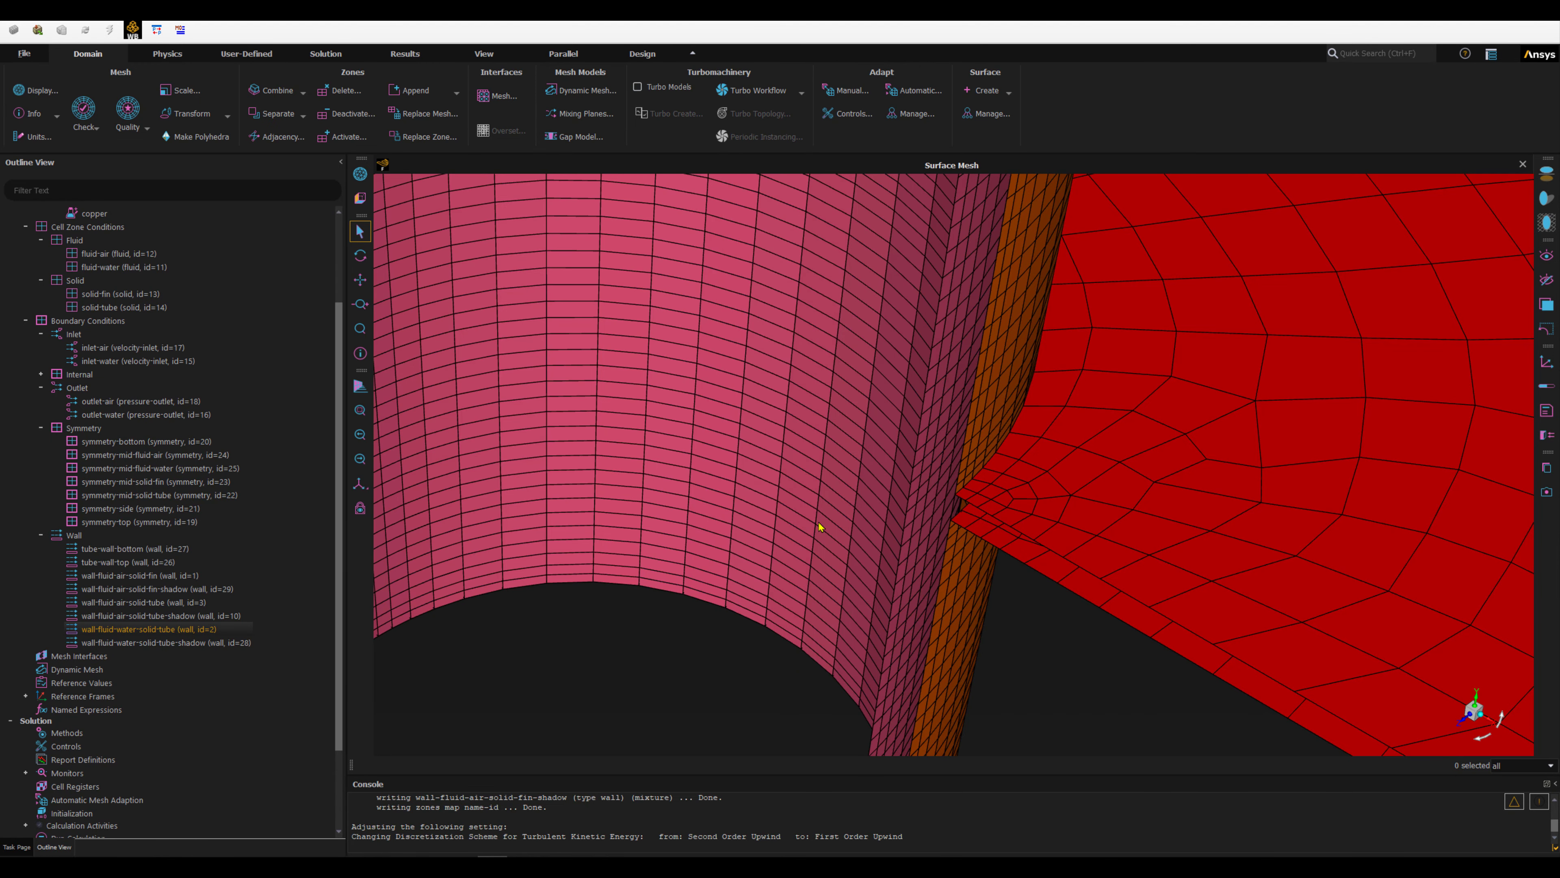
scroll(750, 653, "down", 6)
middle_click_drag(811, 512, 860, 497)
scroll(917, 334, "down", 6)
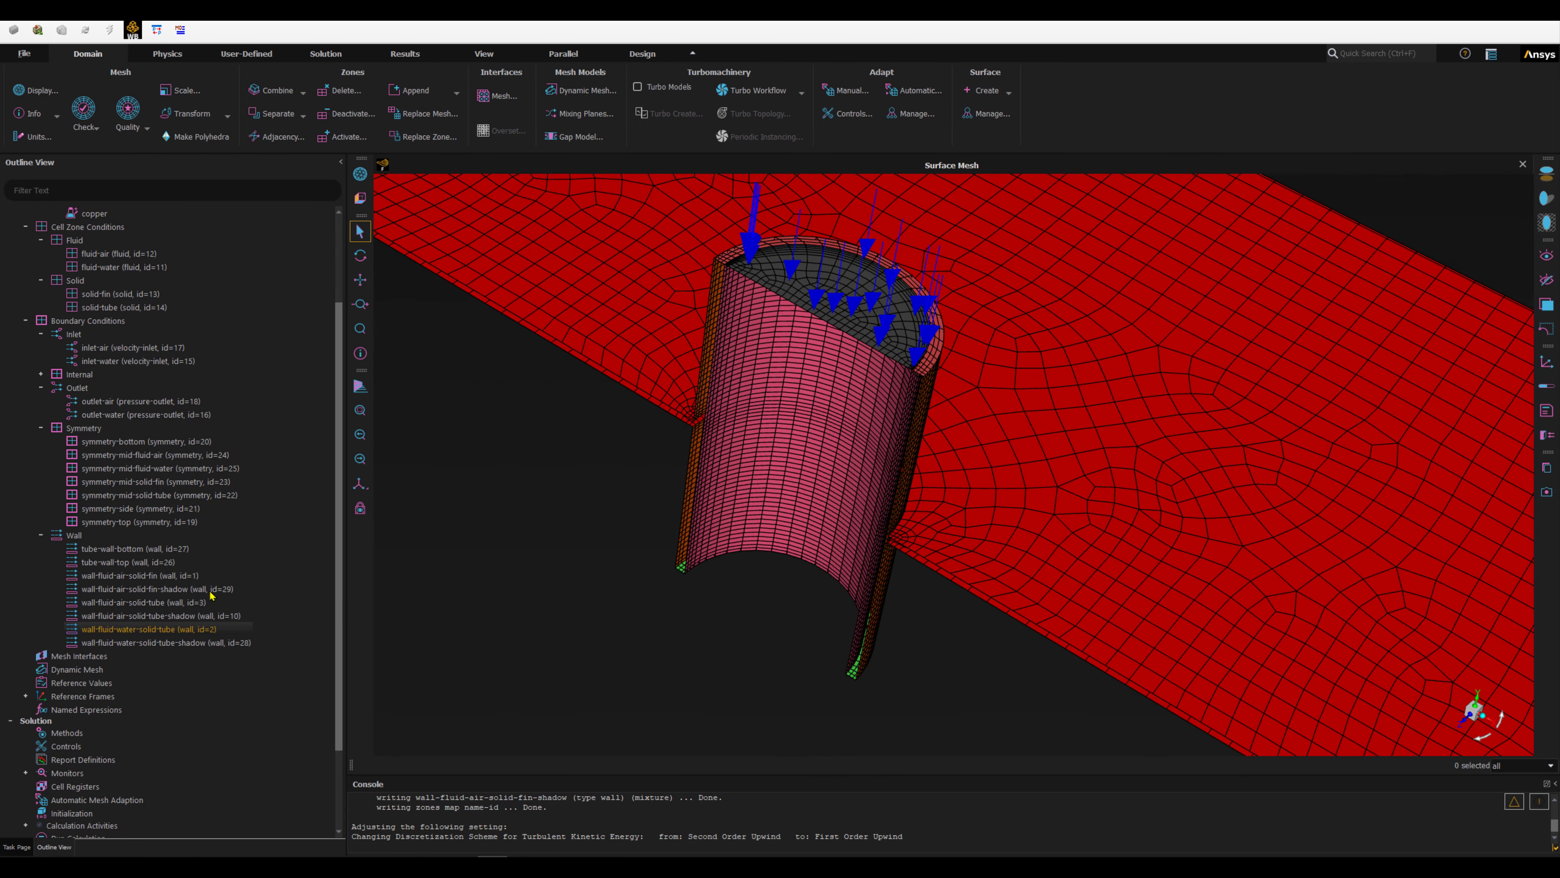
scroll(686, 581, "down", 6)
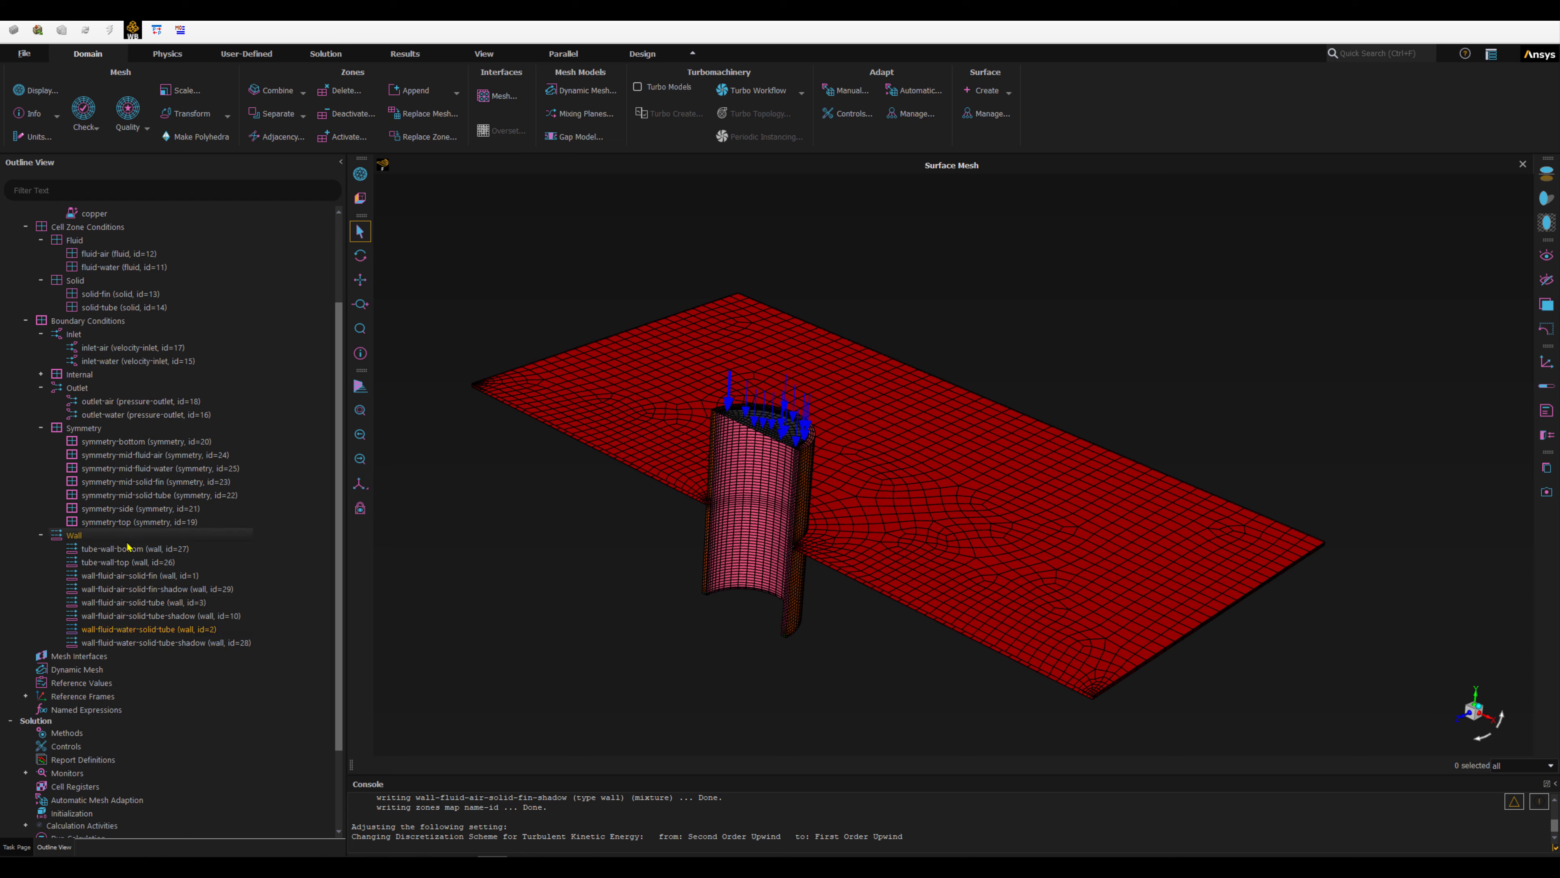
Review the thermal conditions of tube-wall-bottom, close its dialog, and collapse the boundary conditions list.
left_click(97, 550)
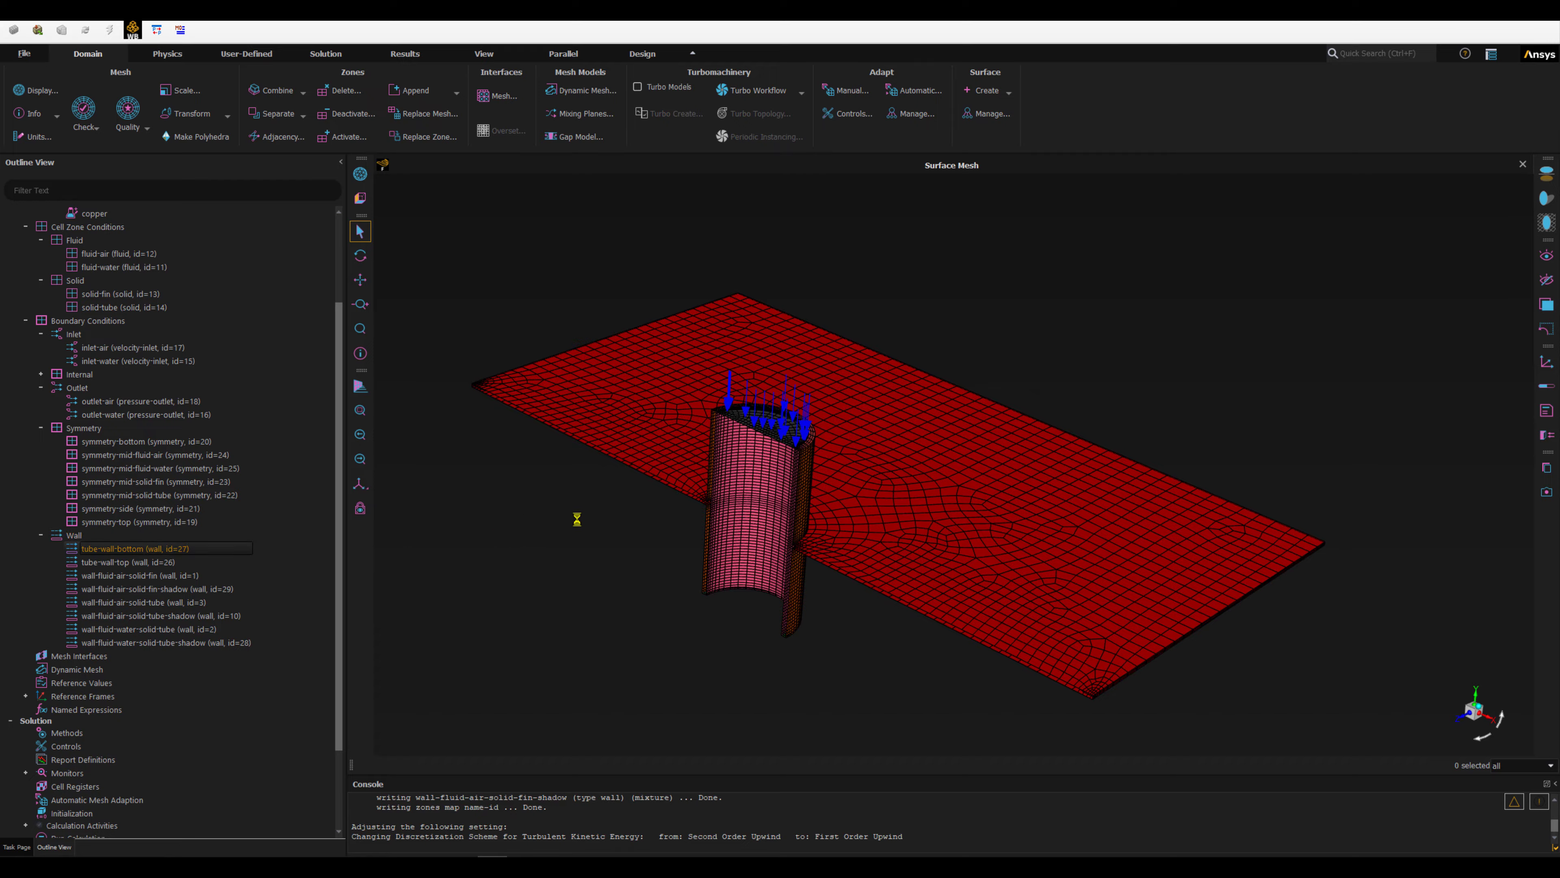
double_click(811, 437)
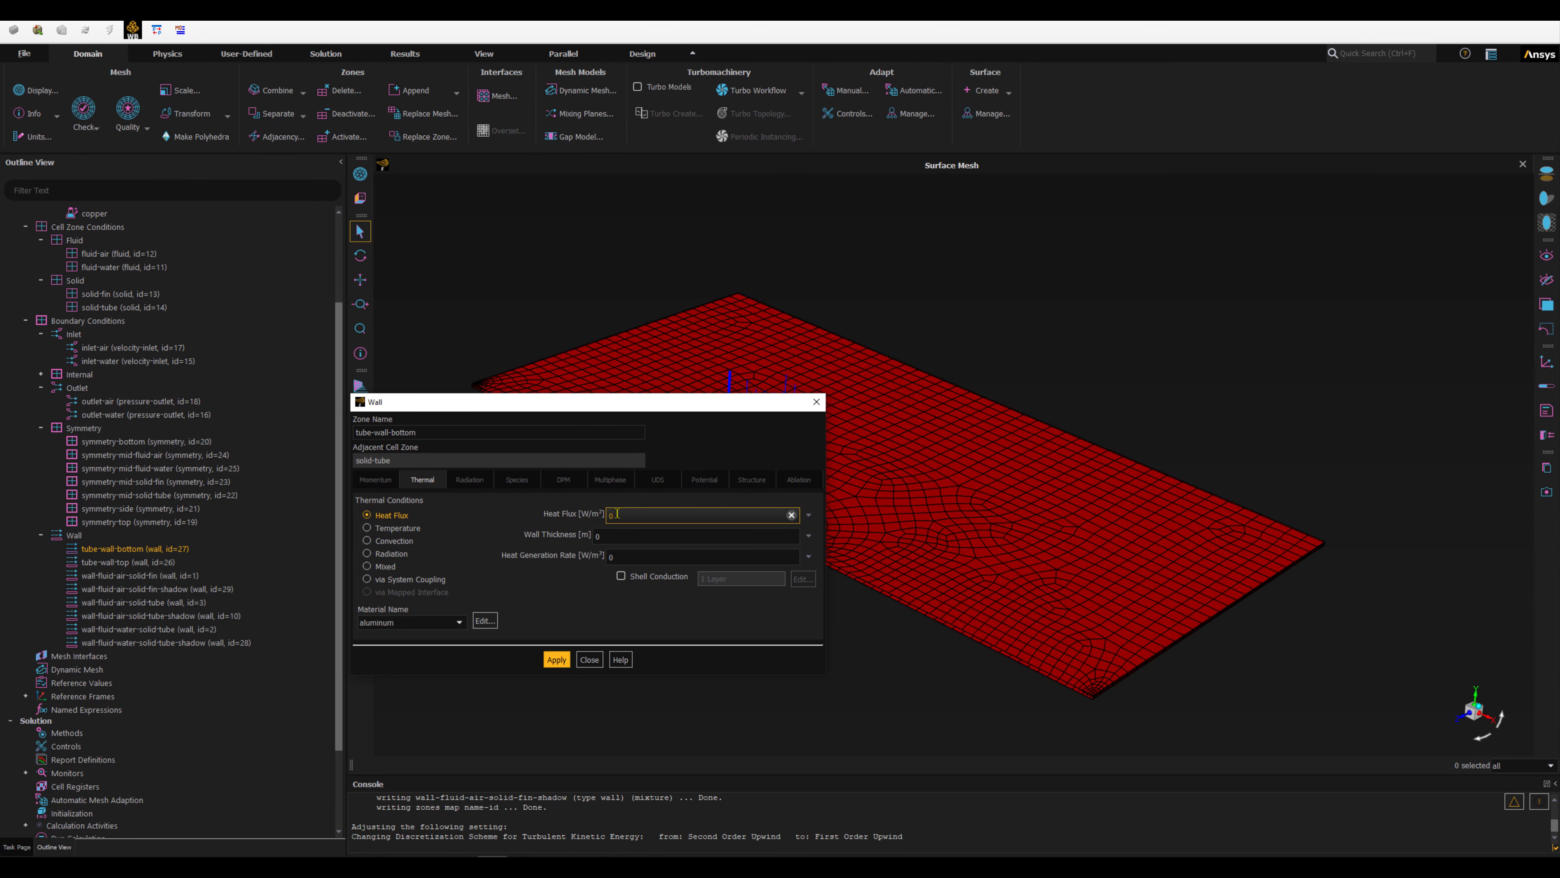
left_click_drag(633, 405, 1254, 342)
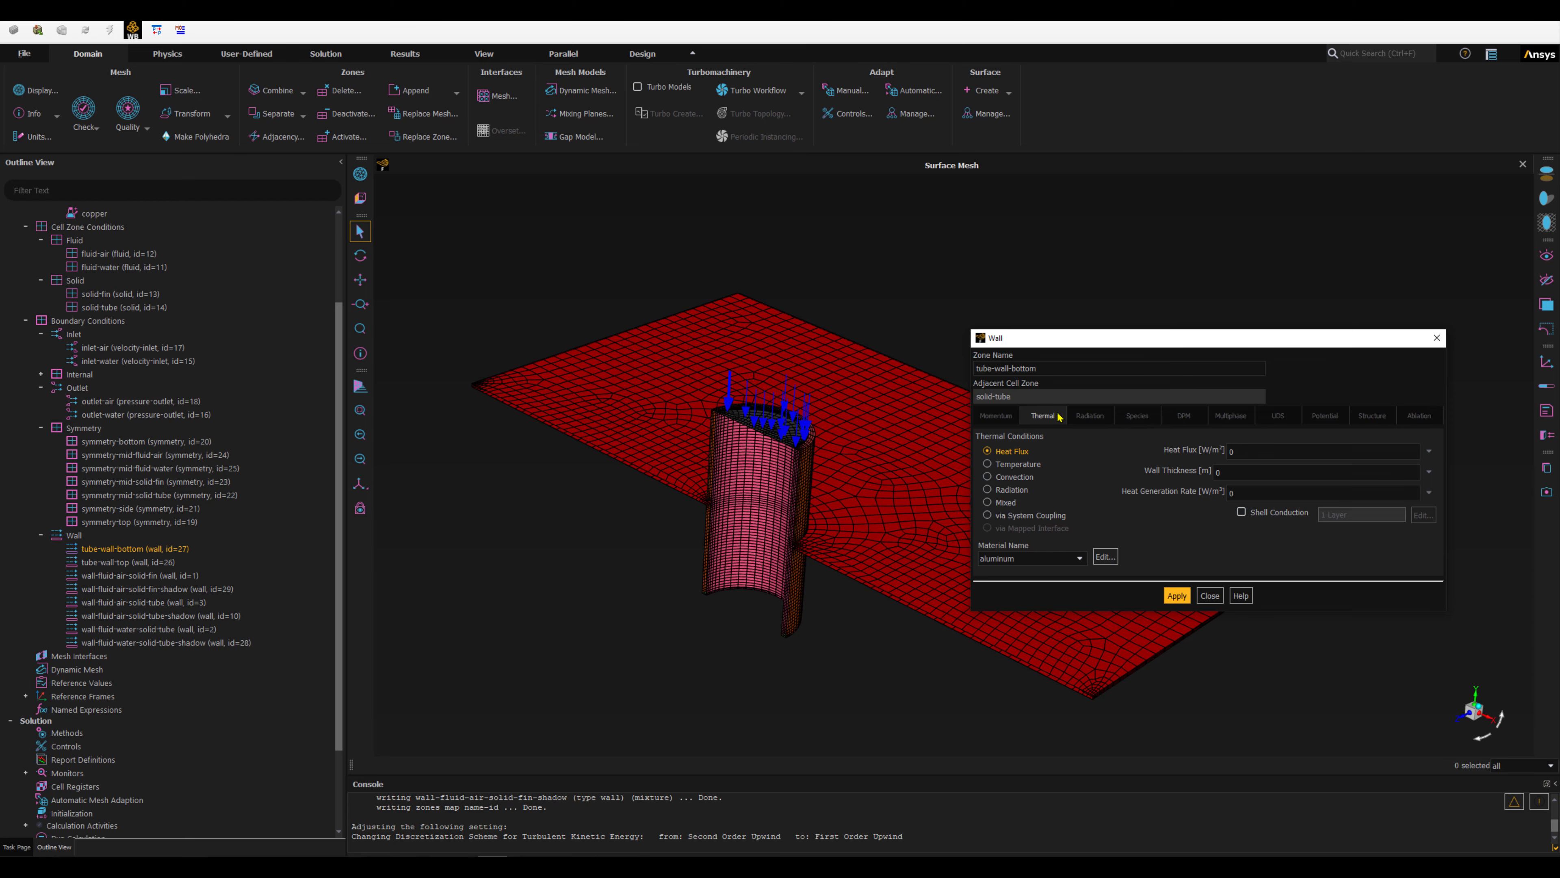
left_click(1209, 595)
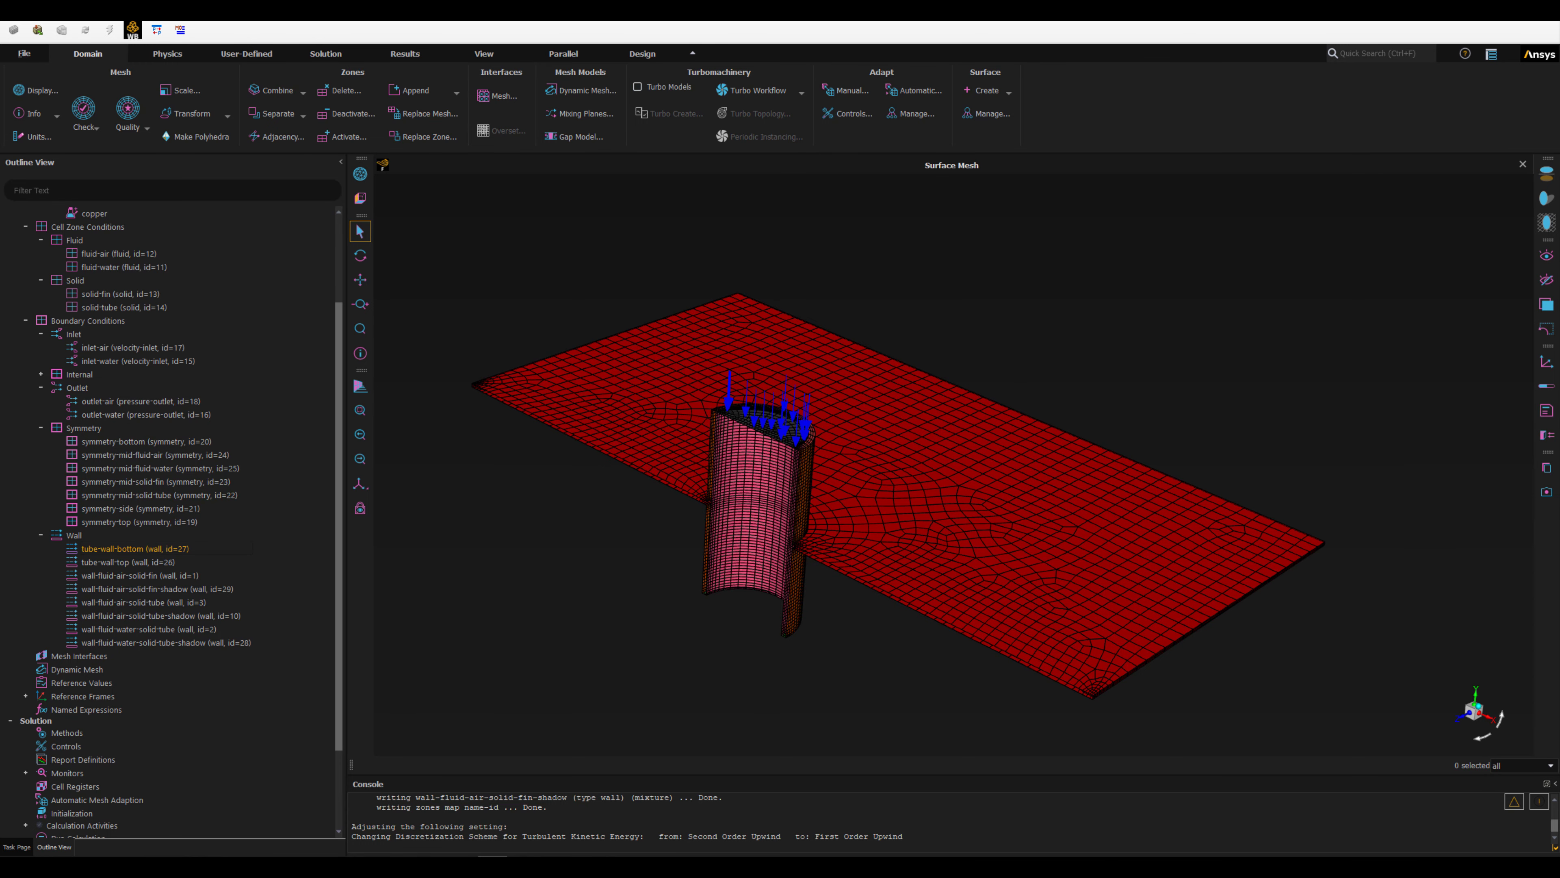
scroll(175, 580, "down", 3)
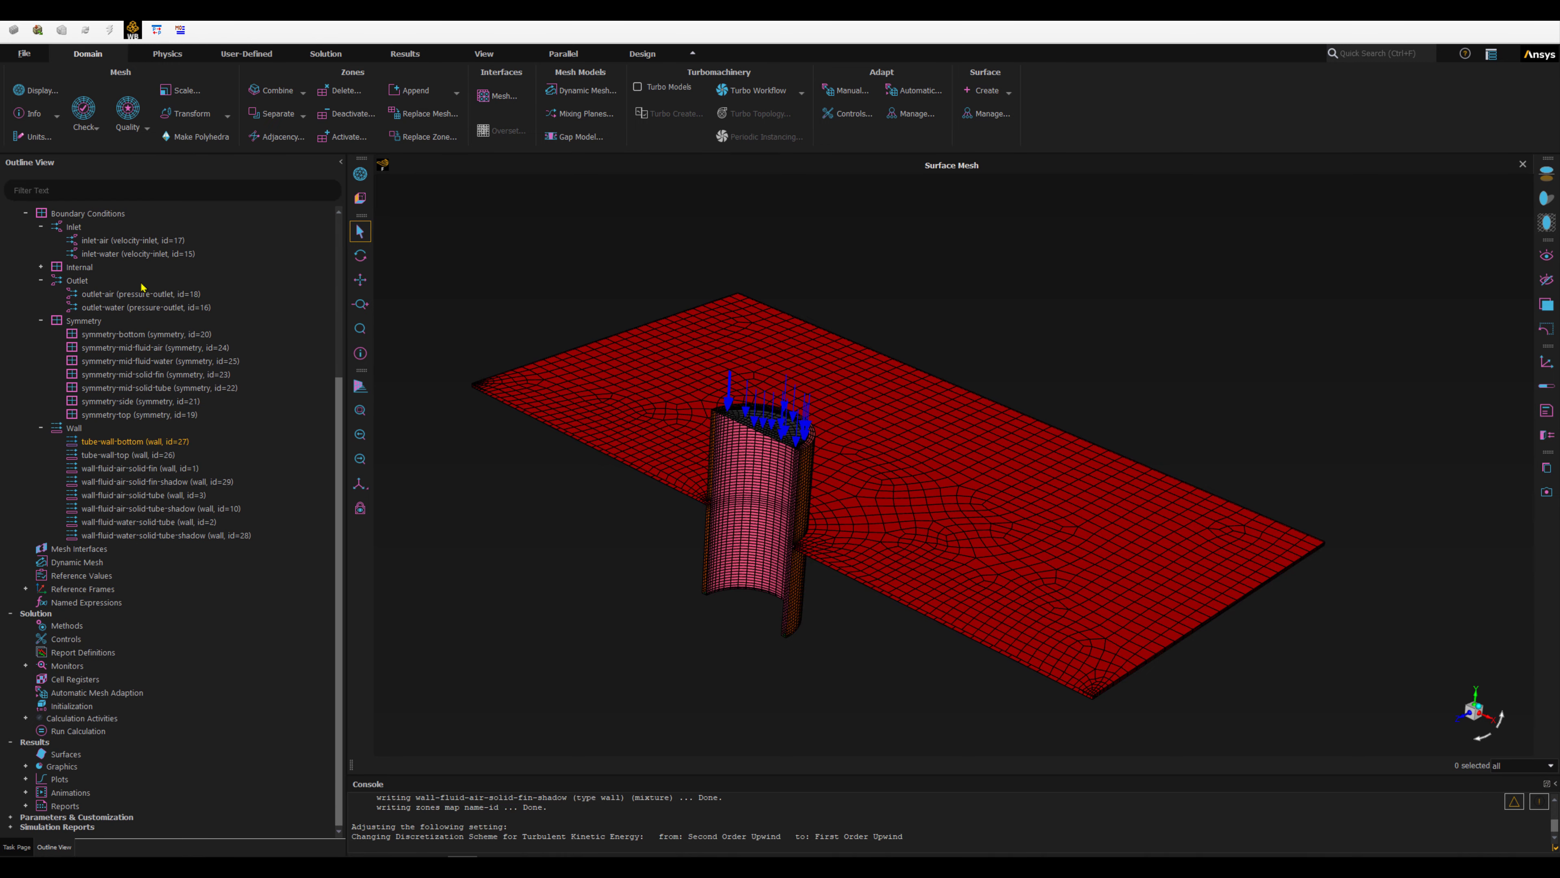
left_click(25, 212)
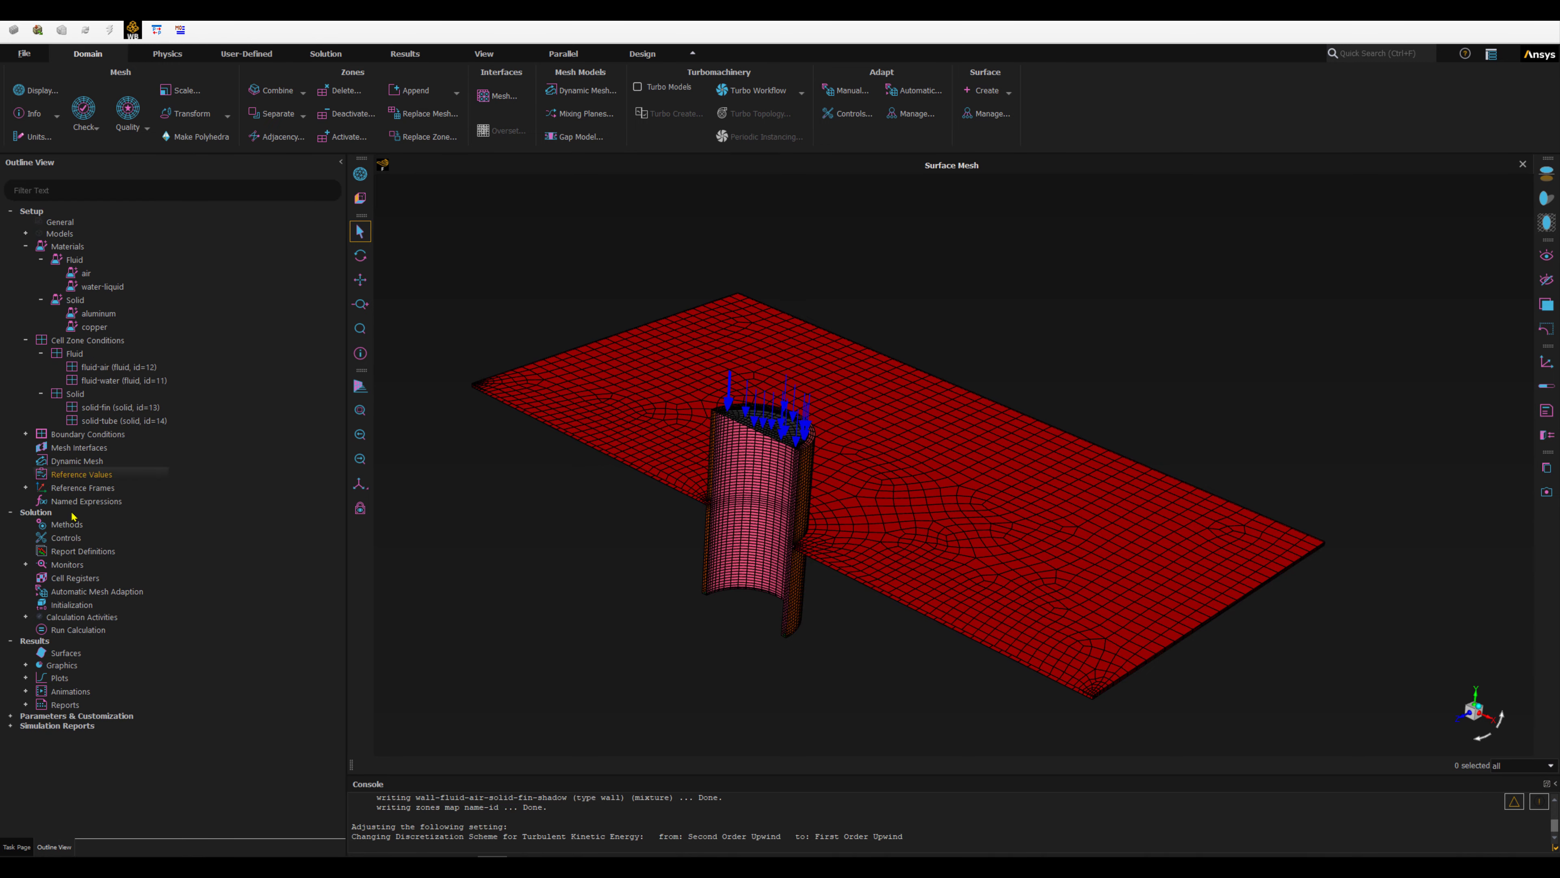
Review the solution methods, especially the discretization scheme for turbulent kinetic energy.
left_click(69, 527)
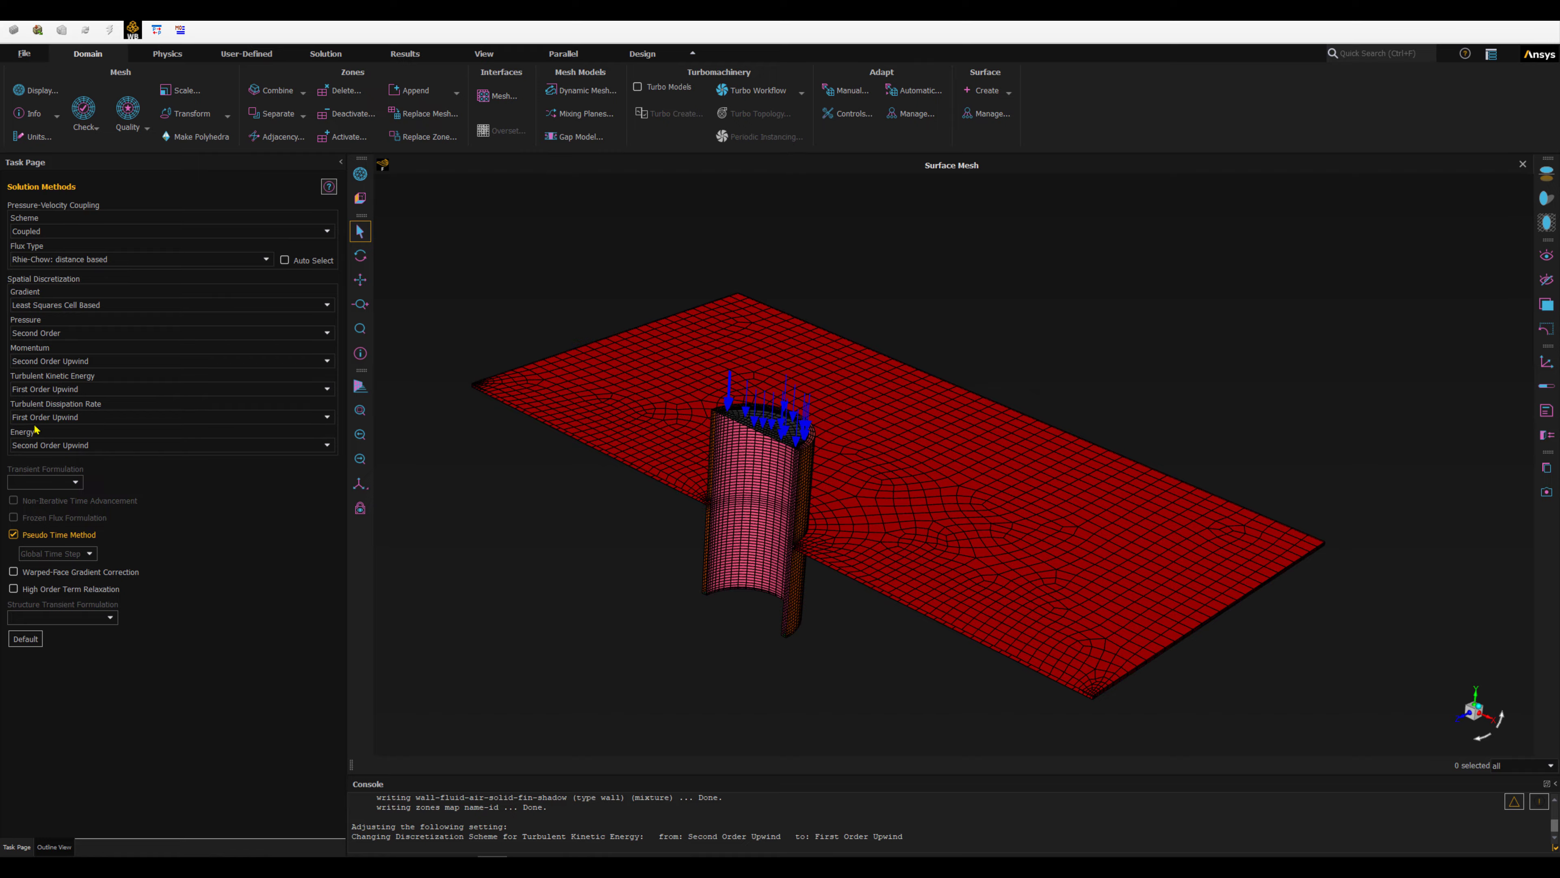
left_click(42, 392)
left_click(21, 389)
left_click(54, 847)
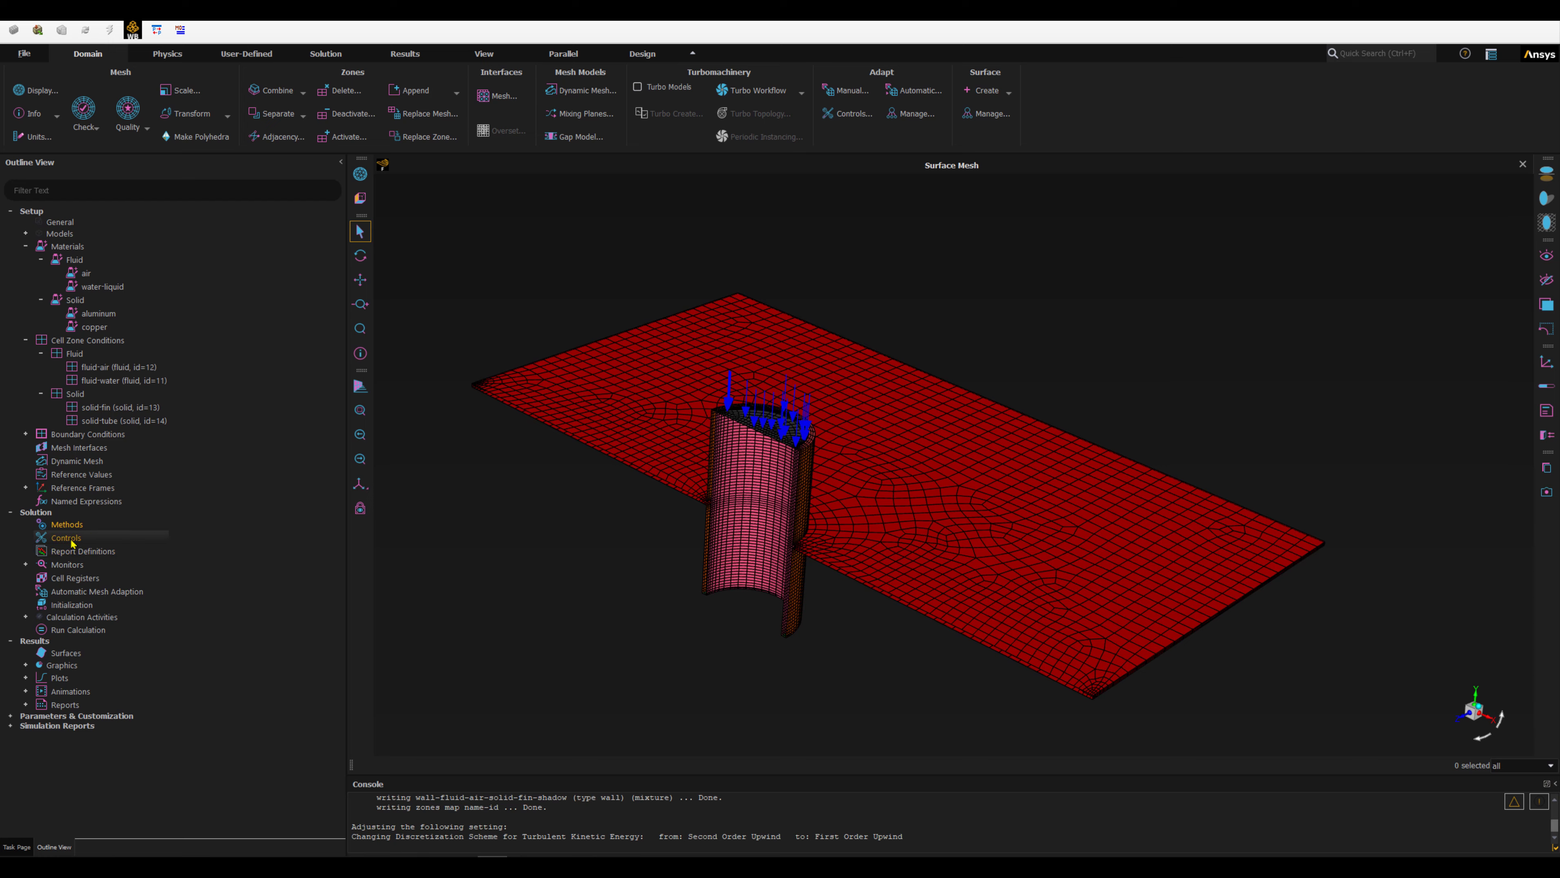
Review the pseudo time explicit relaxation factors in the solution controls, especially the momentum factor.
double_click(69, 538)
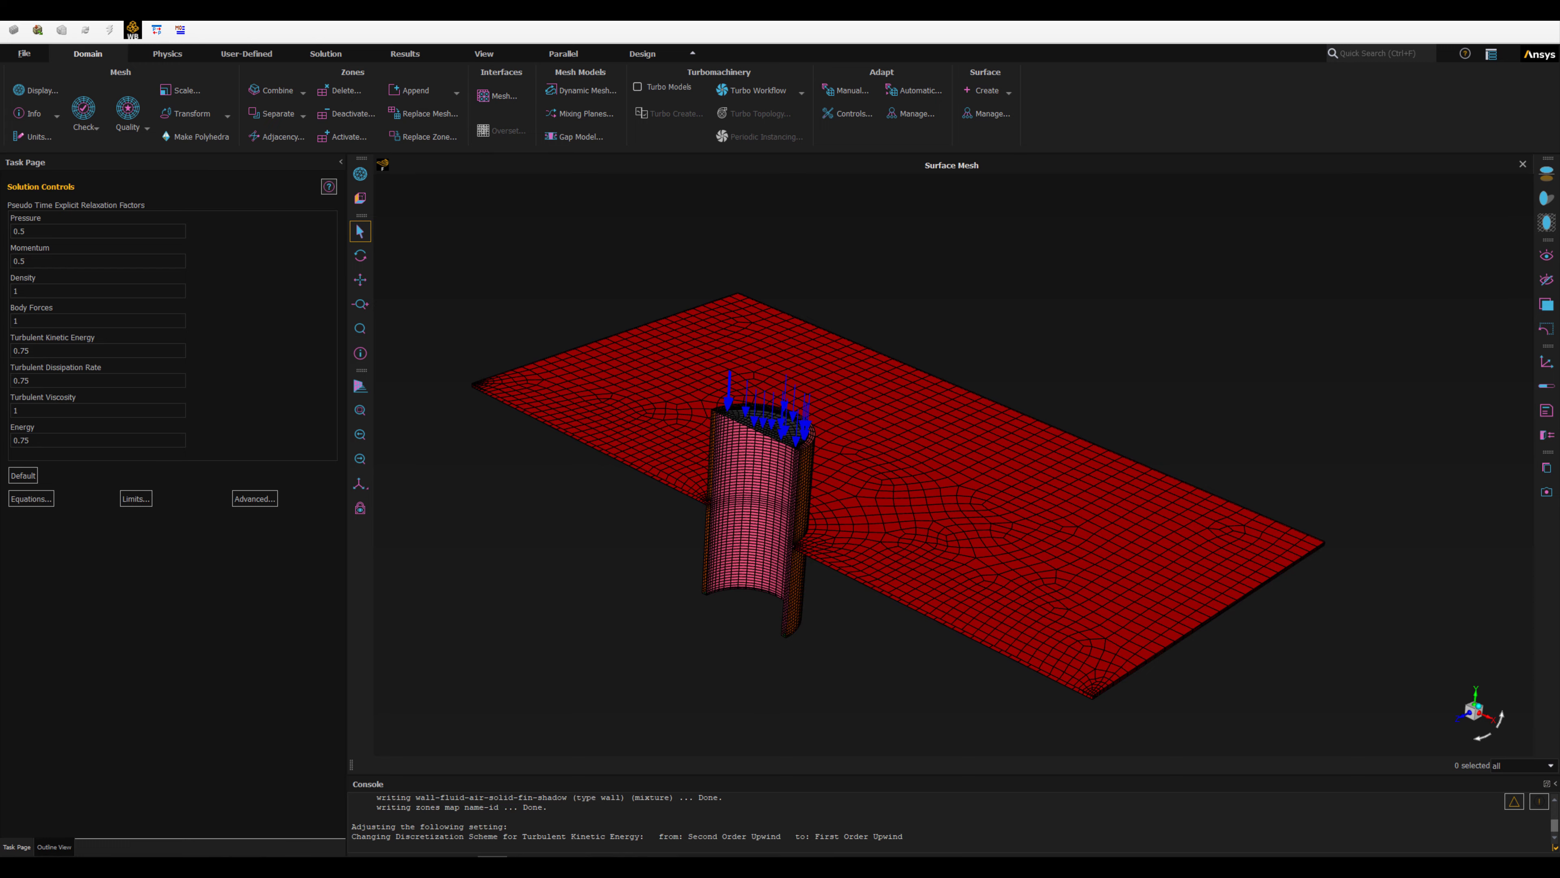
left_click(34, 261)
left_click_drag(21, 261, 39, 255)
left_click(143, 633)
left_click(54, 846)
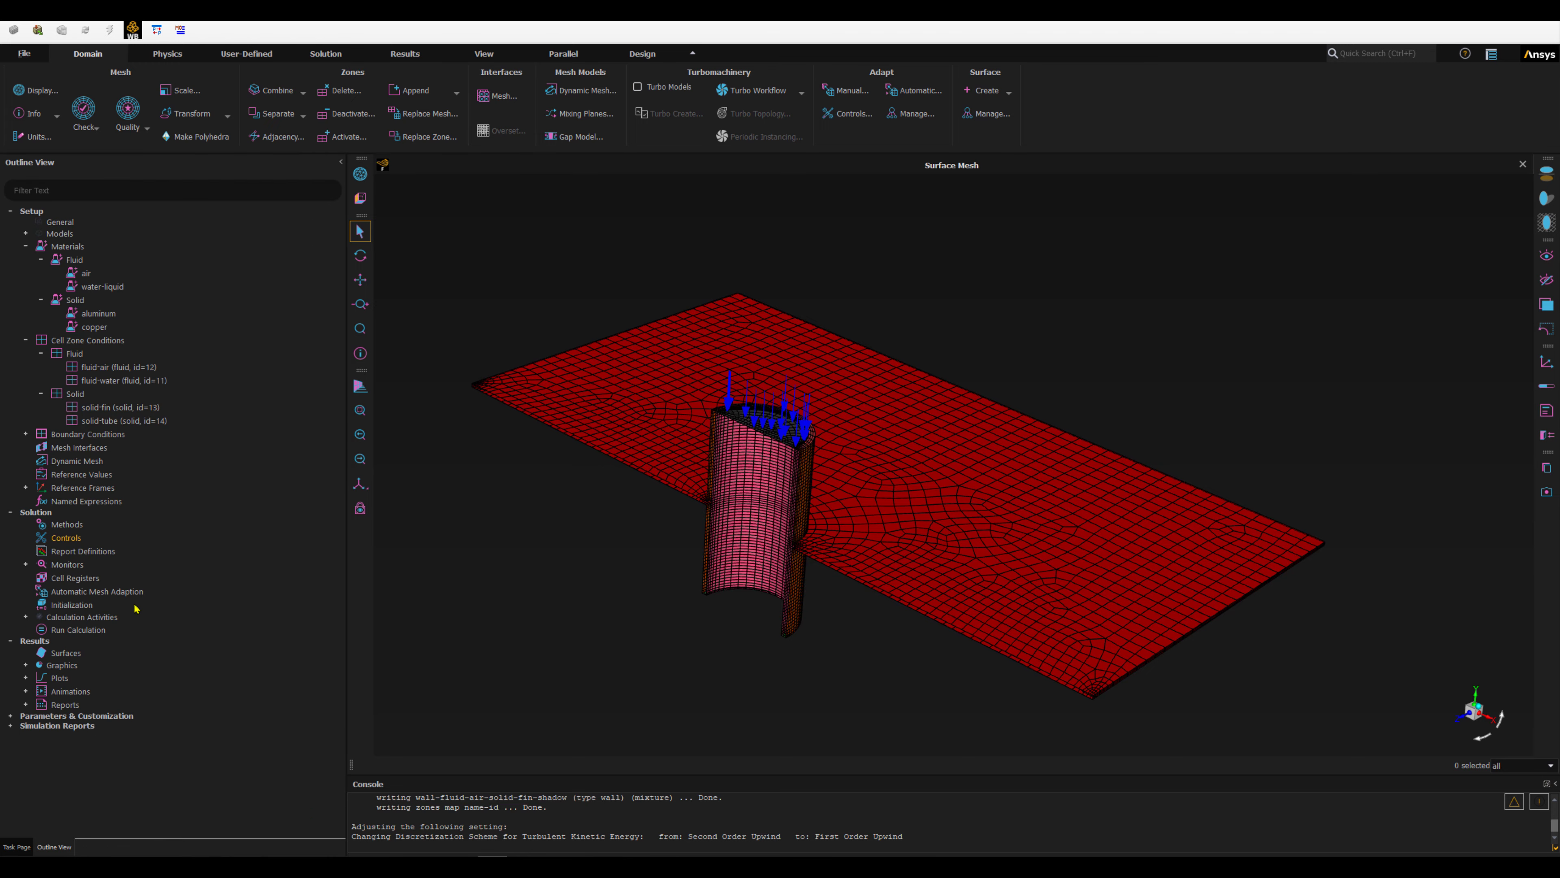
Disable the convergence check for continuity, all three velocities, energy, k and epsilon in the residual monitors, keeping console printing and plotting on.
left_click(26, 564)
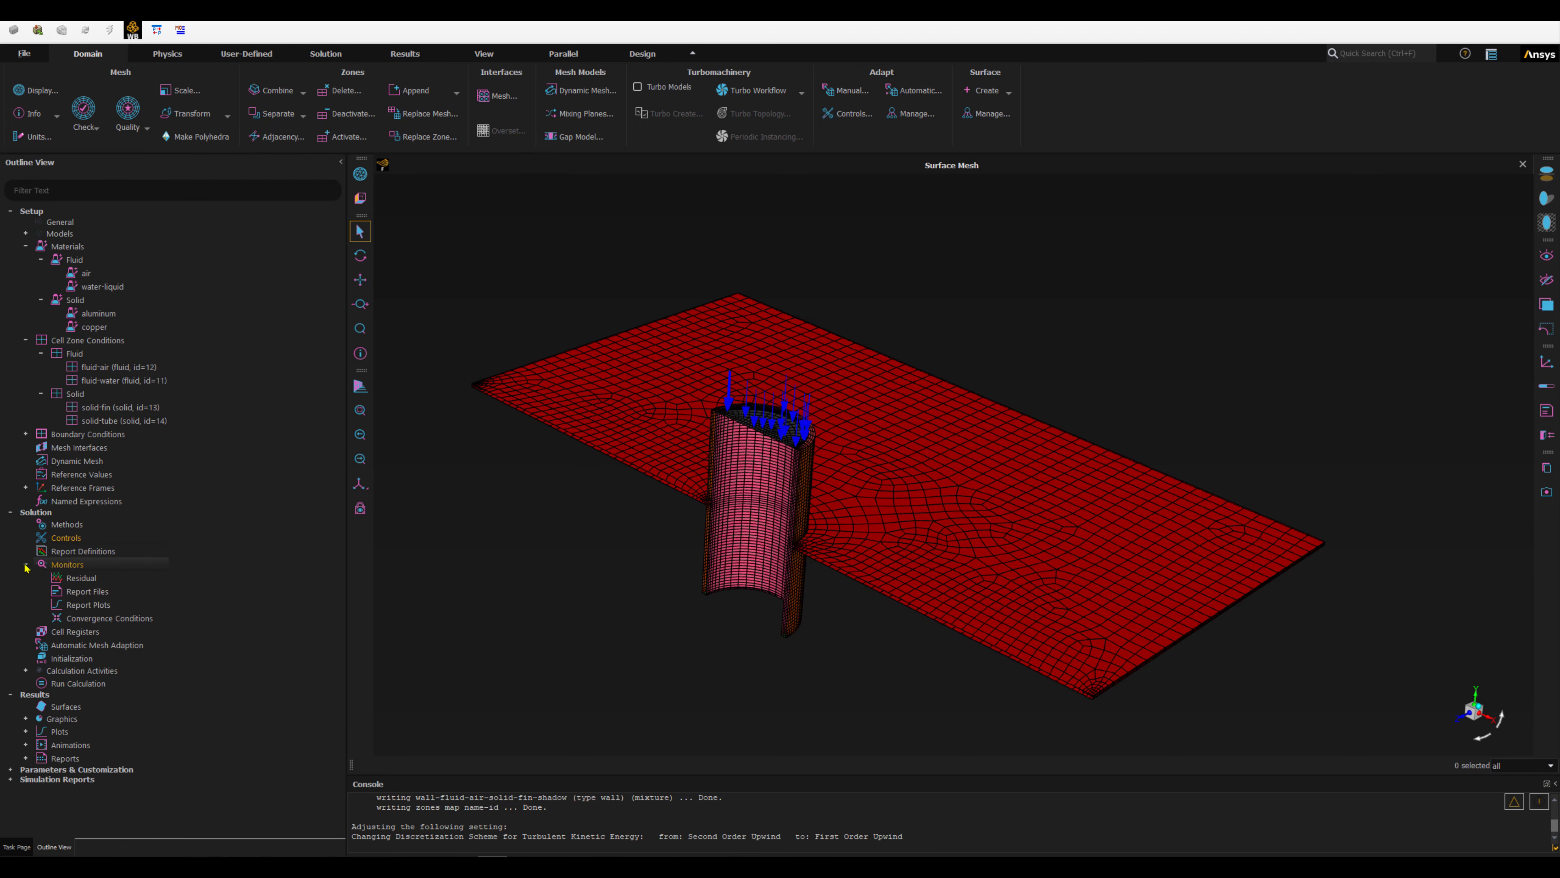
double_click(75, 579)
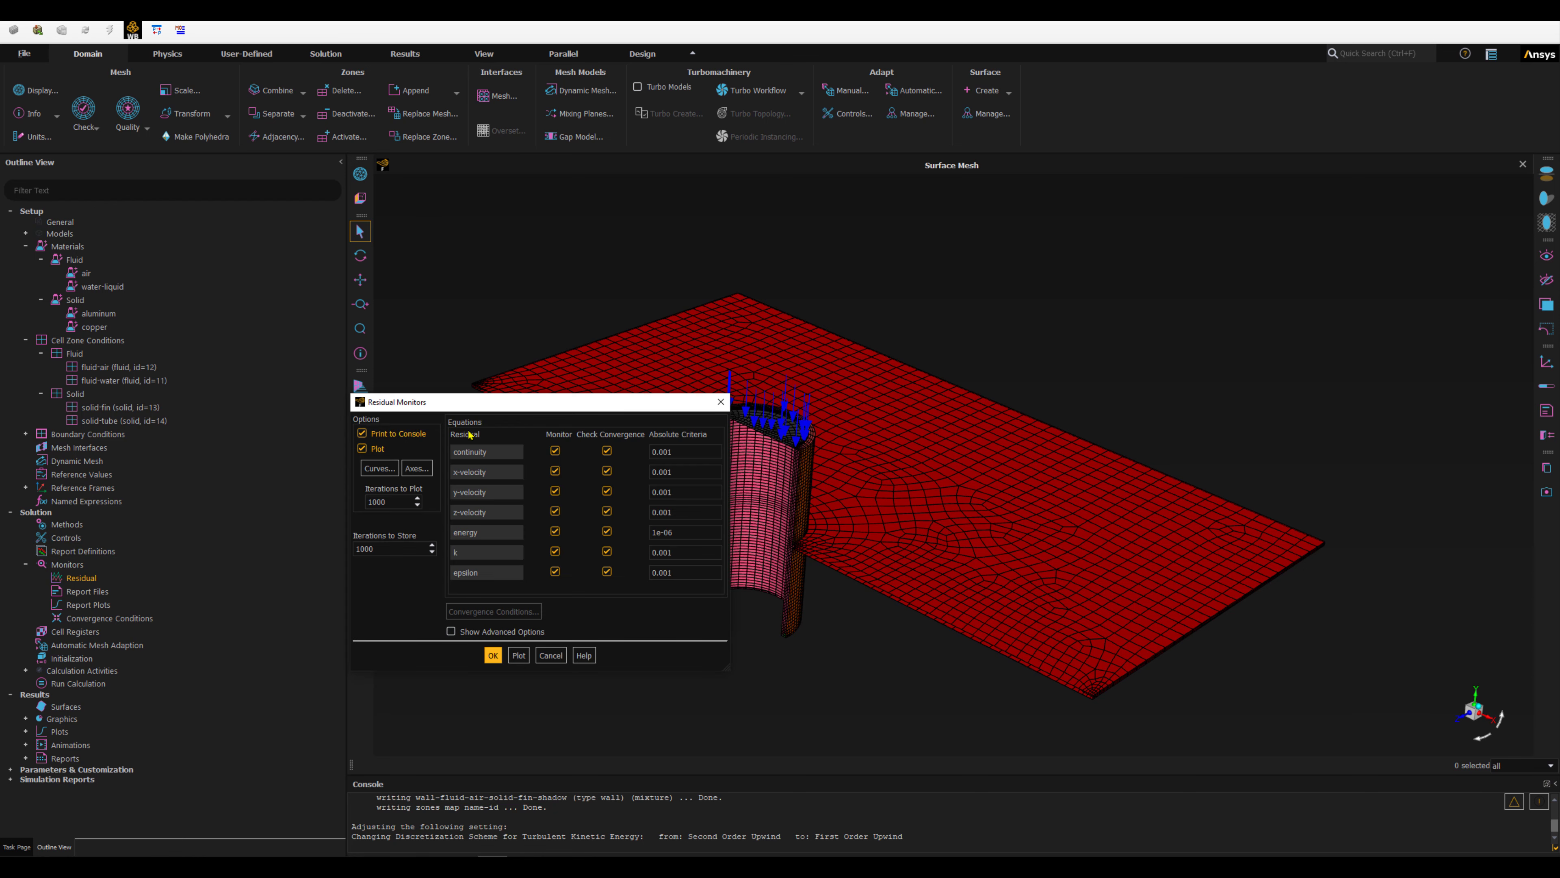
left_click_drag(486, 410, 421, 311)
left_click(541, 351)
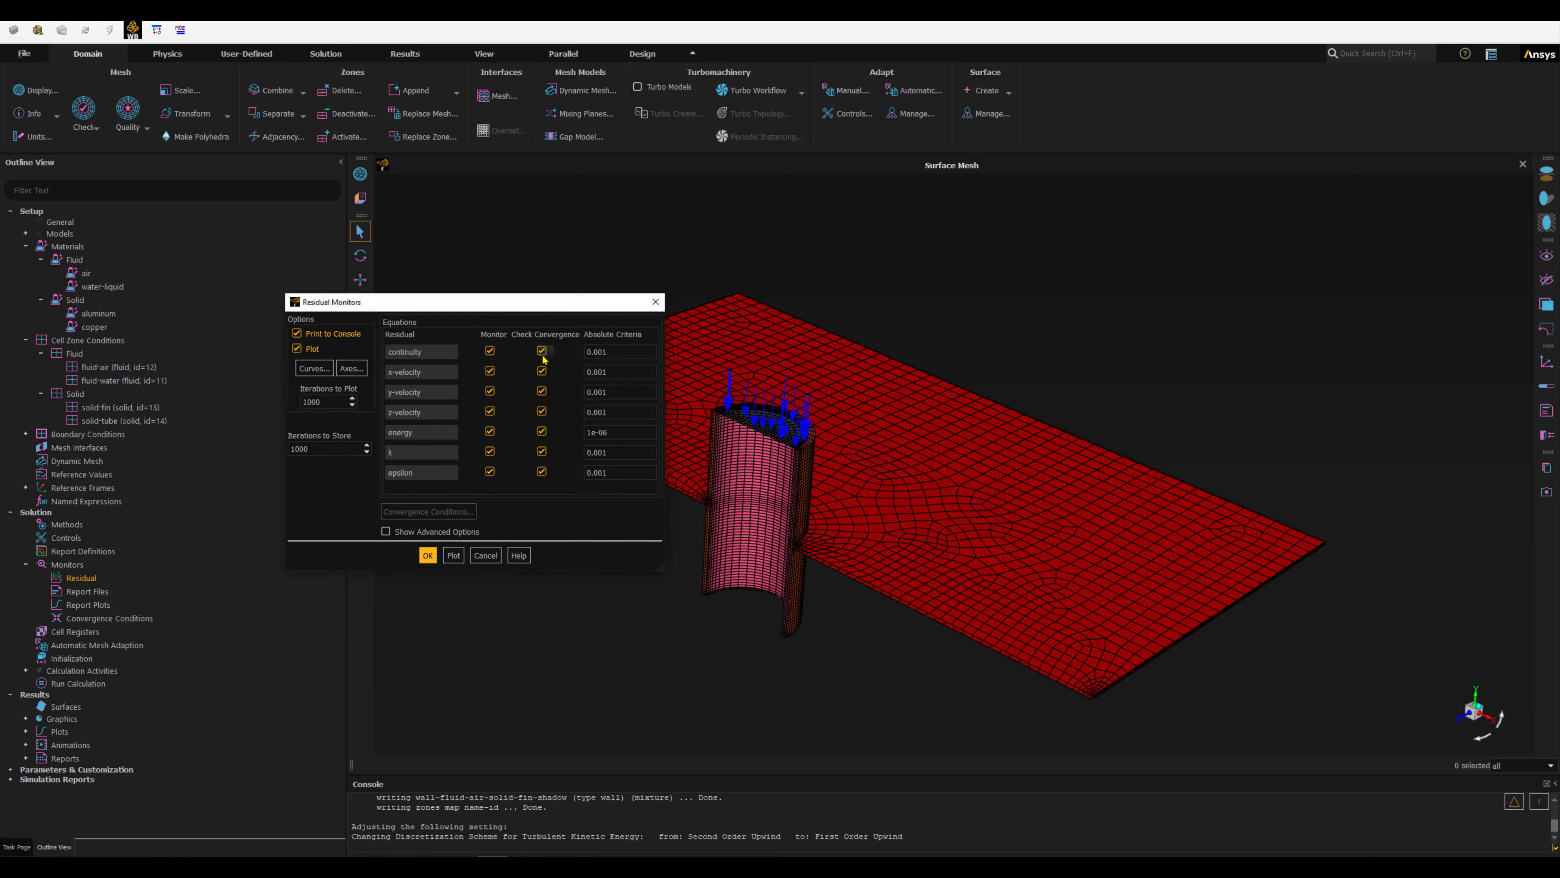
left_click(541, 370)
left_click(541, 391)
left_click(541, 410)
left_click(541, 431)
left_click(541, 452)
left_click(542, 472)
left_click_drag(536, 308, 556, 249)
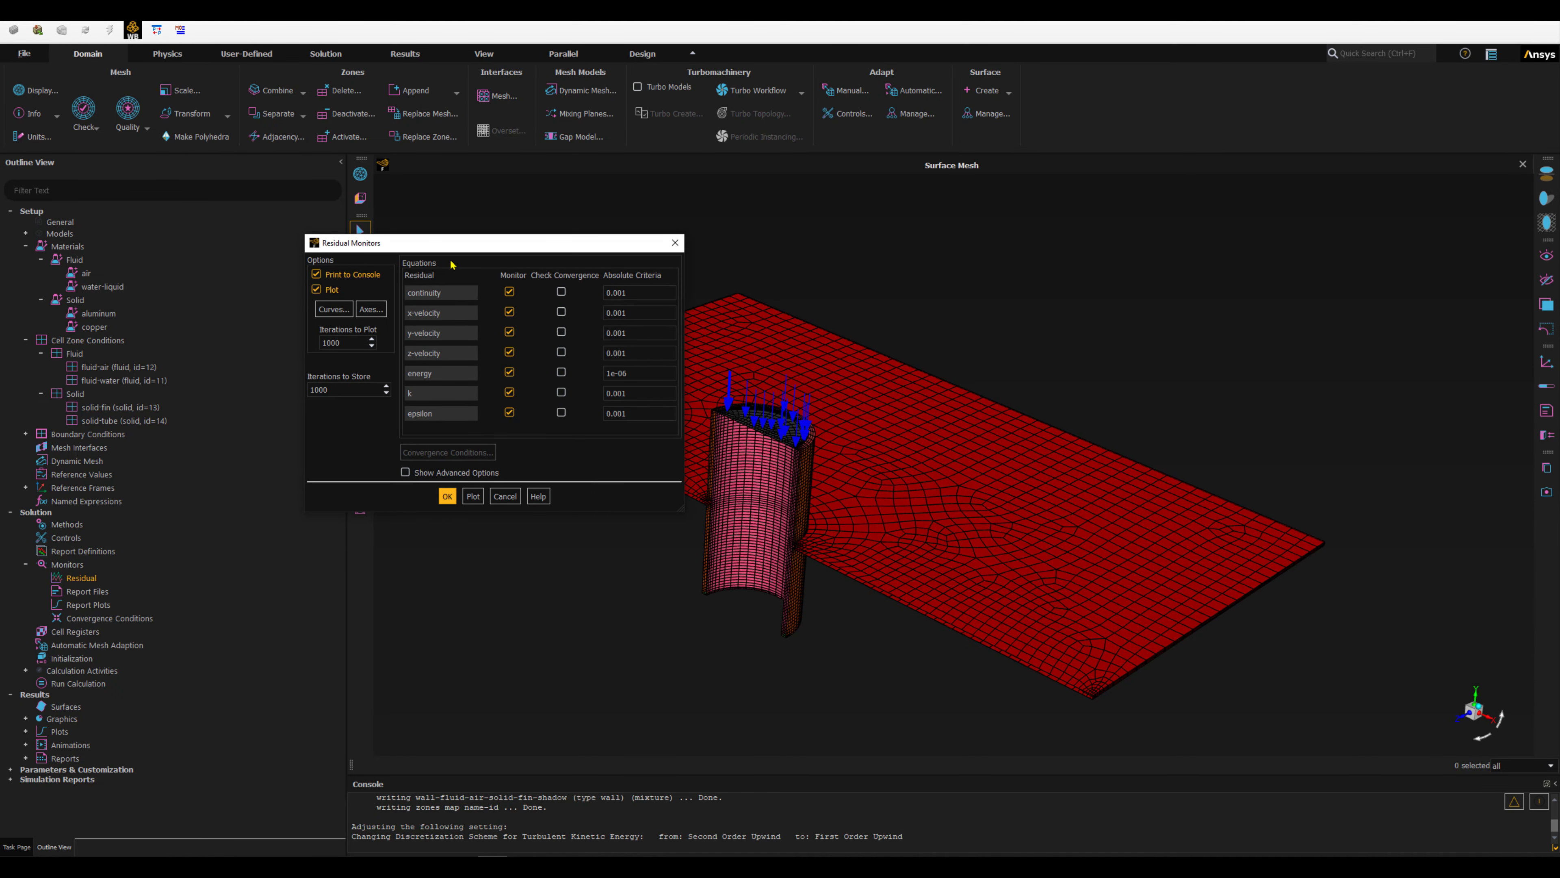
left_click_drag(456, 246, 440, 286)
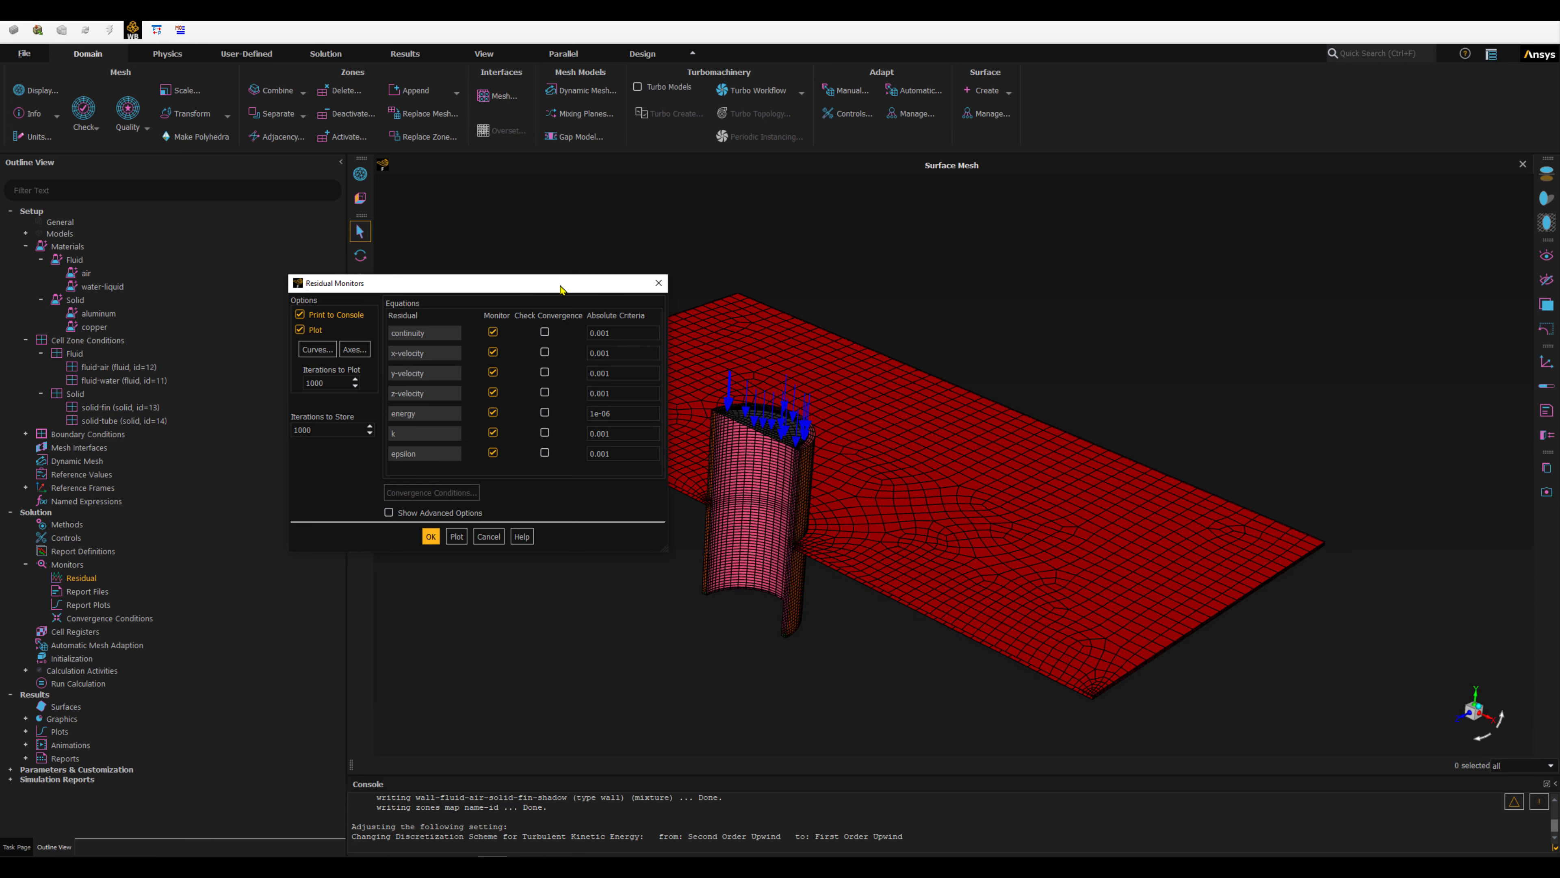
left_click_drag(564, 287, 616, 309)
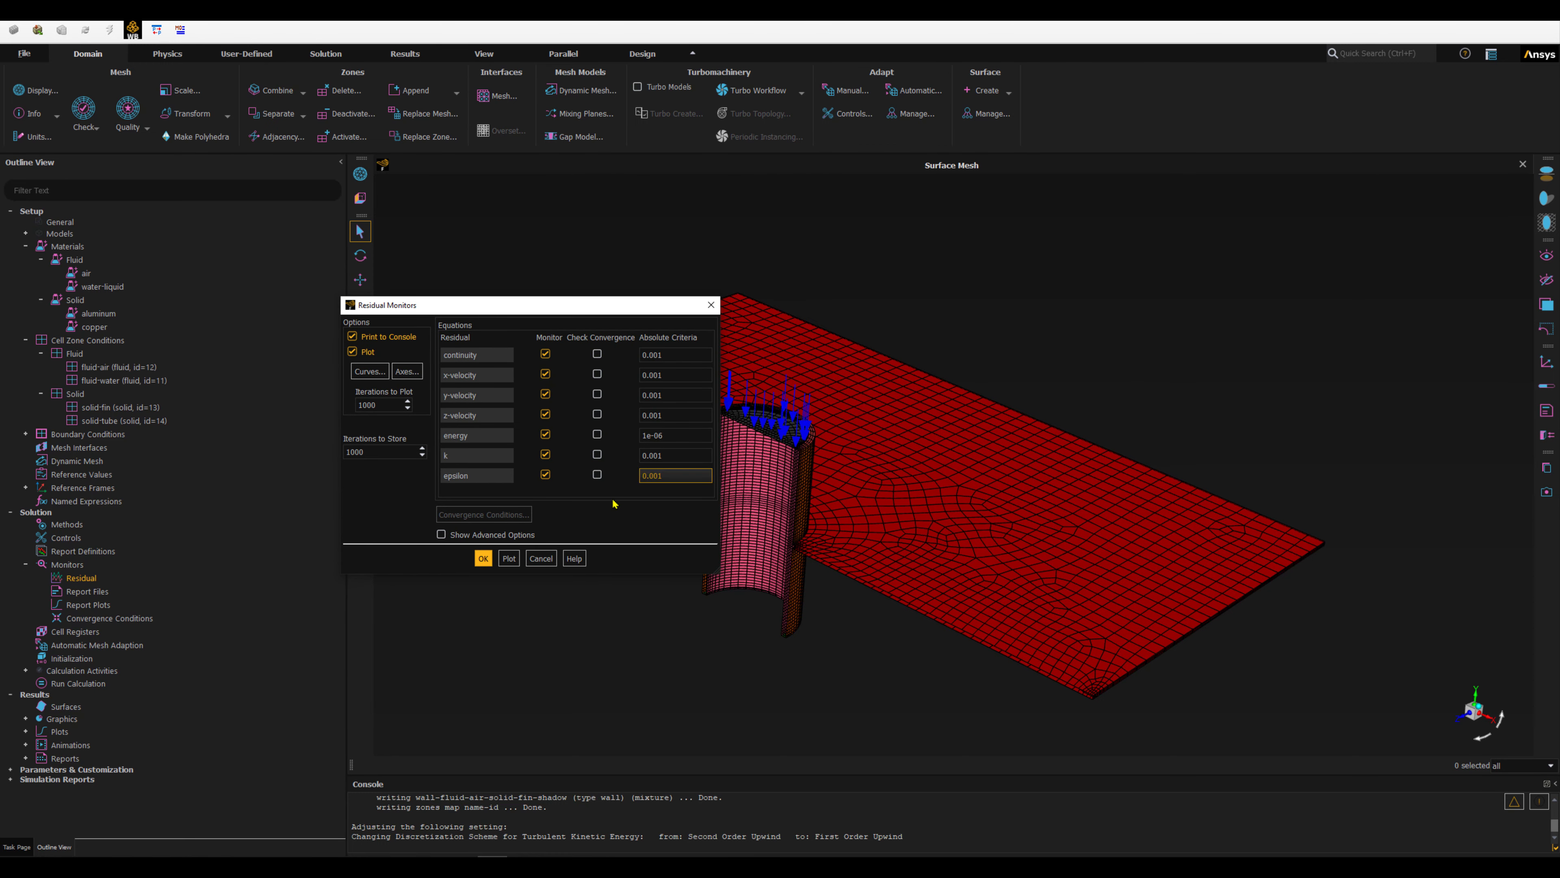
left_click(480, 560)
left_click(367, 338)
left_click(483, 558)
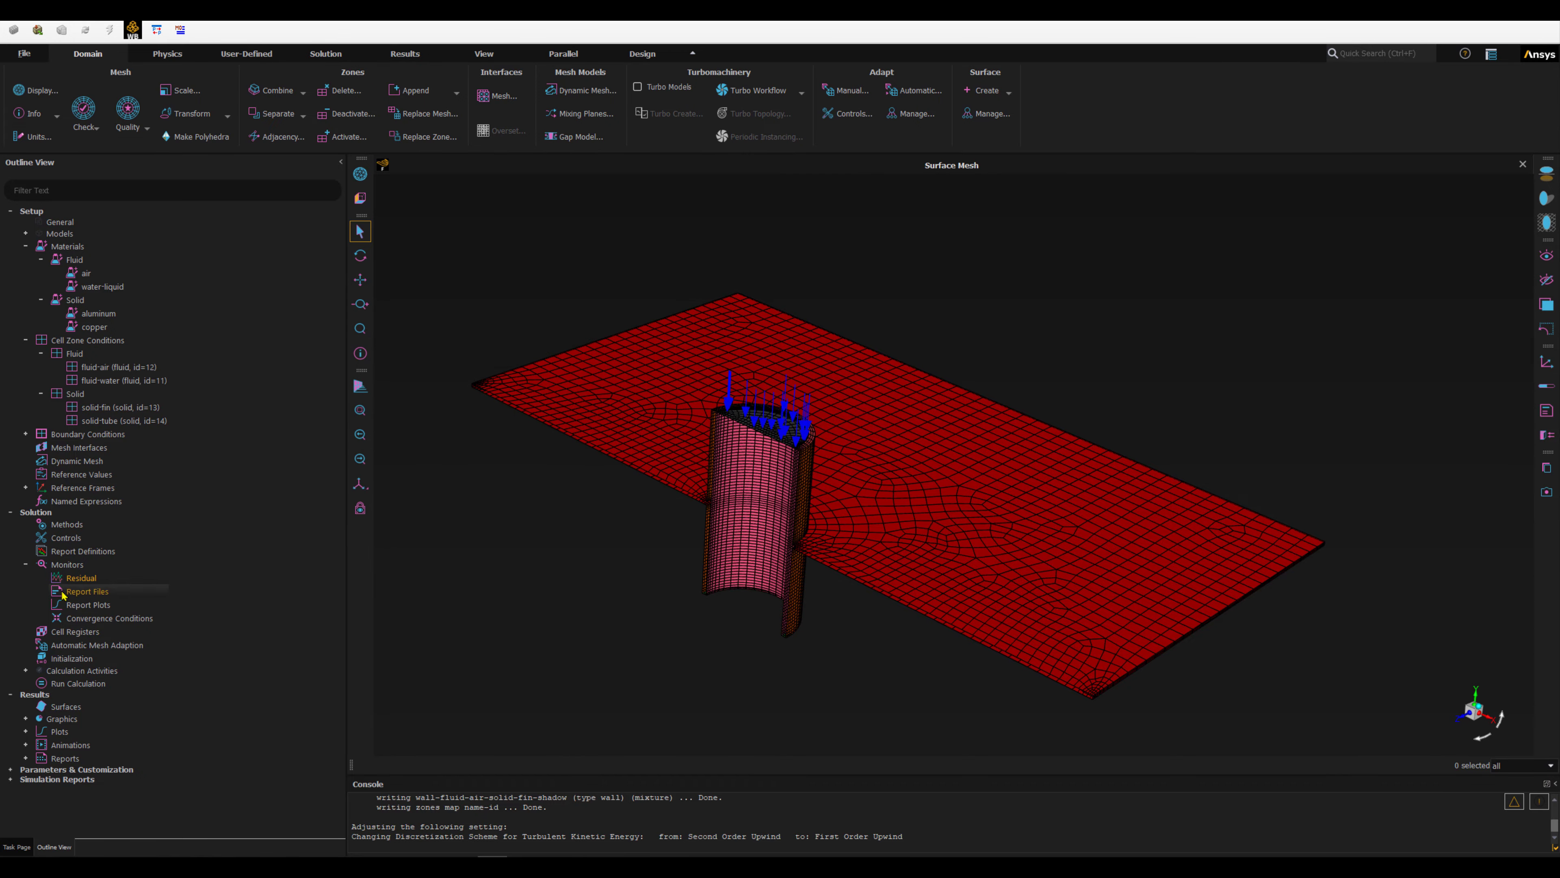
Start a new surface report definition of the Mass-Weighted Average type.
left_click(76, 553)
right_click(76, 553)
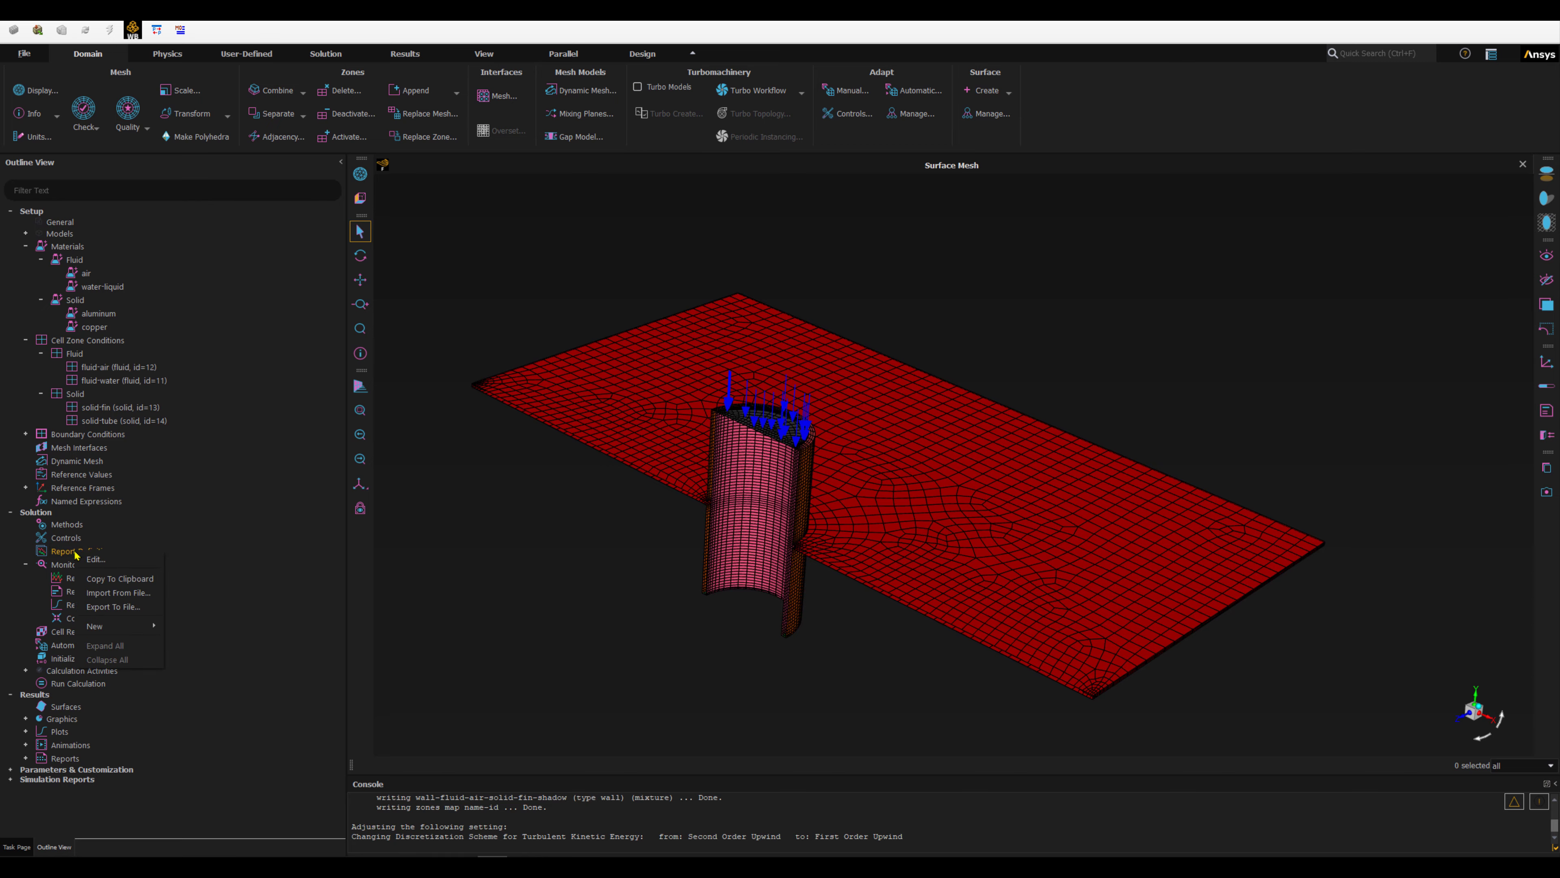
mouse_move(117, 626)
mouse_move(198, 644)
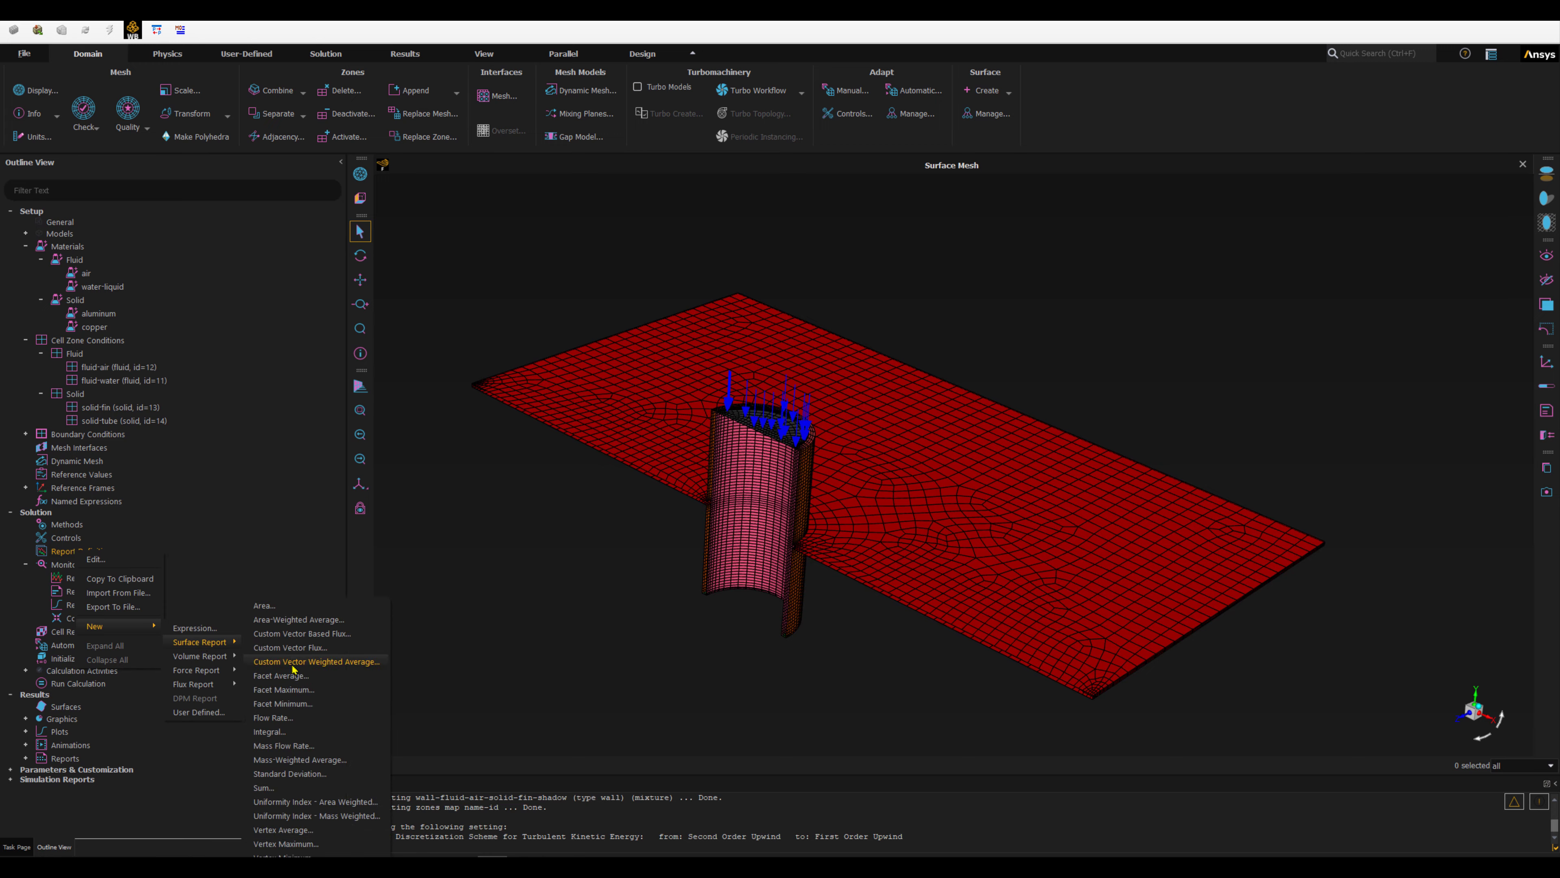
left_click(321, 760)
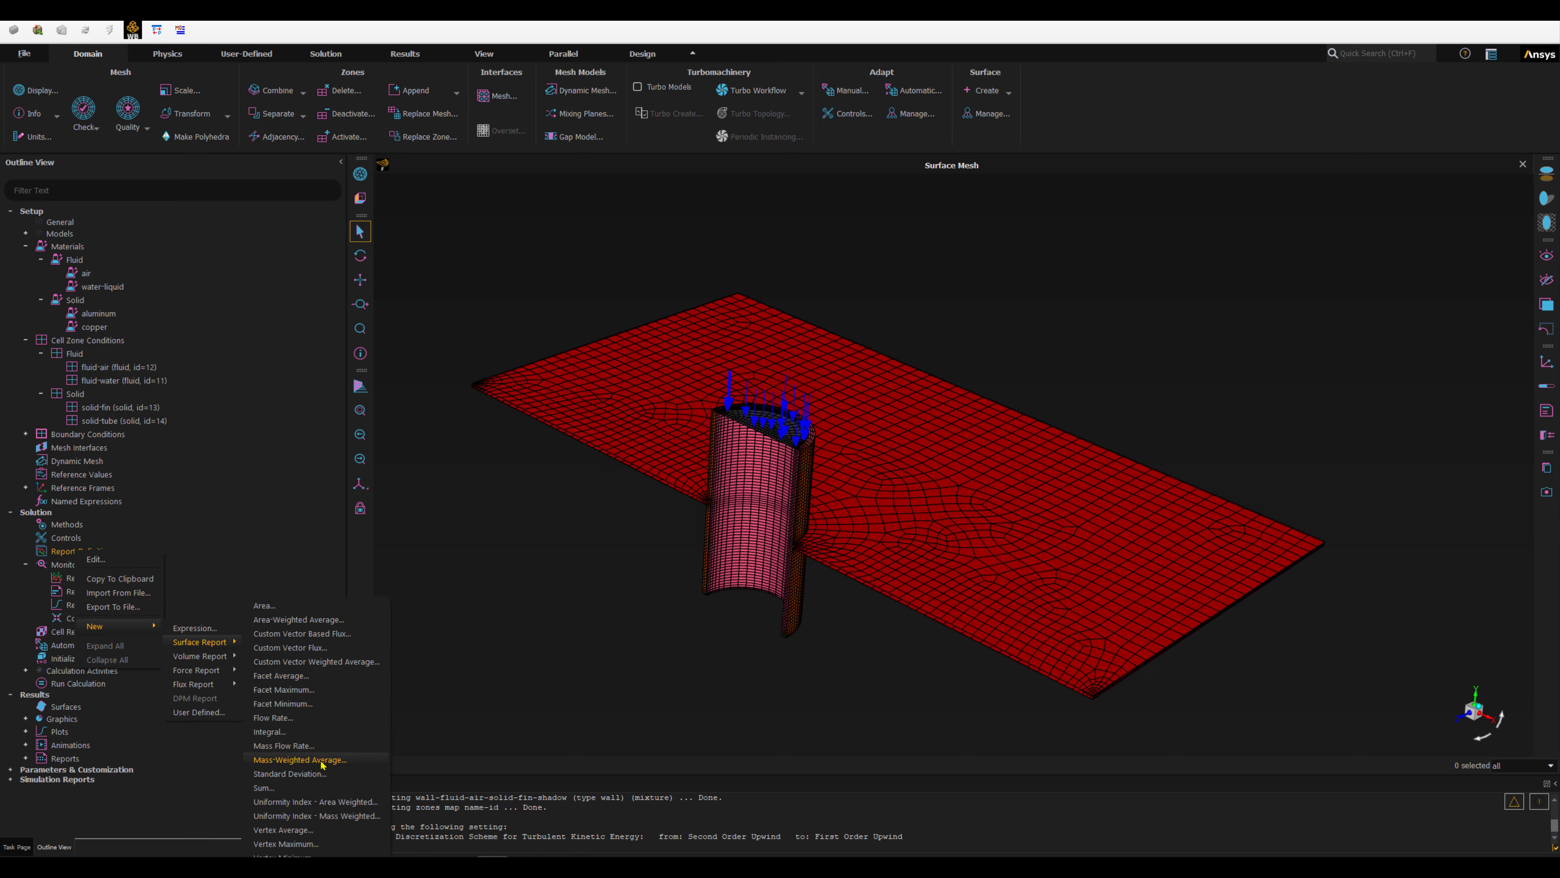
left_click_drag(582, 404, 580, 311)
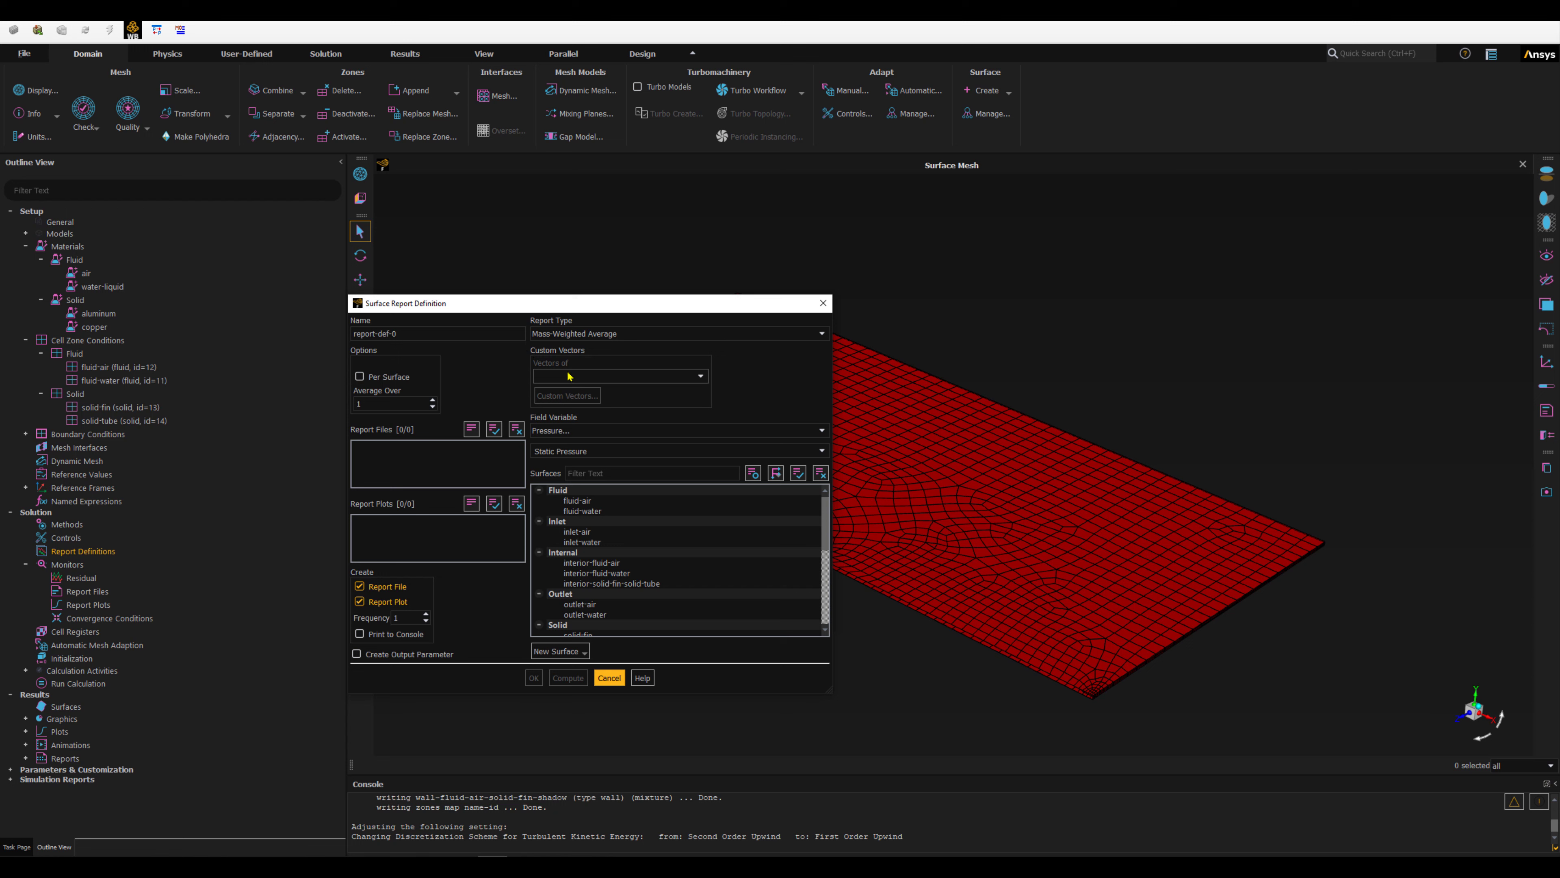
Set the report's field variable to static temperature and select outlet-water as its surface.
left_click(556, 430)
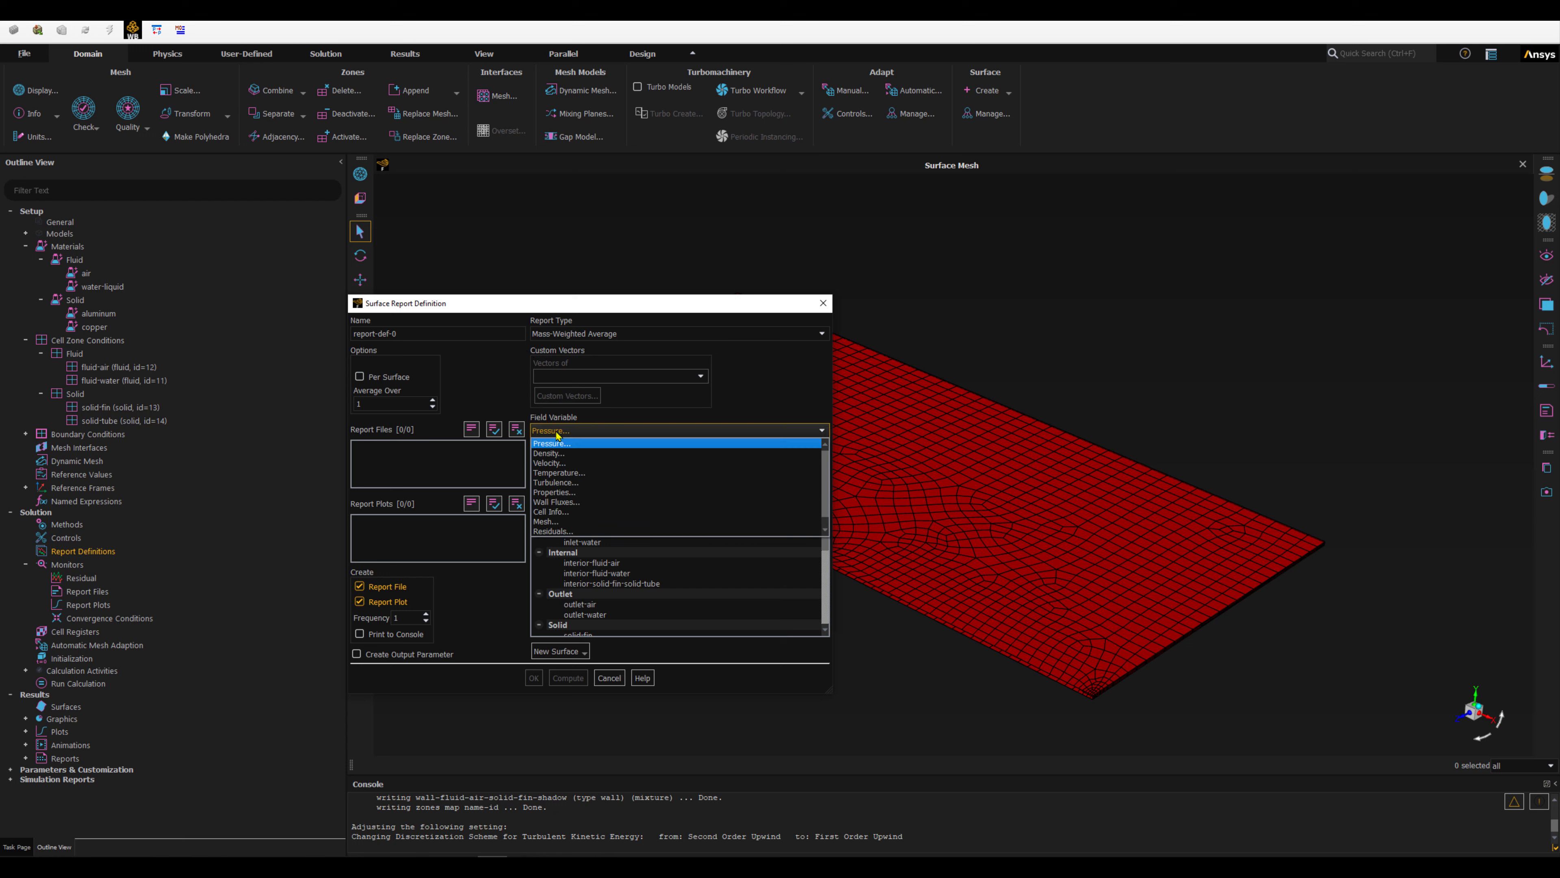
left_click(557, 474)
key("ctrl")
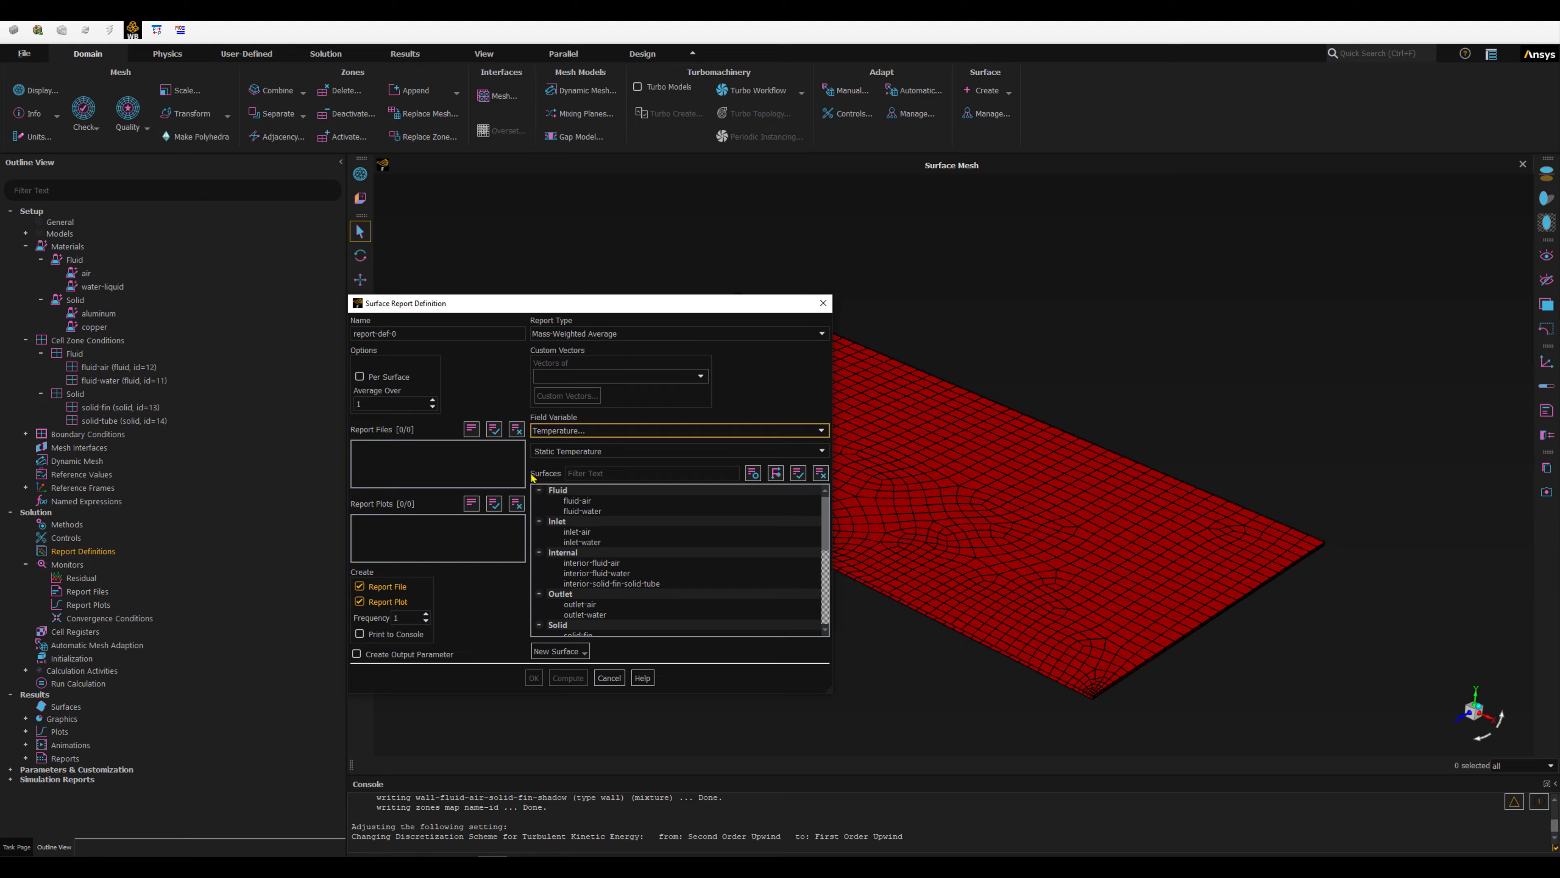
left_click(571, 615)
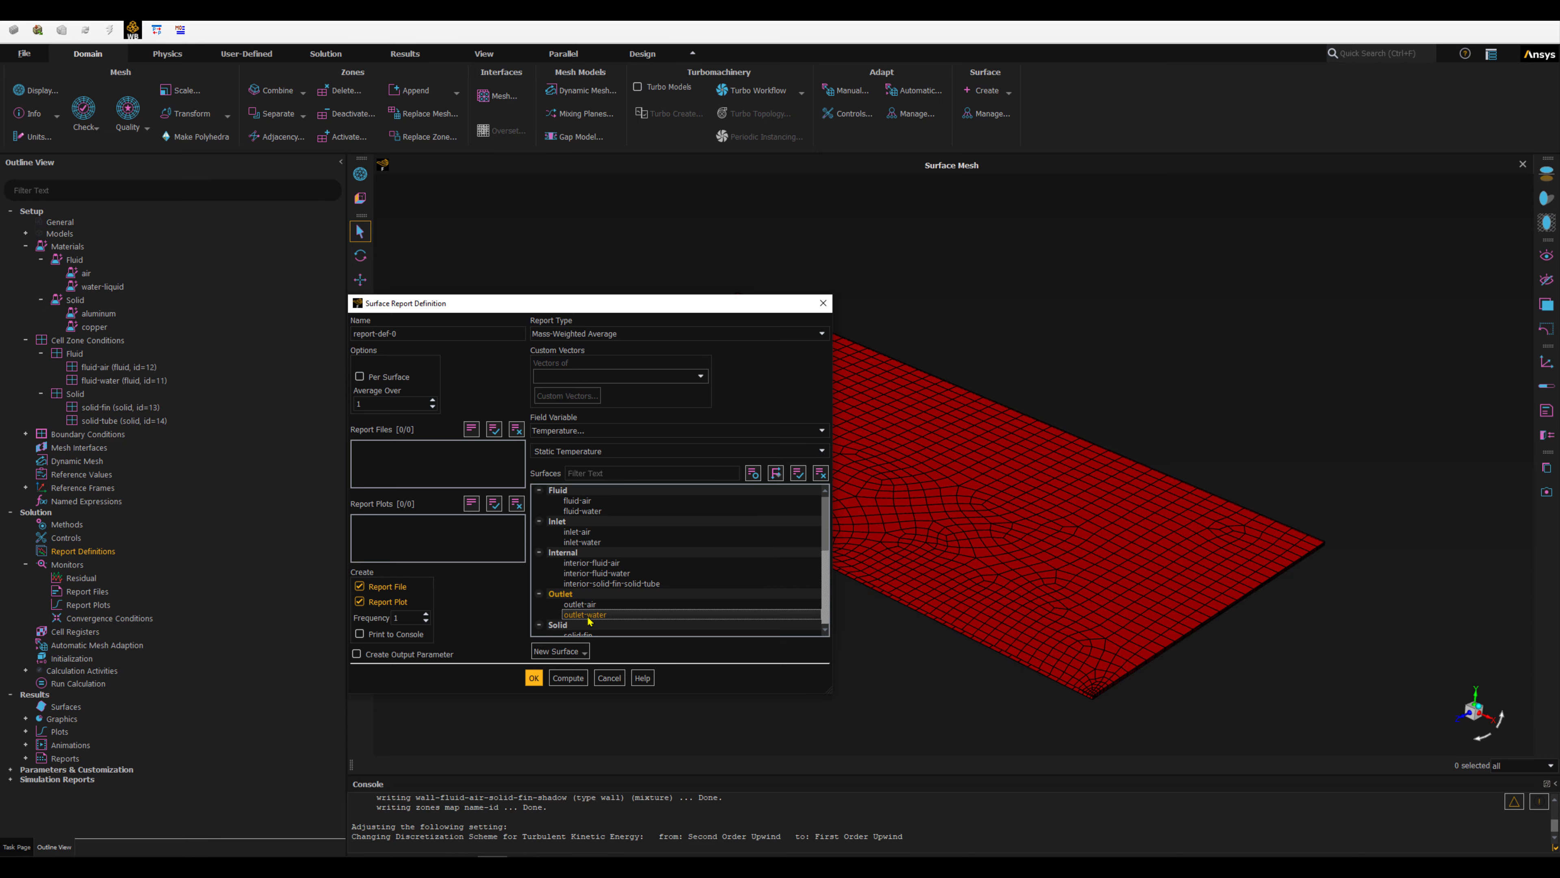
left_click_drag(531, 303, 618, 307)
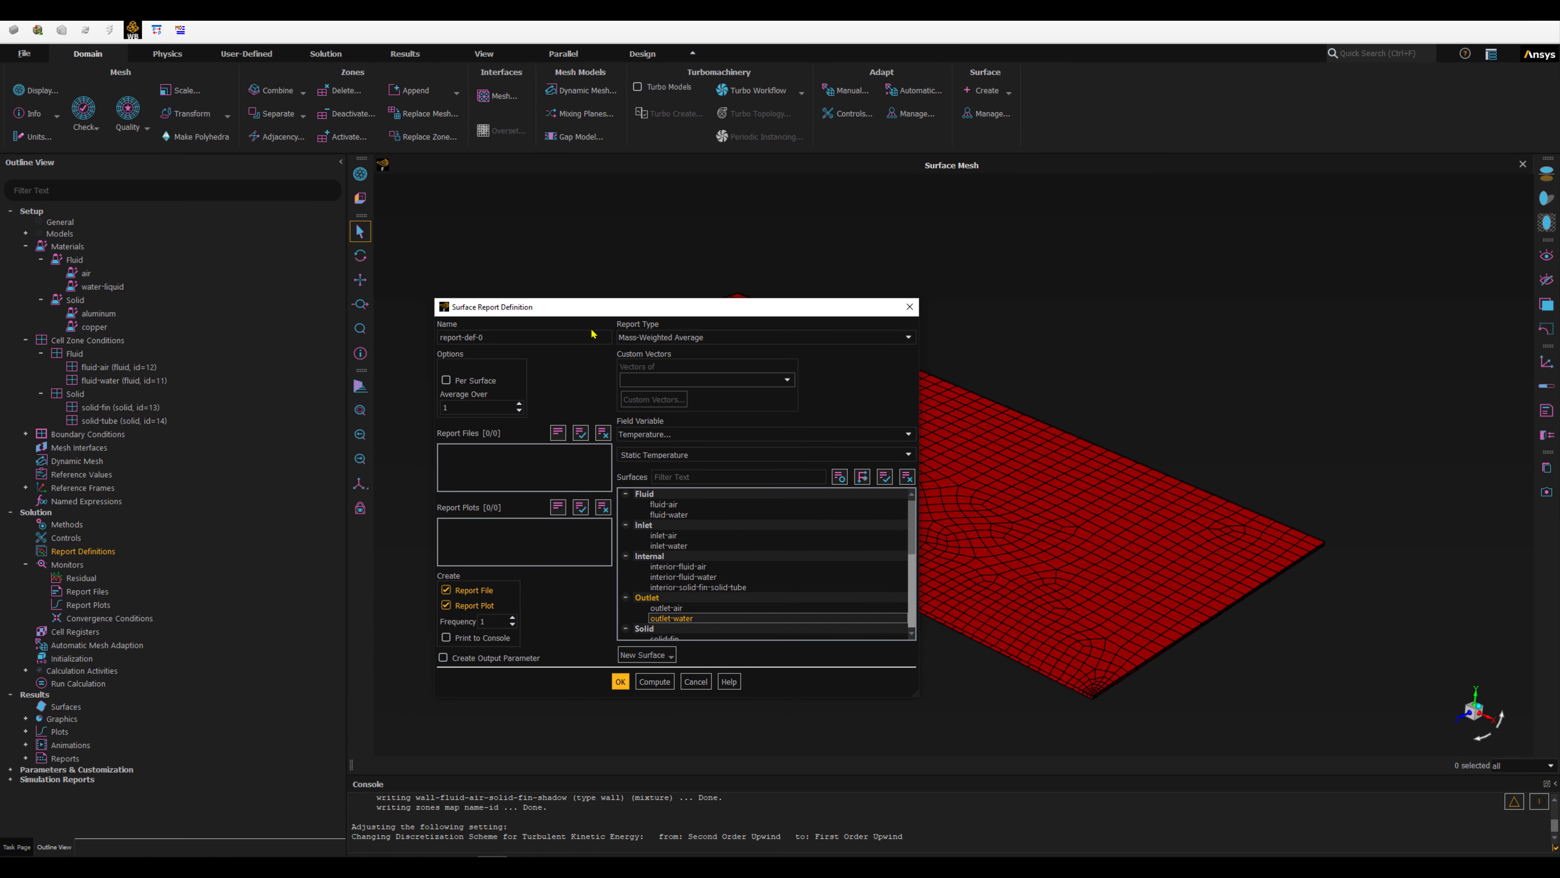
Name the report definition water-outlet-temp, create it with a report file and plot, and expand both monitor lists in the outline.
triple_click(469, 338)
type("water-outlet-temp")
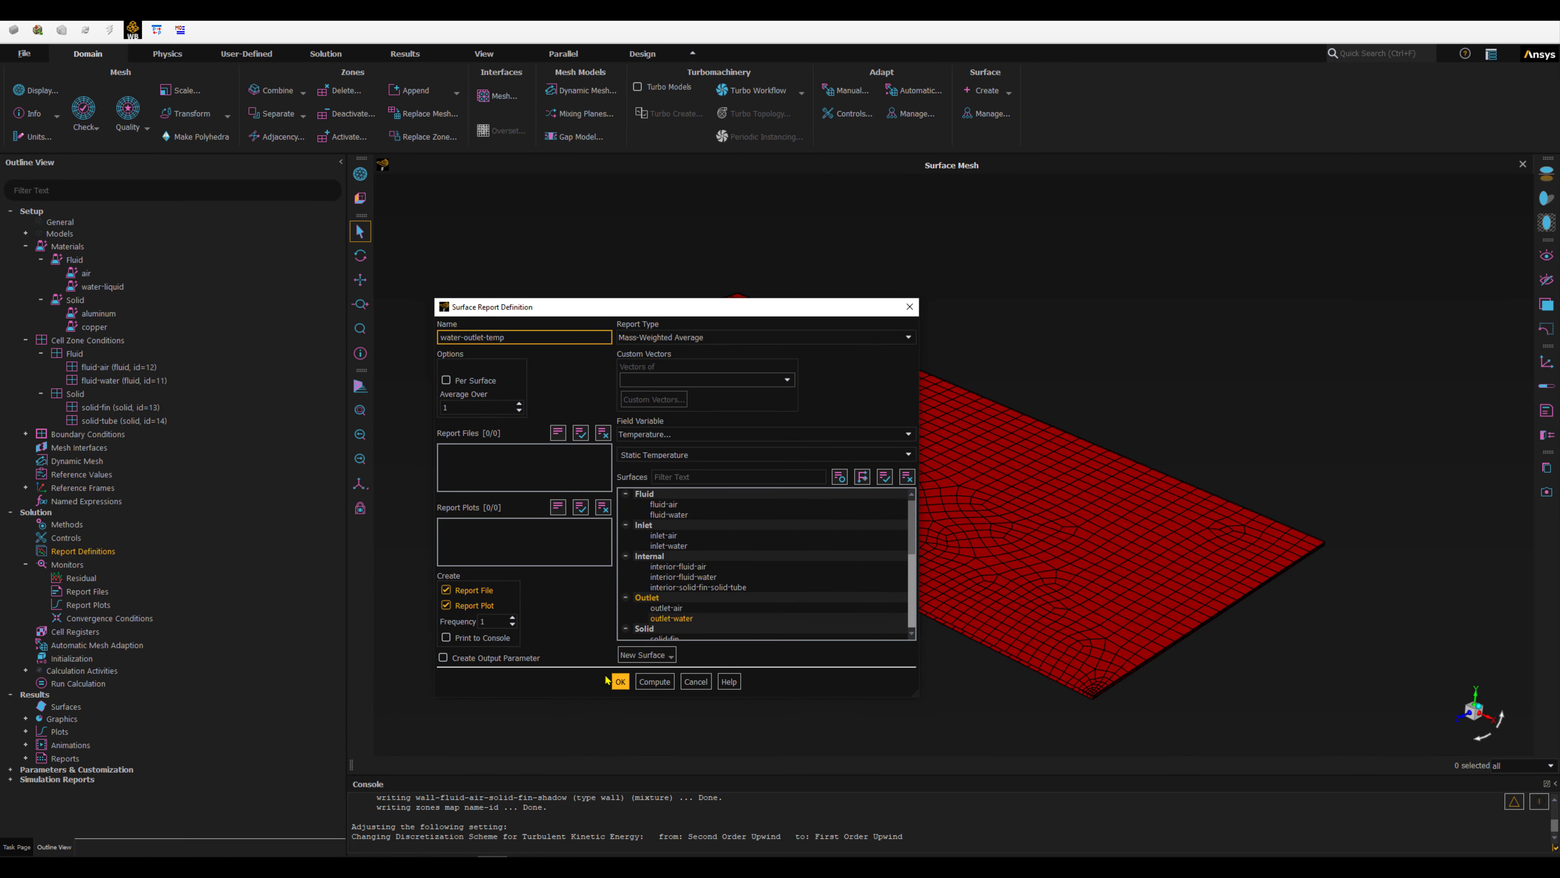
left_click(620, 686)
left_click_drag(584, 310, 565, 266)
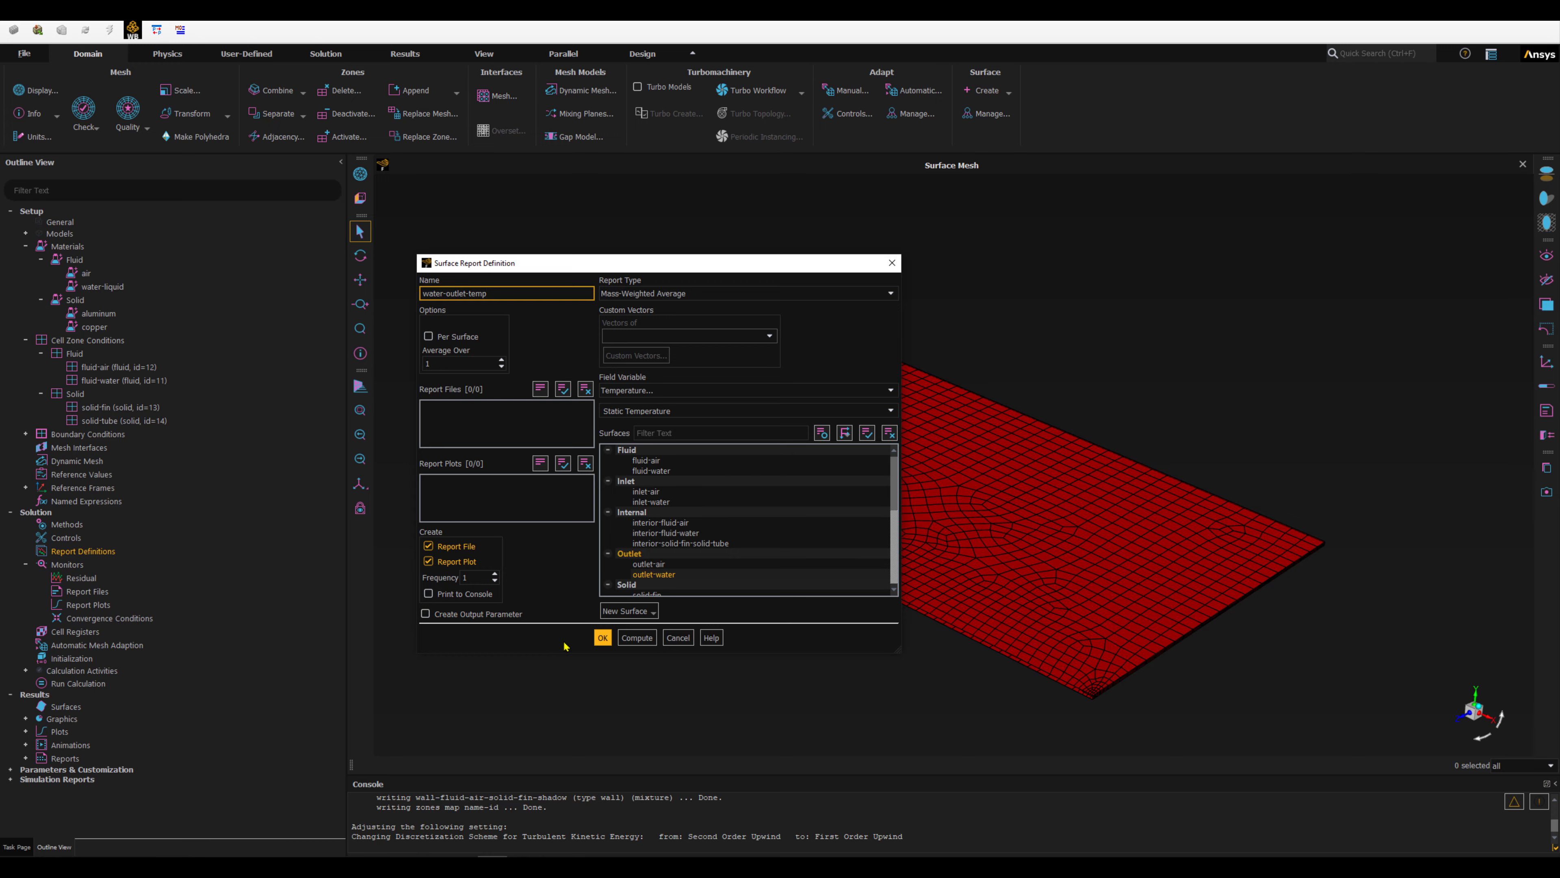
left_click(602, 638)
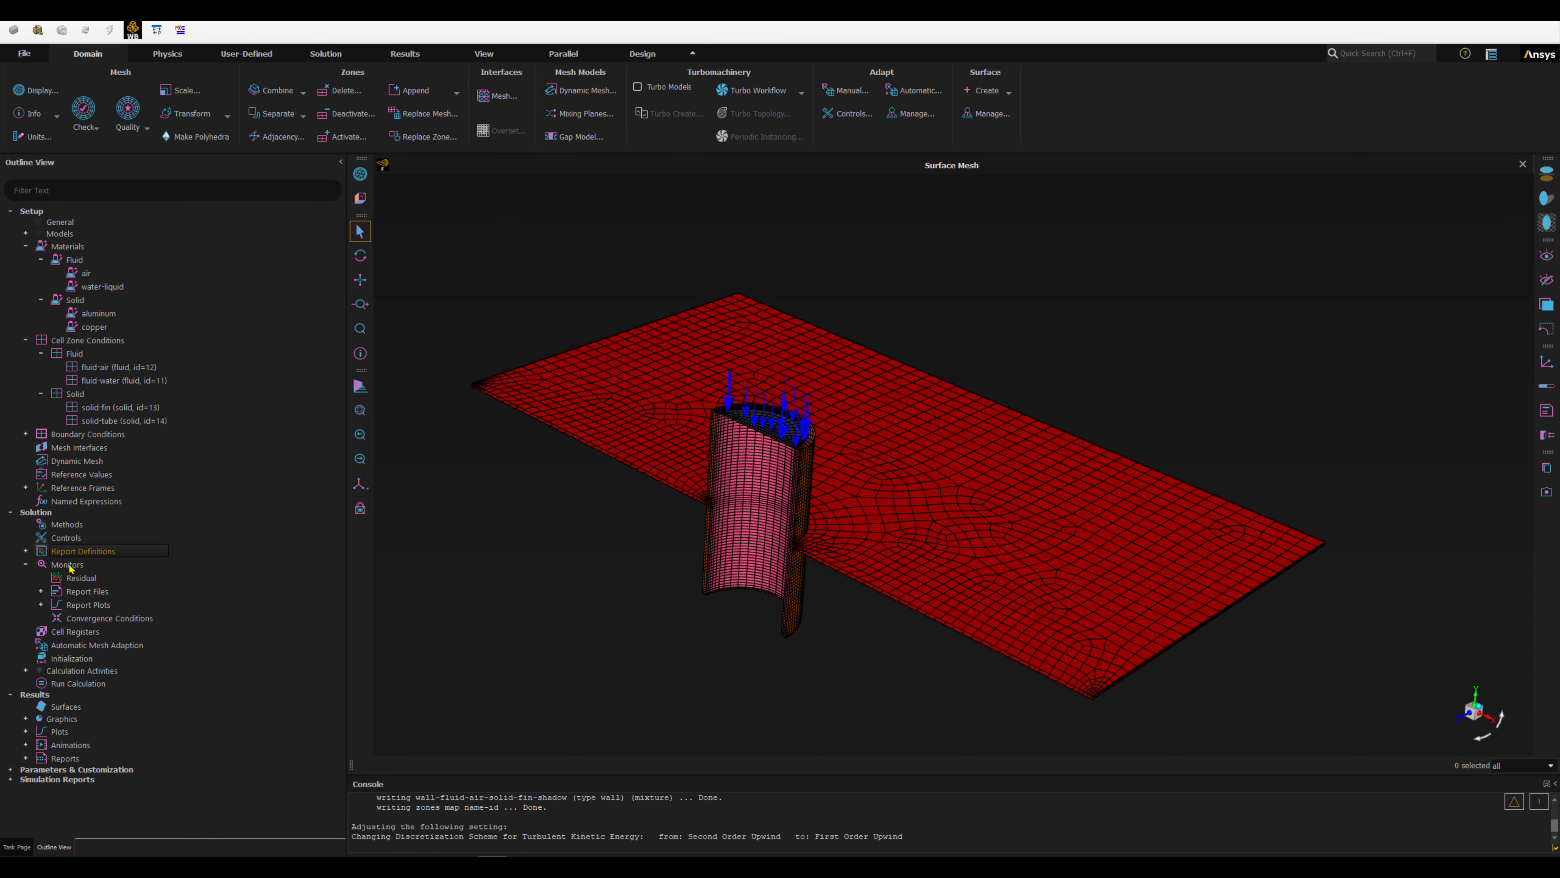
left_click(41, 591)
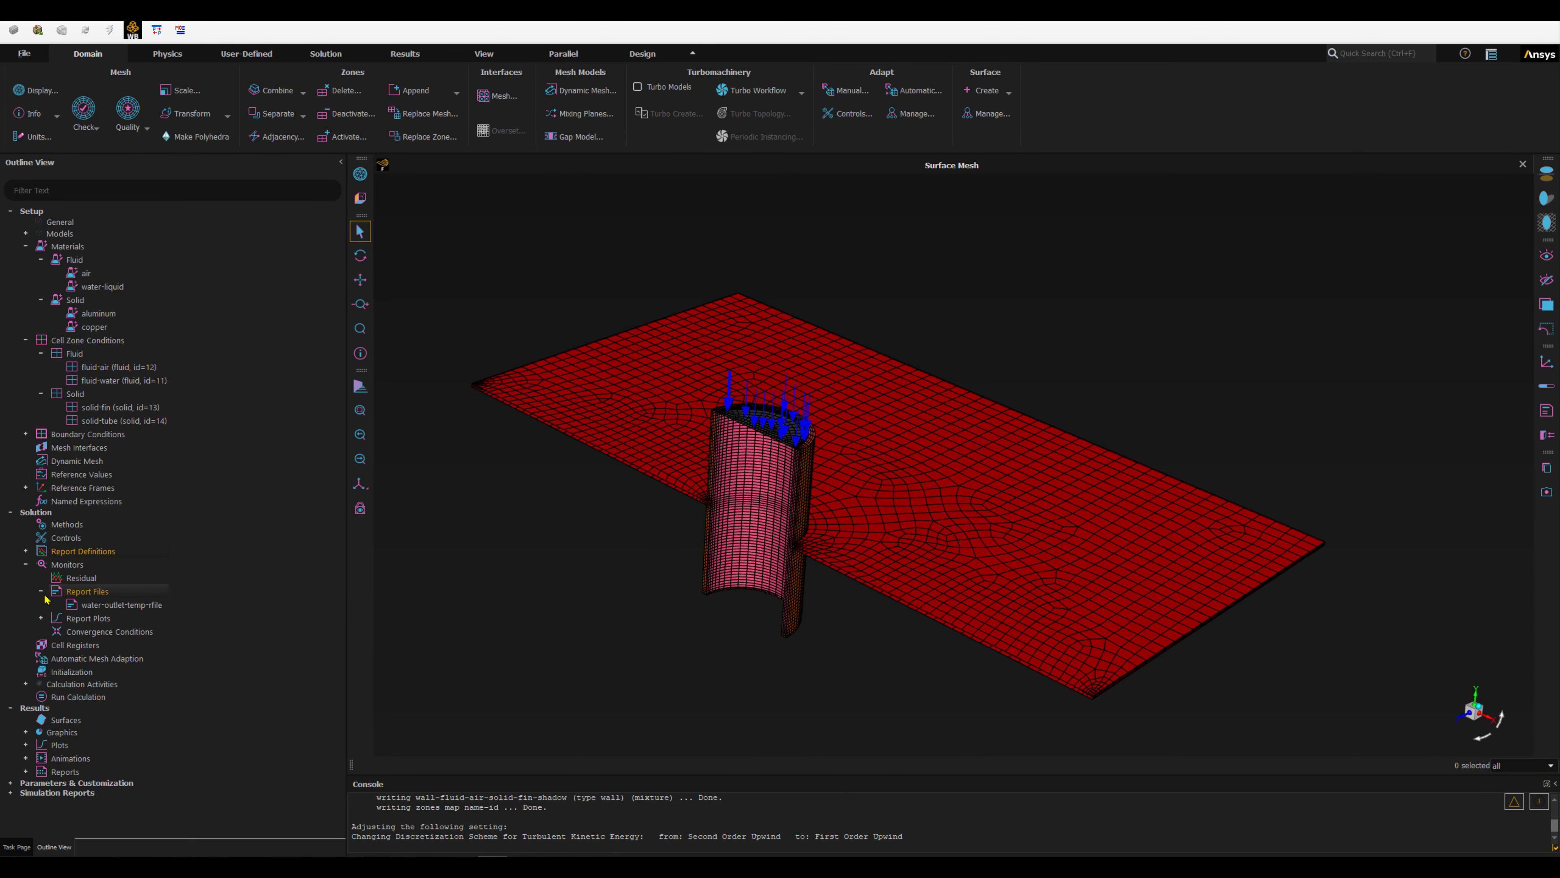
left_click(41, 618)
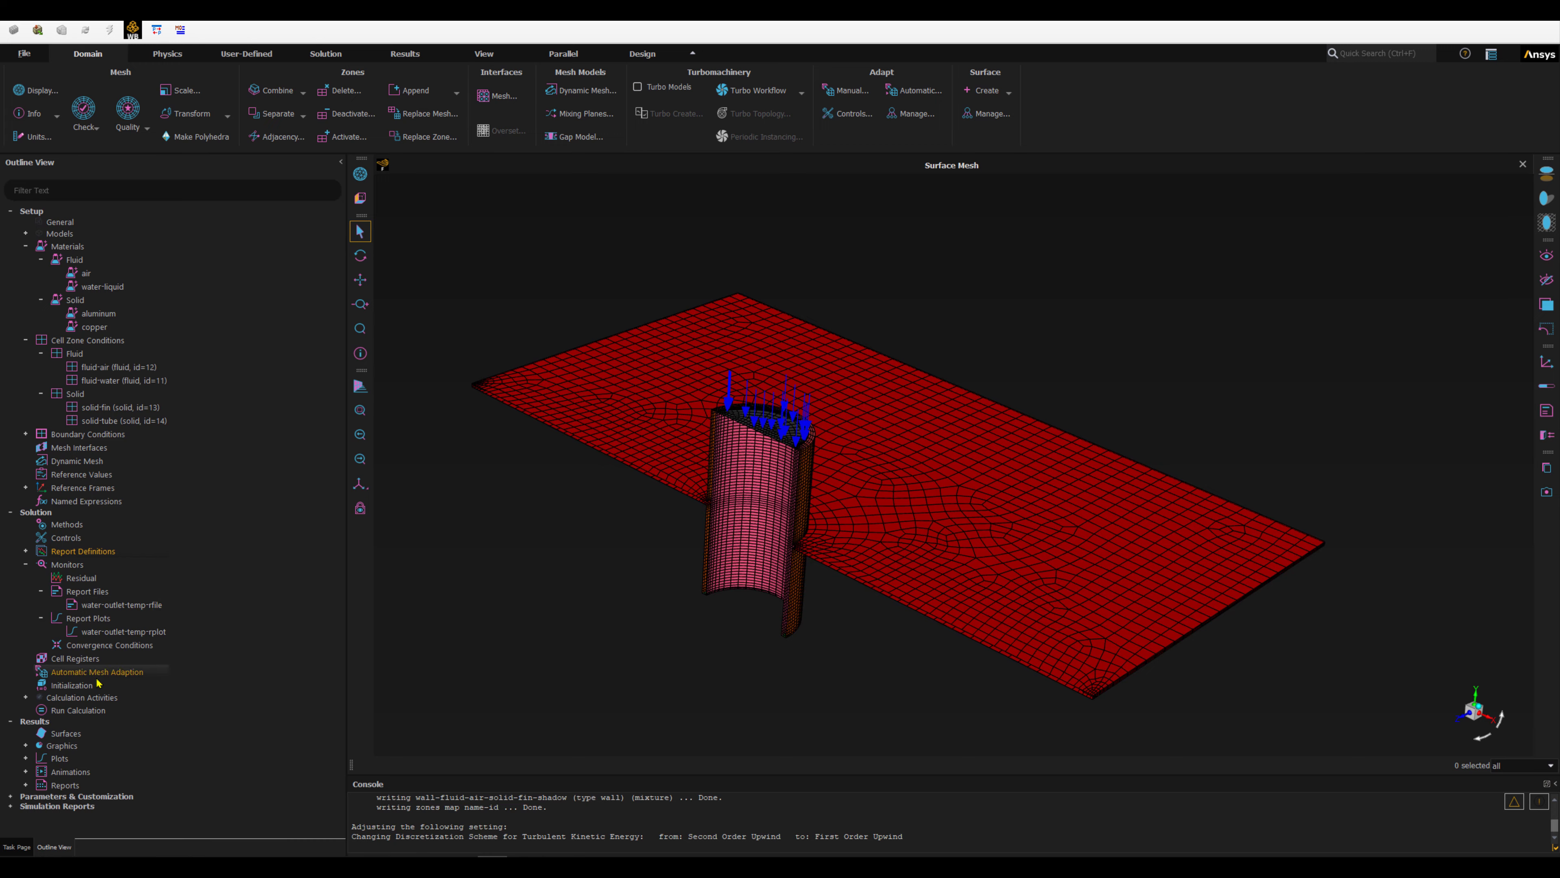
Initialize the solution with hybrid initialization.
left_click(82, 685)
double_click(82, 686)
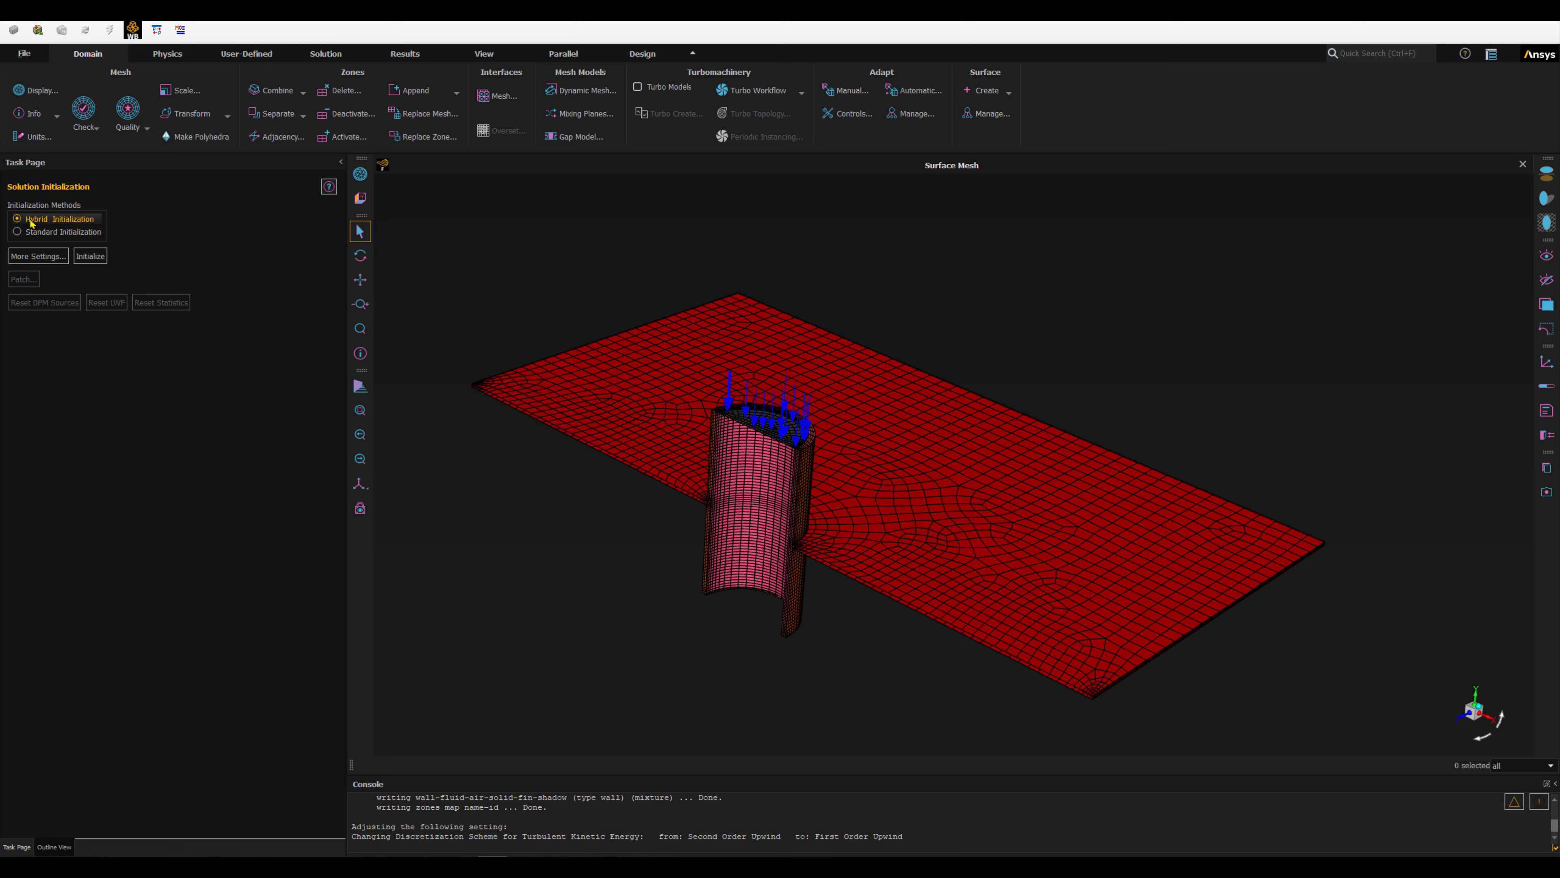
left_click(94, 260)
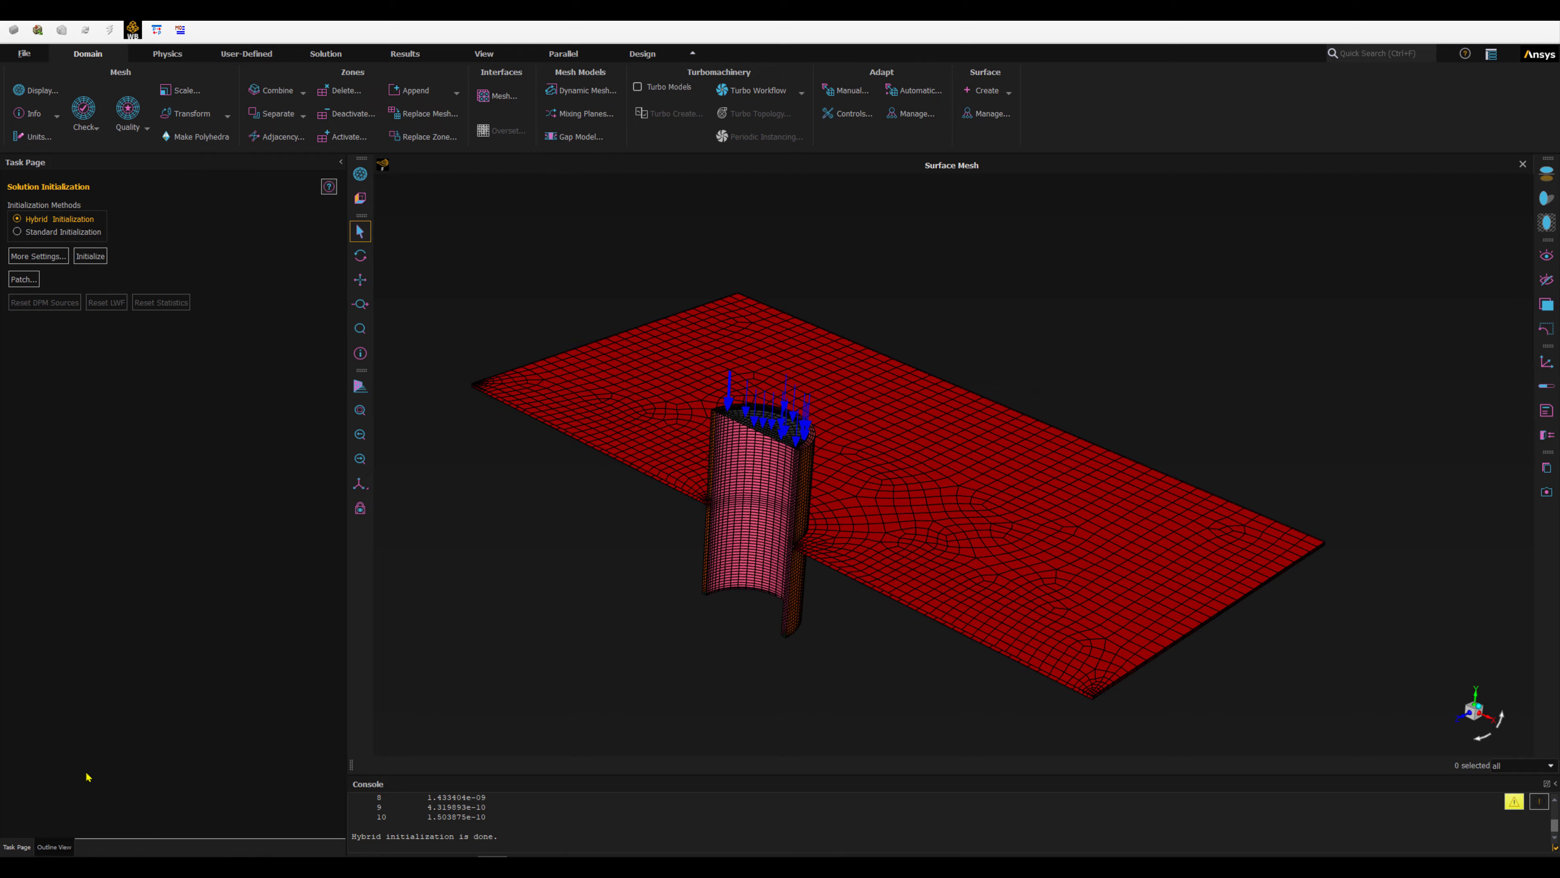
Set the number of iterations to 300 and start the calculation.
left_click(54, 847)
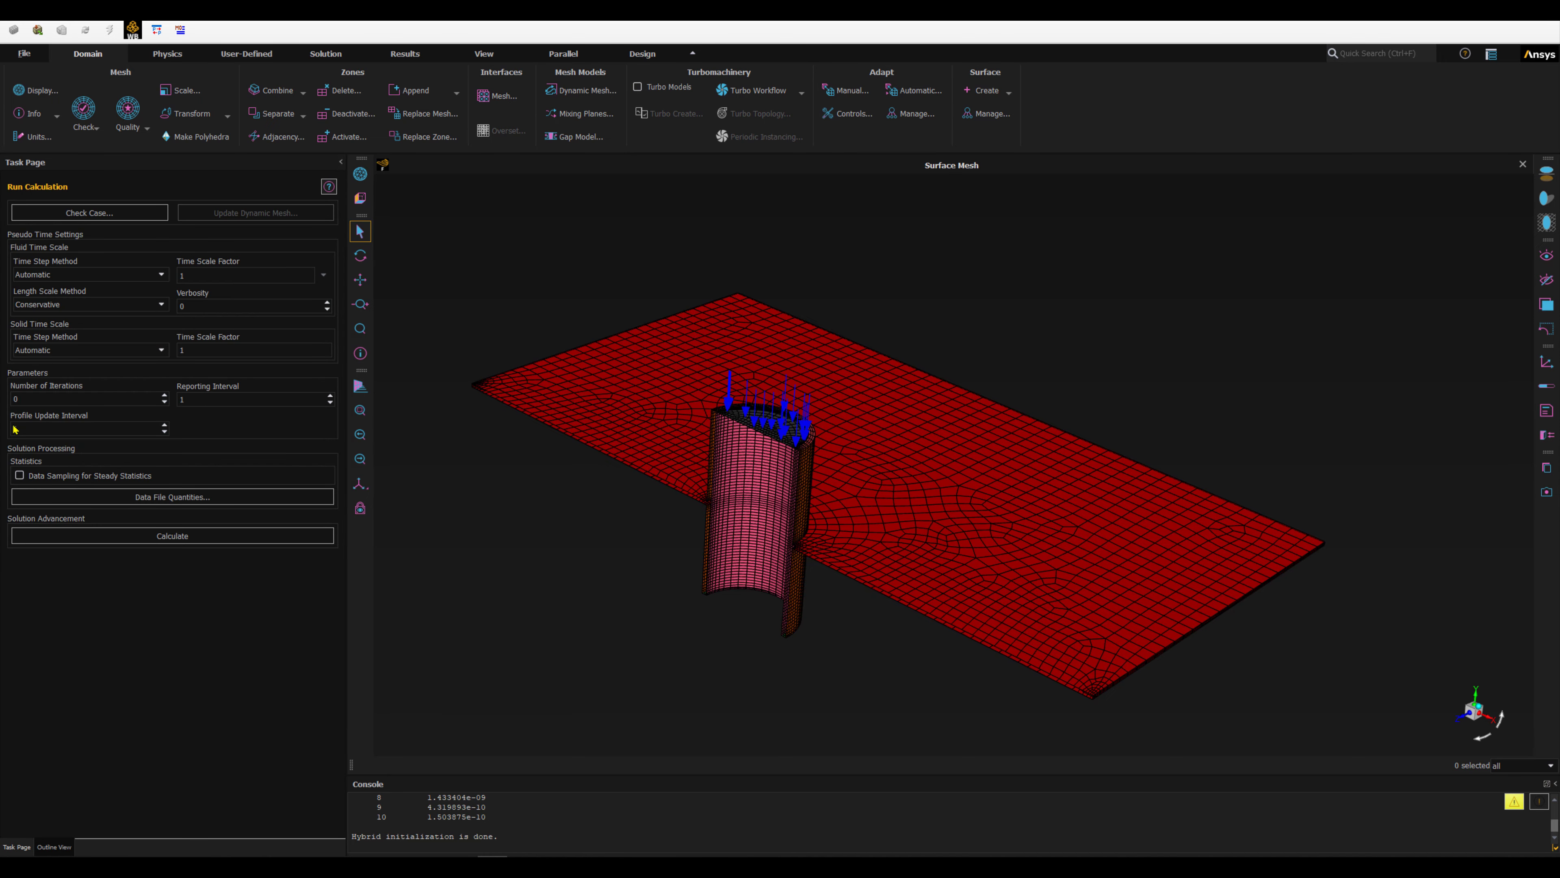
left_click_drag(41, 396, 15, 397)
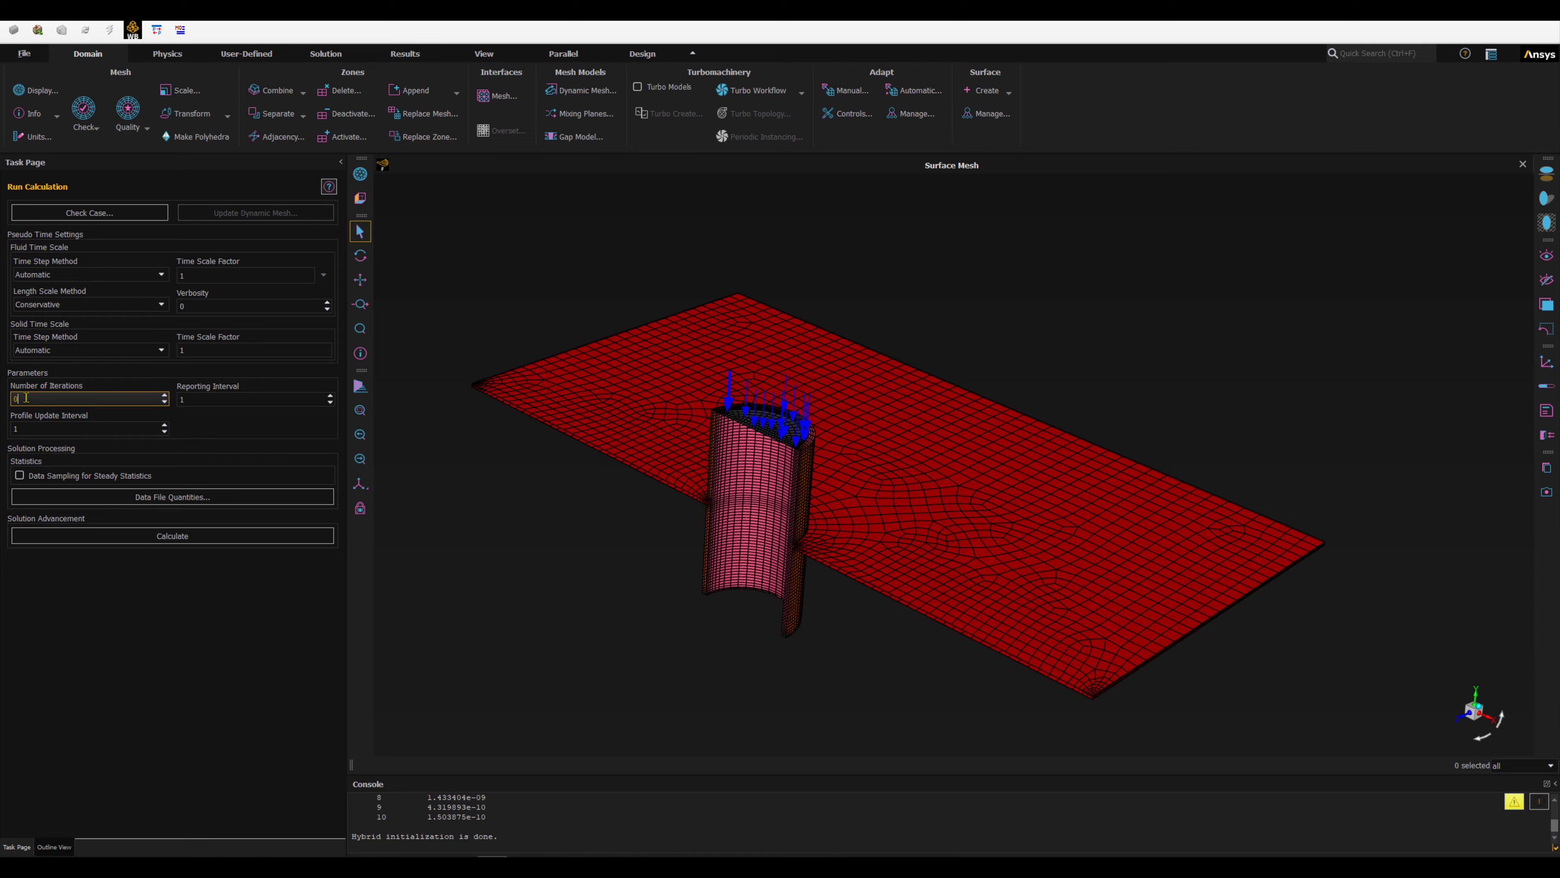
type("10")
left_click(161, 537)
left_click(163, 538)
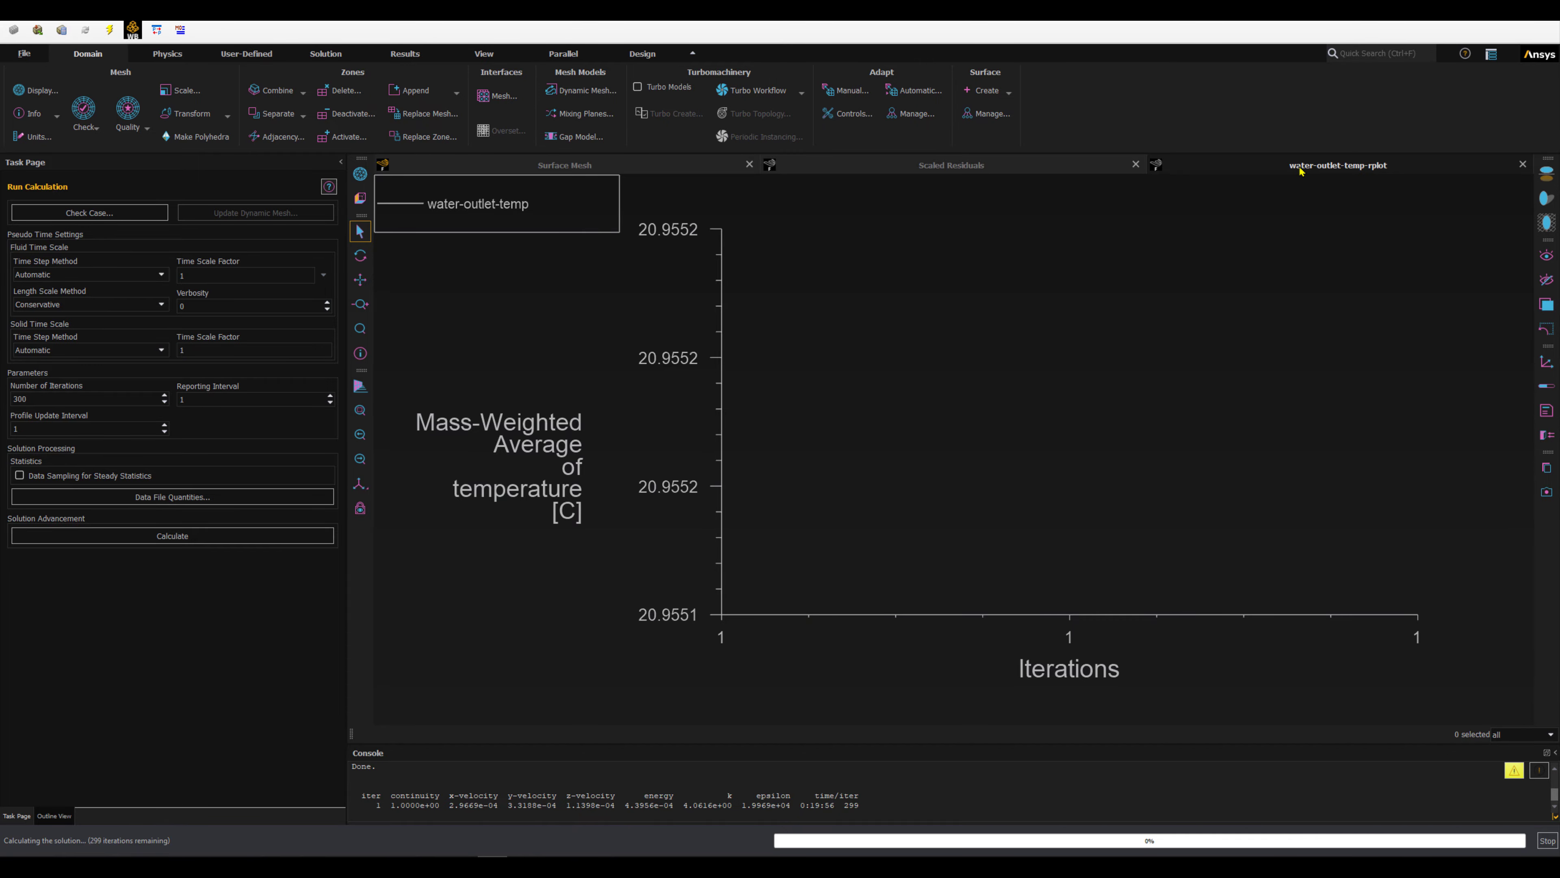
Compare the scaled residuals plot with the water outlet temperature plot while the solution is running.
left_click(1005, 167)
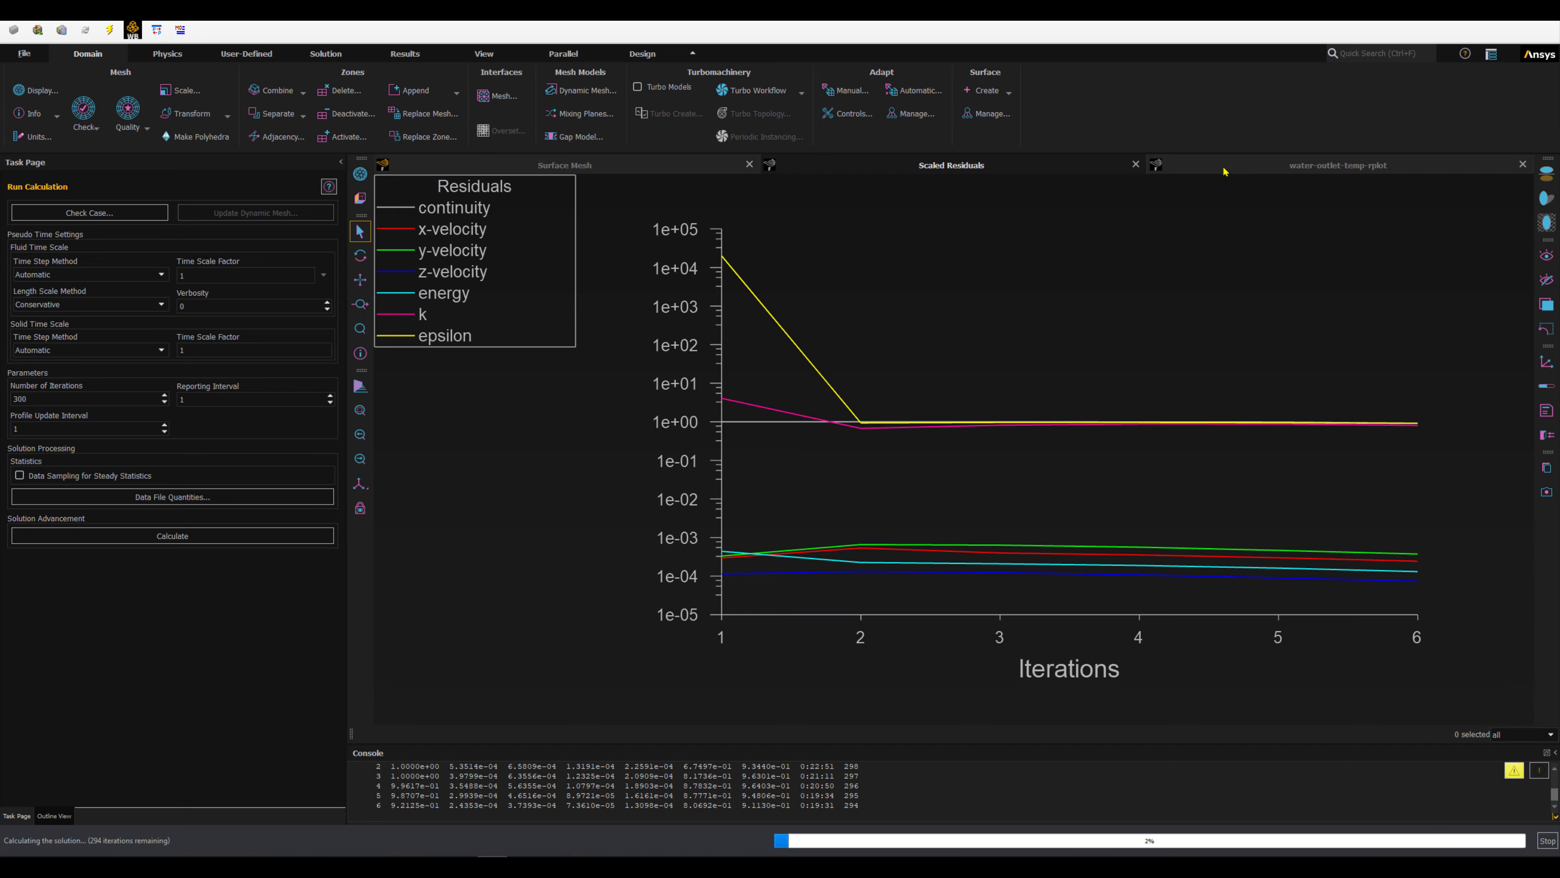
left_click(1044, 171)
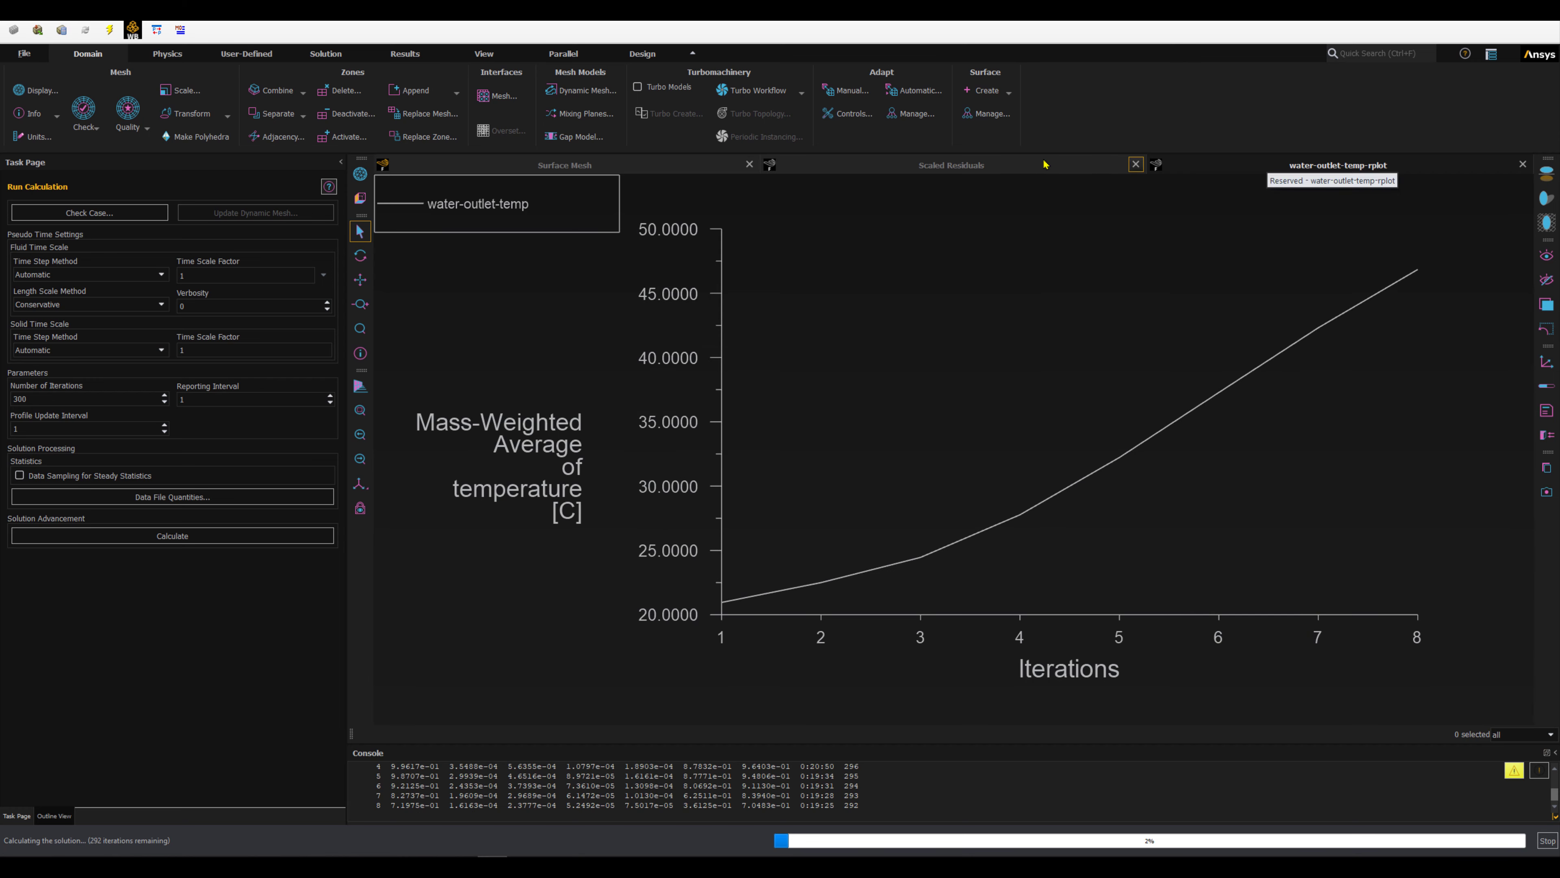
left_click(951, 167)
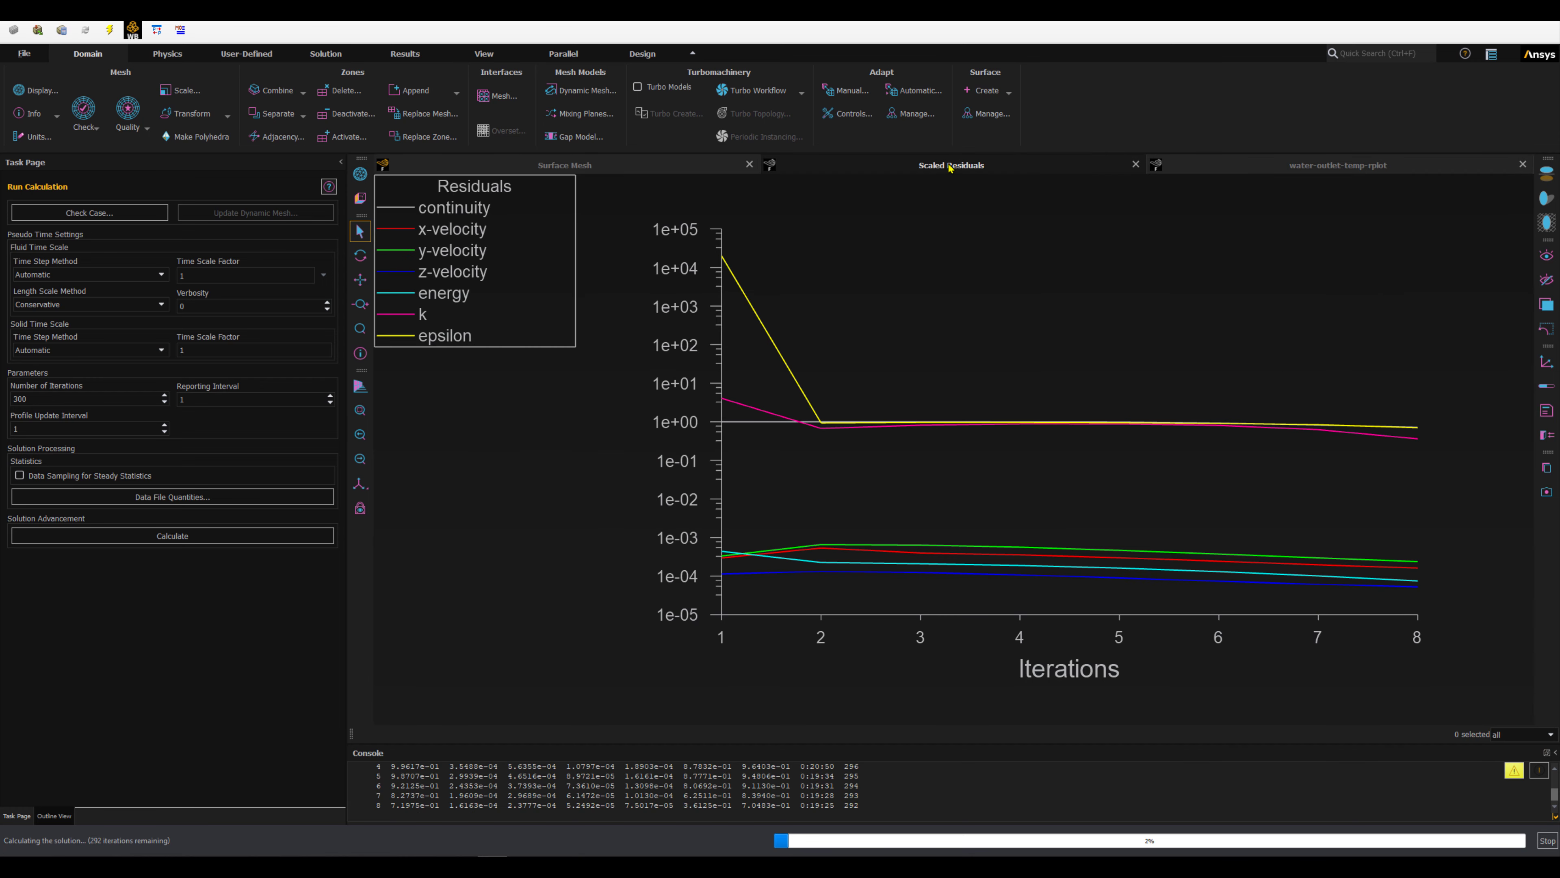
left_click(1273, 171)
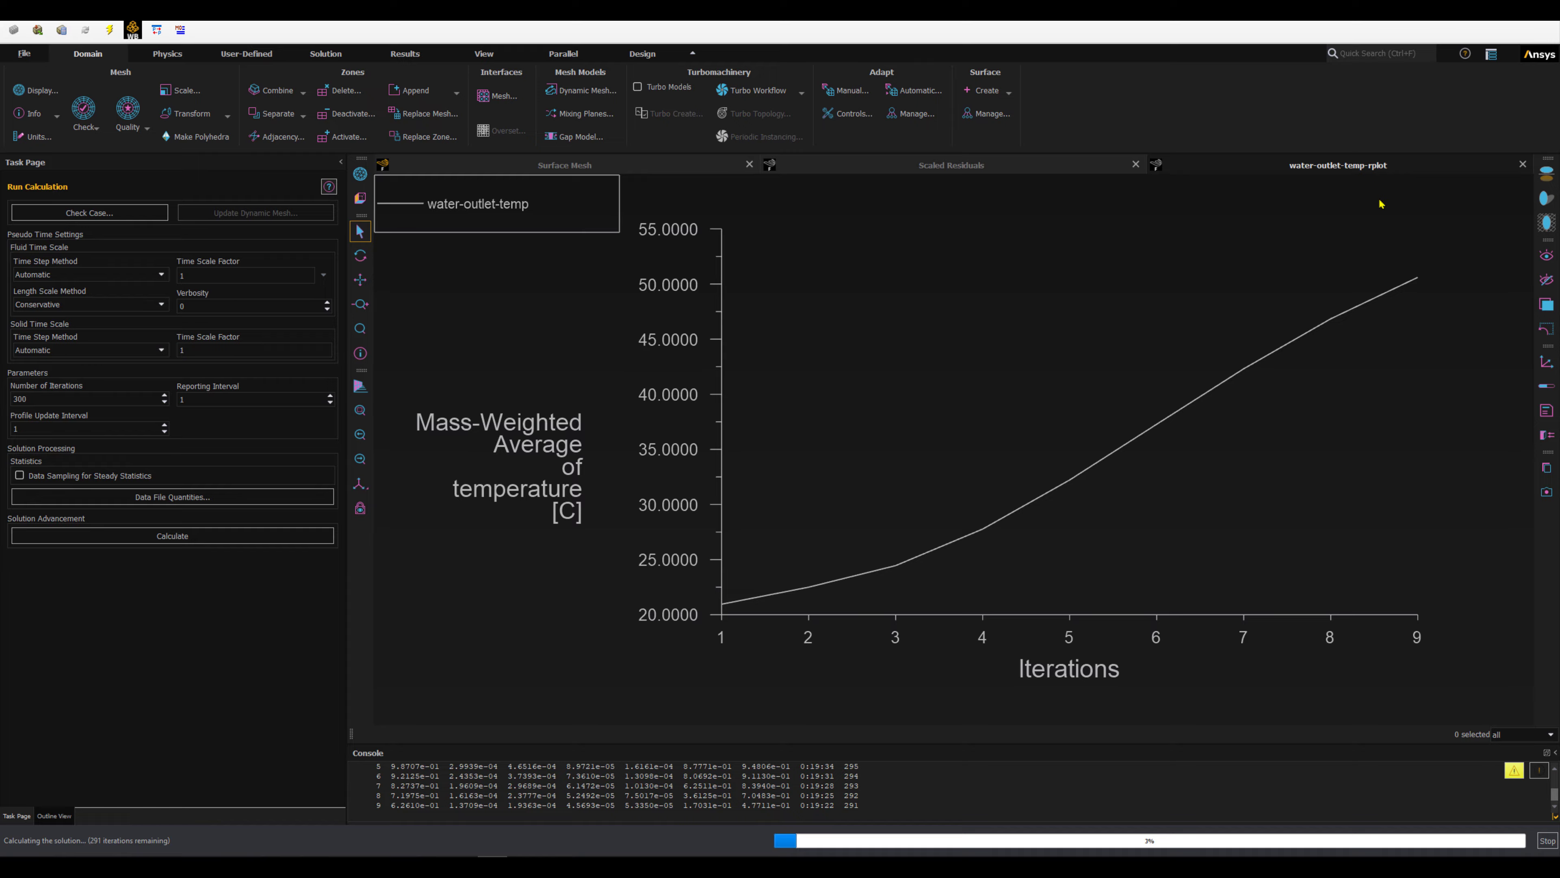